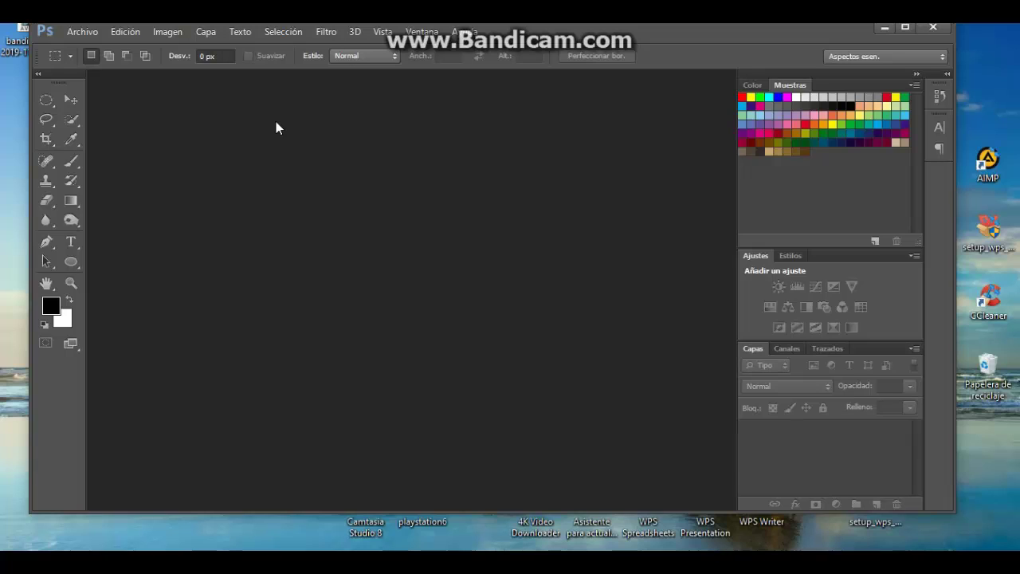
Open the webcam photo WIN_20191116_01_33_07_Pro.jpg from Bibliotecas > Álbum de la cámara
left_click(79, 32)
left_click(88, 60)
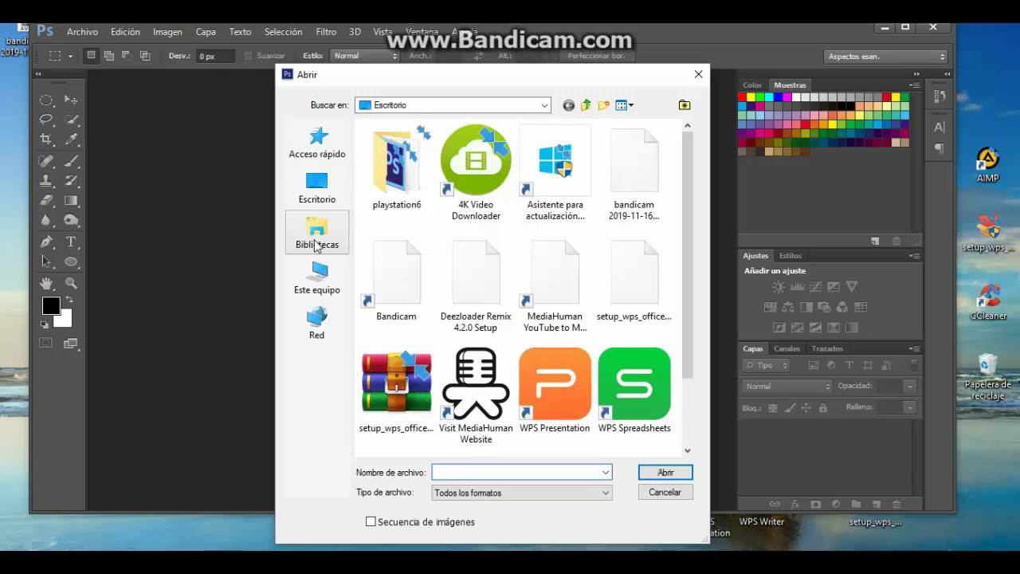
left_click(317, 246)
double_click(412, 159)
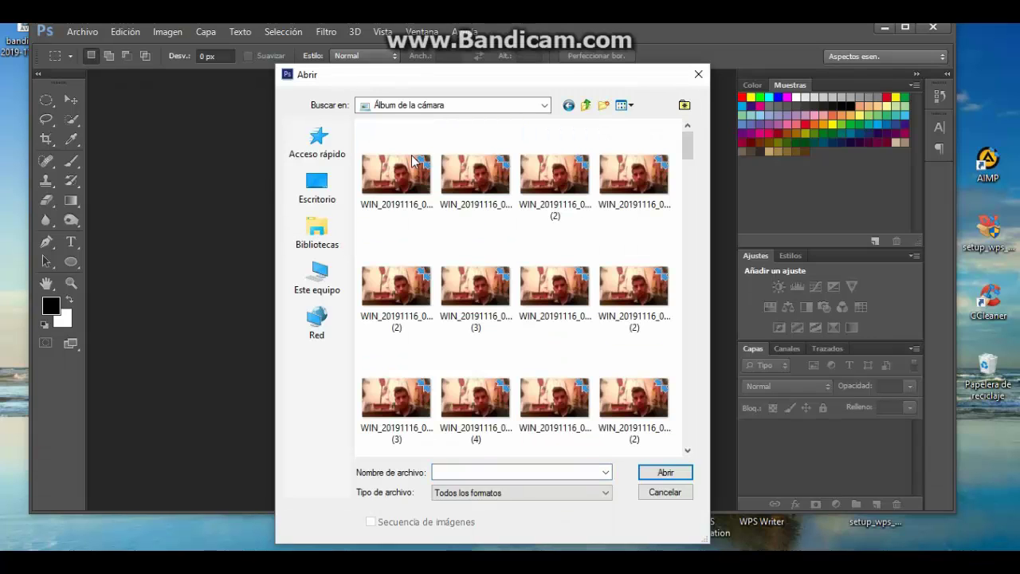
left_click(412, 180)
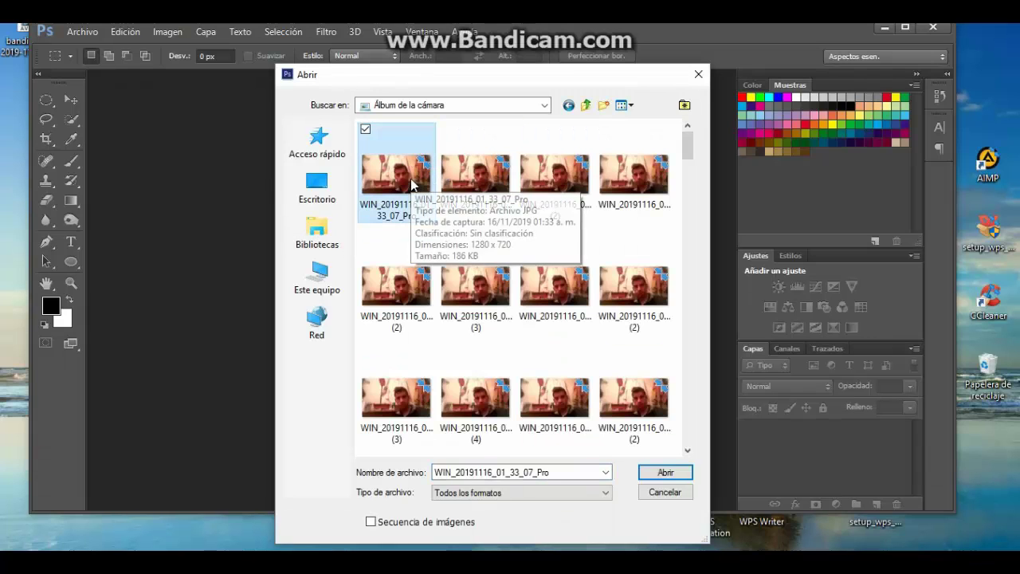
left_click(661, 478)
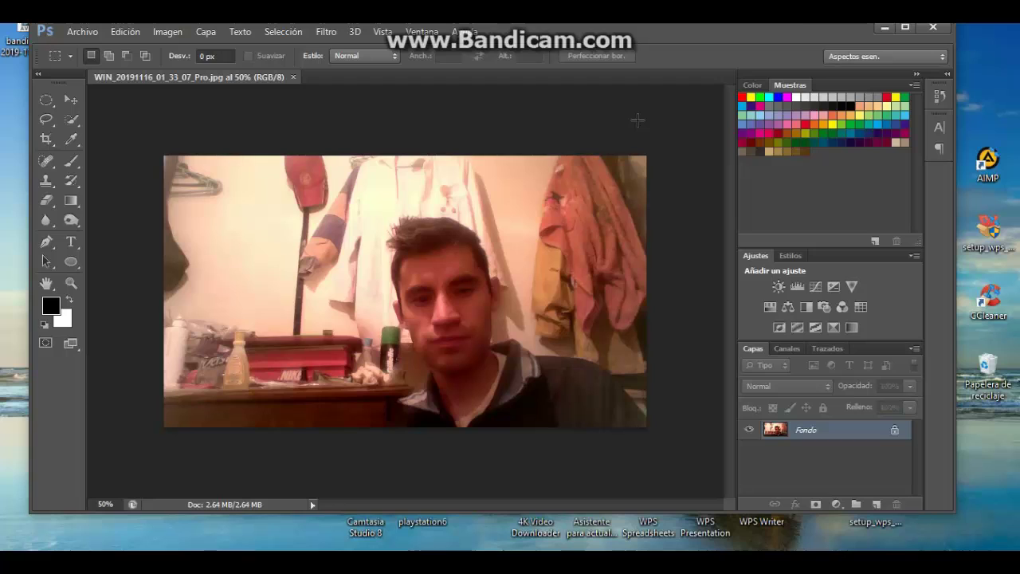
Convert the background layer for smart filters, then draw and clear a test marquee
left_click(325, 32)
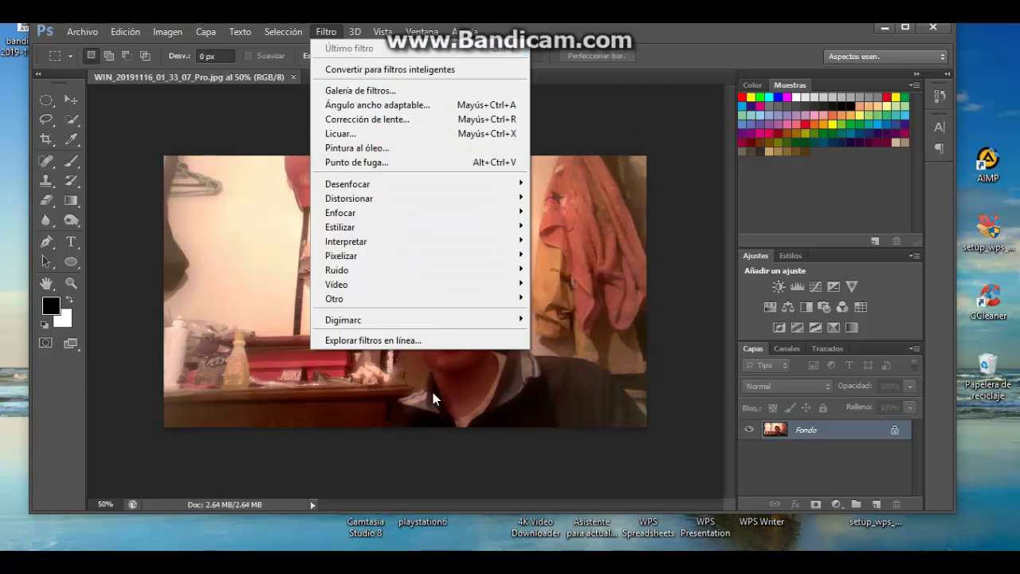
left_click(581, 42)
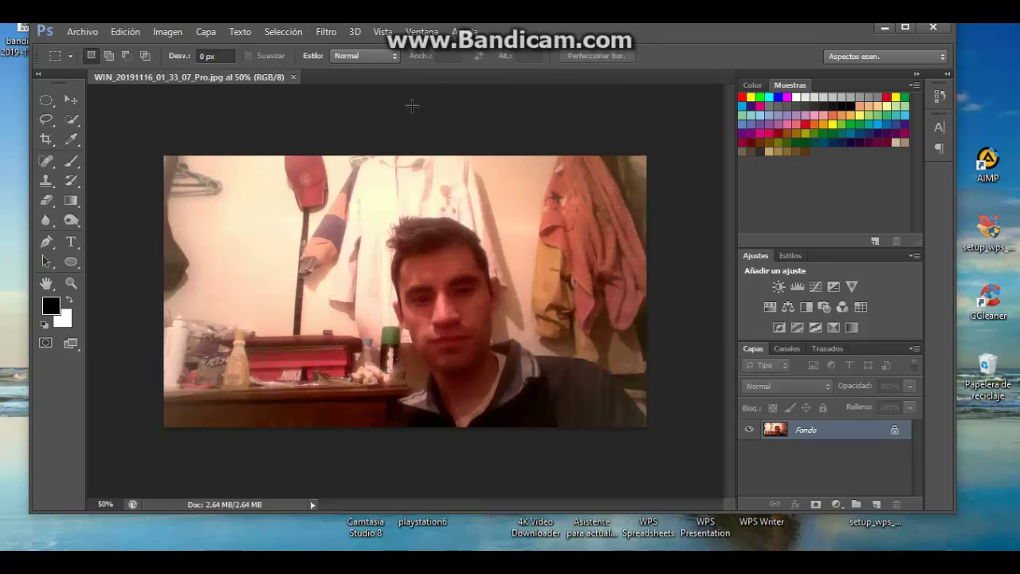
left_click(329, 34)
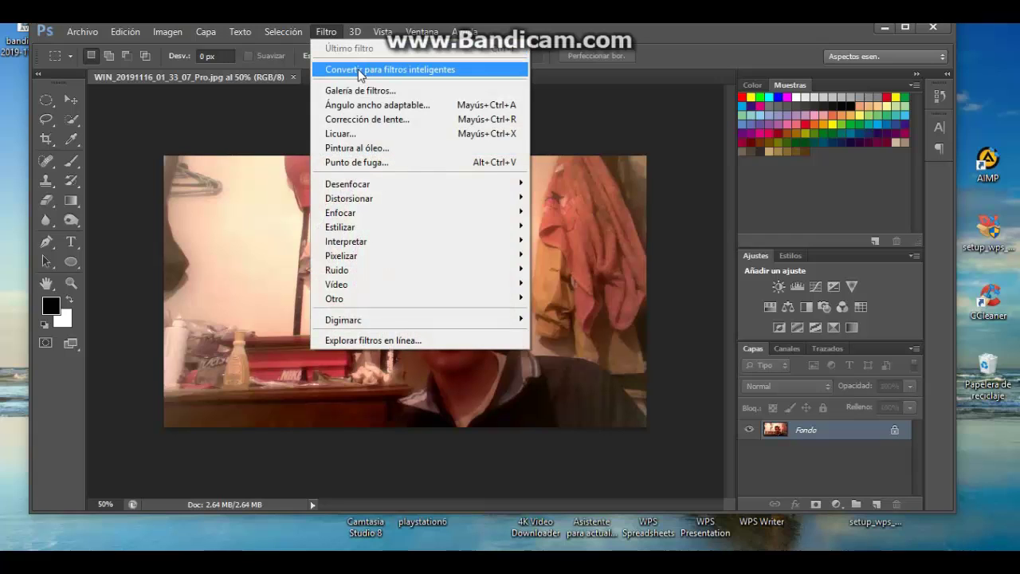
left_click(438, 72)
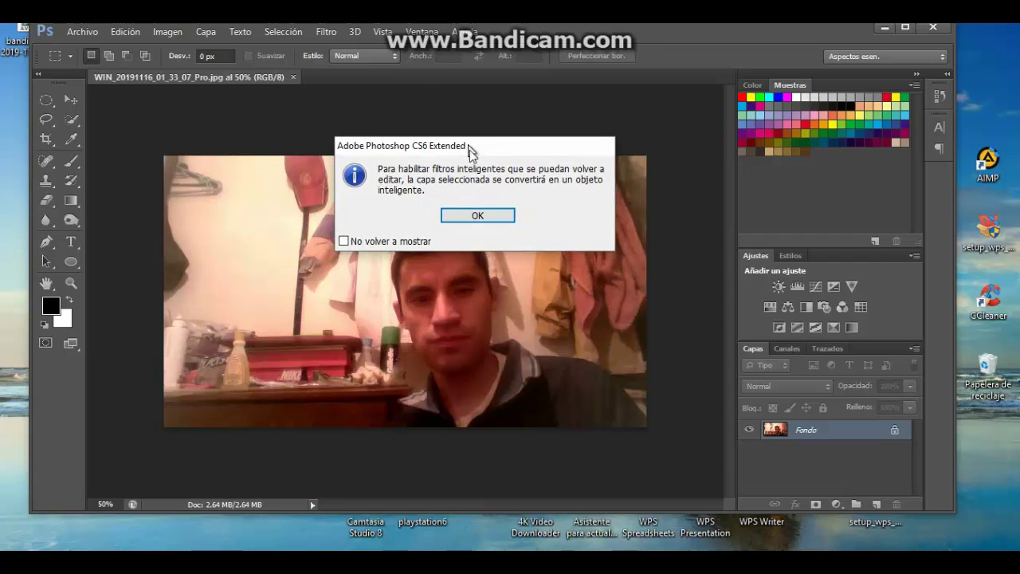
left_click(486, 223)
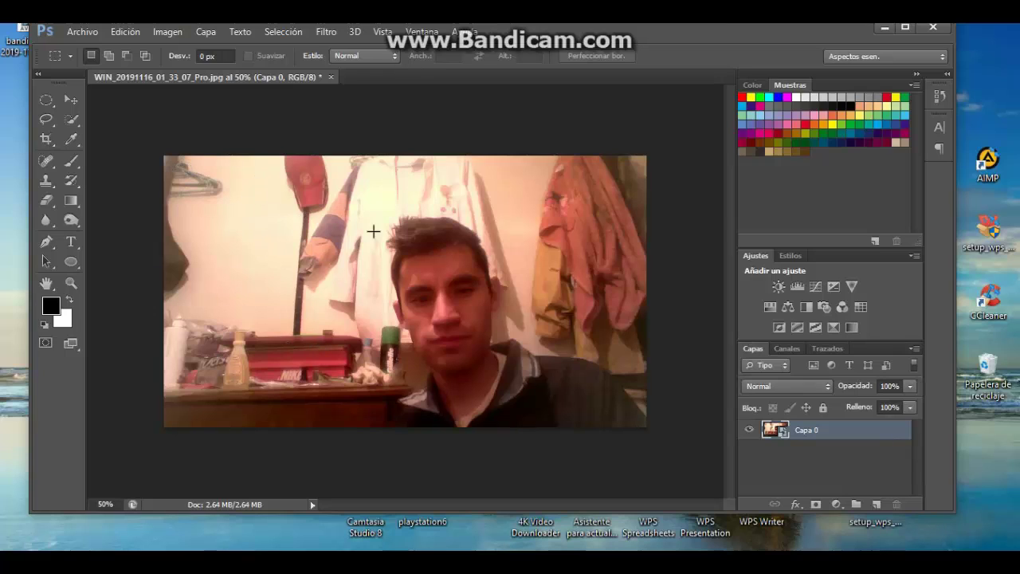
left_click_drag(403, 258, 429, 294)
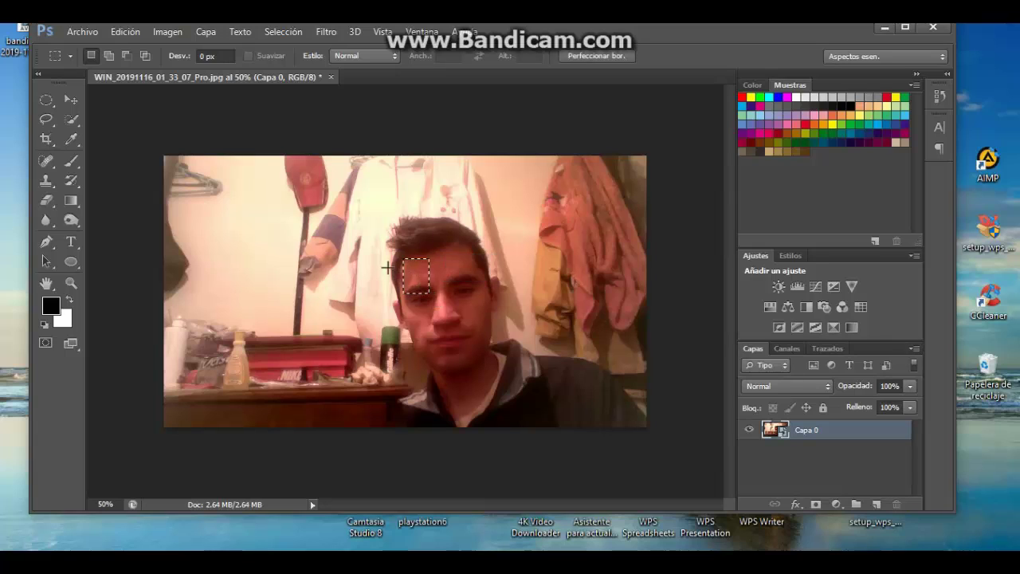
left_click(421, 253)
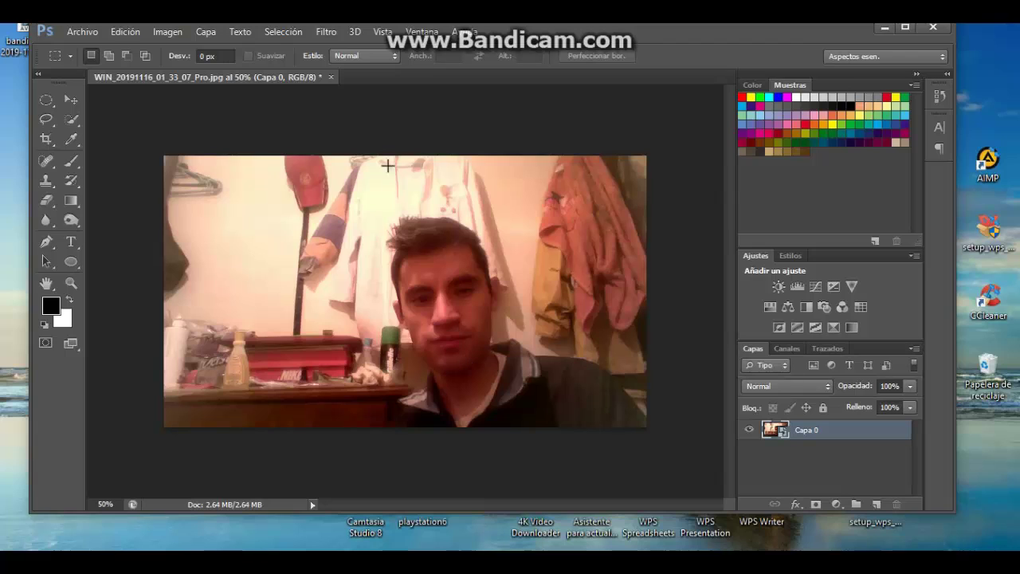
Open the Filter Gallery, pan the preview, and collapse then re-expand the Artístico group
left_click(333, 34)
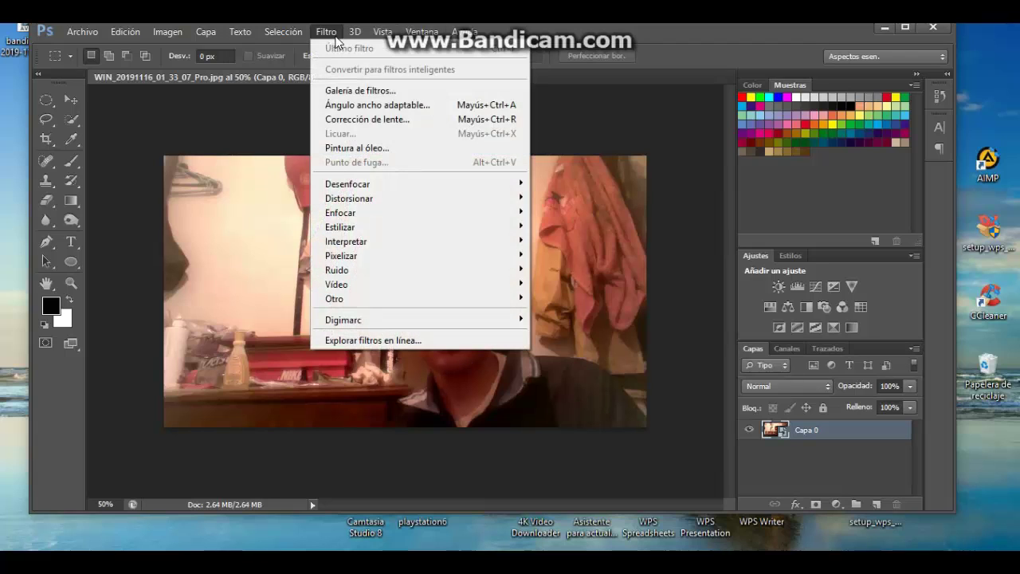
left_click(374, 90)
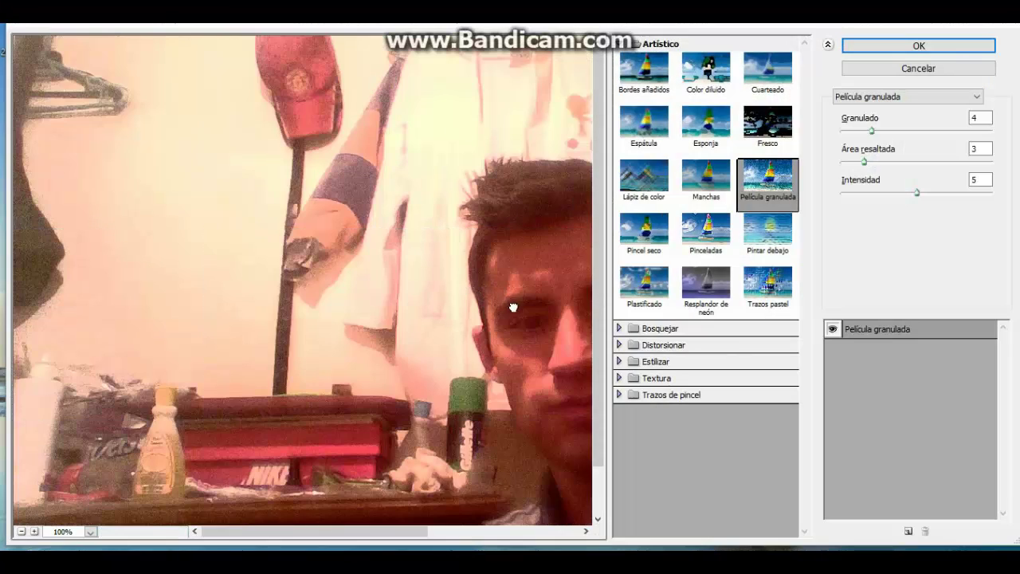
mouse_move(515, 308)
left_mouse_down()
mouse_move(392, 277)
mouse_move(327, 278)
left_mouse_up()
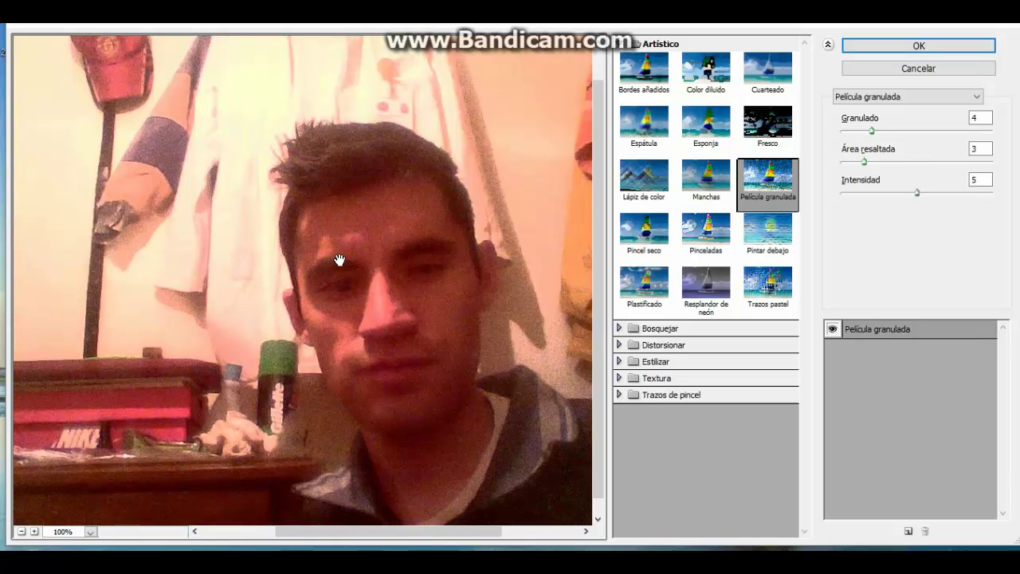
left_click(625, 47)
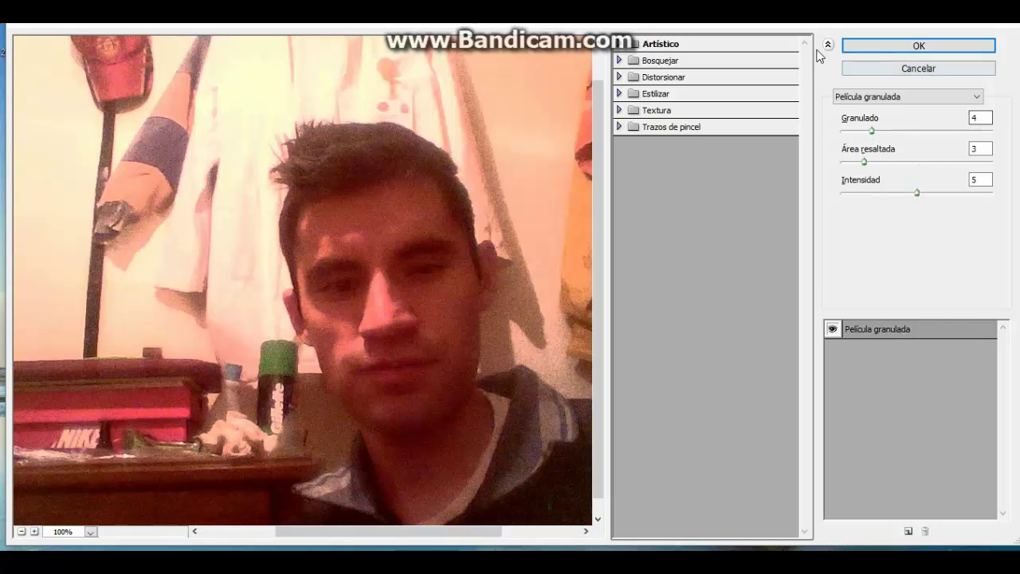
mouse_move(457, 194)
left_mouse_down()
mouse_move(447, 219)
mouse_move(433, 212)
left_mouse_up()
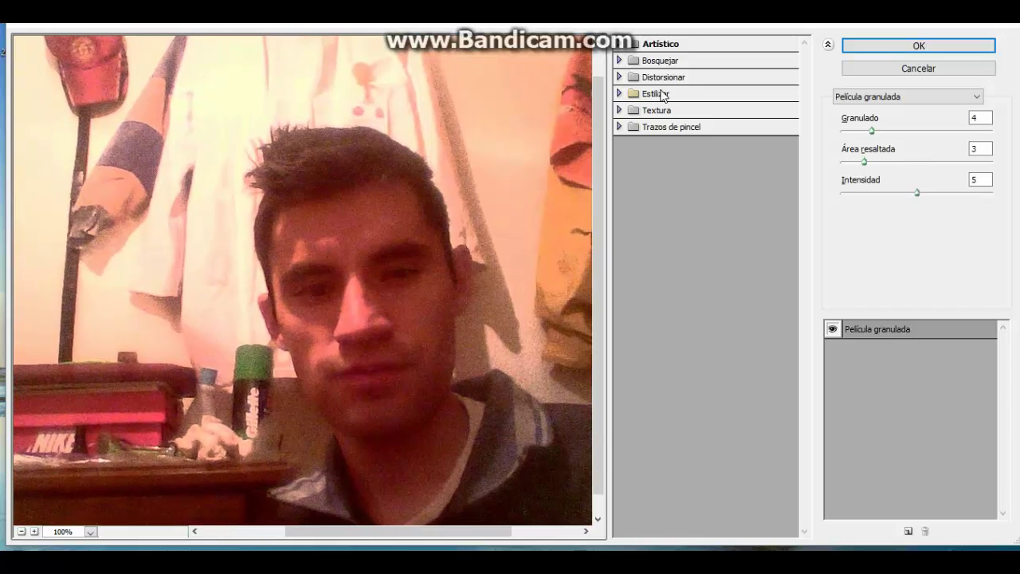
left_click(619, 48)
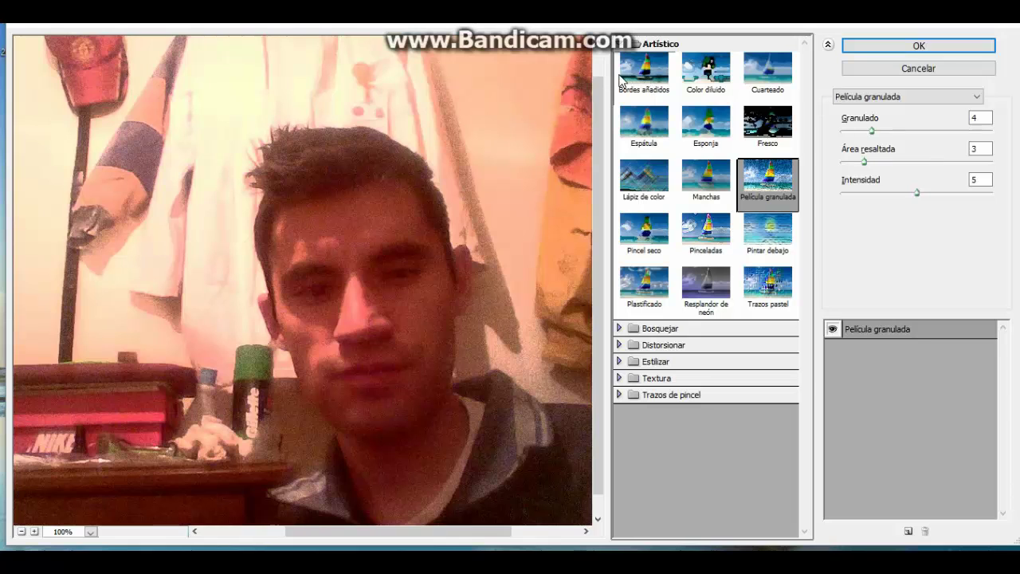
Preview Bordes añadidos on the face and set Posterización to 4
left_click(638, 77)
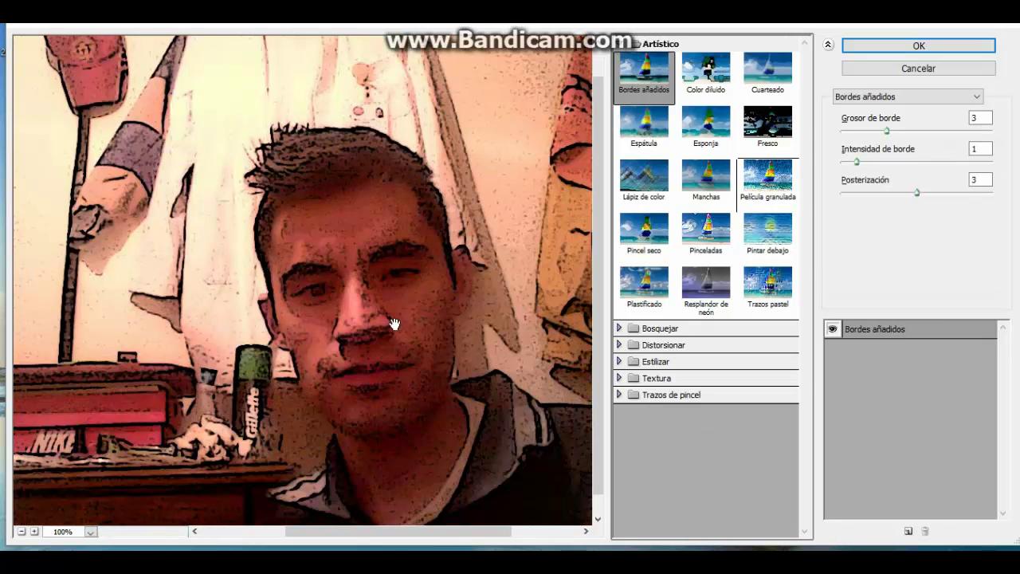
mouse_move(394, 325)
left_mouse_down()
mouse_move(439, 292)
mouse_move(425, 274)
mouse_move(286, 266)
mouse_move(332, 265)
left_mouse_up()
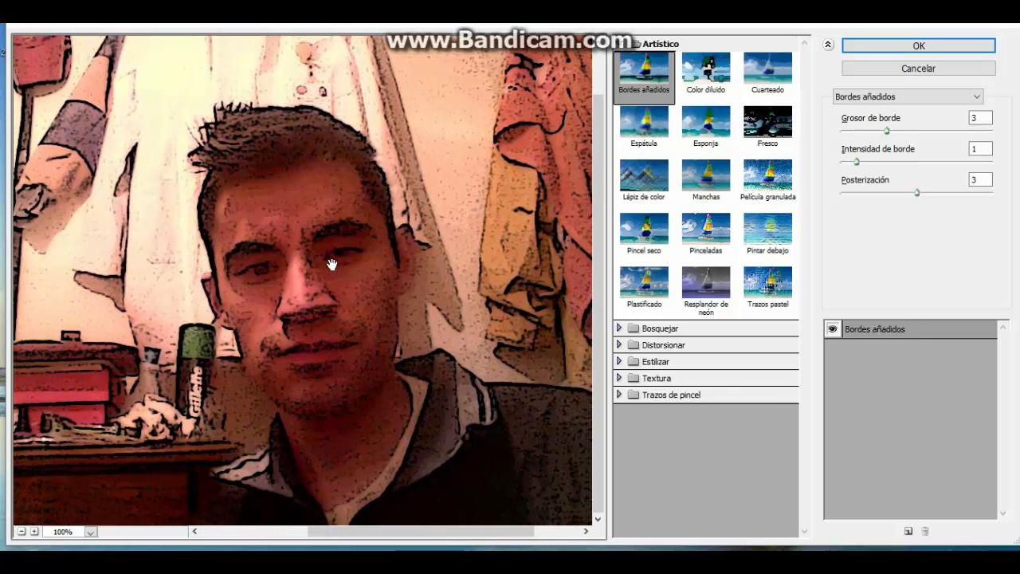
mouse_move(332, 264)
left_mouse_down()
mouse_move(391, 288)
mouse_move(362, 253)
left_mouse_up()
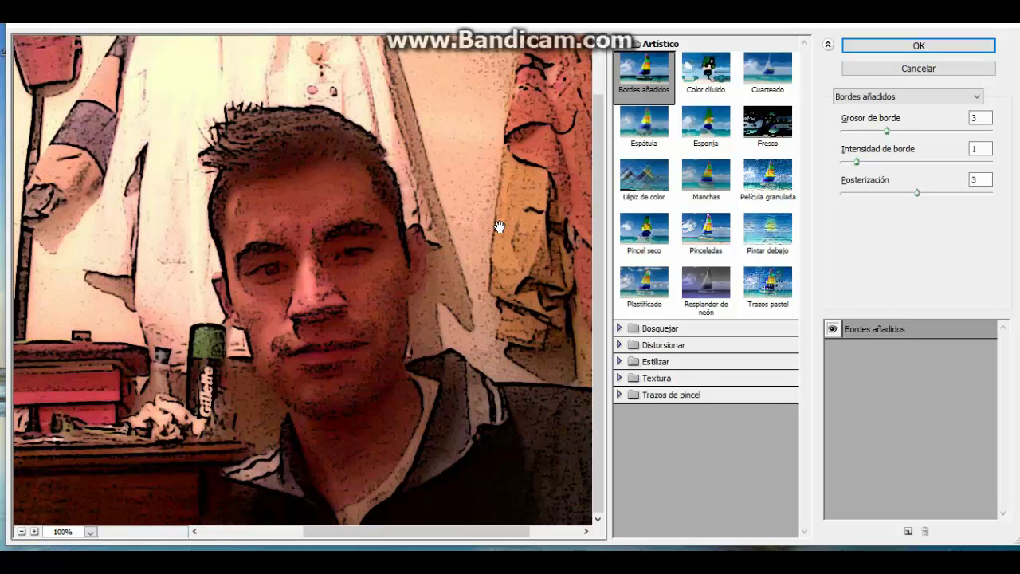
left_click(635, 79)
left_click_drag(918, 197, 885, 200)
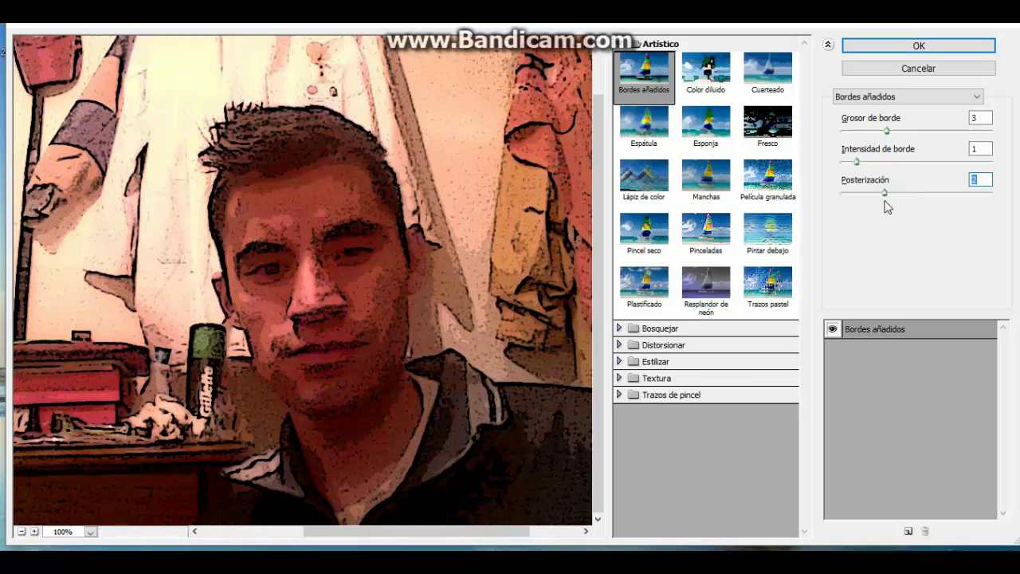
mouse_move(887, 193)
left_mouse_down()
mouse_move(895, 212)
mouse_move(929, 226)
left_mouse_up()
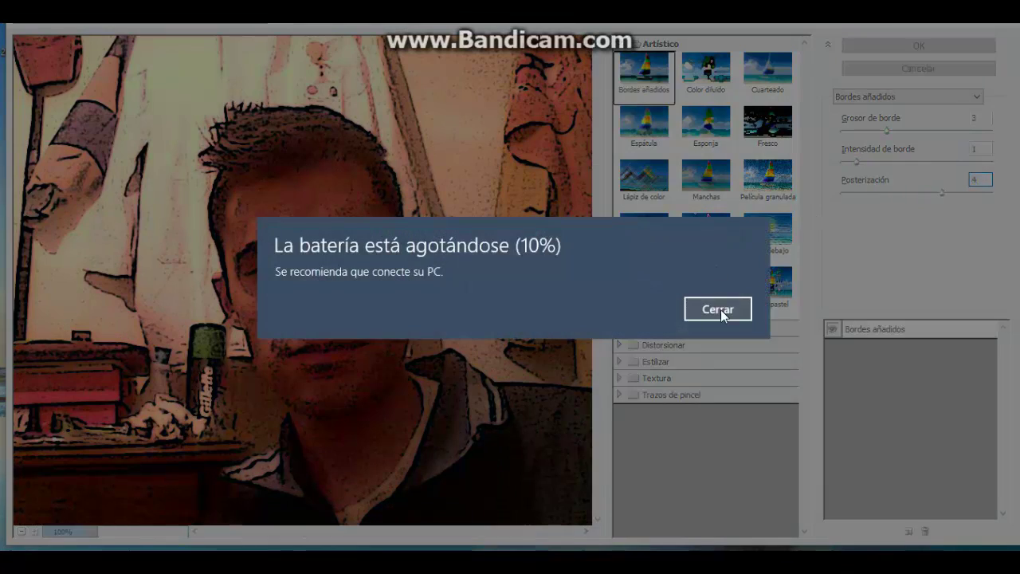
Set Bordes añadidos edge thickness to 7, pan over the face, and apply the filter
left_click(719, 311)
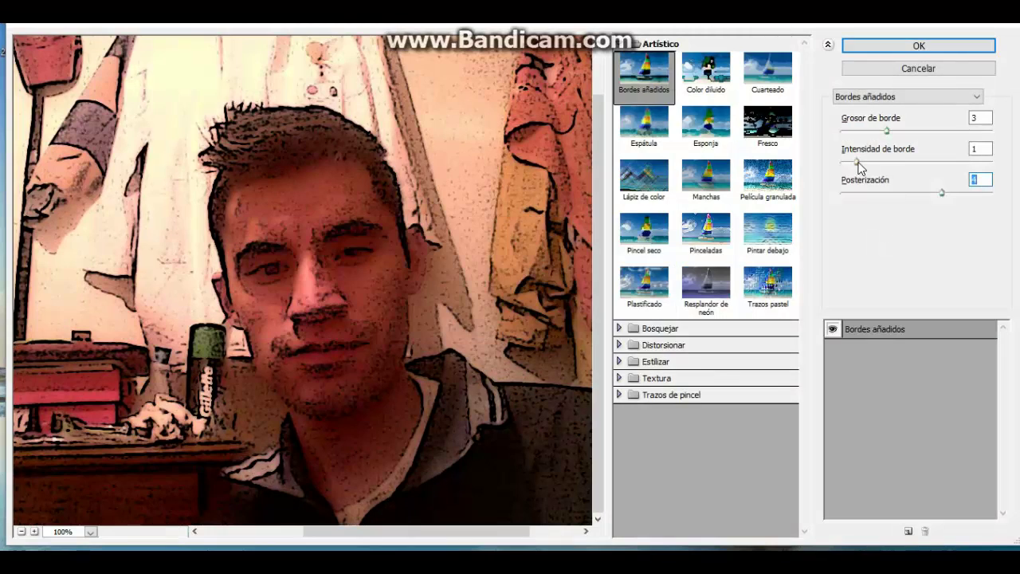
mouse_move(857, 163)
left_mouse_down()
mouse_move(948, 180)
mouse_move(854, 195)
left_mouse_up()
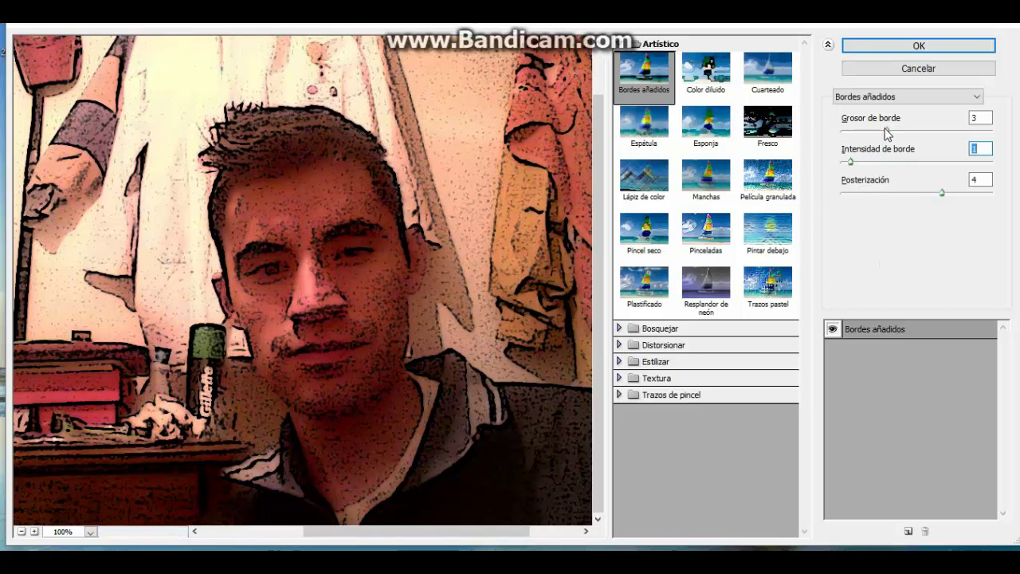
left_click_drag(887, 132, 939, 153)
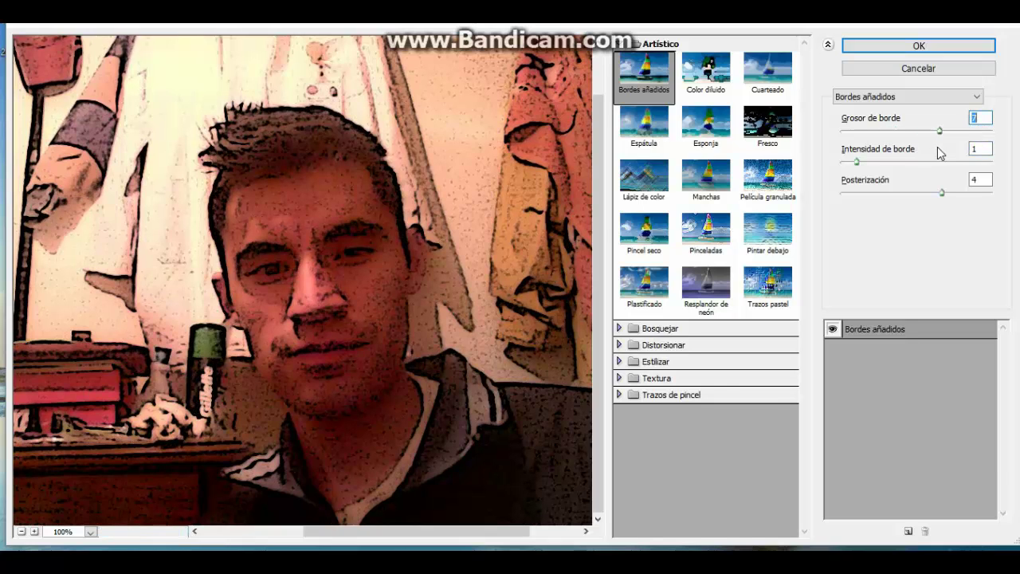
mouse_move(391, 234)
left_mouse_down()
mouse_move(490, 187)
mouse_move(225, 190)
left_mouse_up()
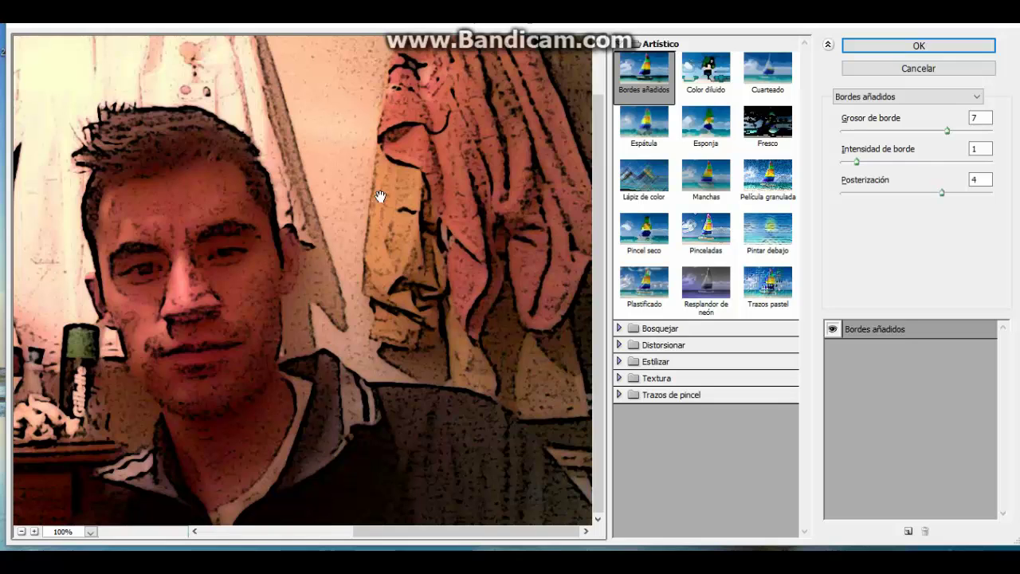
mouse_move(363, 259)
left_mouse_down()
mouse_move(484, 280)
mouse_move(530, 314)
mouse_move(531, 292)
mouse_move(360, 264)
mouse_move(411, 308)
left_mouse_up()
left_click_drag(301, 264, 467, 335)
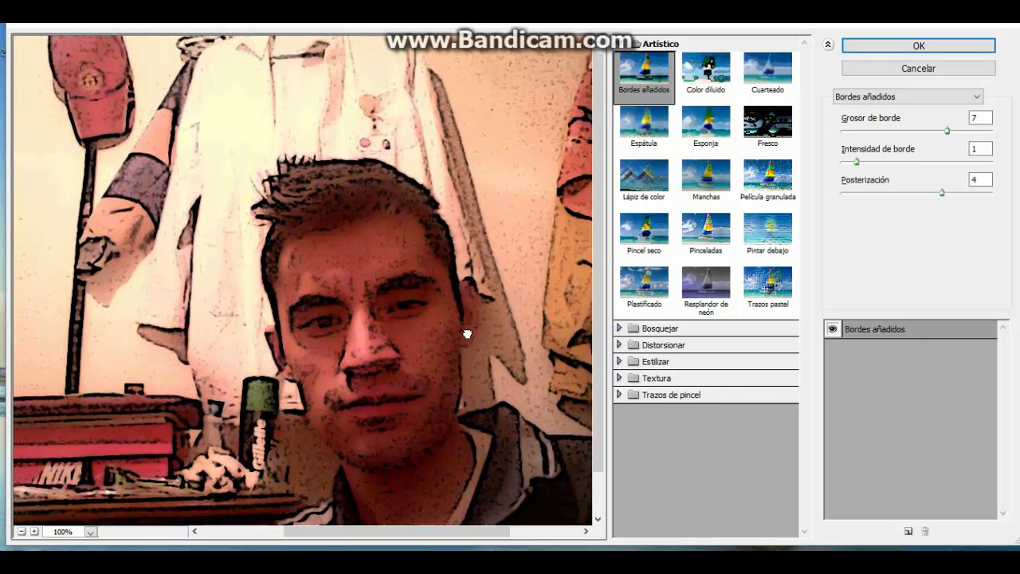
left_click_drag(306, 169, 414, 171)
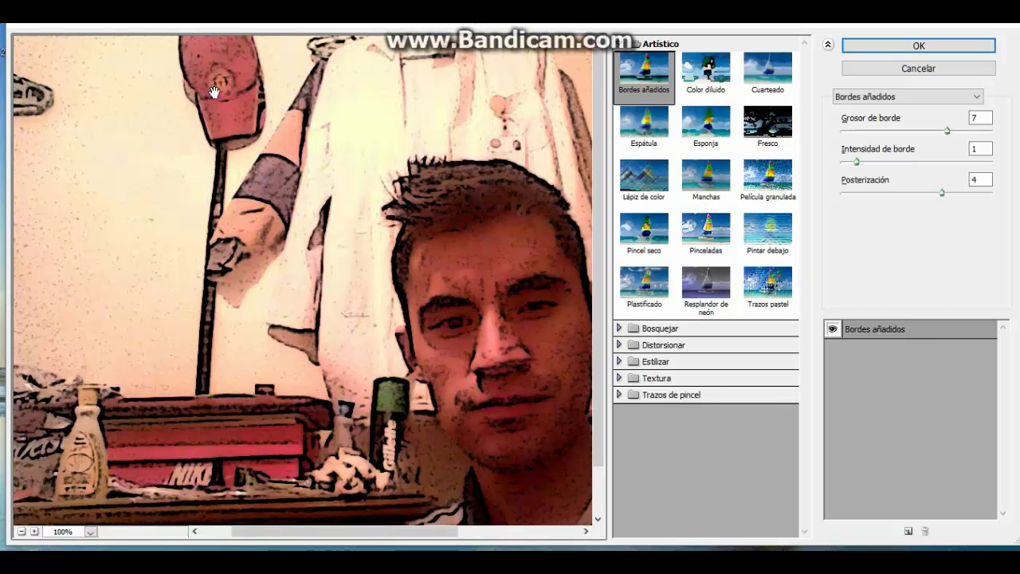
left_click_drag(228, 262, 314, 249)
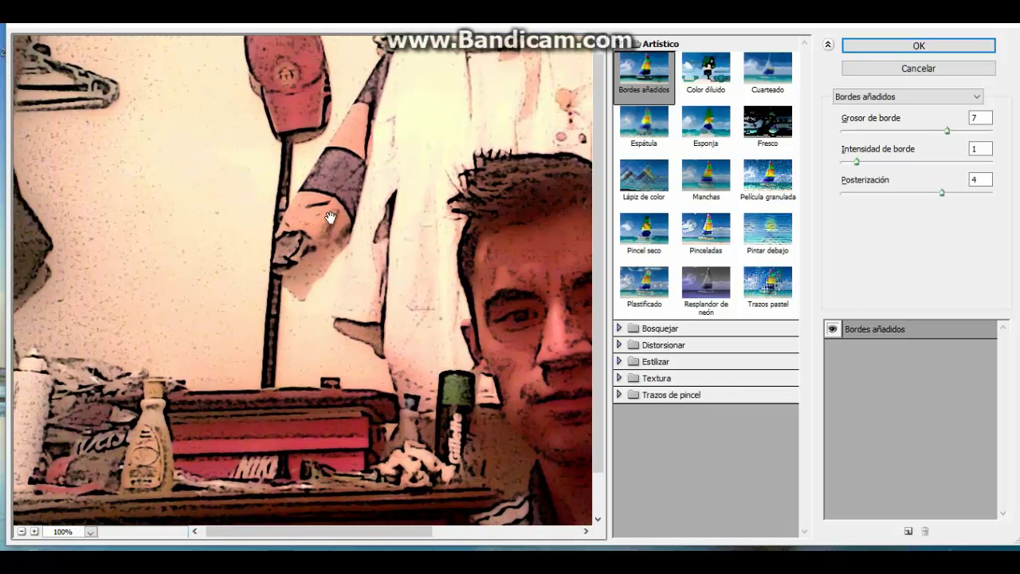
left_click_drag(334, 372, 166, 259)
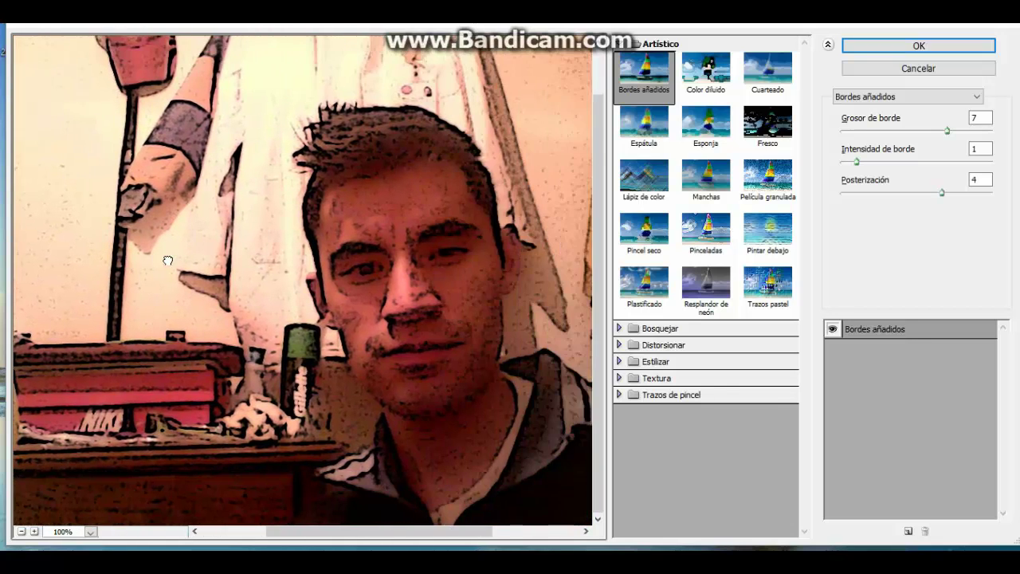
left_click(938, 47)
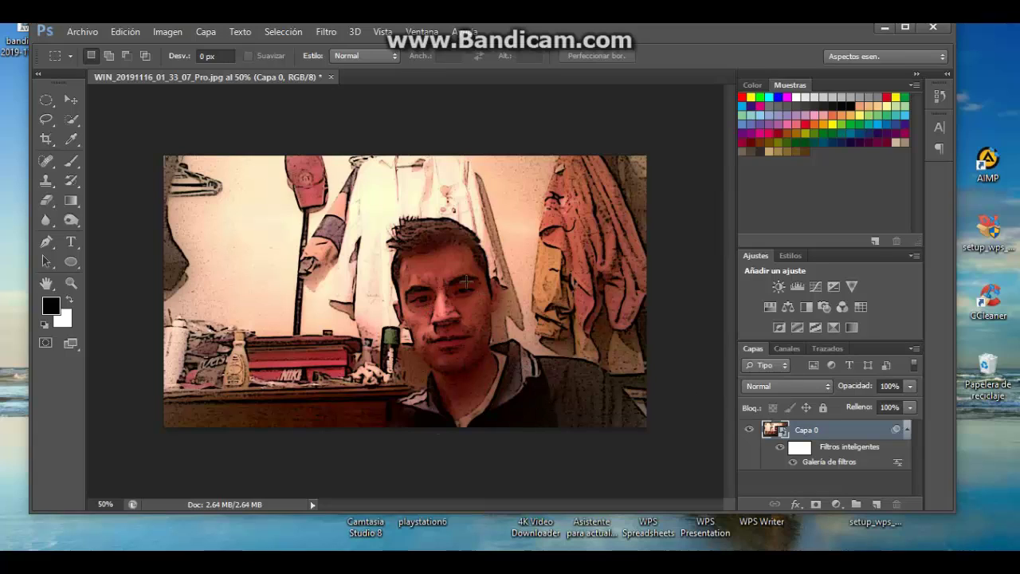
left_click_drag(349, 199, 353, 209)
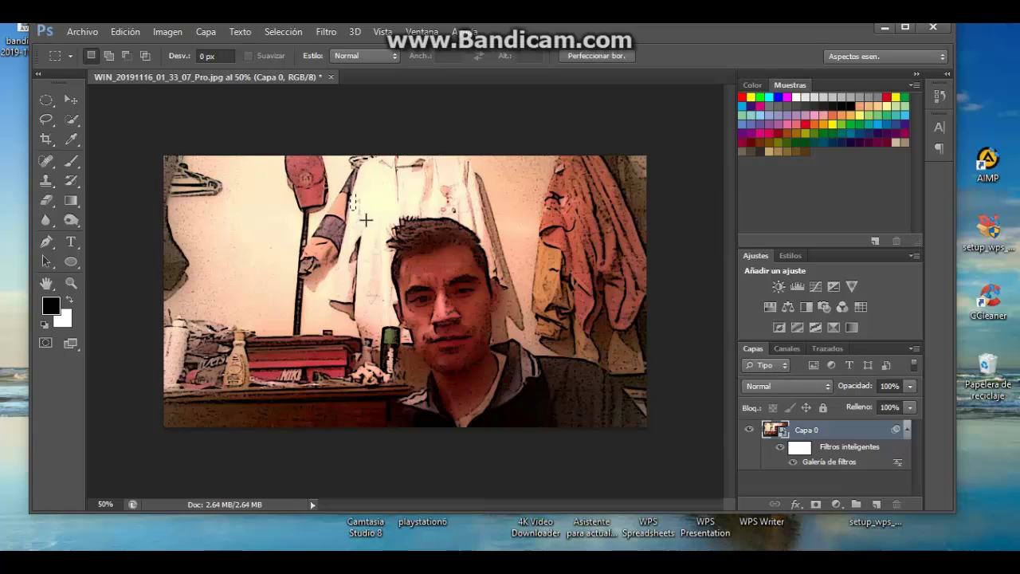
left_click(366, 220)
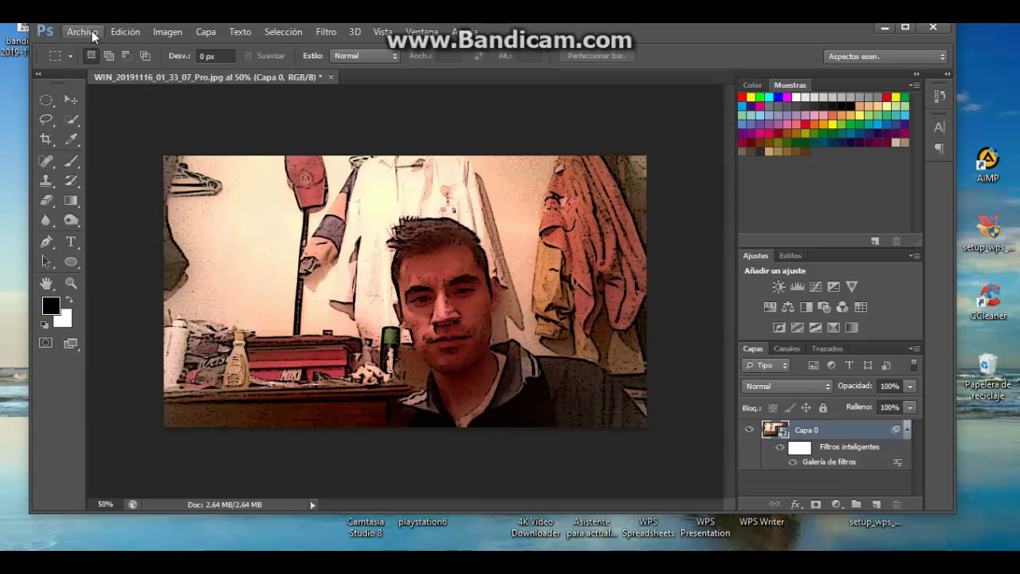
Save the filtered photo on the Desktop as WIN_20191116_01_33_07_Pro.psd with maximum compatibility
left_click(83, 32)
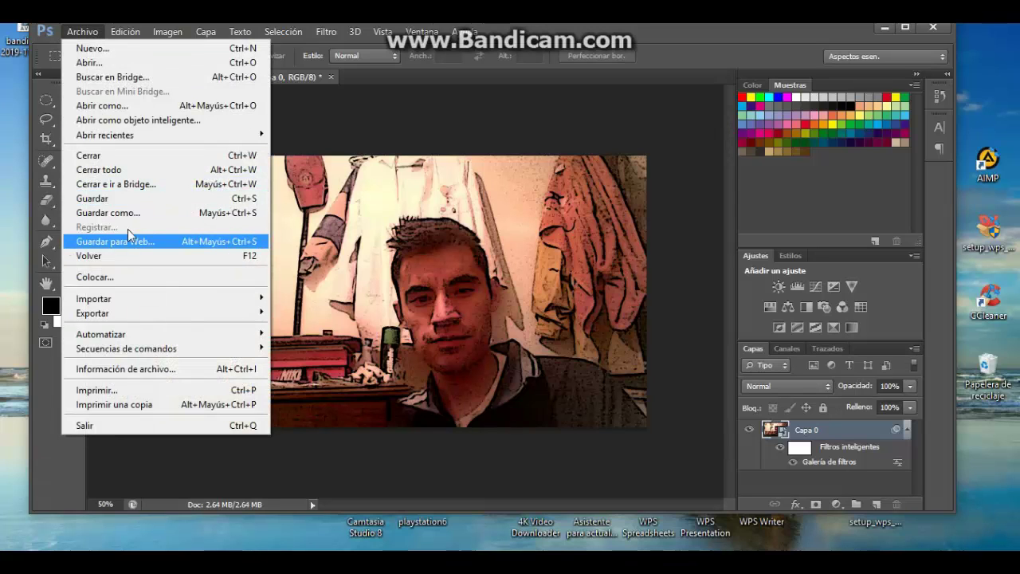
left_click(135, 214)
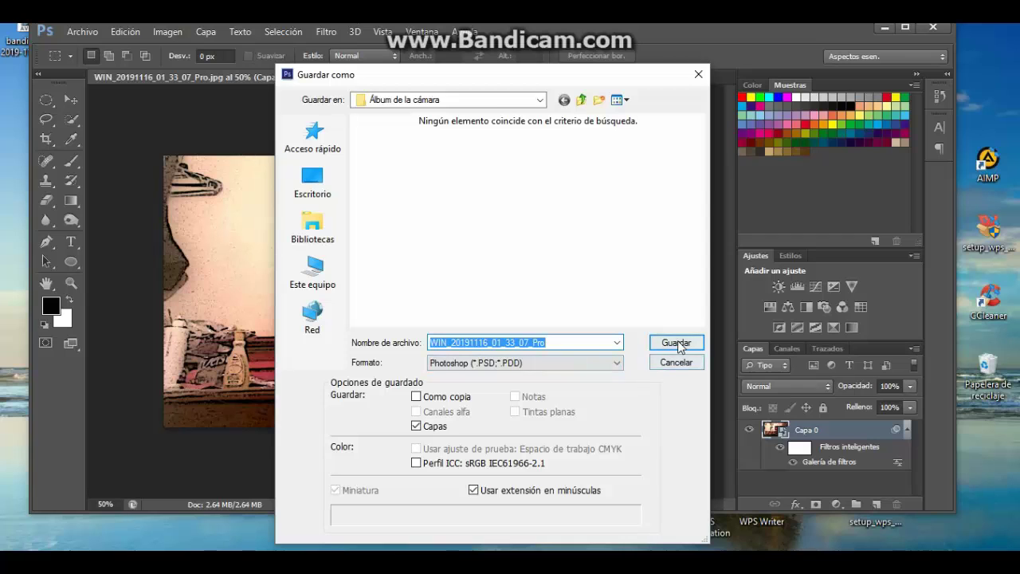
left_click(298, 179)
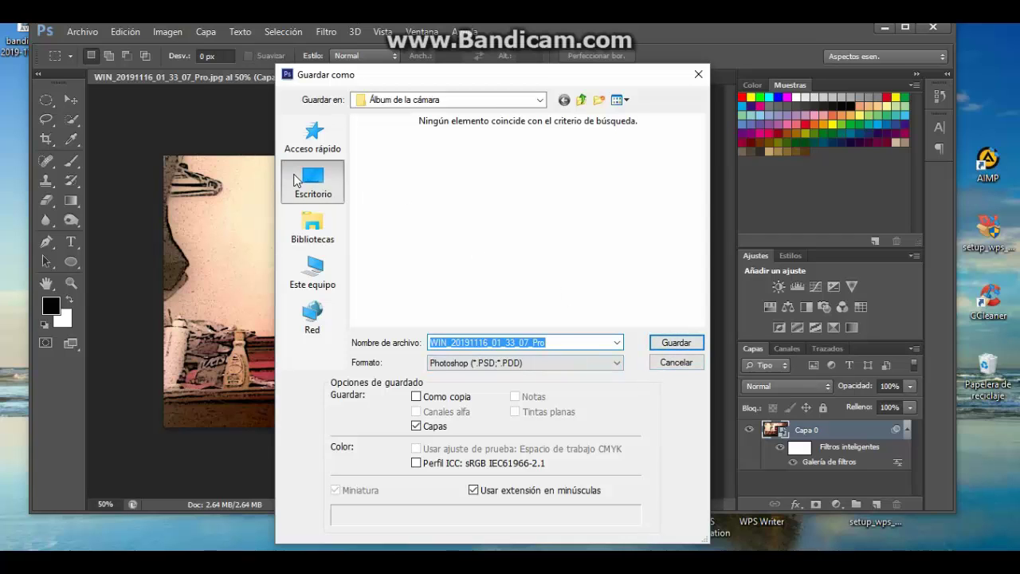
left_click(658, 342)
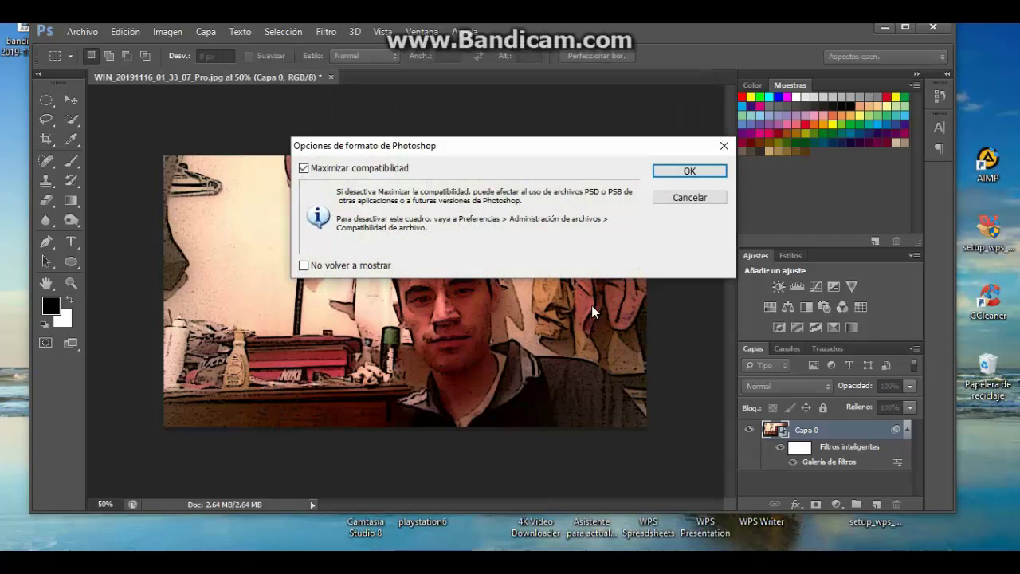
left_click(706, 173)
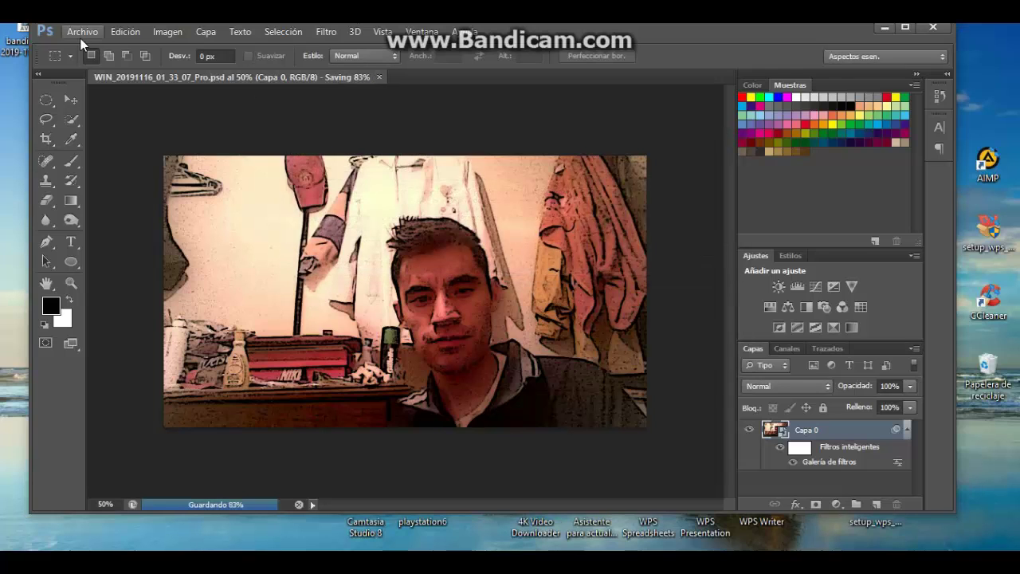
left_click(81, 35)
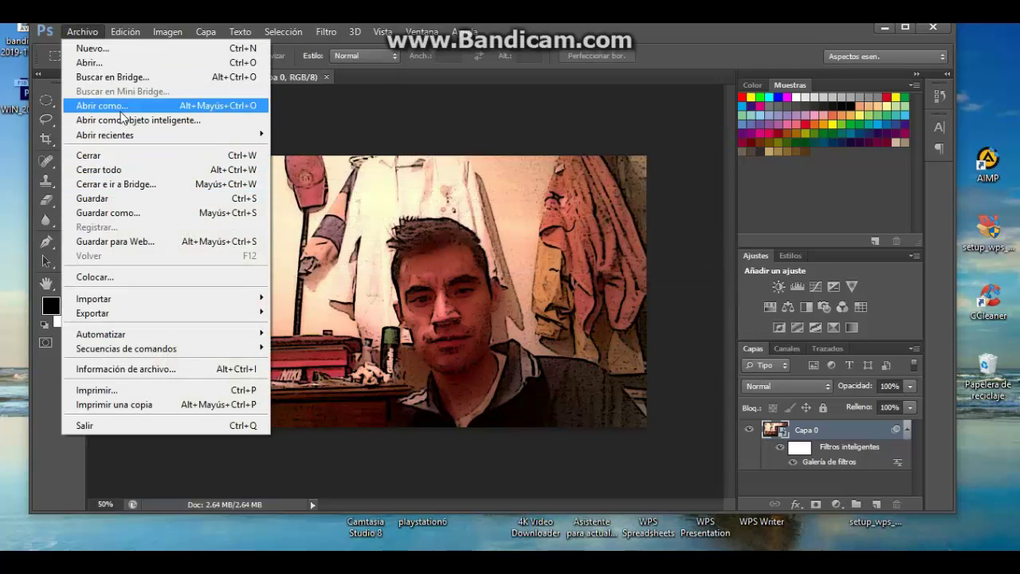
Save a JPEG copy, WIN_20191116_01_33_07_Pro.jpg, to the Desktop at quality 8
key("Escape")
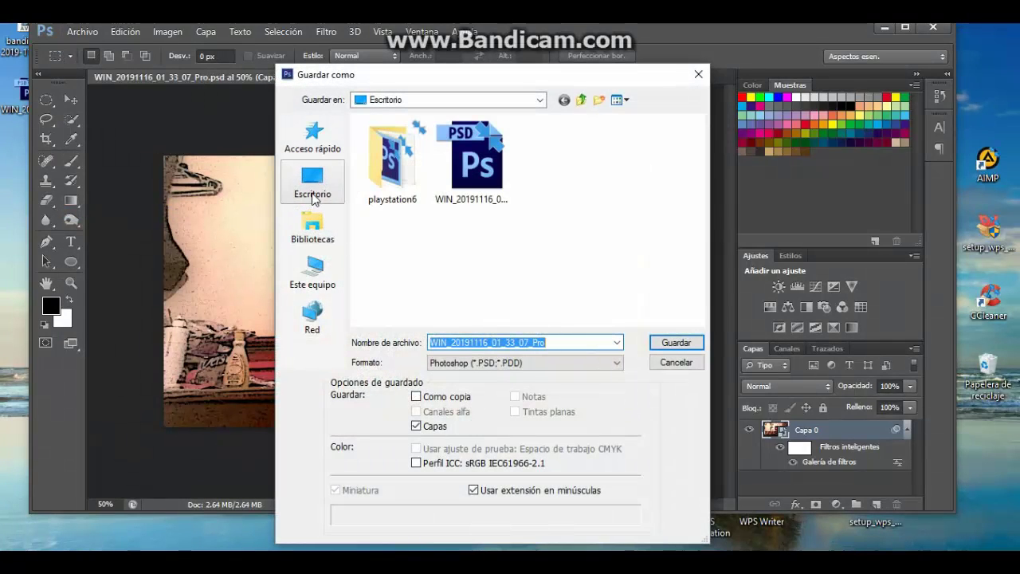
left_click(314, 195)
left_click(555, 363)
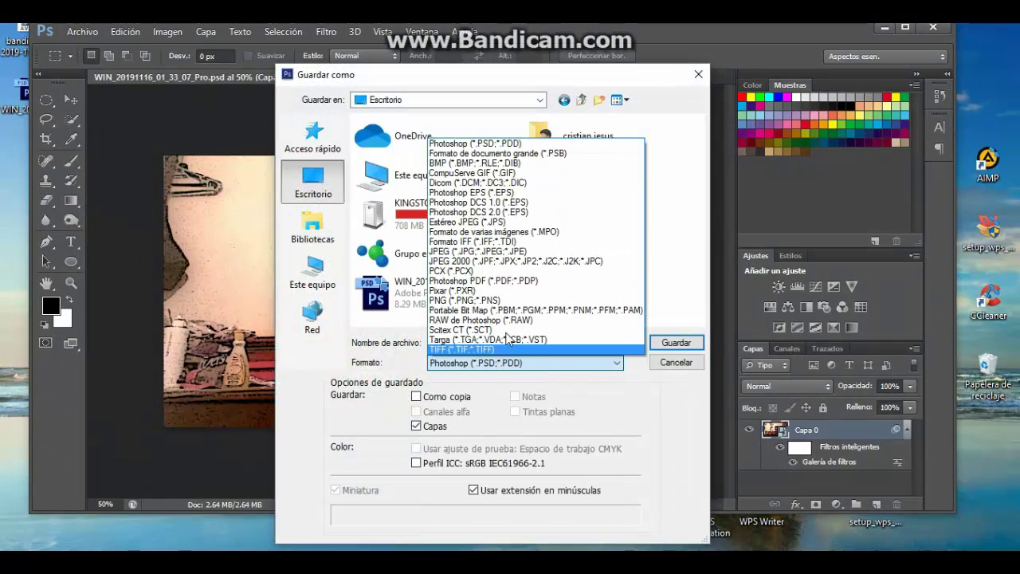
left_click(478, 251)
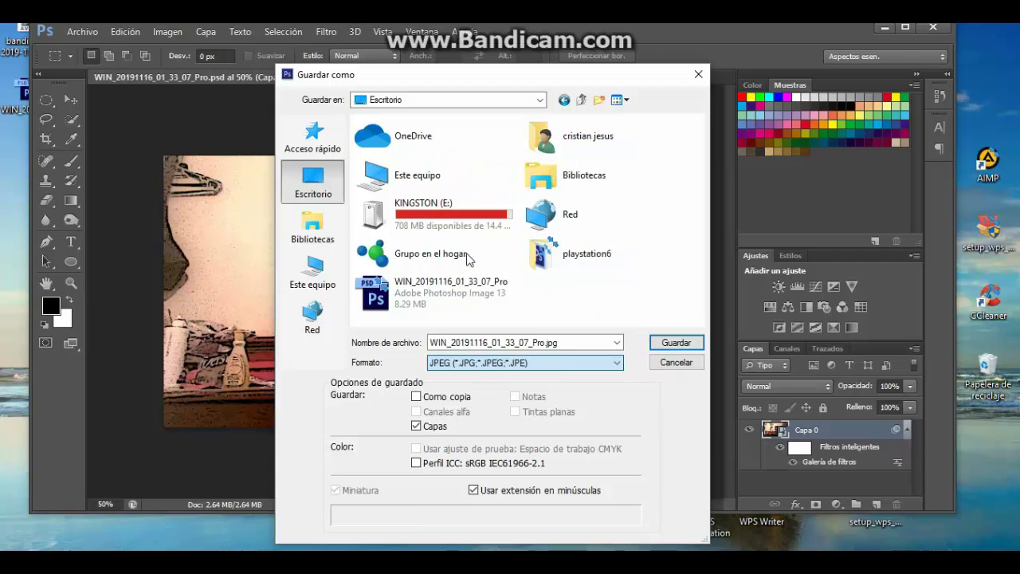
left_click(667, 348)
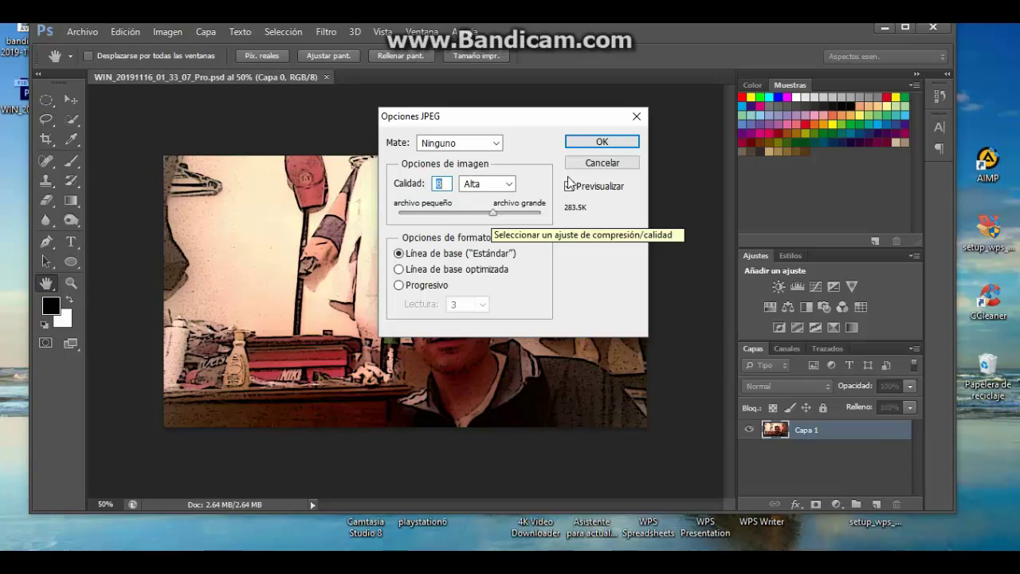
left_click(581, 141)
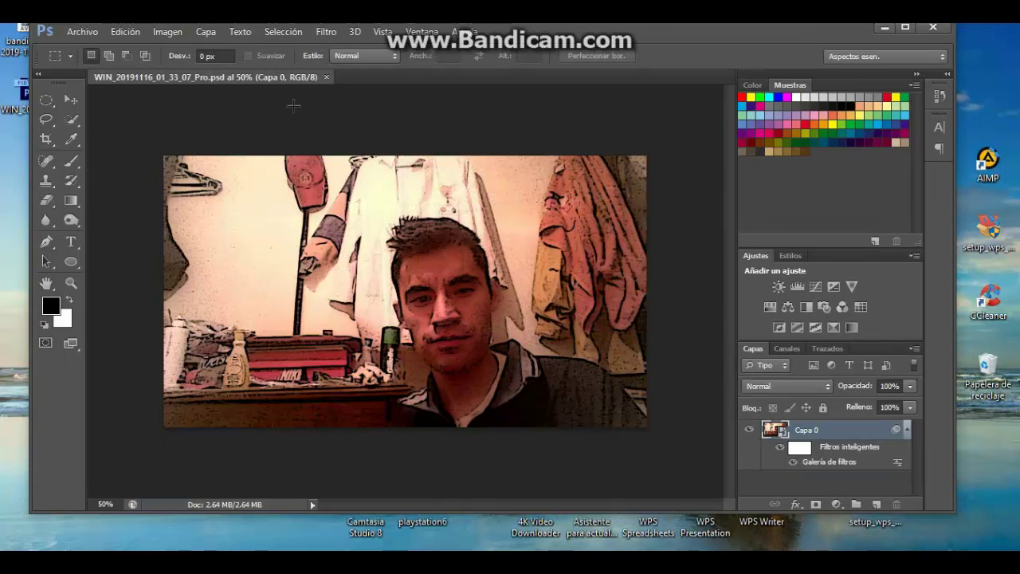
Close the edited document and reopen the original WIN_20191116_01_33_07_Pro.jpg from Álbum de la cámara
left_click(327, 77)
left_click(85, 32)
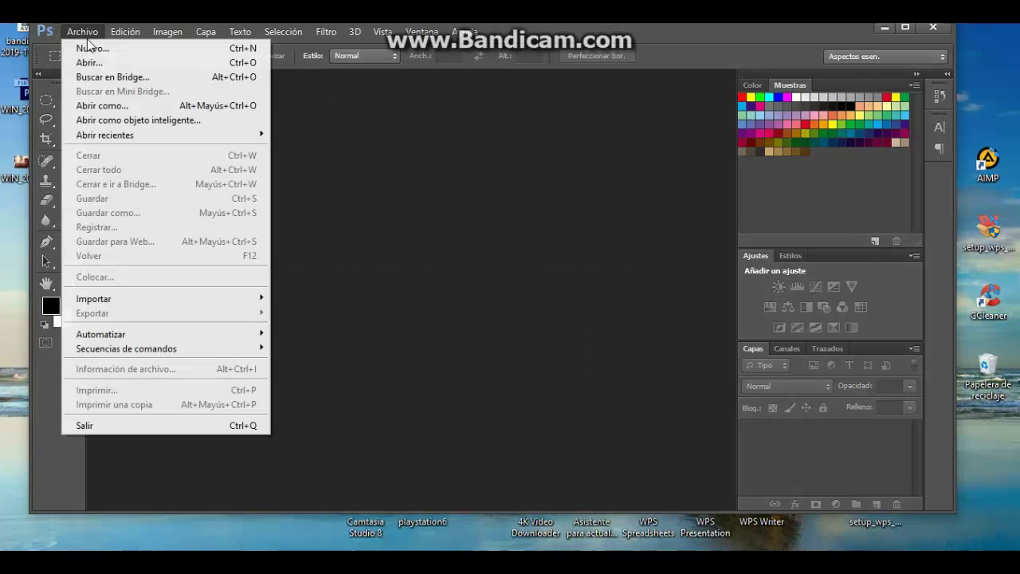
left_click(90, 62)
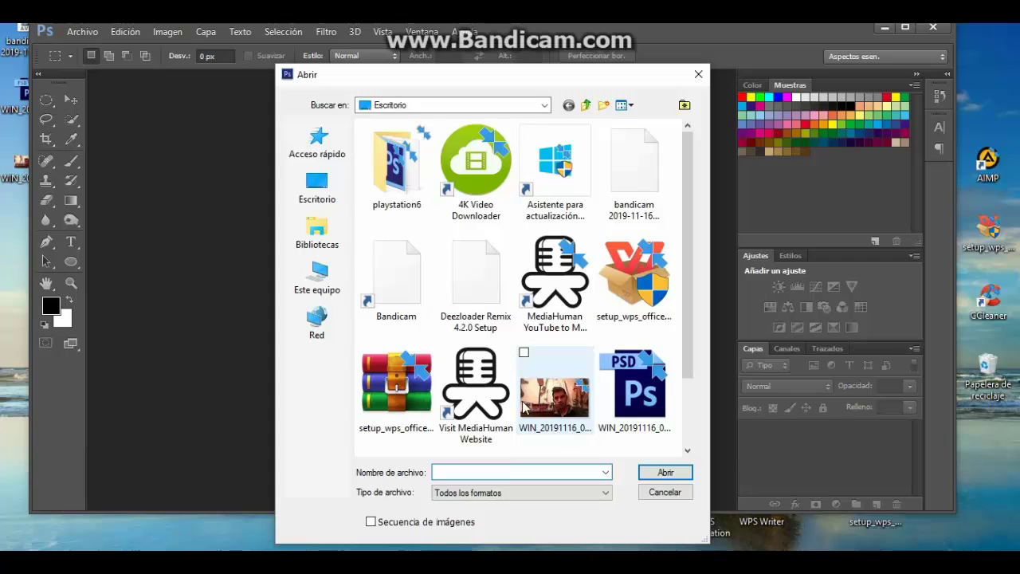
left_click(316, 238)
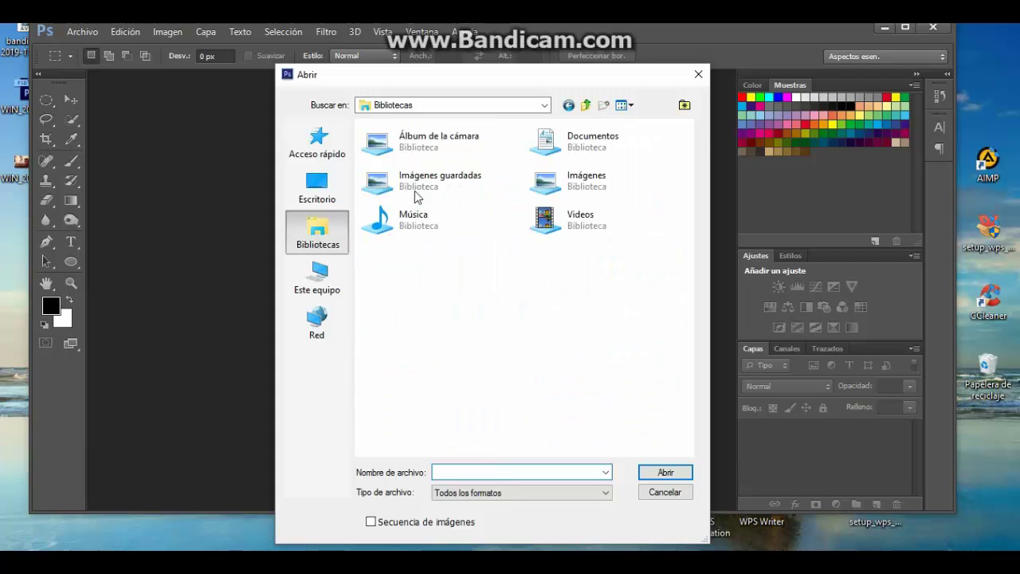
double_click(447, 151)
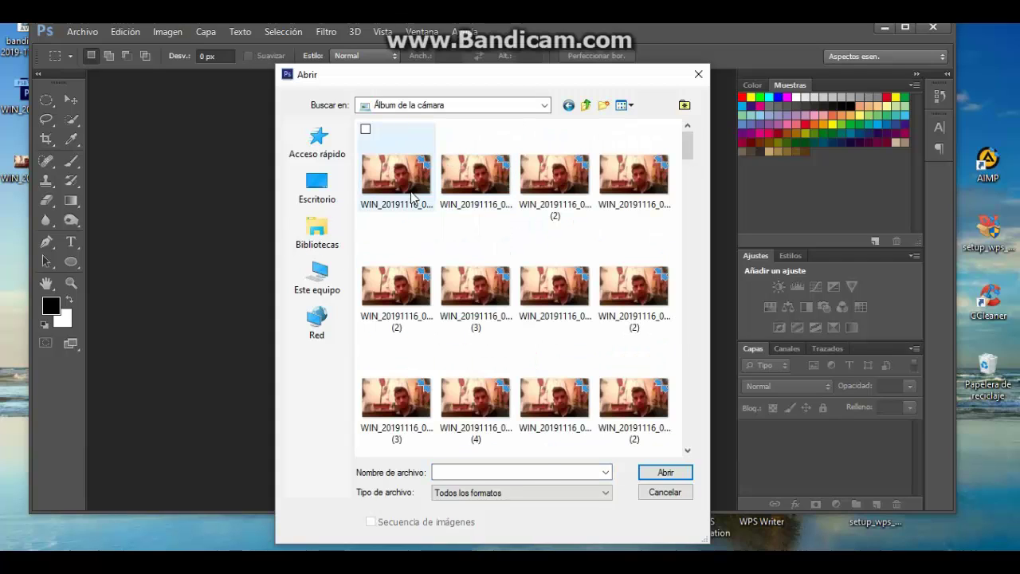
left_click(412, 196)
left_click(671, 476)
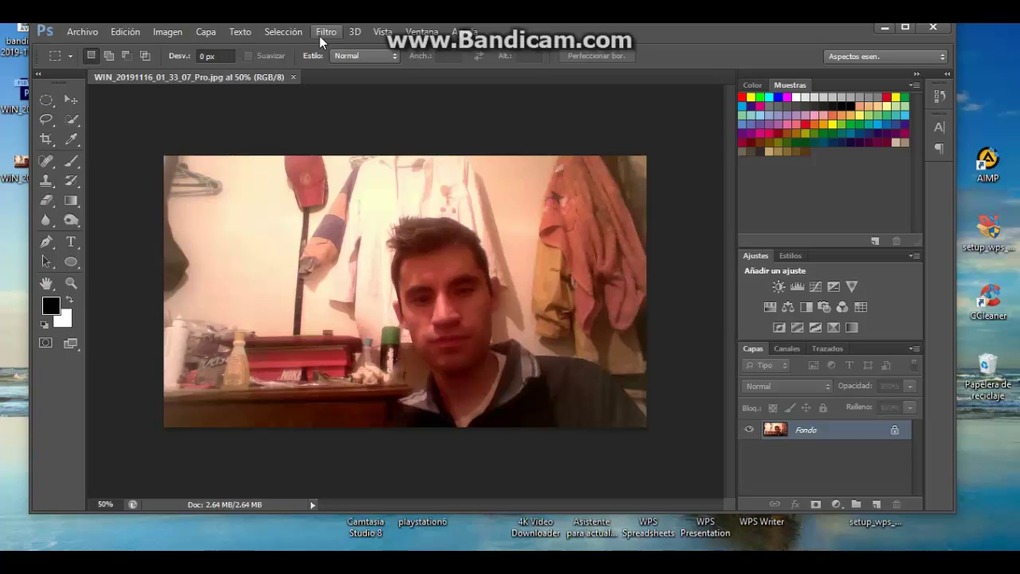
Preview Color diluido in the Filter Gallery: brush detail 9, shadow intensity 1, texture 1
left_click(321, 37)
left_click(379, 89)
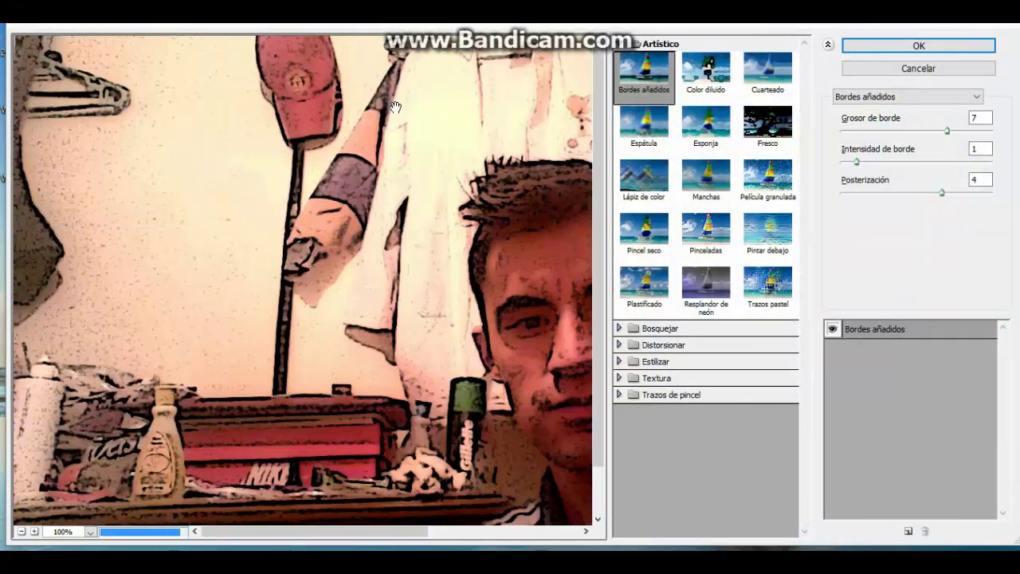
left_click_drag(395, 106, 204, 100)
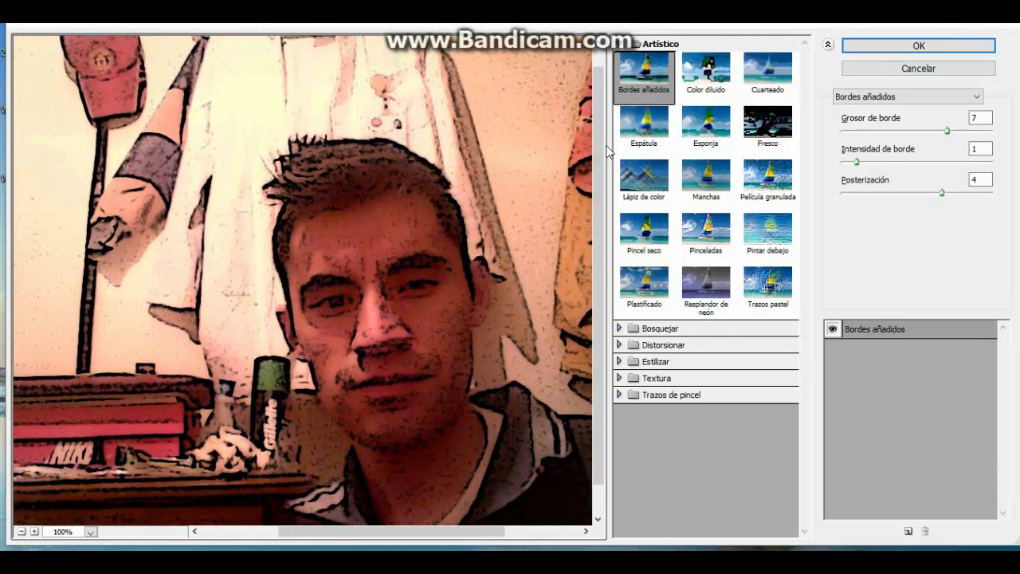
left_click(698, 83)
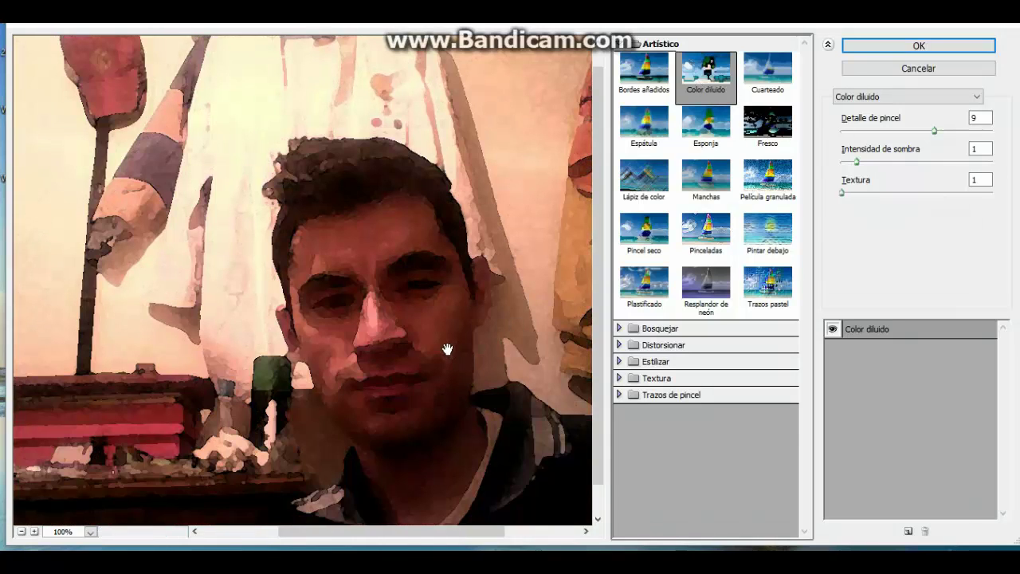
mouse_move(423, 335)
left_mouse_down()
mouse_move(508, 242)
mouse_move(192, 223)
mouse_move(358, 244)
mouse_move(404, 261)
left_mouse_up()
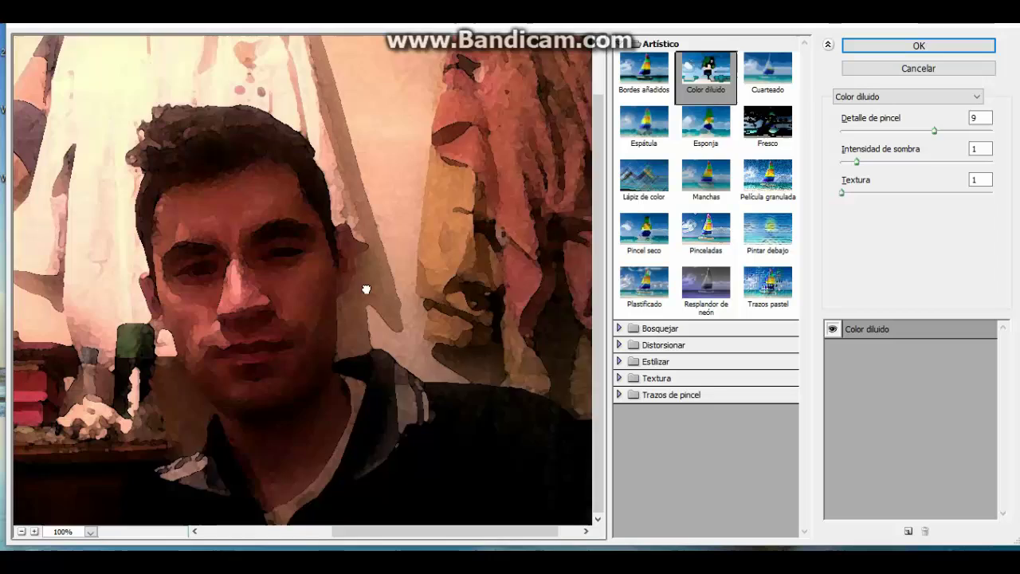
left_click_drag(364, 289, 307, 290)
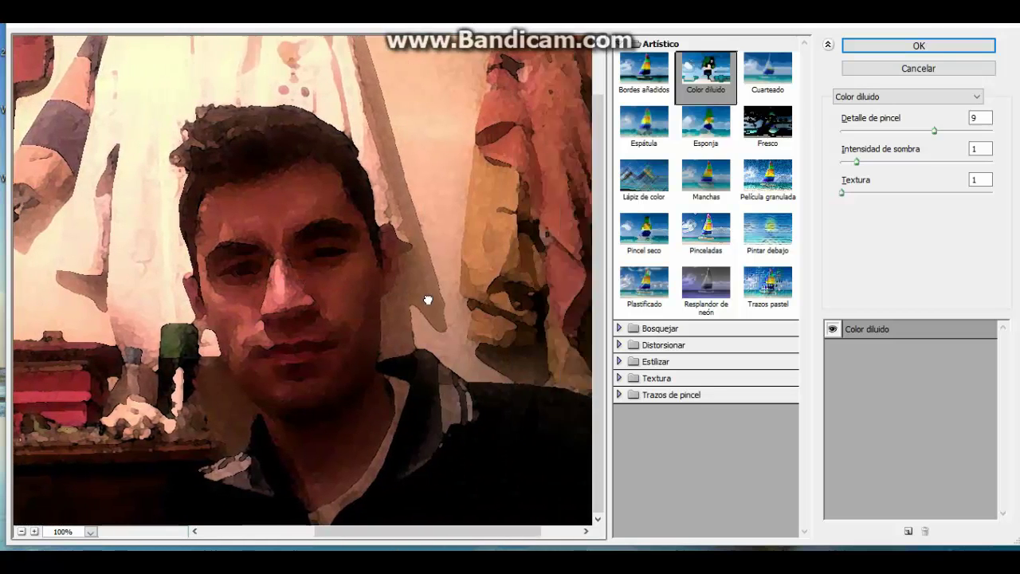
mouse_move(425, 298)
left_mouse_down()
mouse_move(303, 278)
mouse_move(396, 279)
left_mouse_up()
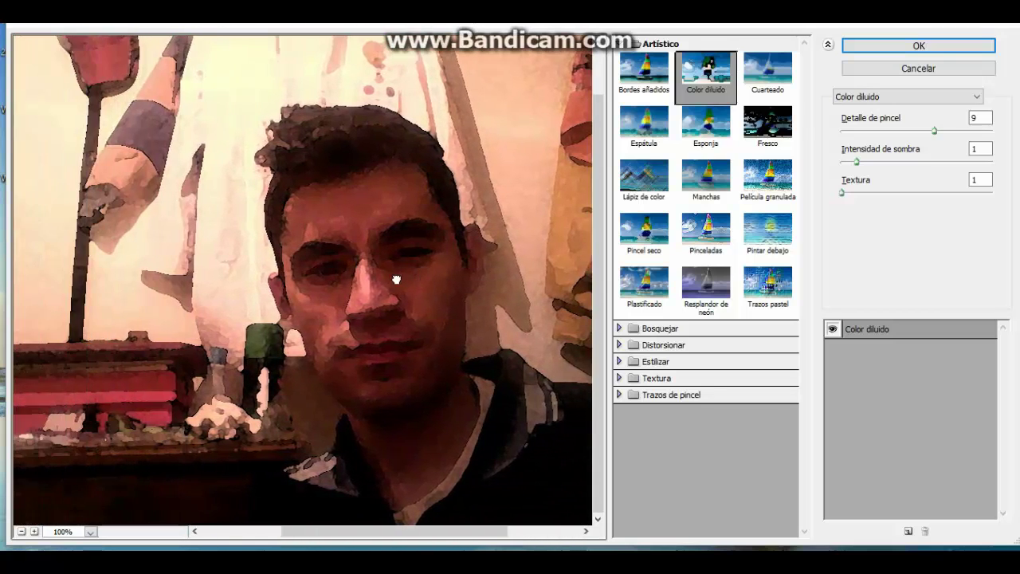
Switch the preview to Cuarteado and change Simplicidad de borde from 4 to 7
left_click(777, 79)
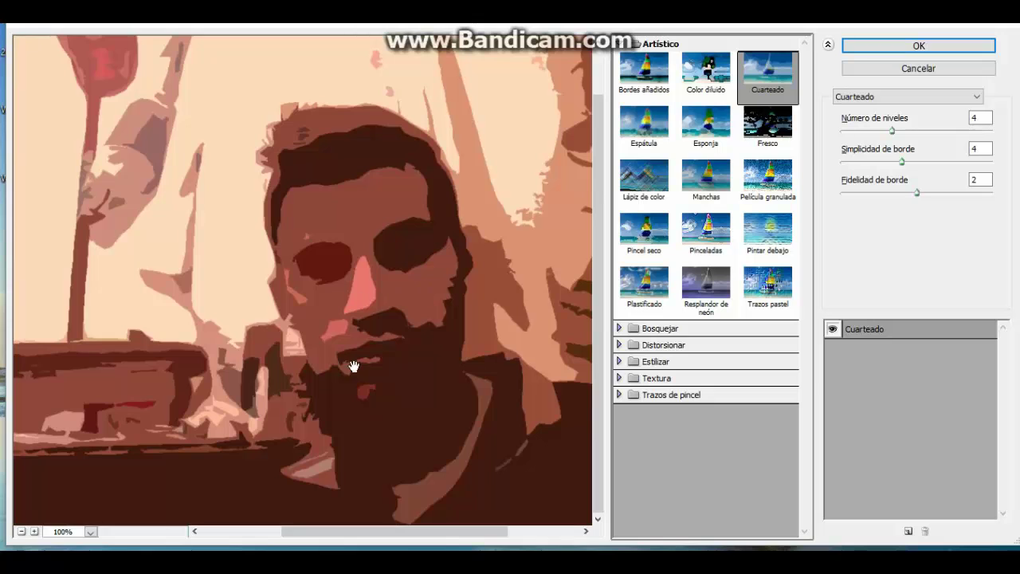
mouse_move(353, 364)
left_mouse_down()
mouse_move(568, 377)
mouse_move(373, 331)
left_mouse_up()
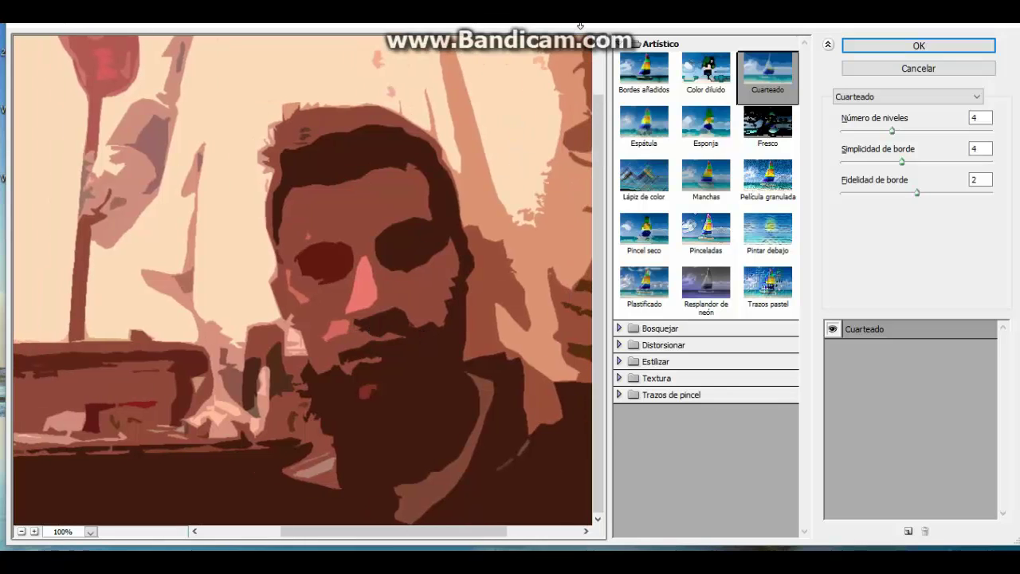
left_click_drag(510, 118, 355, 170)
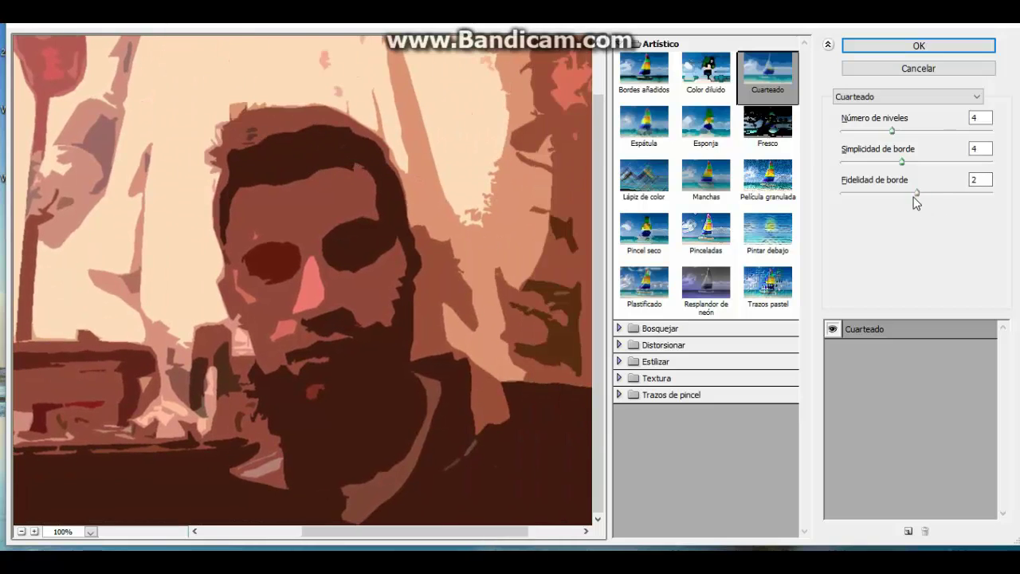
left_click(913, 195)
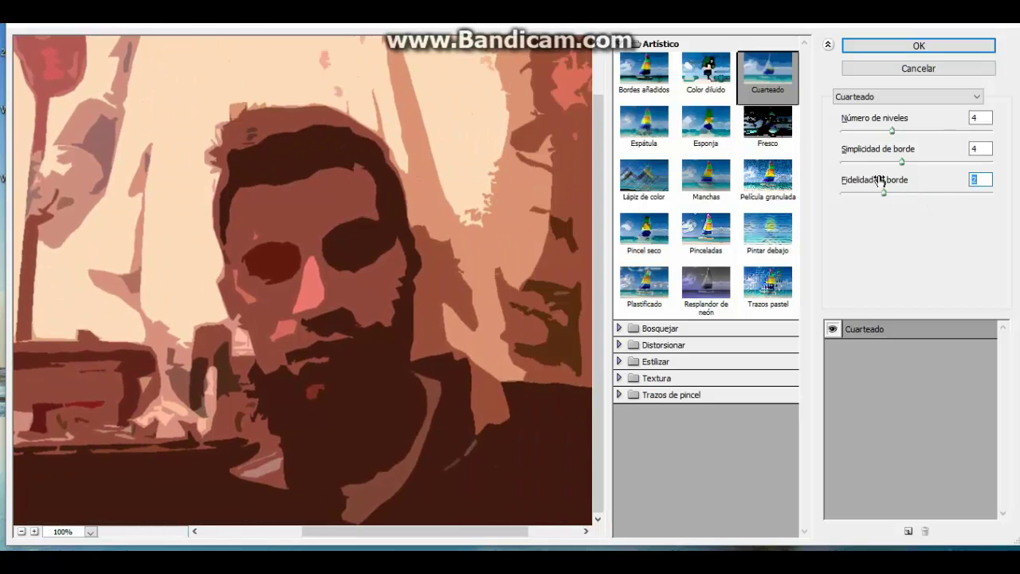
mouse_move(902, 162)
left_mouse_down()
mouse_move(940, 163)
mouse_move(884, 163)
left_mouse_up()
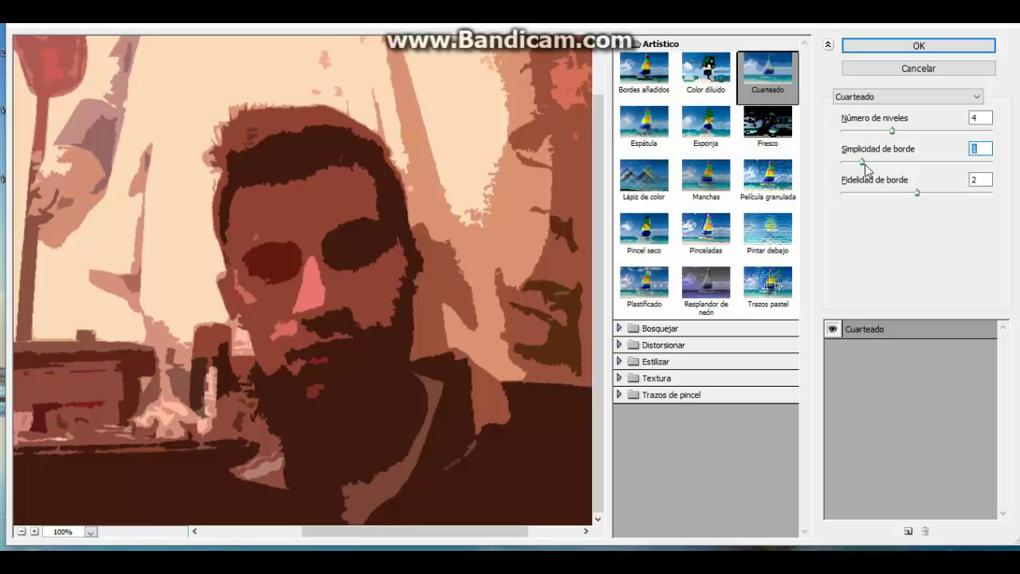
Apply Espátula with Suavizado 3, Detalle de trazo 2 and Tamaño de trazo 8
left_click(644, 131)
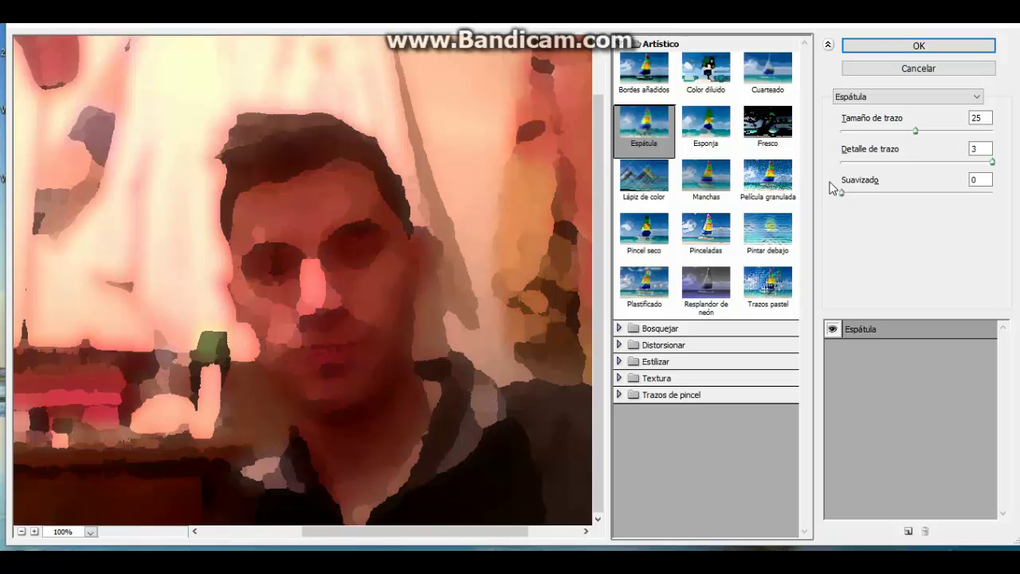
left_click_drag(843, 193, 864, 199)
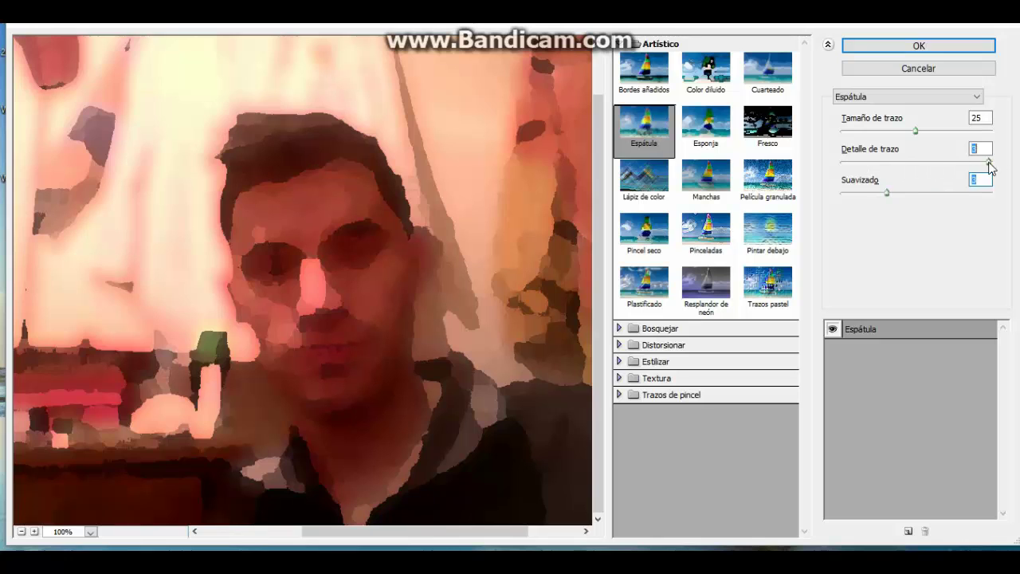
mouse_move(989, 162)
left_mouse_down()
mouse_move(918, 163)
mouse_move(863, 132)
left_mouse_up()
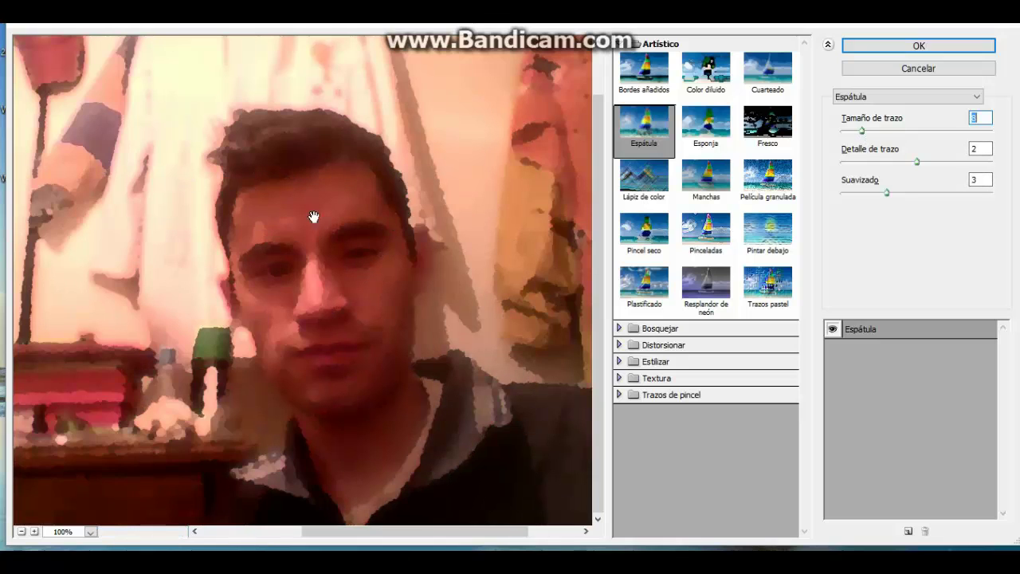
type("8")
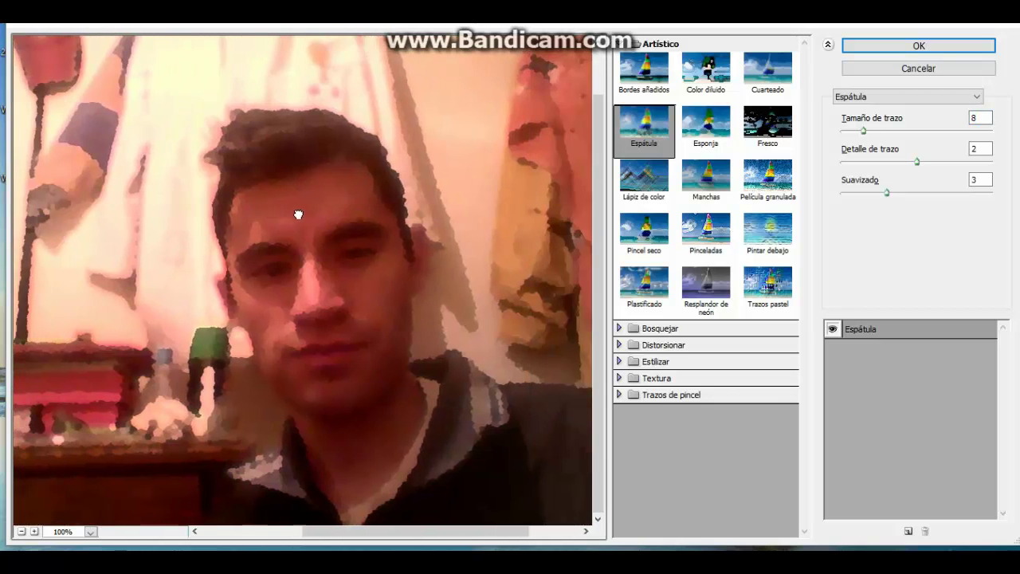
mouse_move(298, 214)
left_mouse_down()
mouse_move(449, 216)
mouse_move(267, 208)
mouse_move(280, 209)
left_mouse_up()
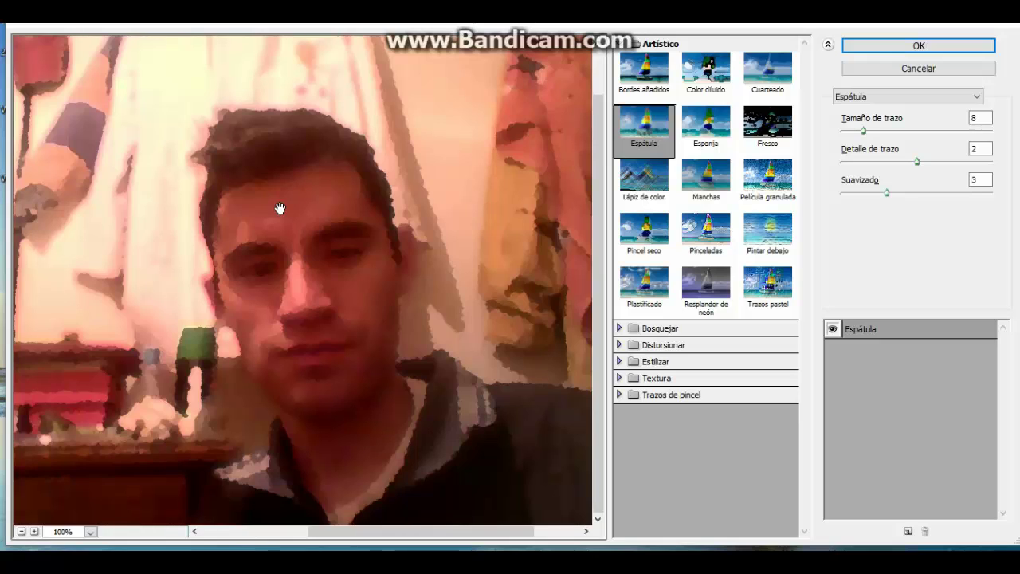
Apply Esponja, raising Suavizado, lowering Definición to 7 and enlarging Tamaño de pincel
left_click(704, 137)
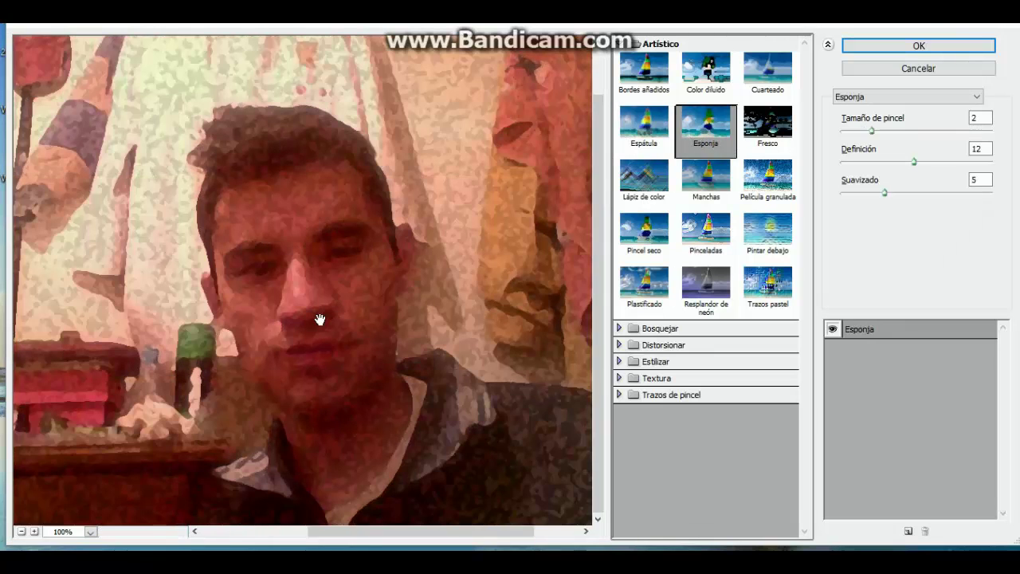
mouse_move(317, 319)
left_mouse_down()
mouse_move(402, 336)
mouse_move(314, 314)
left_mouse_up()
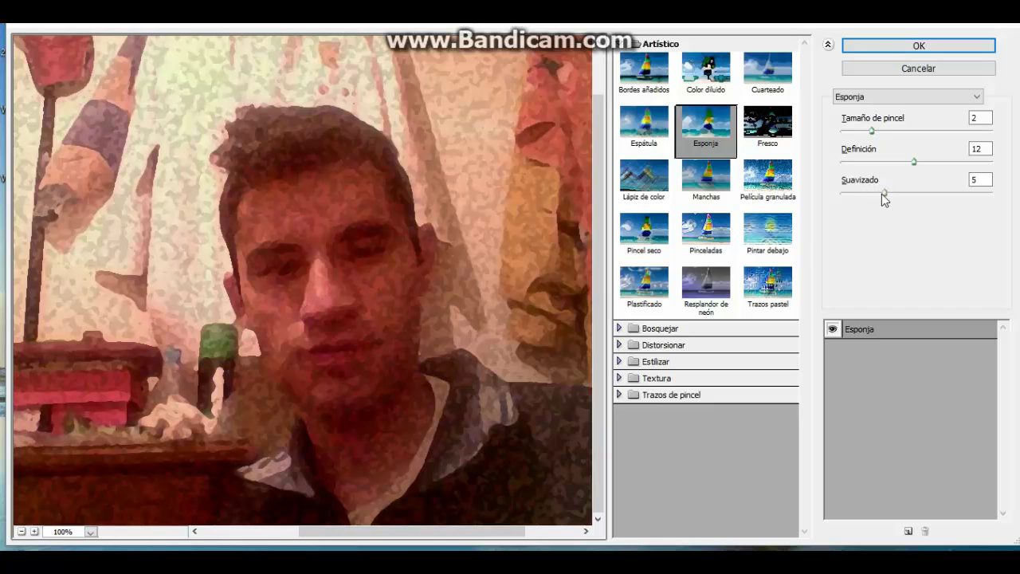
left_click_drag(883, 199, 913, 205)
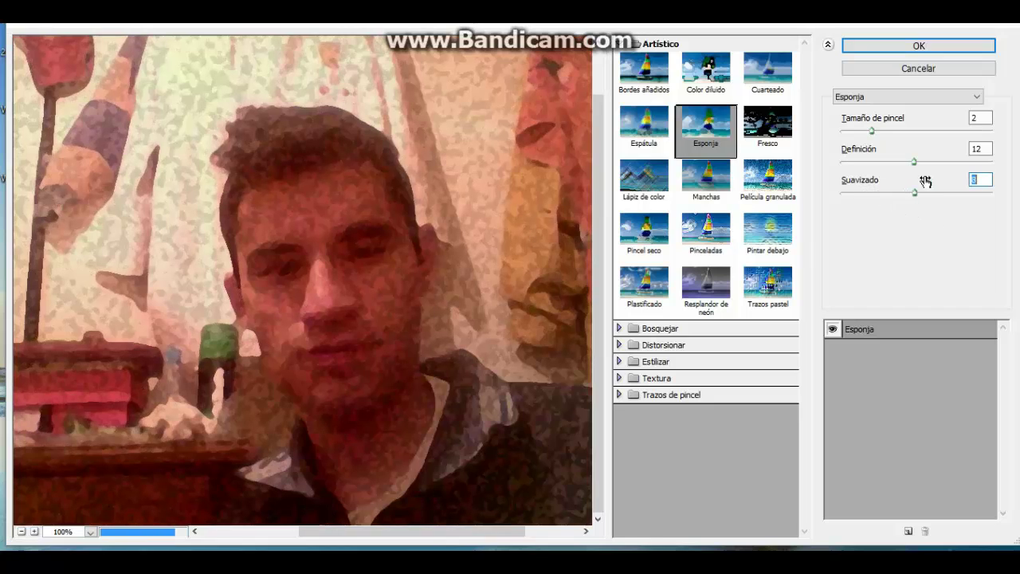
left_click_drag(914, 164, 883, 164)
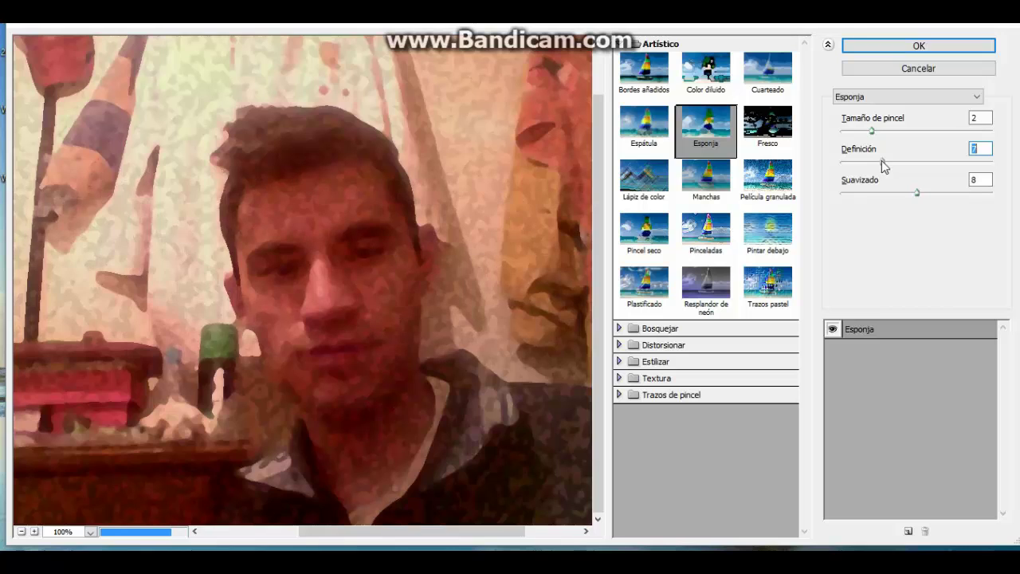
left_click_drag(883, 137, 902, 139)
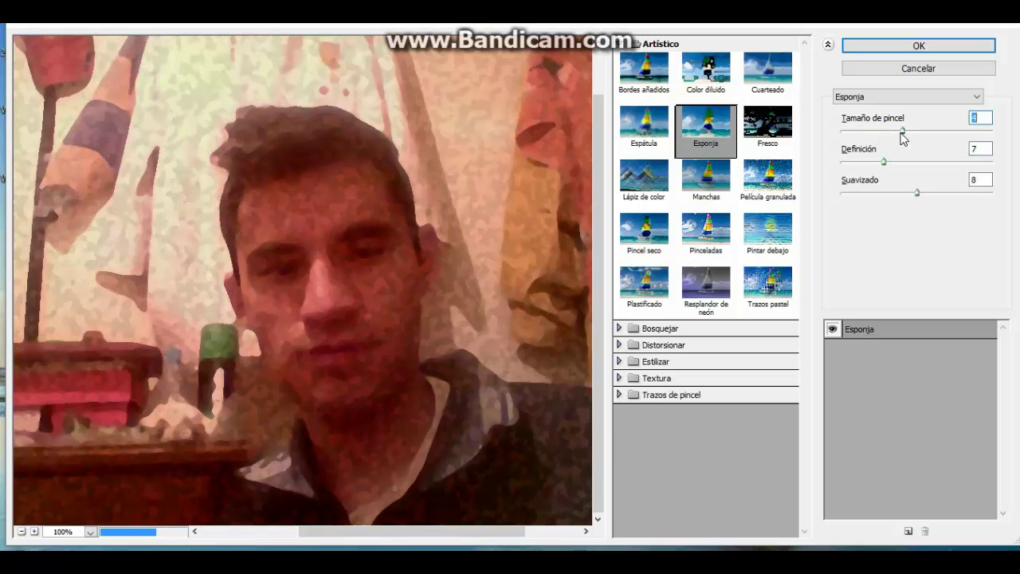
Switch the selfie preview to Fresco (brush size 2, brush detail 8, texture 1)
mouse_move(303, 307)
left_mouse_down()
mouse_move(451, 364)
mouse_move(394, 352)
left_mouse_up()
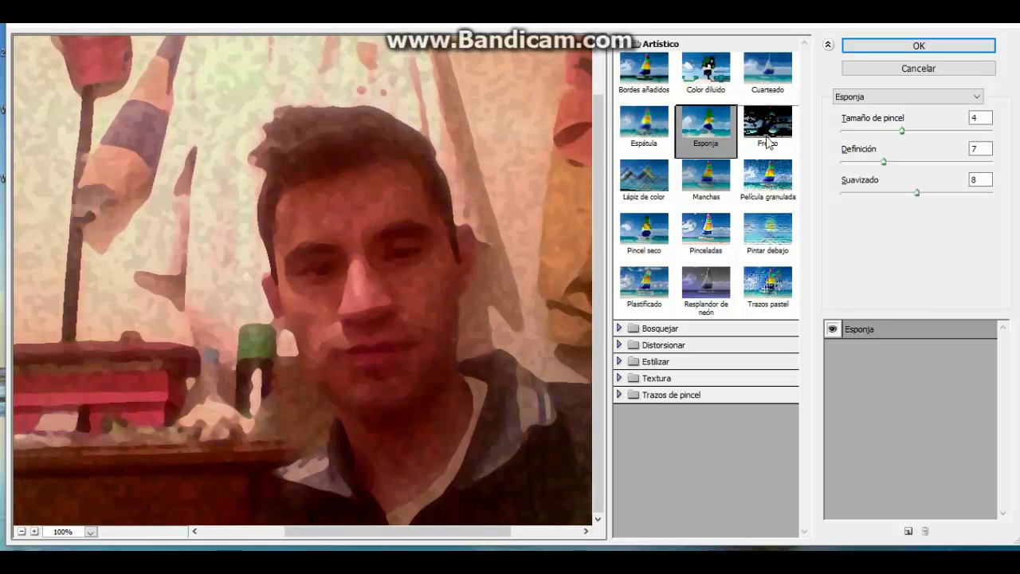
left_click(771, 137)
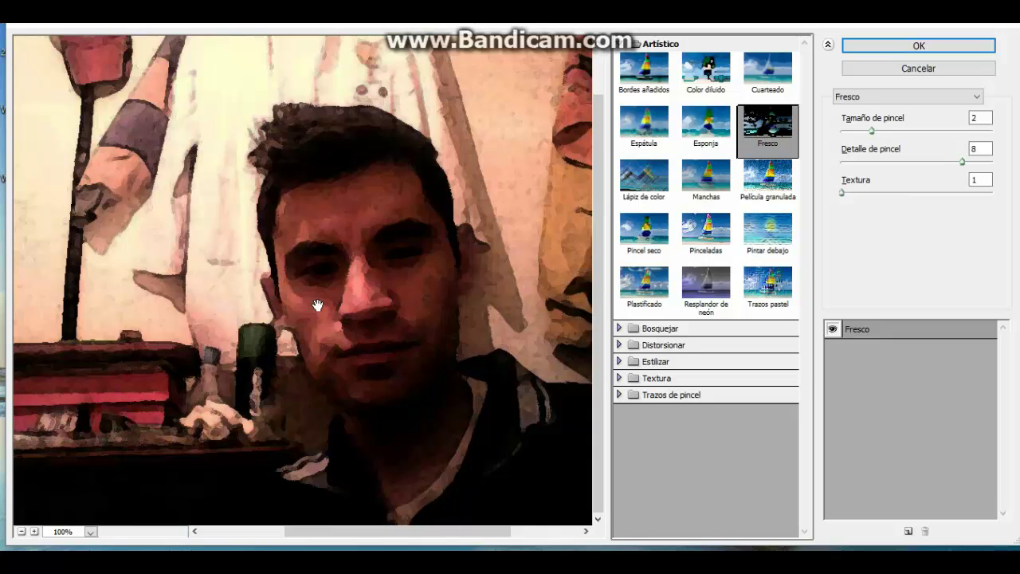
mouse_move(384, 295)
left_mouse_down()
mouse_move(452, 302)
mouse_move(183, 278)
mouse_move(337, 278)
mouse_move(327, 276)
mouse_move(481, 216)
left_mouse_up()
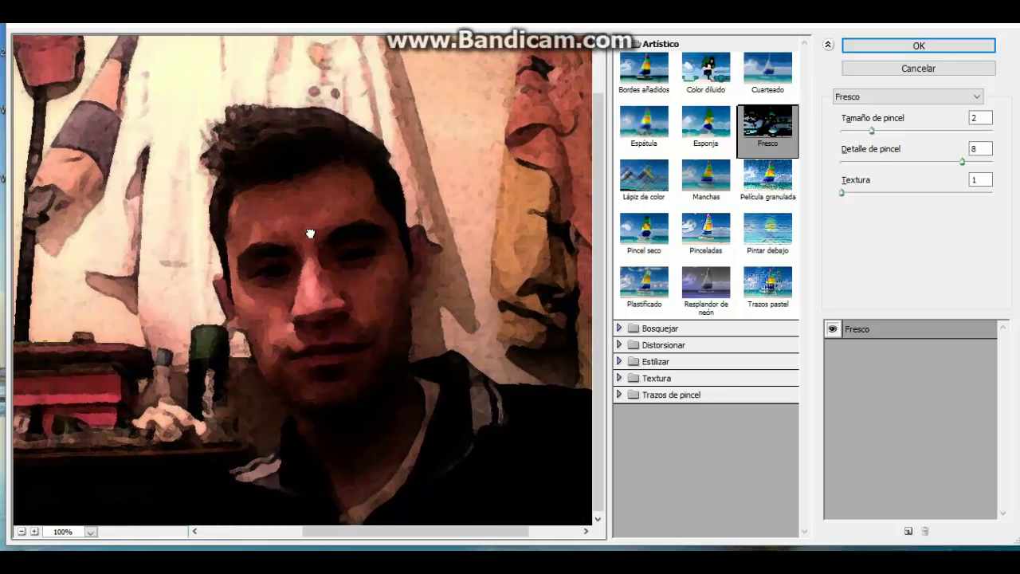
Apply Lápiz de color with Brillo del papel 35, Presión de trazo 11, Anchura de lápiz 7
left_click(646, 187)
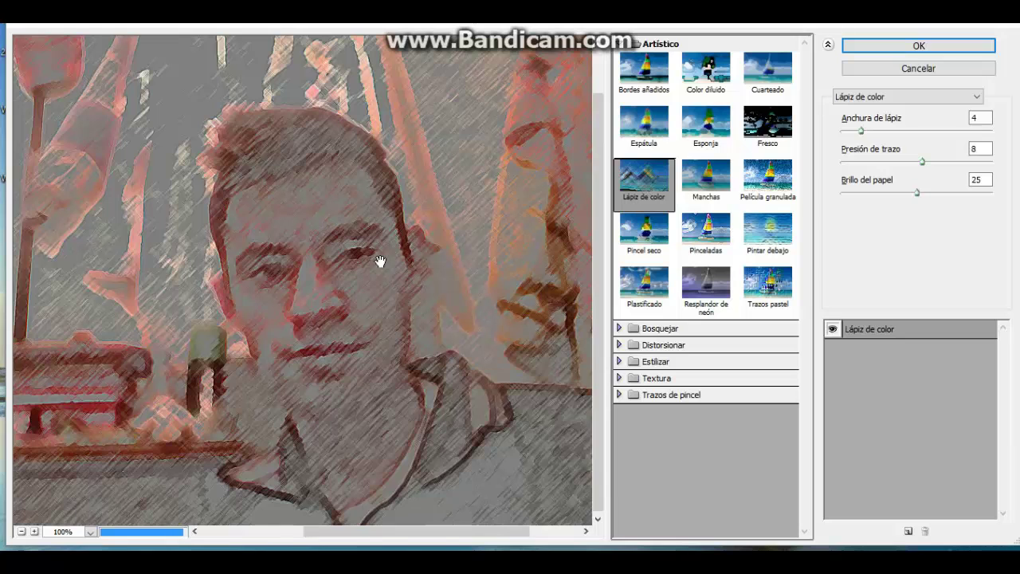
left_click_drag(348, 298, 262, 259)
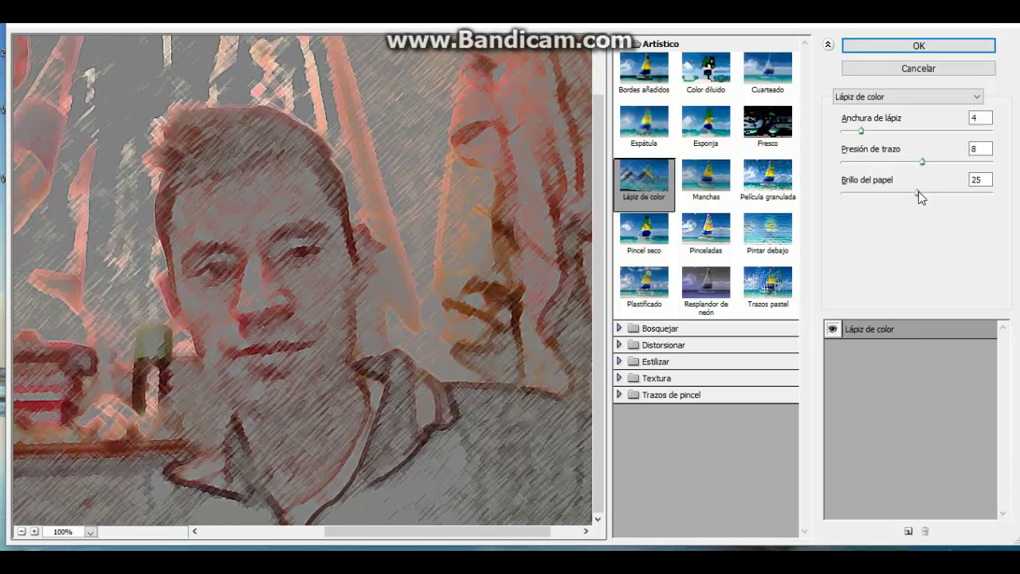
left_click_drag(918, 193, 946, 194)
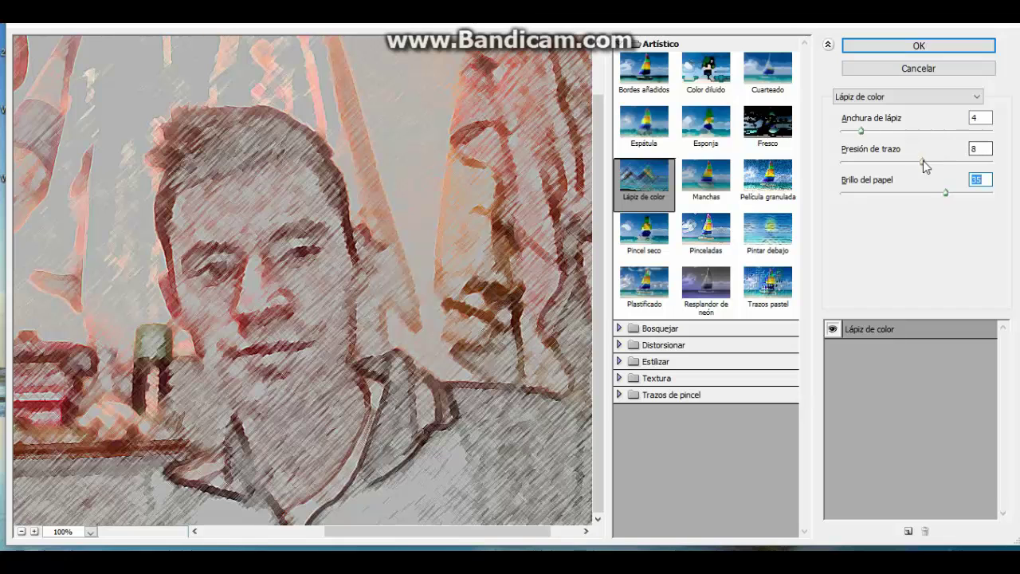
left_click_drag(922, 160, 953, 162)
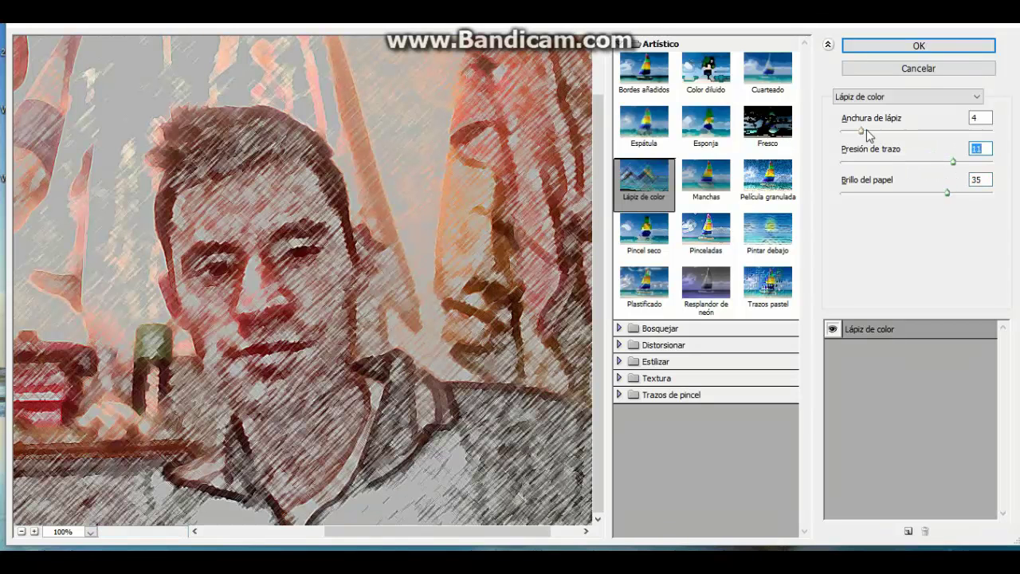
left_click_drag(862, 132, 884, 139)
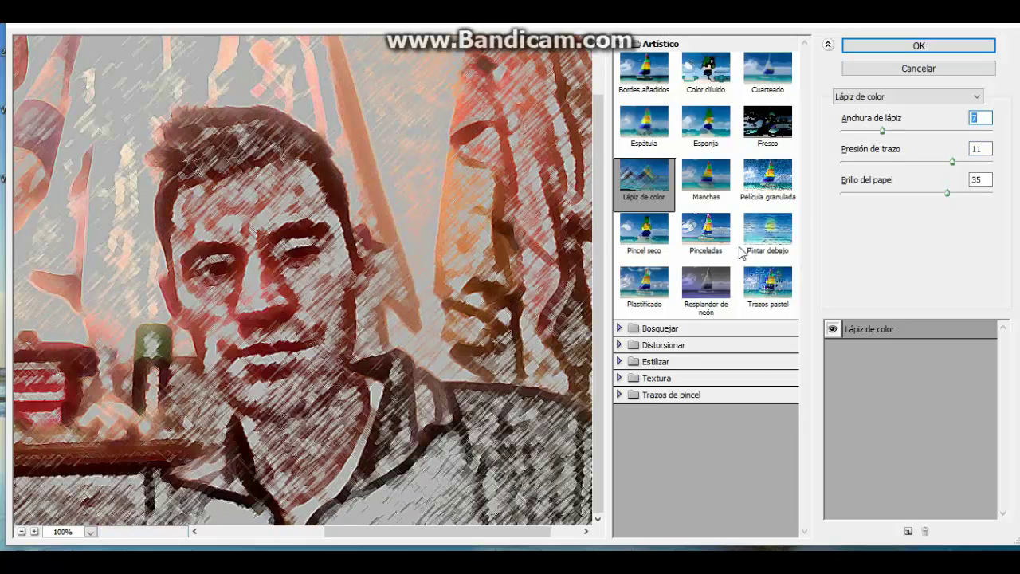
mouse_move(309, 298)
left_mouse_down()
mouse_move(376, 303)
mouse_move(416, 292)
mouse_move(263, 278)
mouse_move(349, 284)
left_mouse_up()
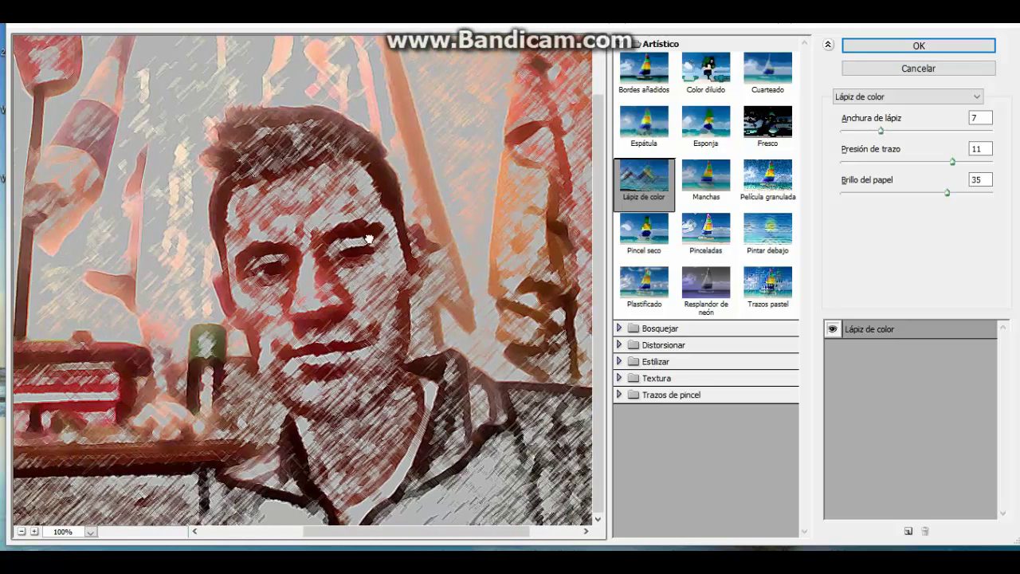
left_click_drag(369, 239, 356, 230)
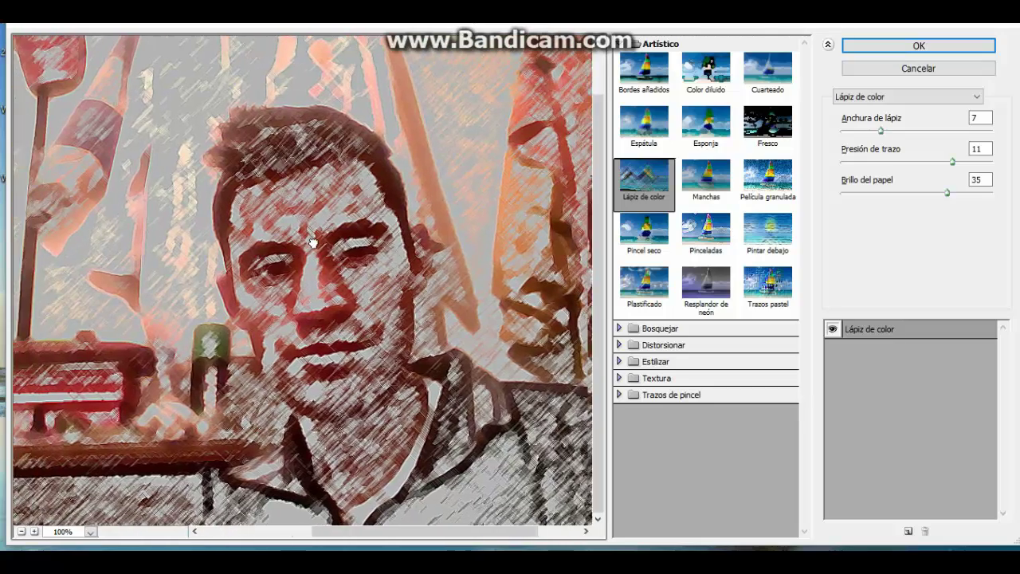
left_click_drag(328, 267, 340, 226)
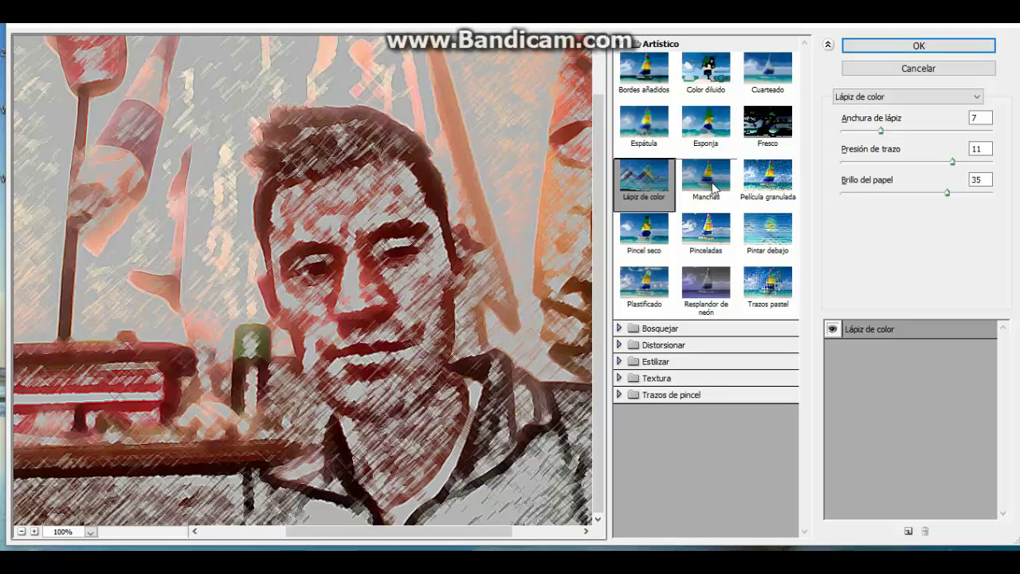
Apply Manchas, raising the Área resaltada highlights and lengthening Longitud de trazo
left_click(714, 188)
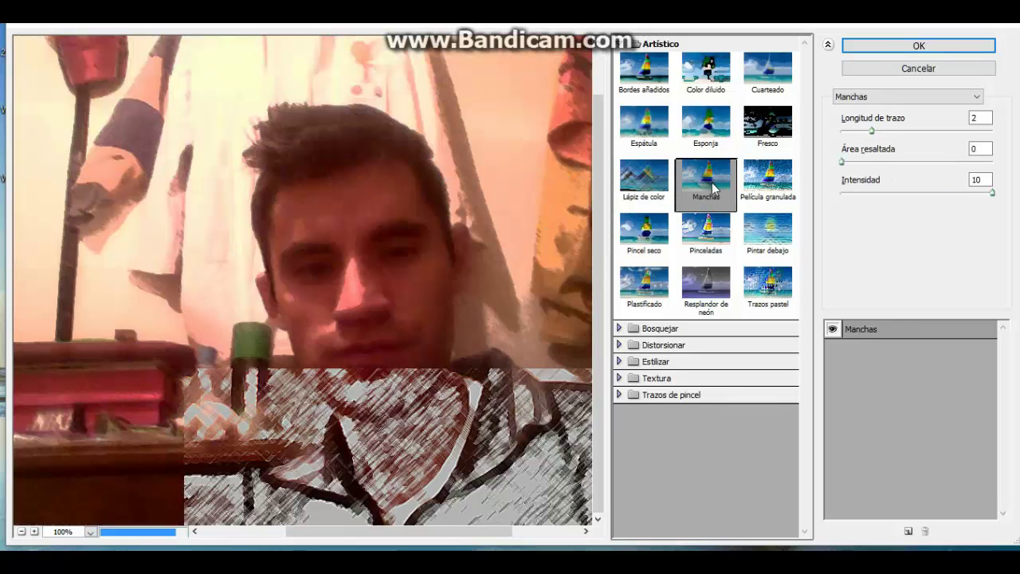
left_click_drag(446, 343, 423, 335)
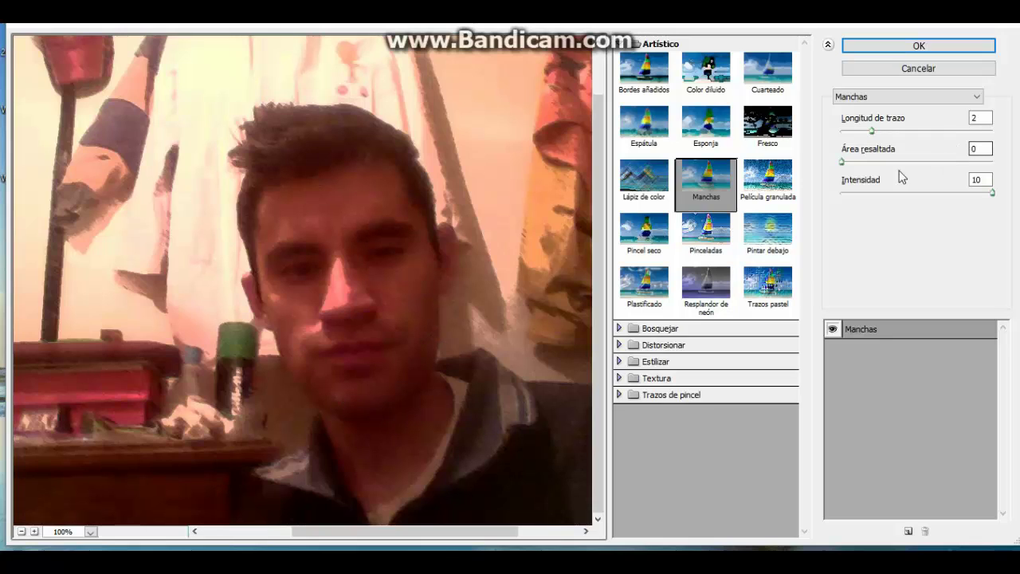
left_click_drag(841, 163, 962, 189)
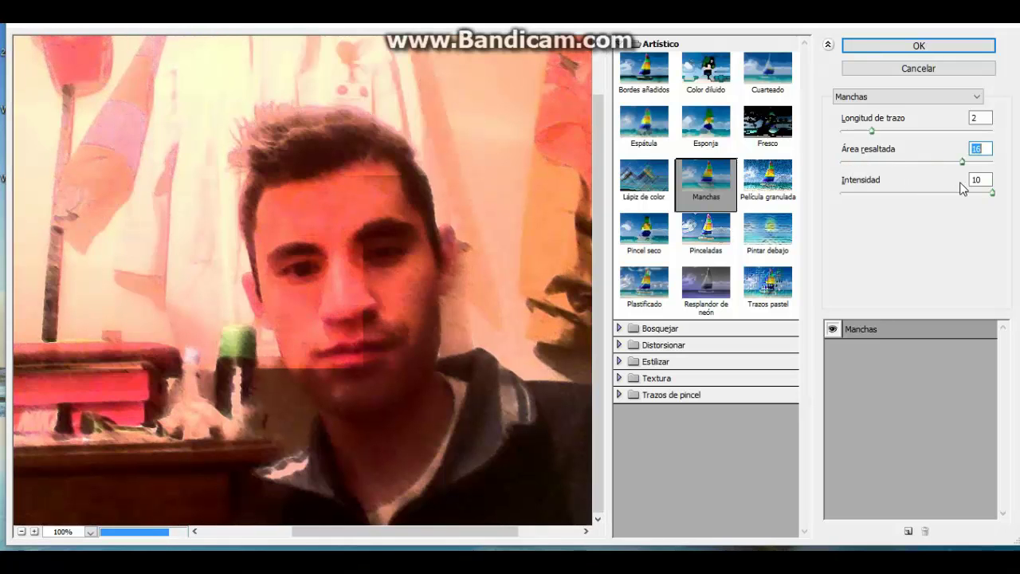
left_click_drag(433, 291, 393, 295)
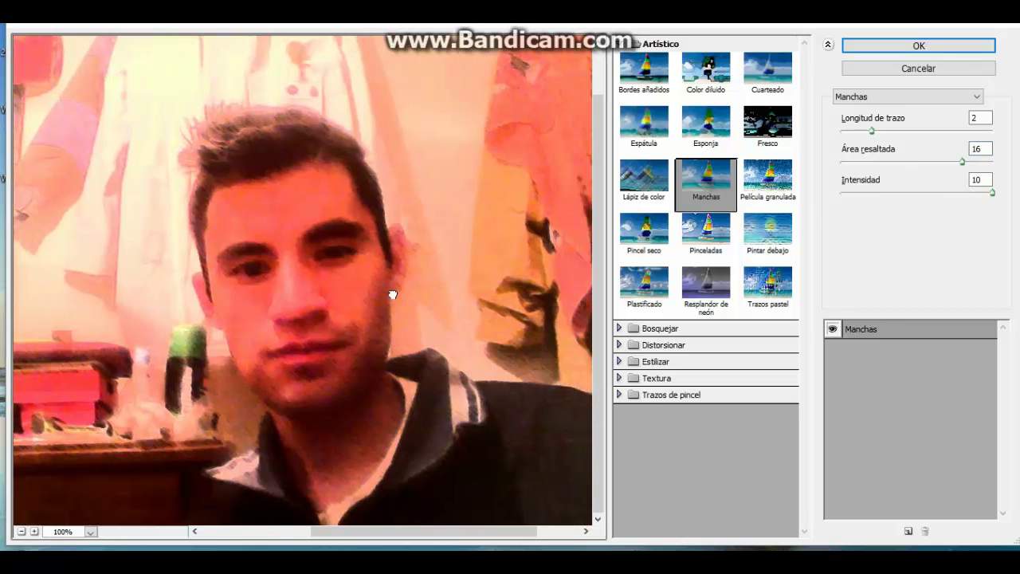
mouse_move(271, 259)
left_mouse_down()
mouse_move(355, 254)
mouse_move(309, 253)
left_mouse_up()
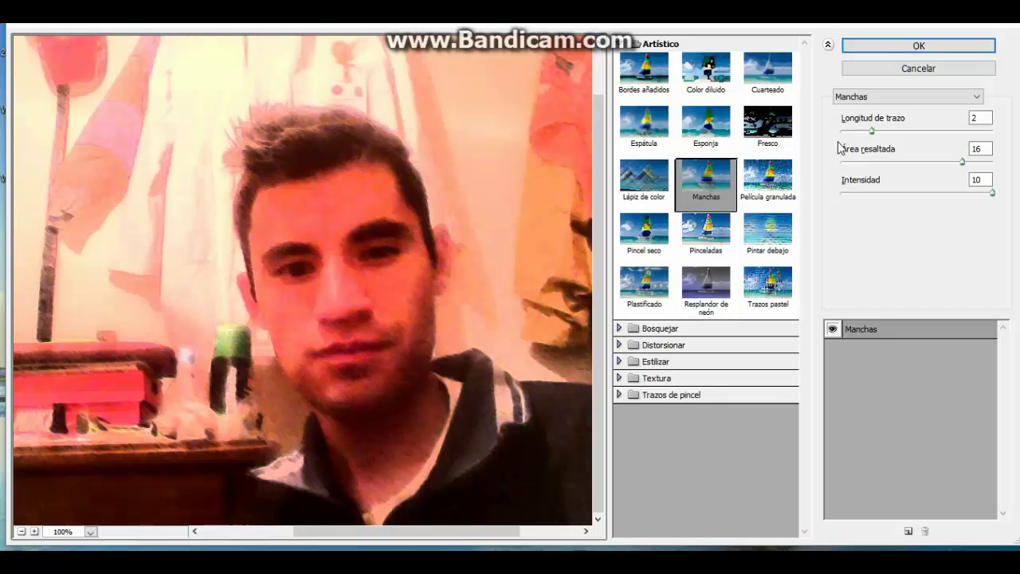
left_click_drag(872, 131, 908, 132)
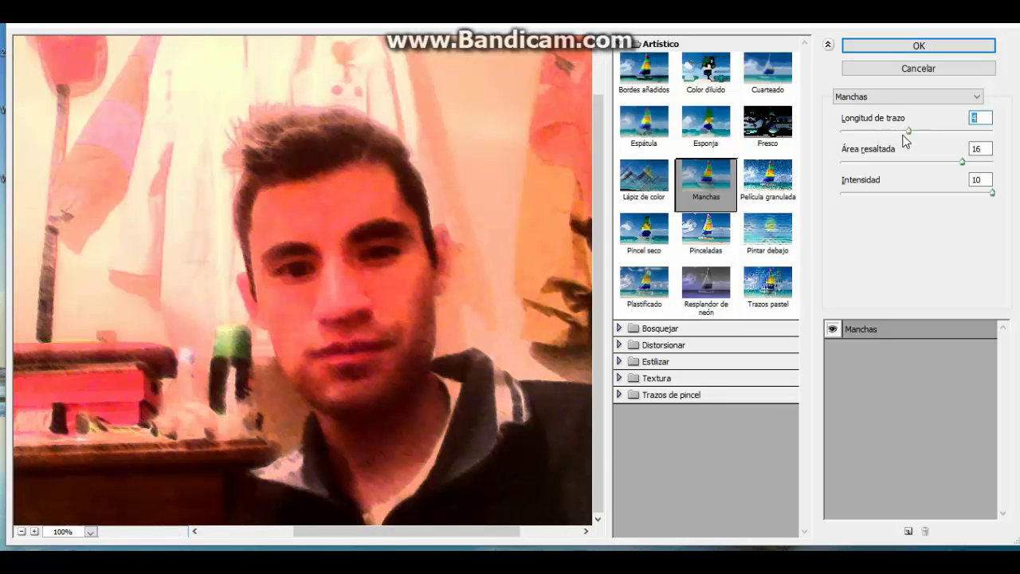
left_click_drag(909, 131, 935, 131)
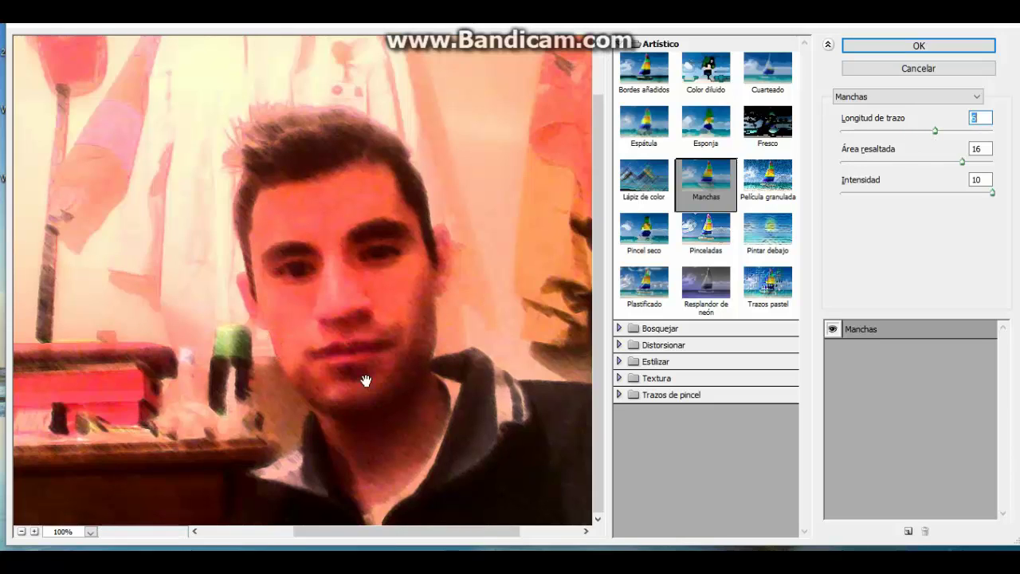
Preview Película granulada, then Pincel seco, ending on Pinceladas (brush size 8, sharpness 7)
left_click(765, 190)
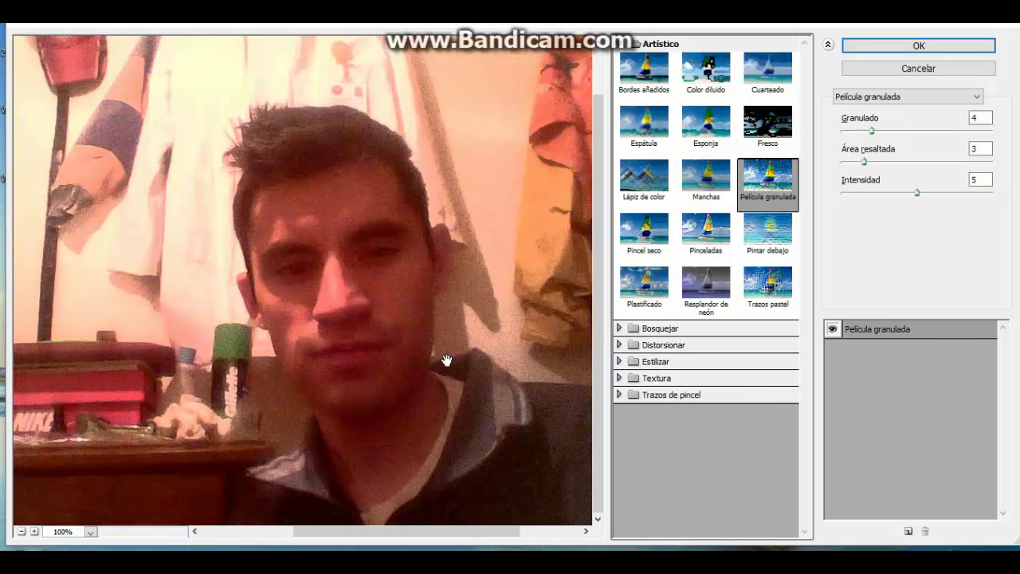
mouse_move(446, 360)
left_mouse_down()
mouse_move(297, 342)
mouse_move(450, 346)
left_mouse_up()
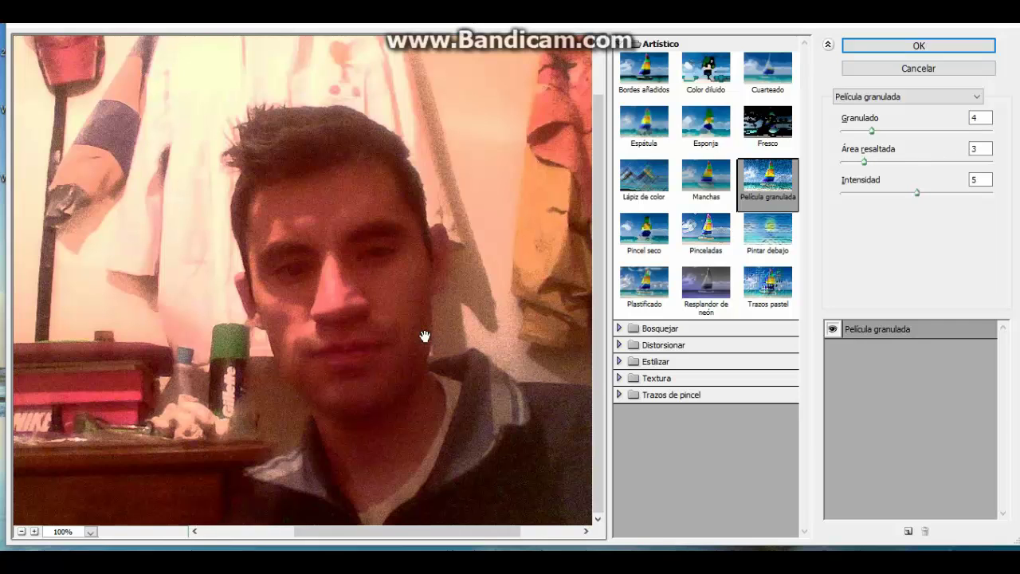
left_click_drag(369, 244, 389, 246)
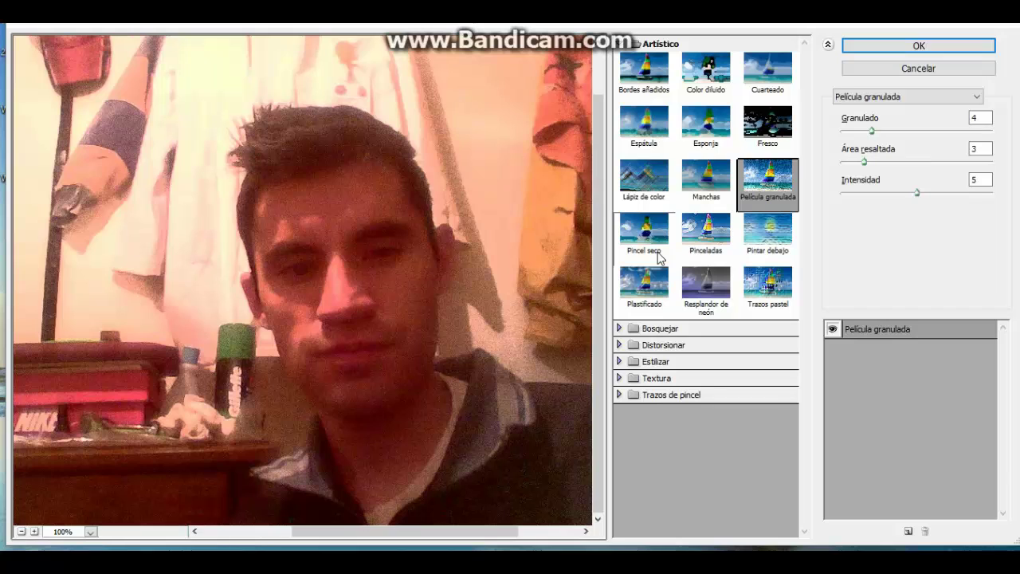
left_click(646, 235)
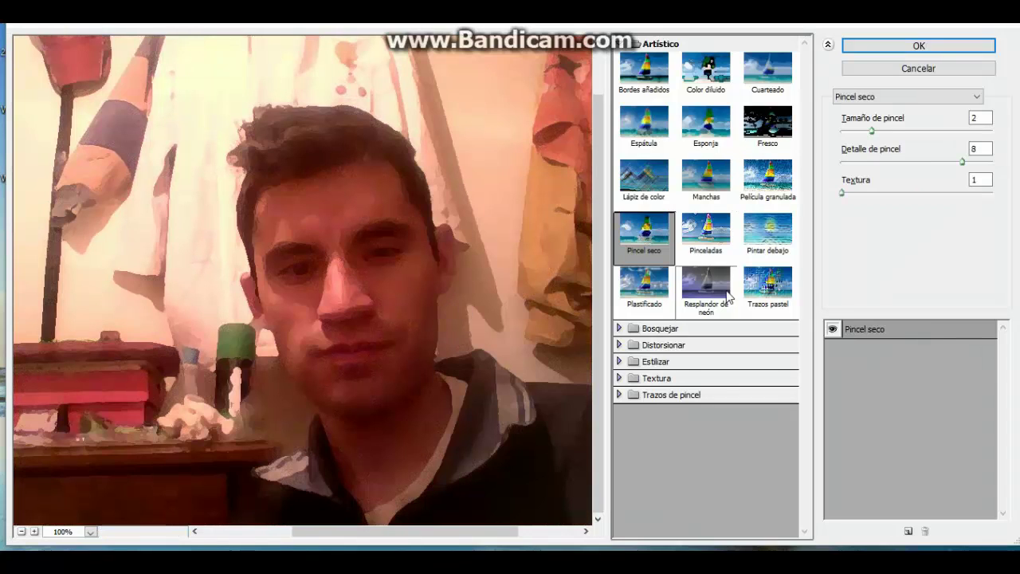
left_click(713, 242)
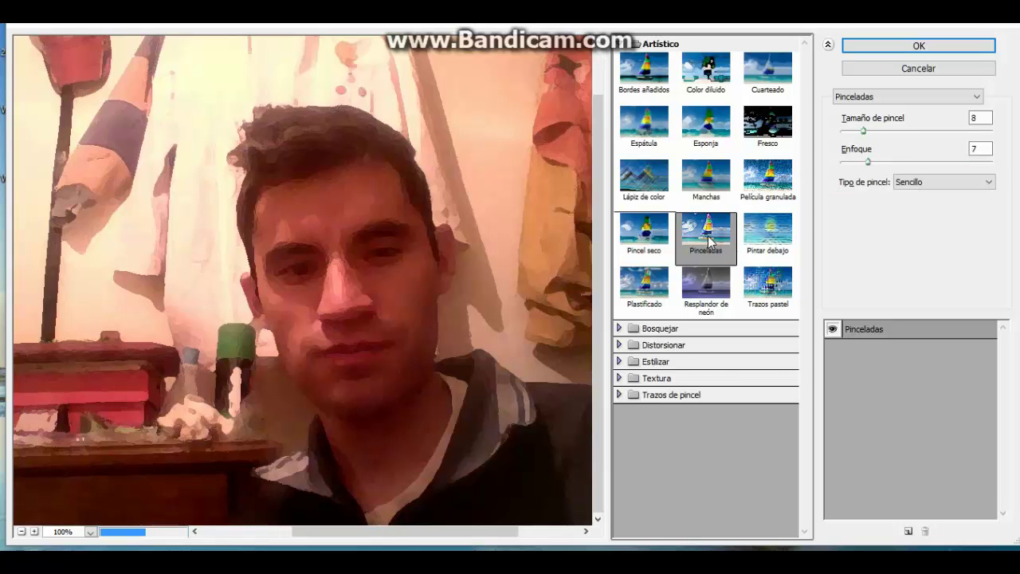
Apply Pintar debajo with relief 22, scale 148% and Arenisca texture, after trying Ladrillo
left_click(780, 239)
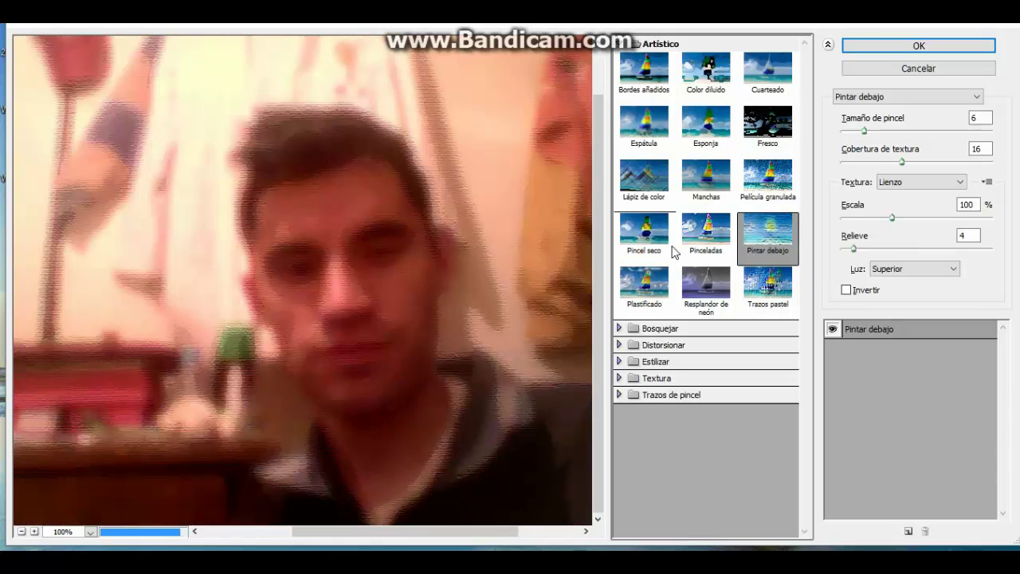
left_click_drag(422, 298, 401, 291)
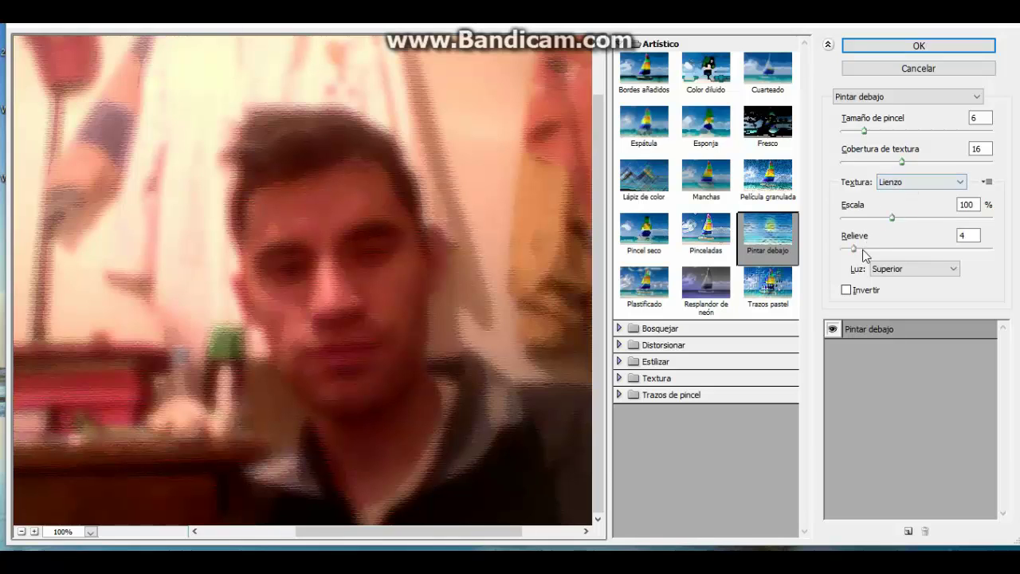
left_click_drag(855, 247, 909, 254)
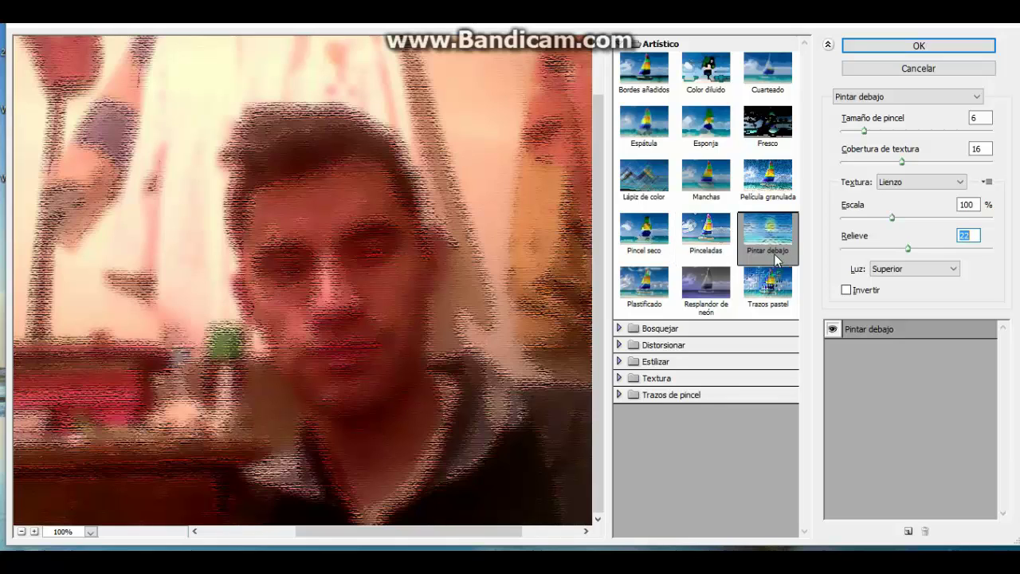
left_click_drag(892, 219, 940, 220)
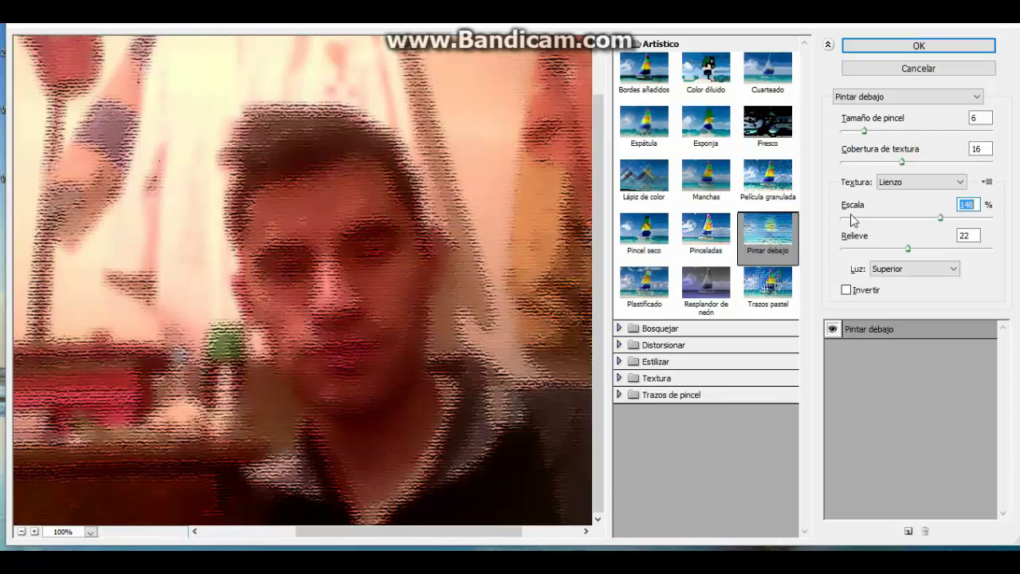
left_click(960, 183)
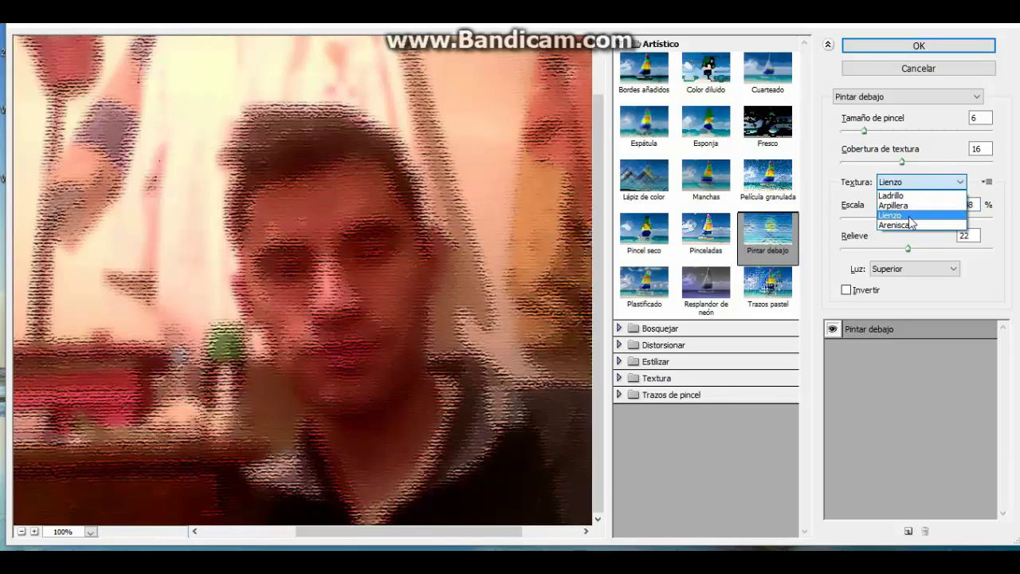
left_click(892, 195)
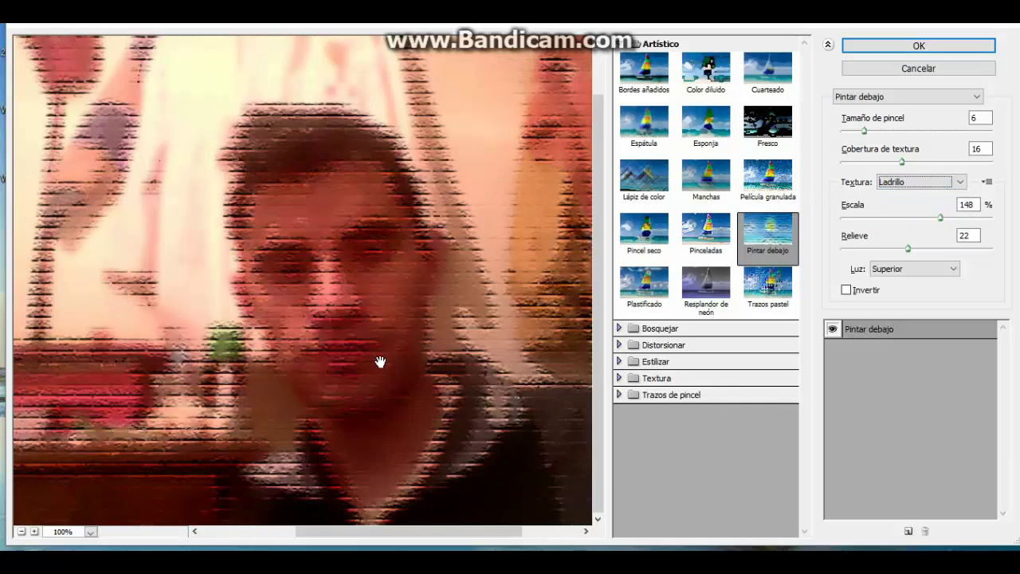
left_click(961, 185)
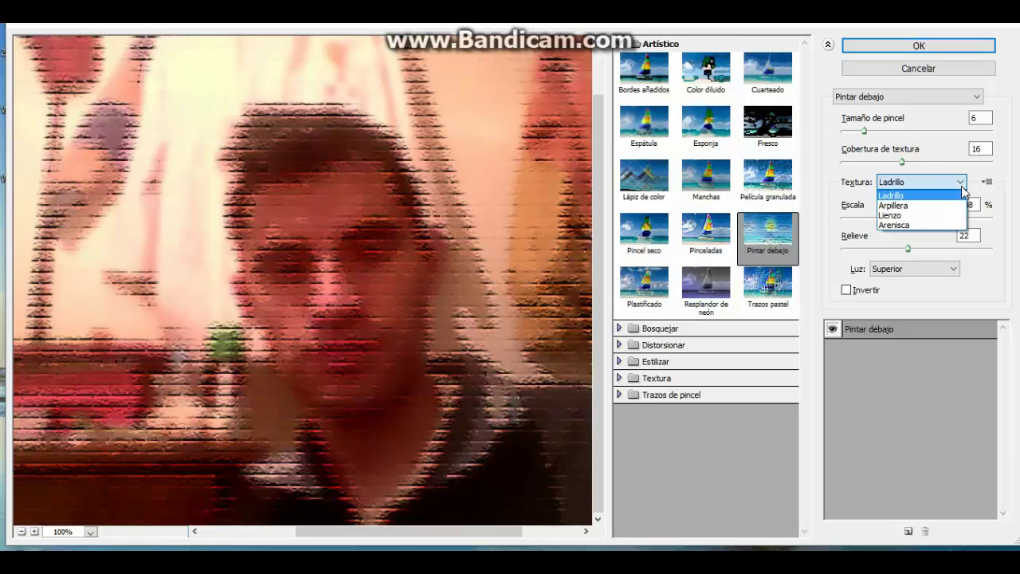
left_click(898, 226)
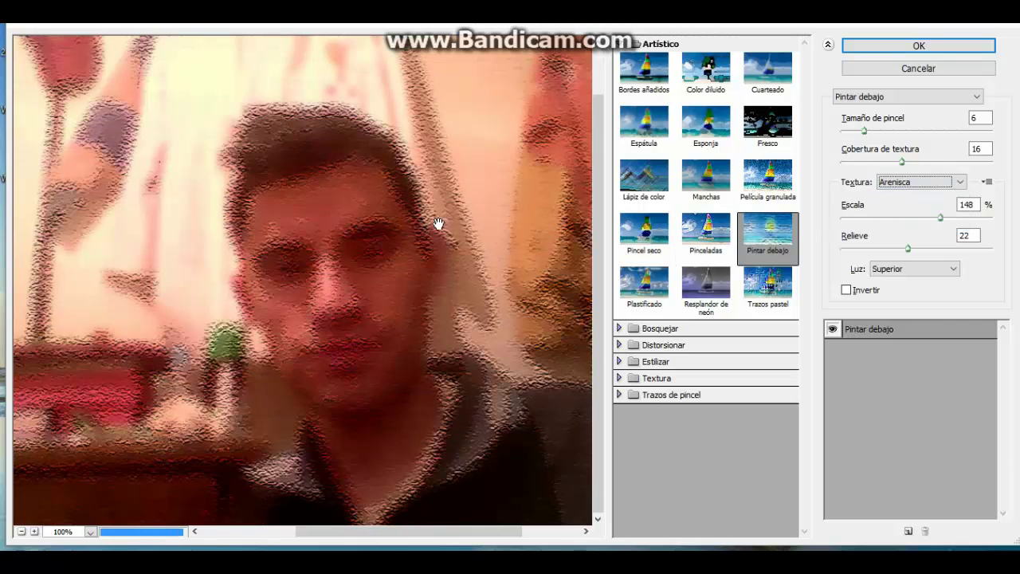
Raise Pintar debajo texture coverage from 16 to 21 and brush size to 15
left_click_drag(458, 244, 435, 231)
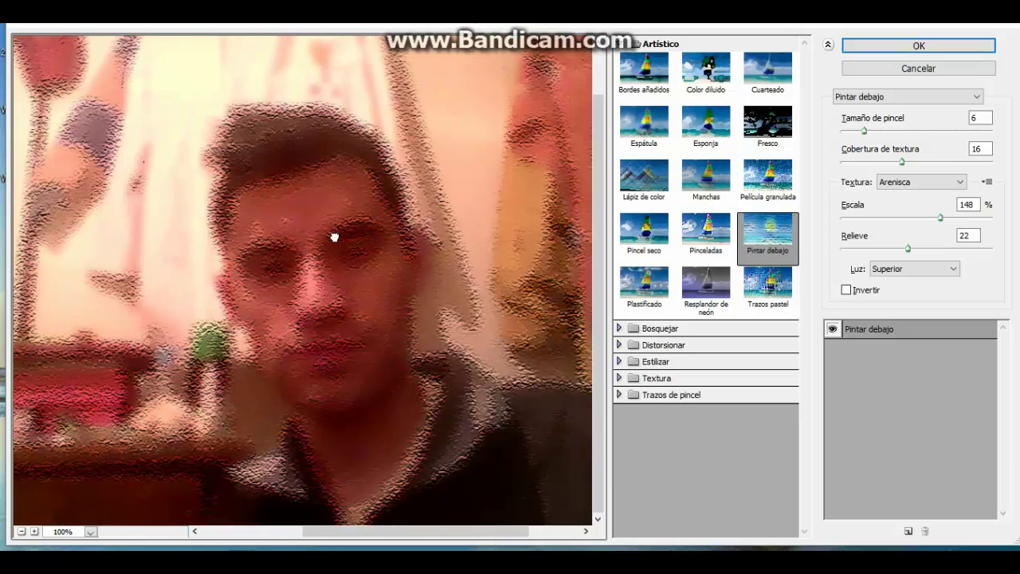
left_click_drag(334, 237, 367, 230)
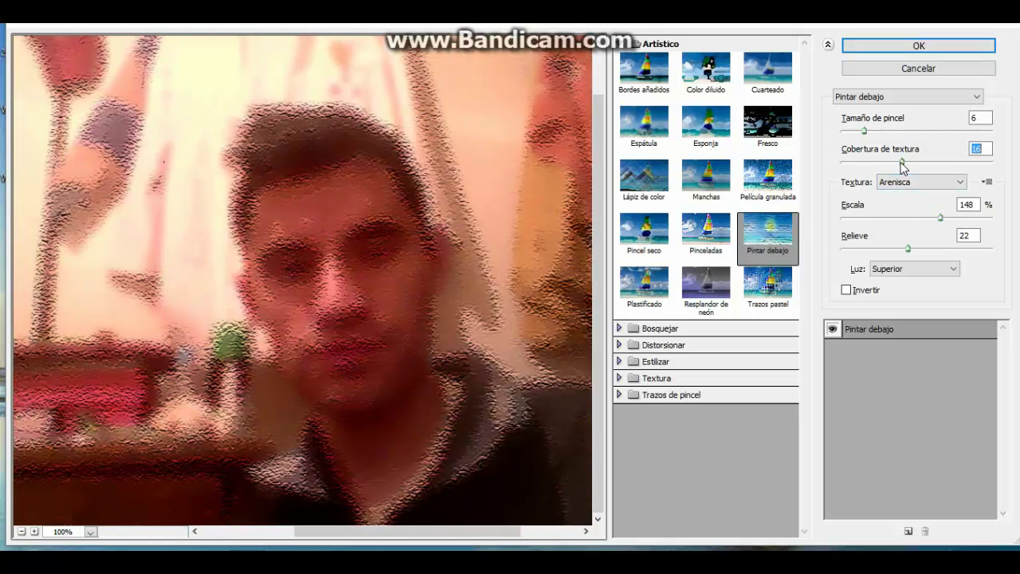
left_click_drag(901, 163, 920, 162)
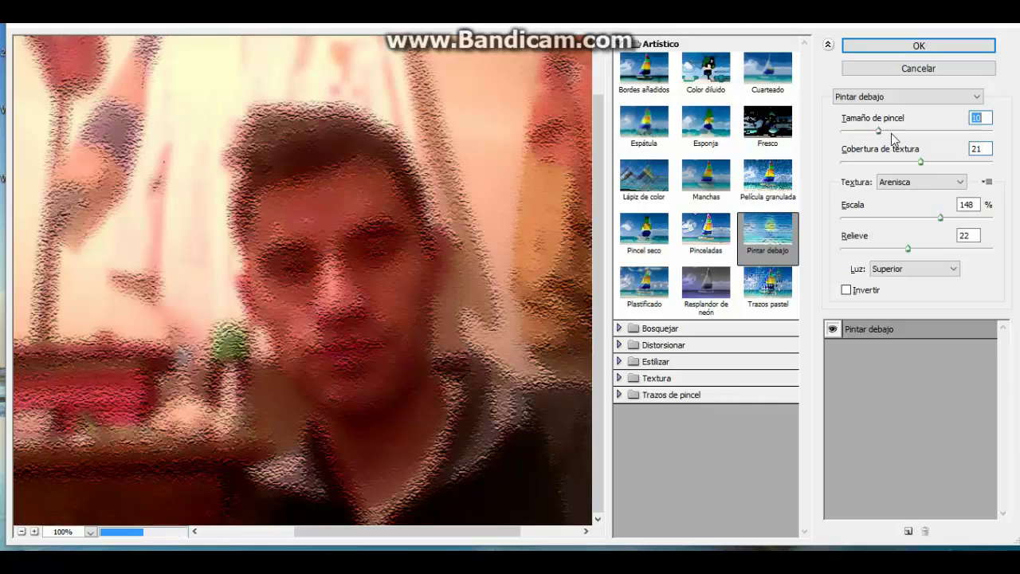
left_click_drag(866, 132, 900, 132)
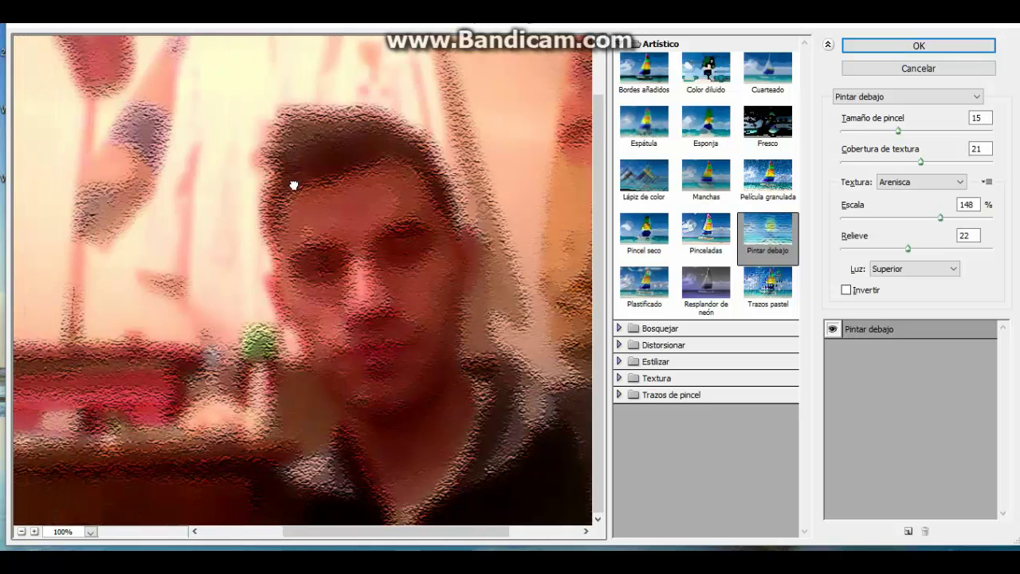
left_click_drag(294, 182, 313, 199)
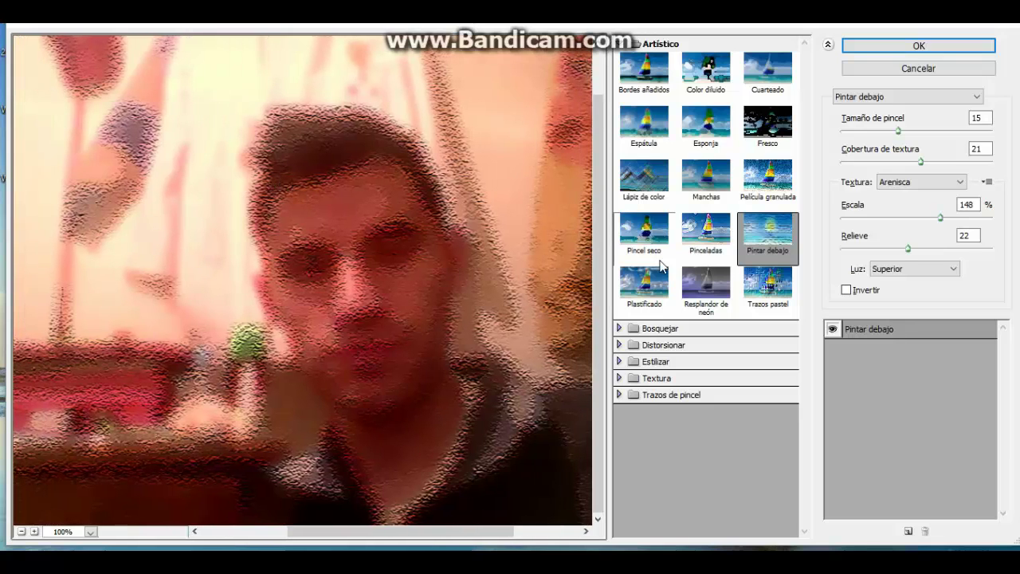
Apply Plastificado and settle on Suavizado 4, Detalle 4 and Intensidad 5
left_click(647, 291)
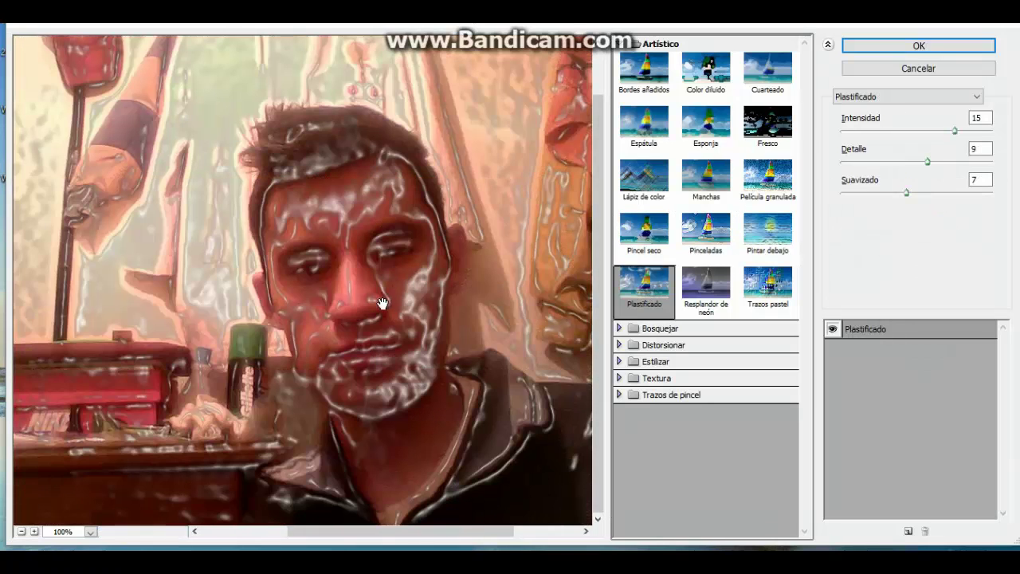
mouse_move(383, 298)
left_mouse_down()
mouse_move(427, 306)
mouse_move(380, 304)
left_mouse_up()
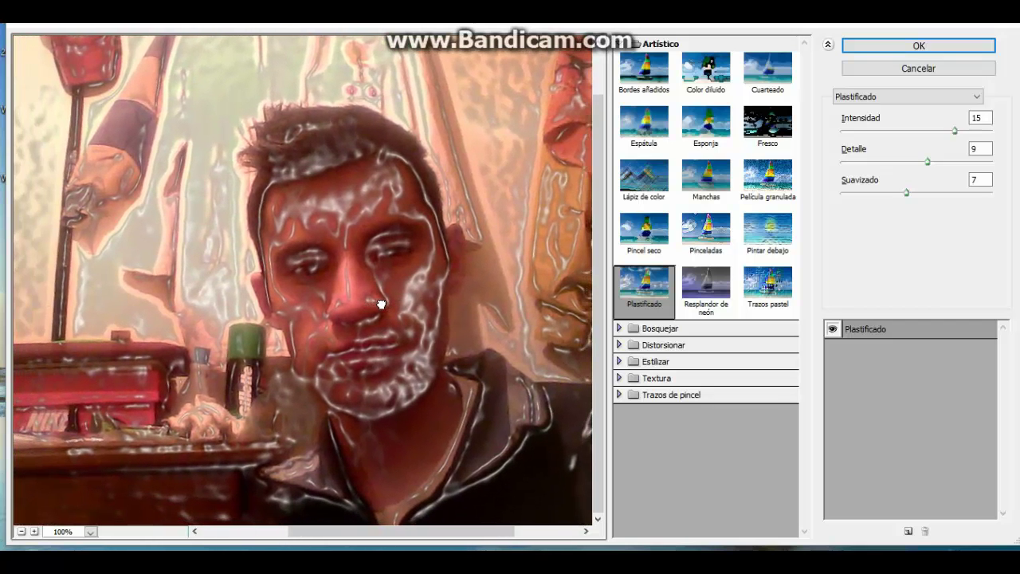
left_click_drag(907, 194, 945, 208)
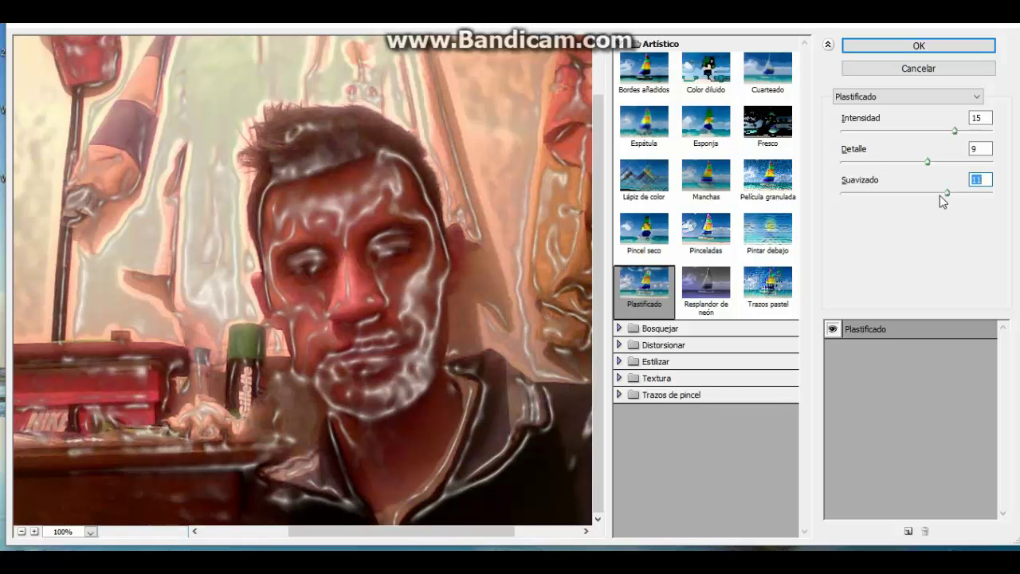
left_click_drag(949, 194, 874, 196)
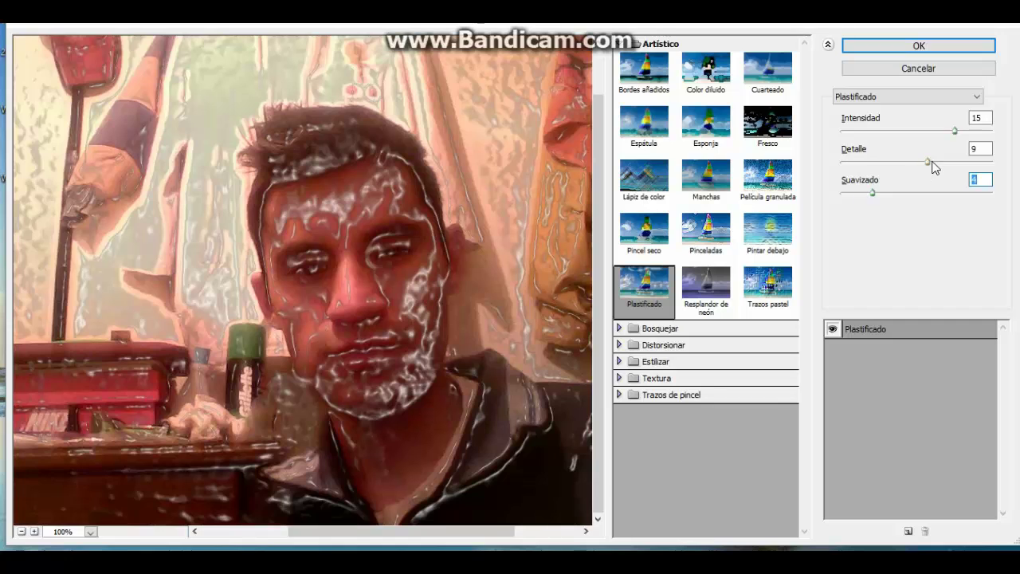
left_click_drag(926, 163, 962, 162)
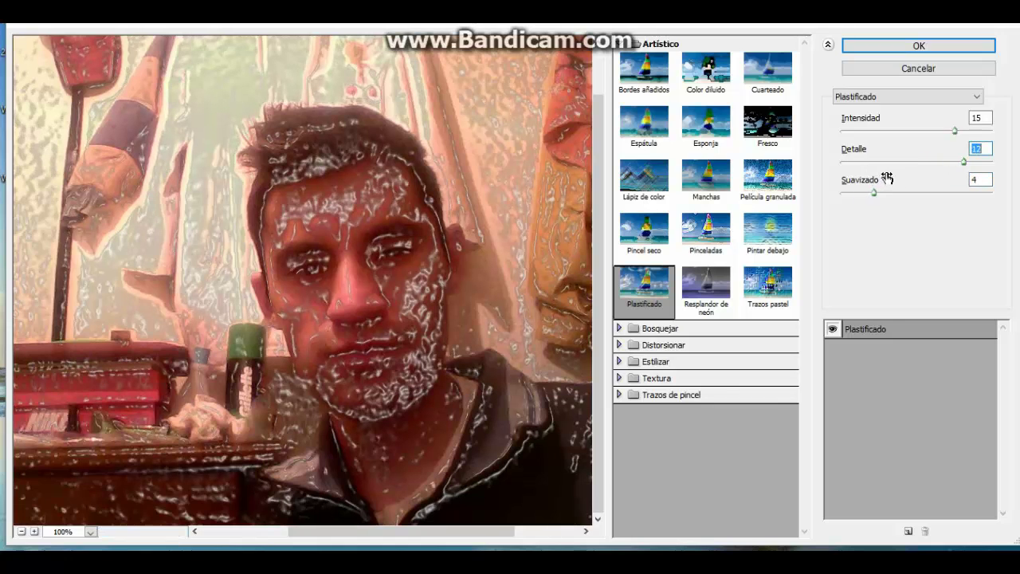
left_click_drag(963, 161, 874, 163)
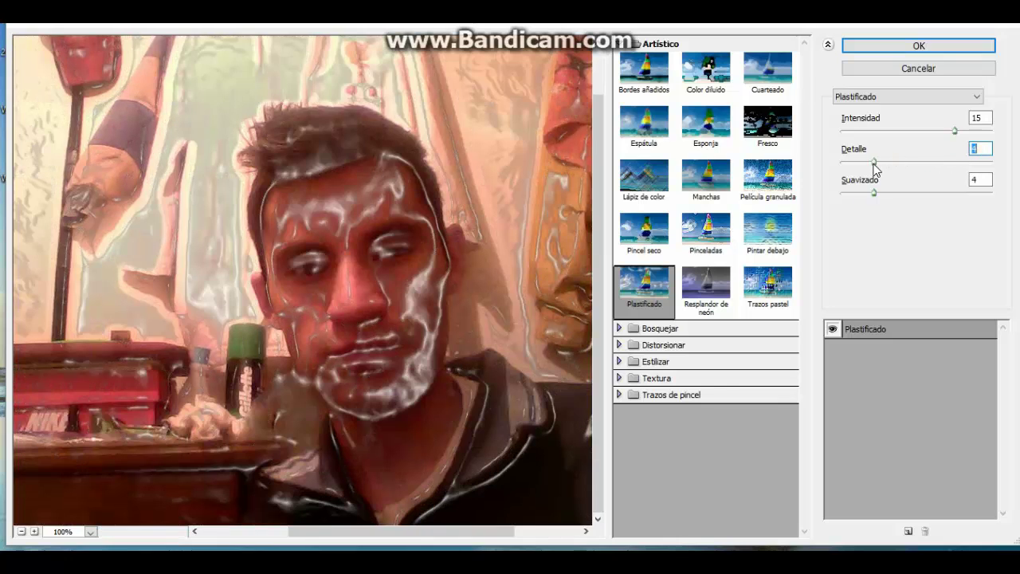
left_click_drag(434, 308, 449, 306)
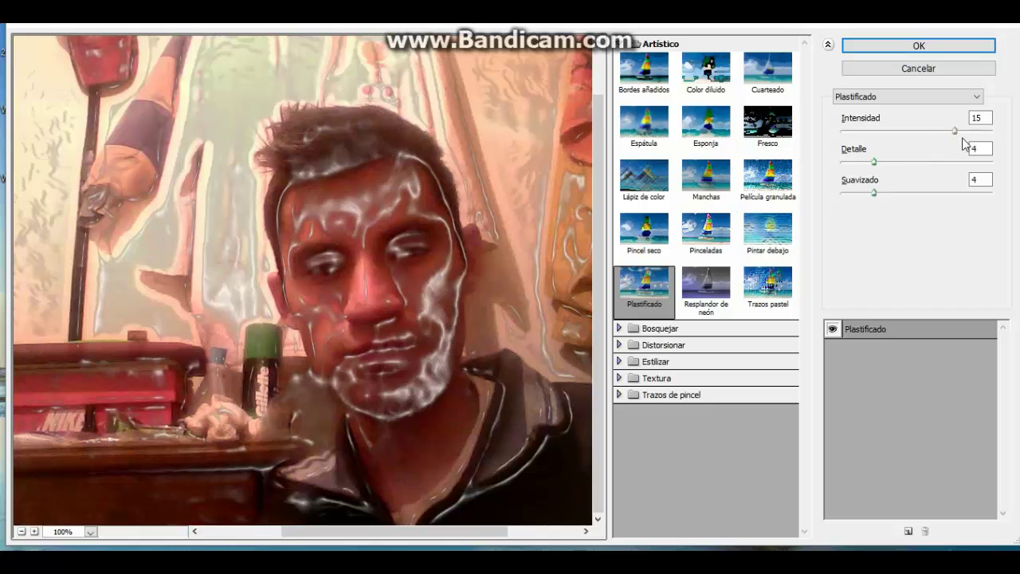
left_click_drag(955, 131, 881, 133)
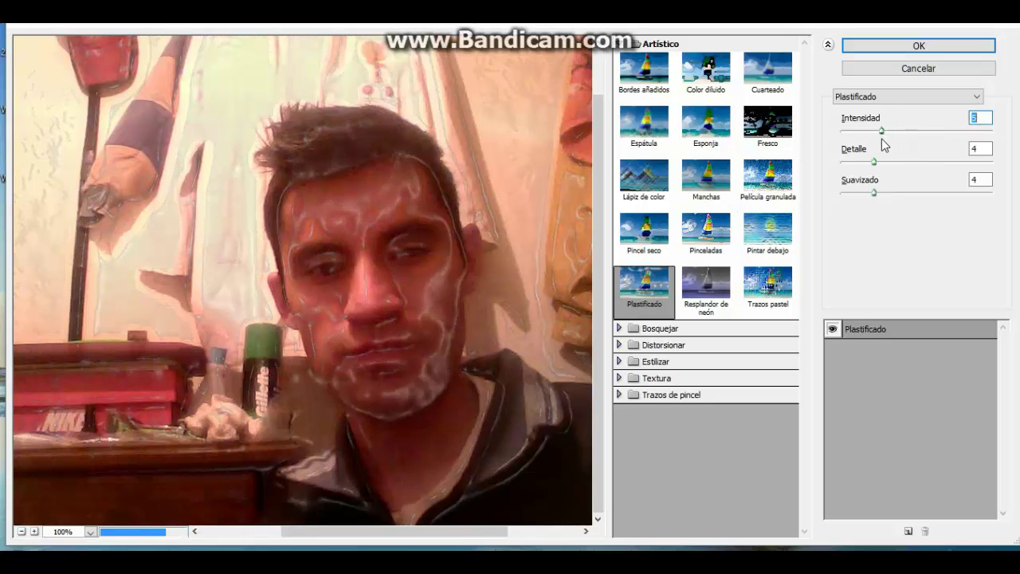
mouse_move(409, 370)
left_mouse_down()
mouse_move(434, 206)
mouse_move(431, 296)
left_mouse_up()
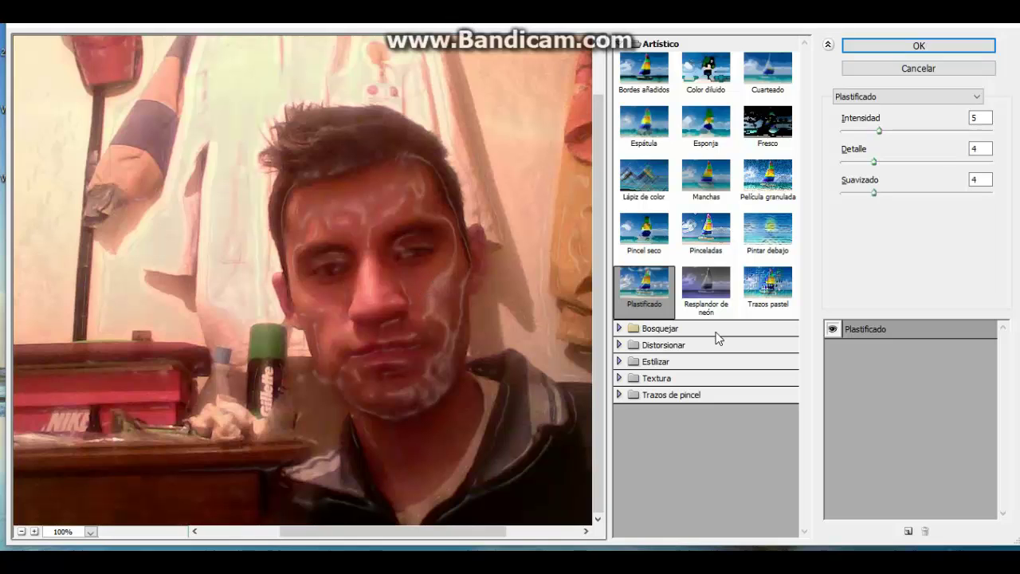
mouse_move(403, 219)
left_mouse_down()
mouse_move(413, 225)
mouse_move(412, 328)
mouse_move(421, 170)
mouse_move(421, 273)
mouse_move(416, 246)
left_mouse_up()
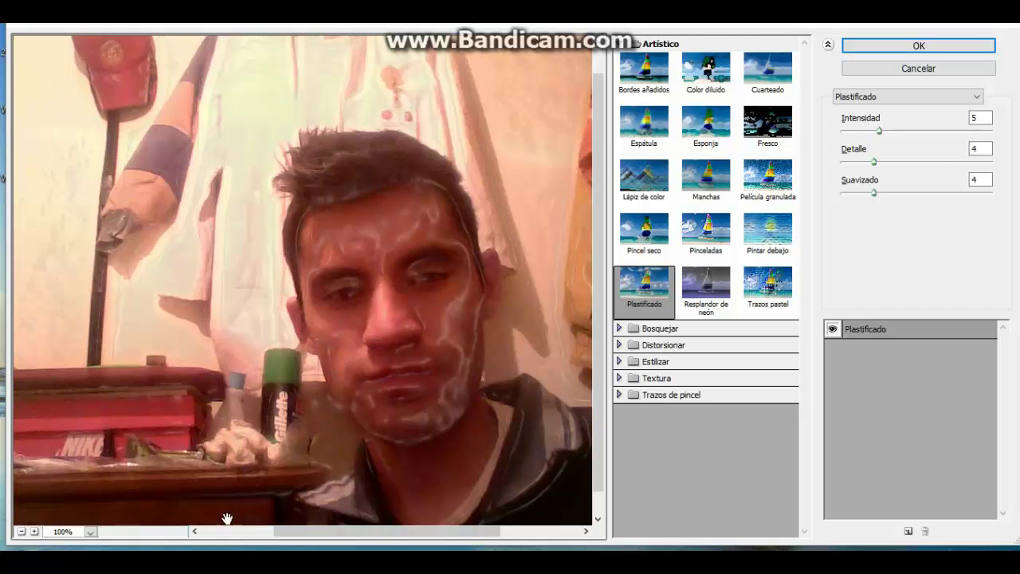
Apply Resplandor de neón with glow brightness 34 and glow size 10
left_click(711, 306)
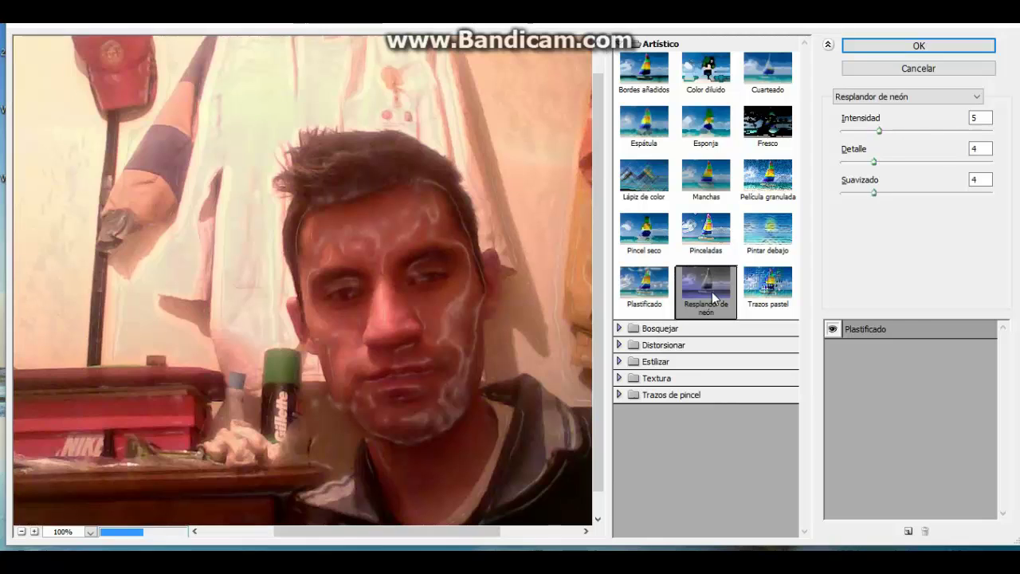
left_click_drag(455, 319, 405, 311)
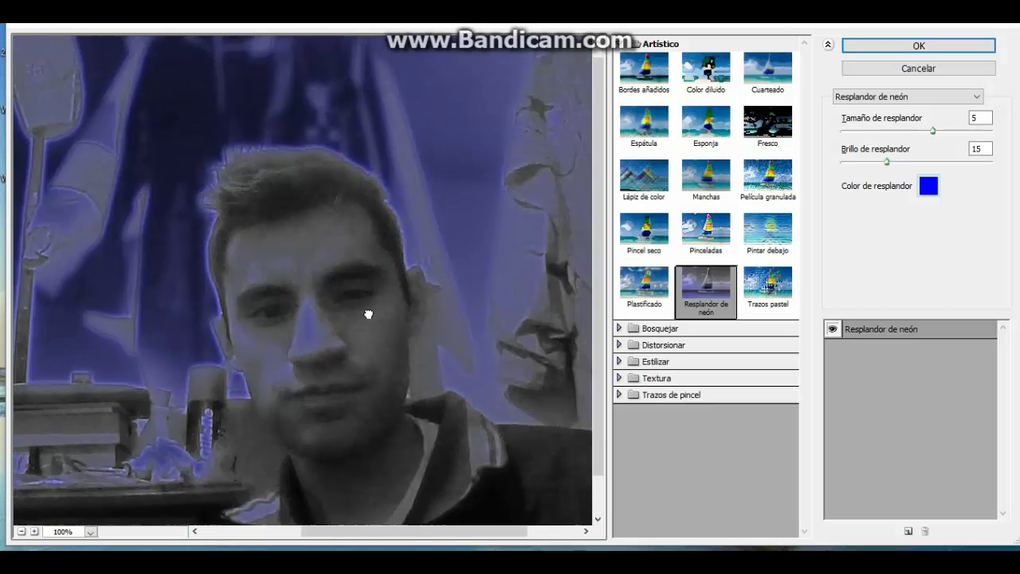
mouse_move(366, 311)
left_mouse_down()
mouse_move(355, 324)
mouse_move(592, 364)
mouse_move(471, 351)
mouse_move(467, 367)
left_mouse_up()
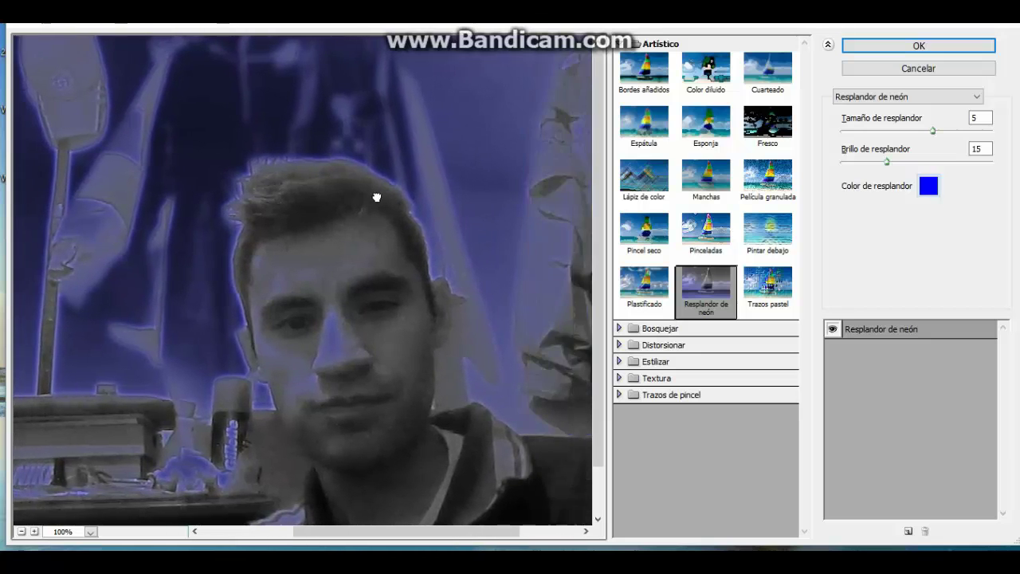
left_click_drag(385, 186, 412, 201)
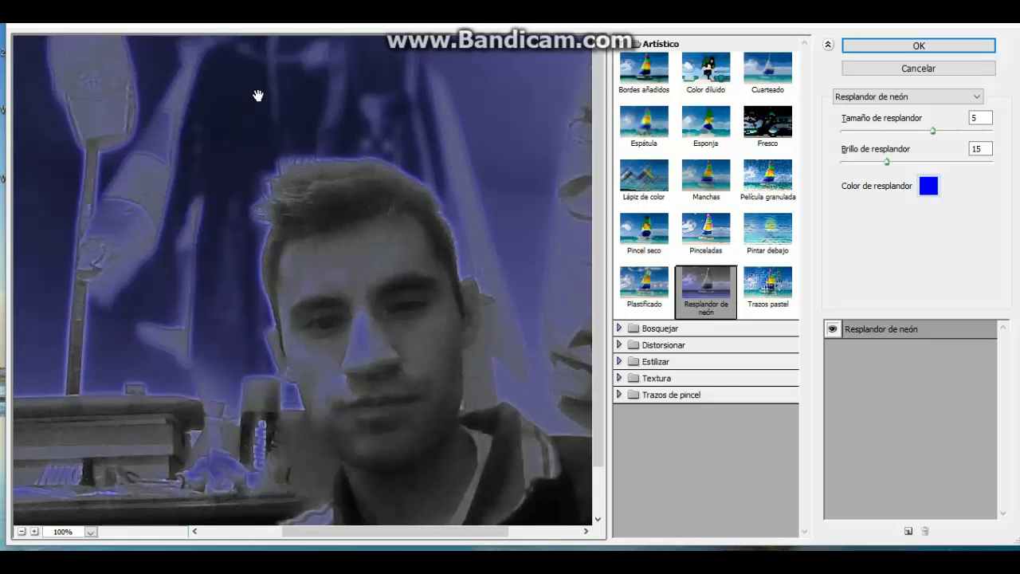
mouse_move(364, 210)
left_mouse_down()
mouse_move(305, 232)
mouse_move(130, 232)
mouse_move(230, 268)
mouse_move(296, 279)
left_mouse_up()
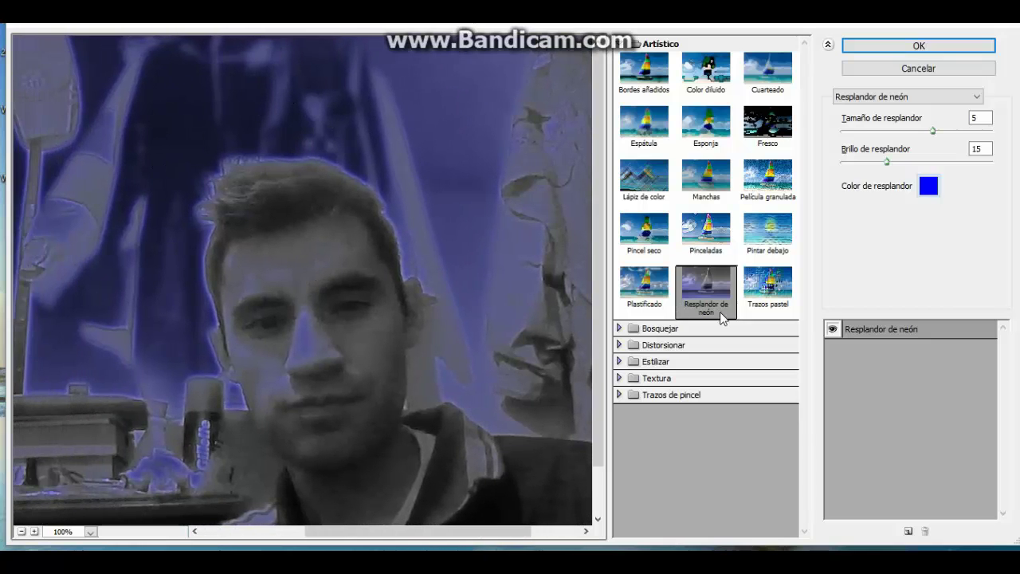
left_click_drag(888, 162, 944, 171)
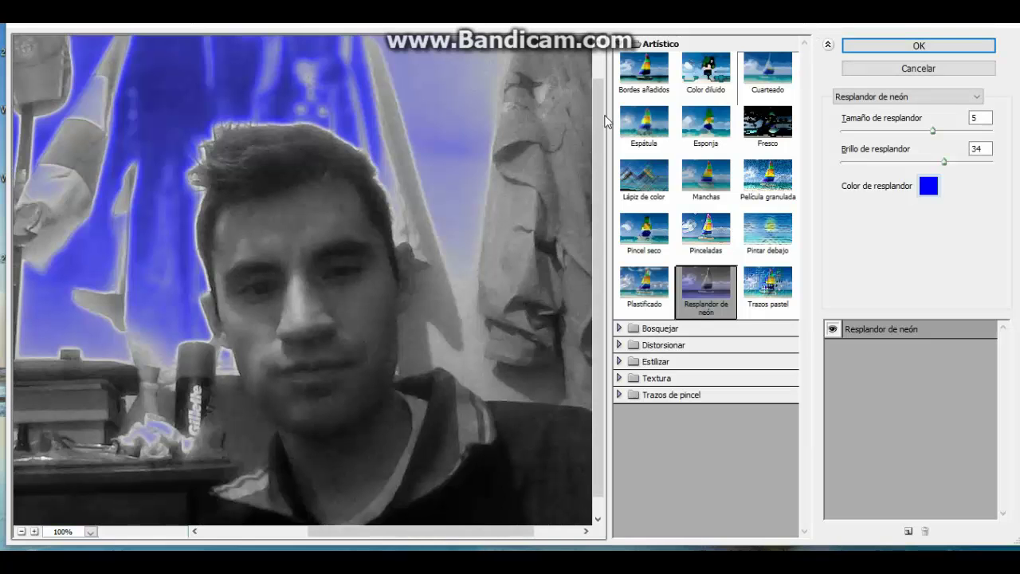
left_click_drag(321, 245, 391, 246)
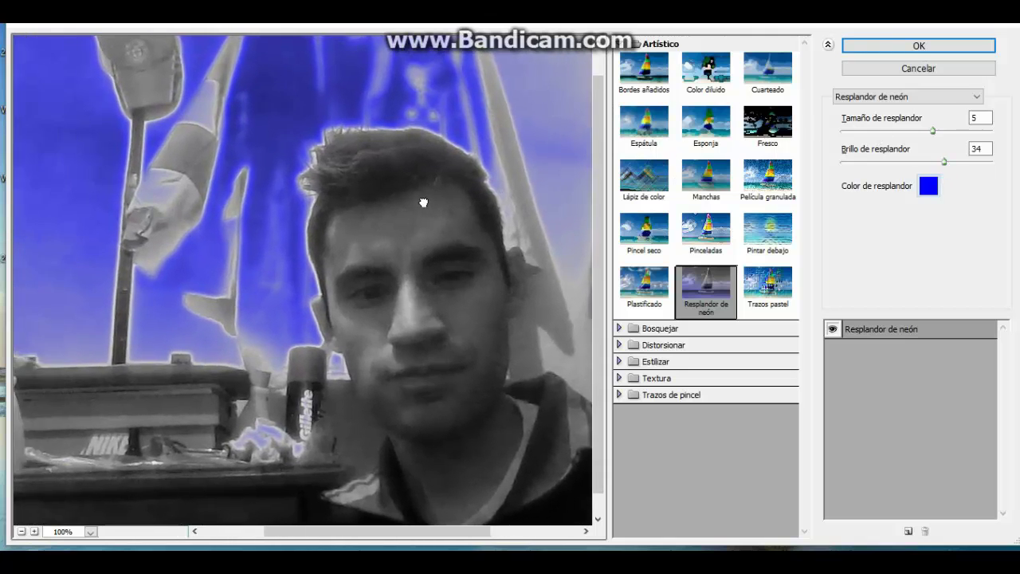
mouse_move(423, 200)
left_mouse_down()
mouse_move(491, 223)
mouse_move(485, 263)
mouse_move(433, 274)
left_mouse_up()
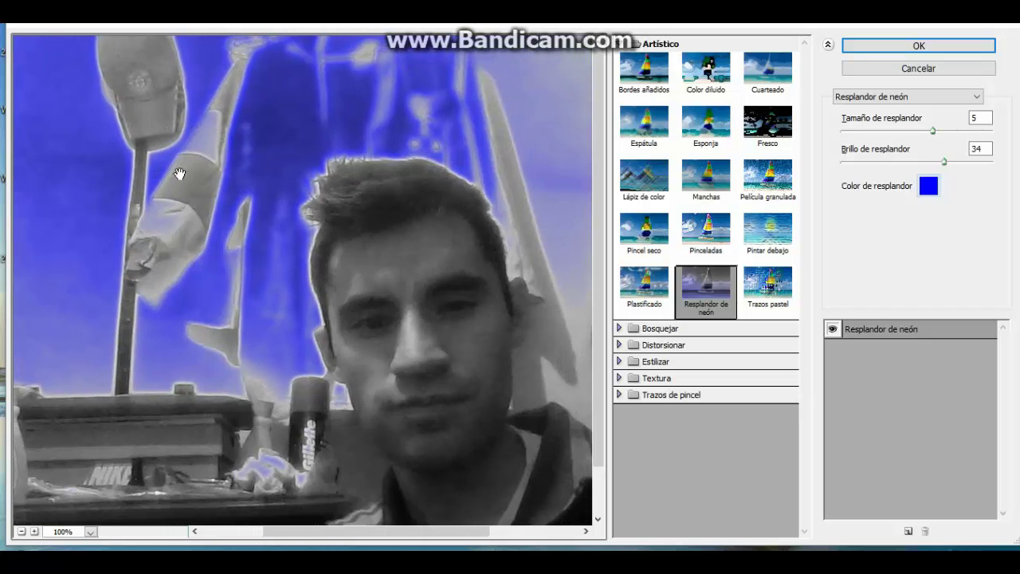
mouse_move(412, 157)
left_mouse_down()
mouse_move(295, 168)
mouse_move(341, 172)
left_mouse_up()
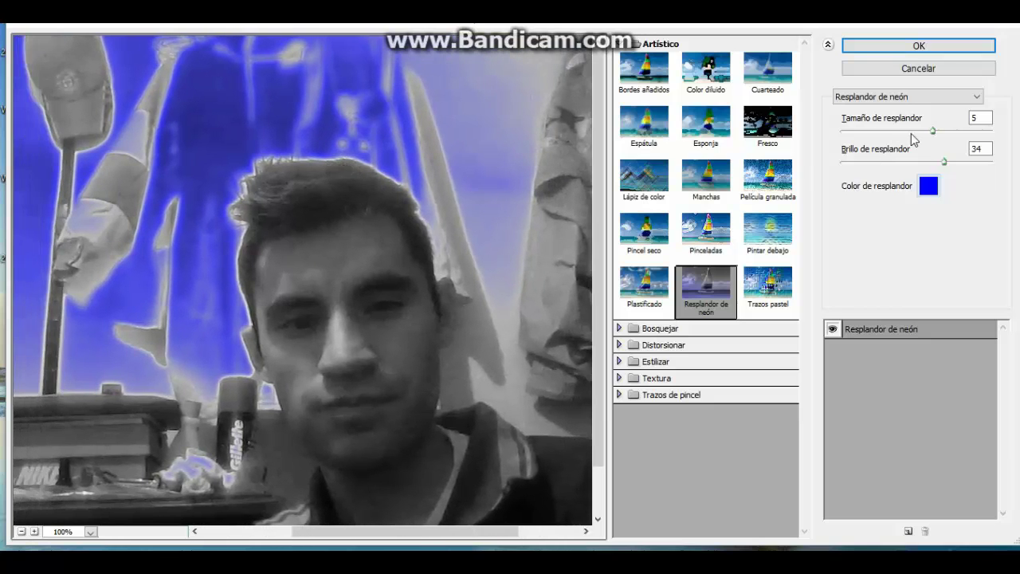
mouse_move(930, 131)
left_mouse_down()
mouse_move(971, 134)
mouse_move(912, 132)
mouse_move(948, 132)
left_mouse_up()
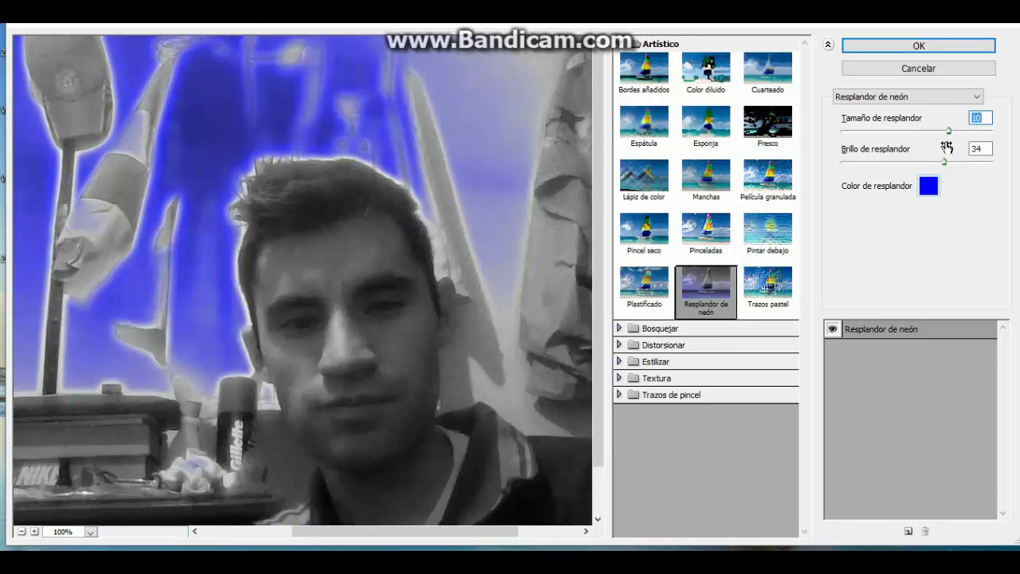
left_click_drag(299, 242, 364, 239)
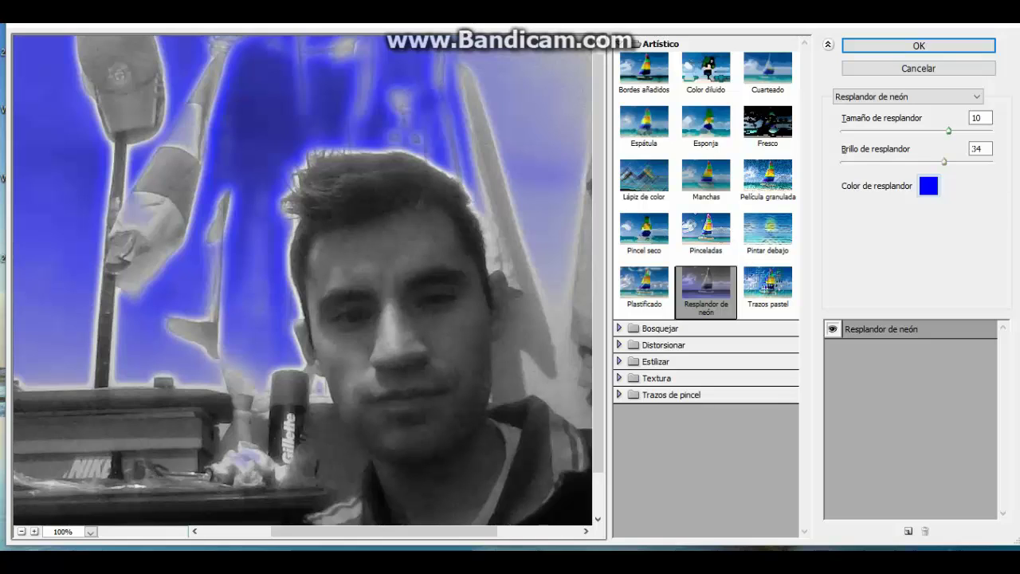
Keep the blue glow colour, then switch the preview to Trazos pastel
left_click(928, 186)
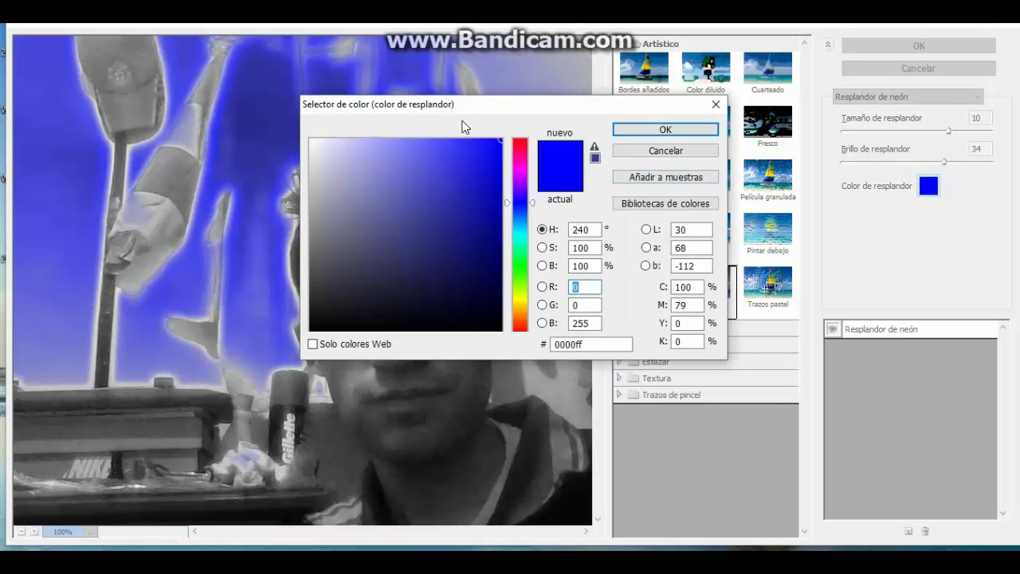
left_click_drag(489, 107, 512, 103)
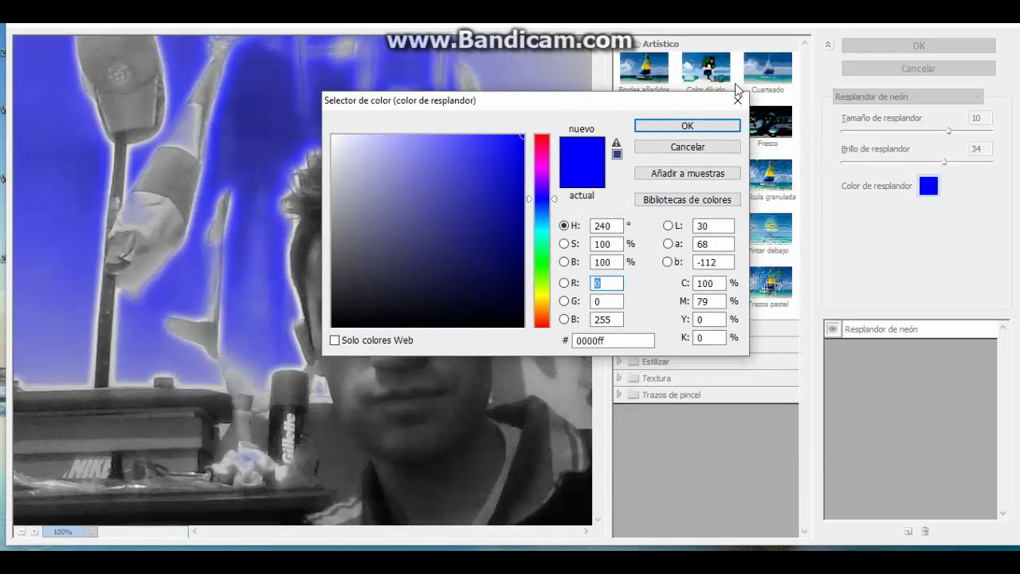
left_click(737, 98)
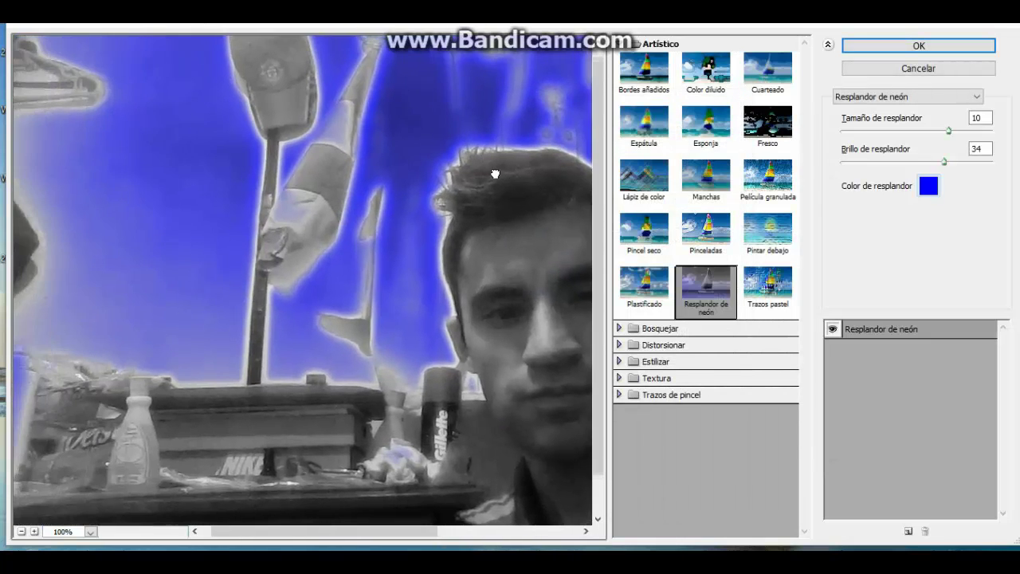
left_click_drag(495, 174, 388, 203)
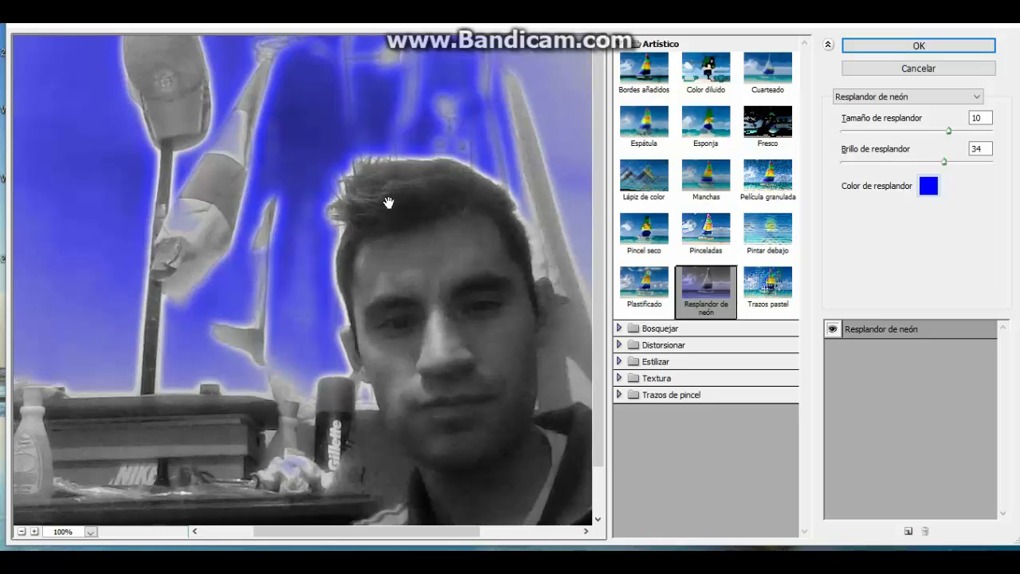
left_click(769, 294)
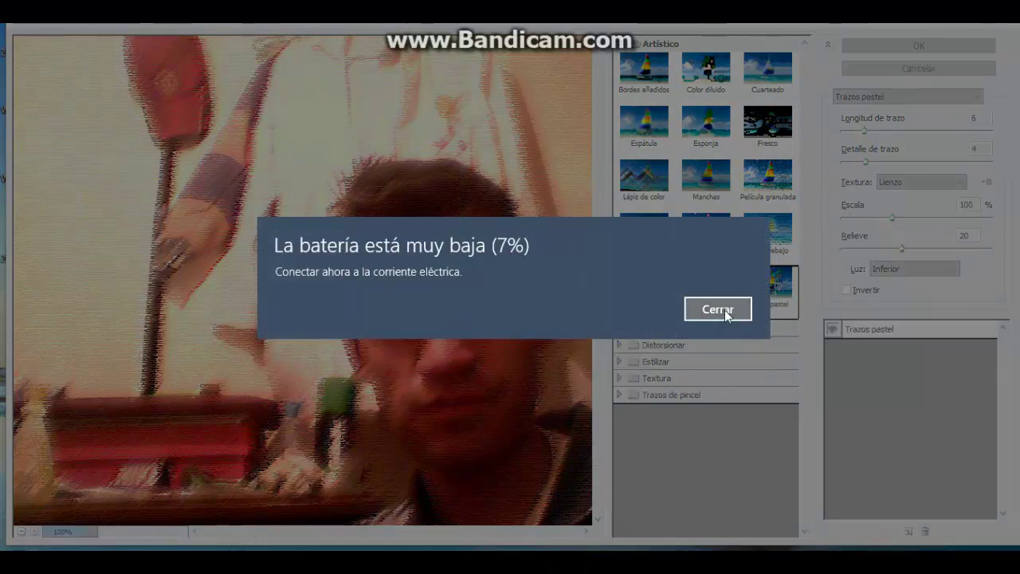
Dismiss the low-battery warning and give Trazos pastel an Arpillera texture at 132%, relief 31
left_click(724, 309)
left_click(1001, 22)
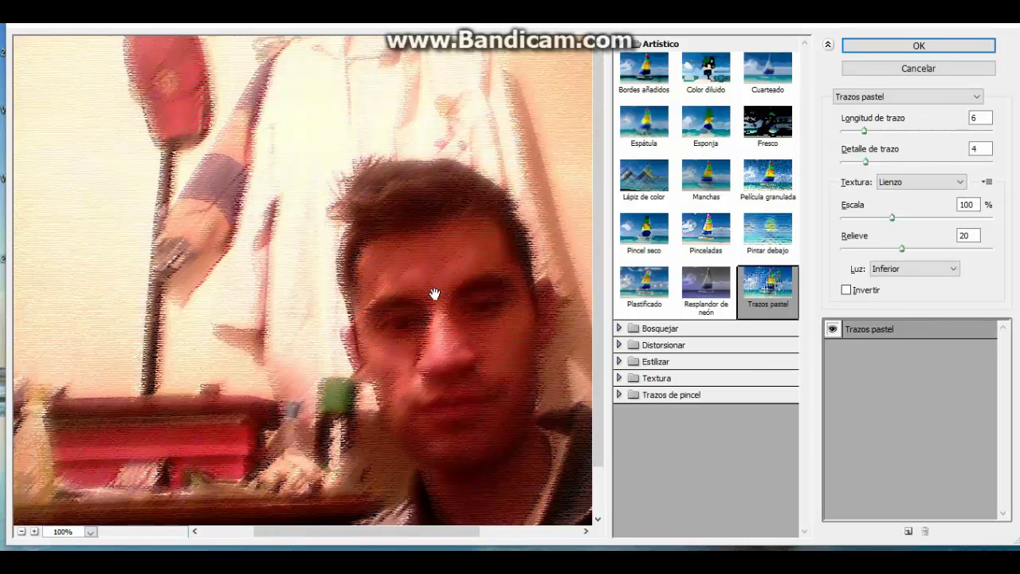
left_click_drag(428, 298, 400, 278)
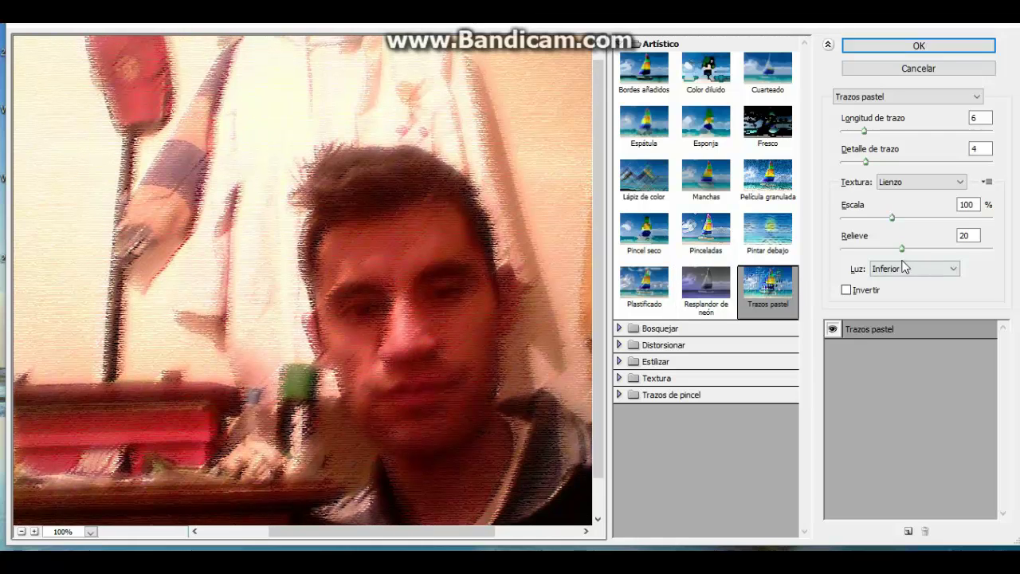
left_click_drag(902, 249, 919, 249)
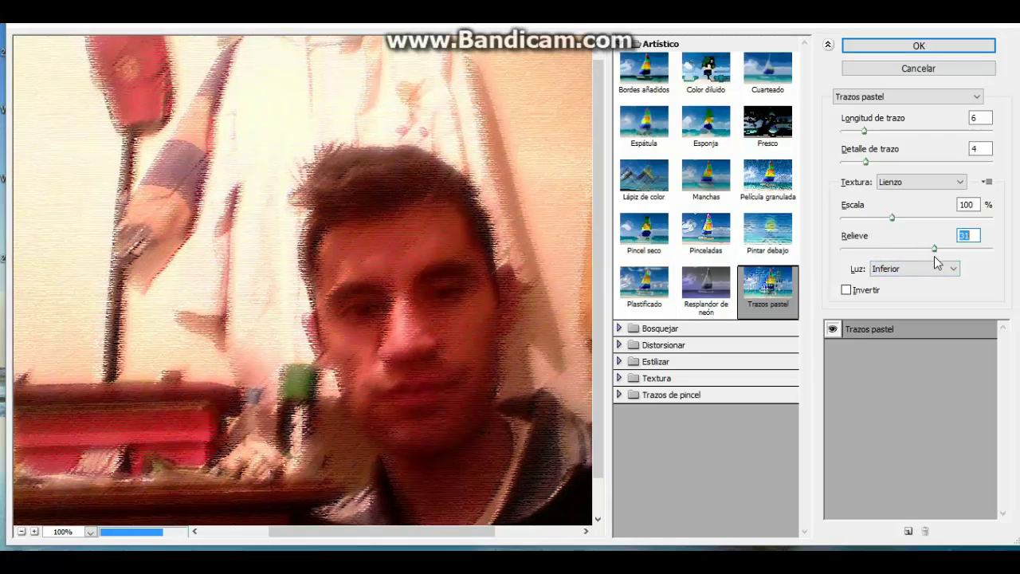
left_click_drag(892, 217, 923, 218)
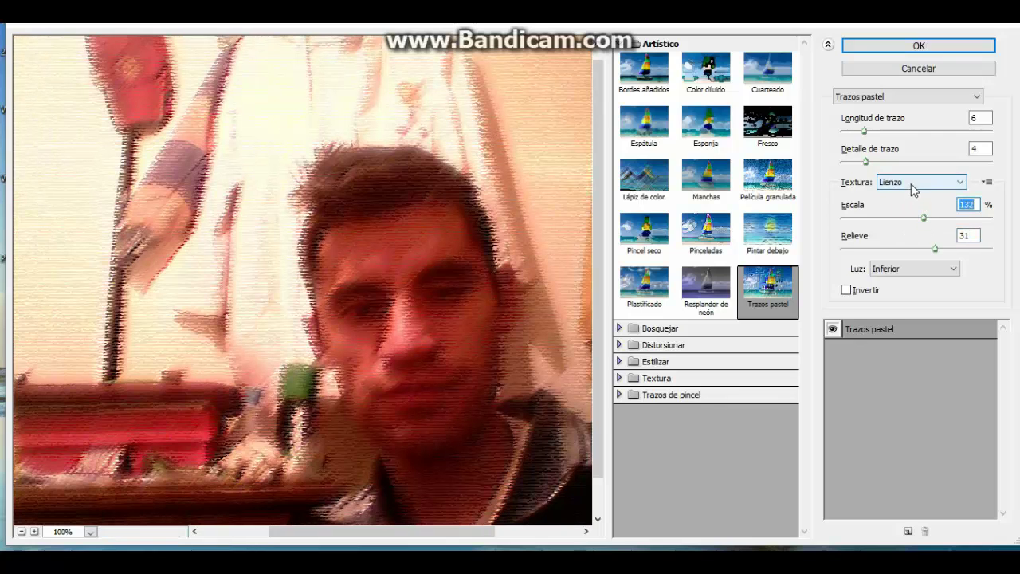
left_click(913, 184)
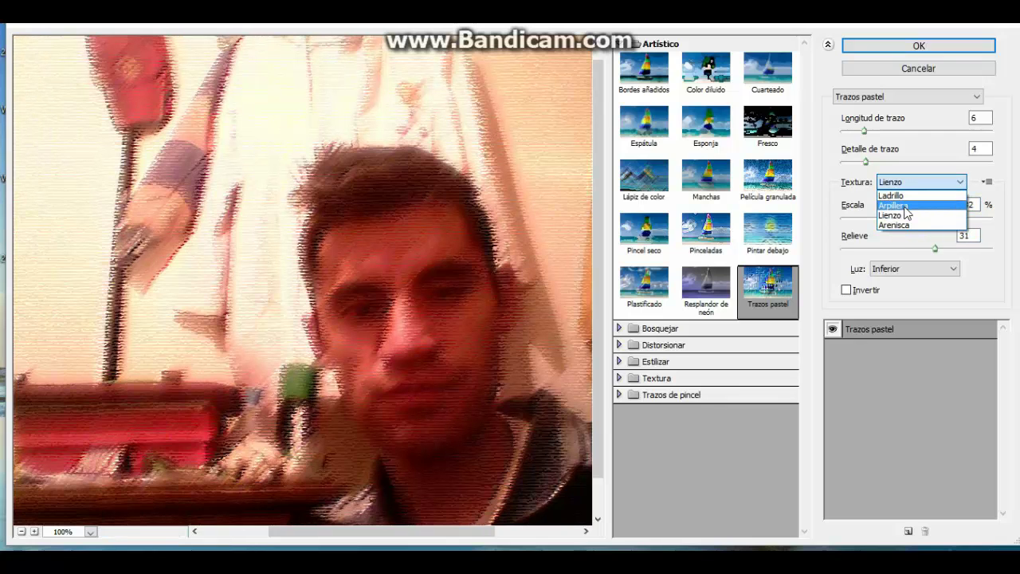
left_click(904, 205)
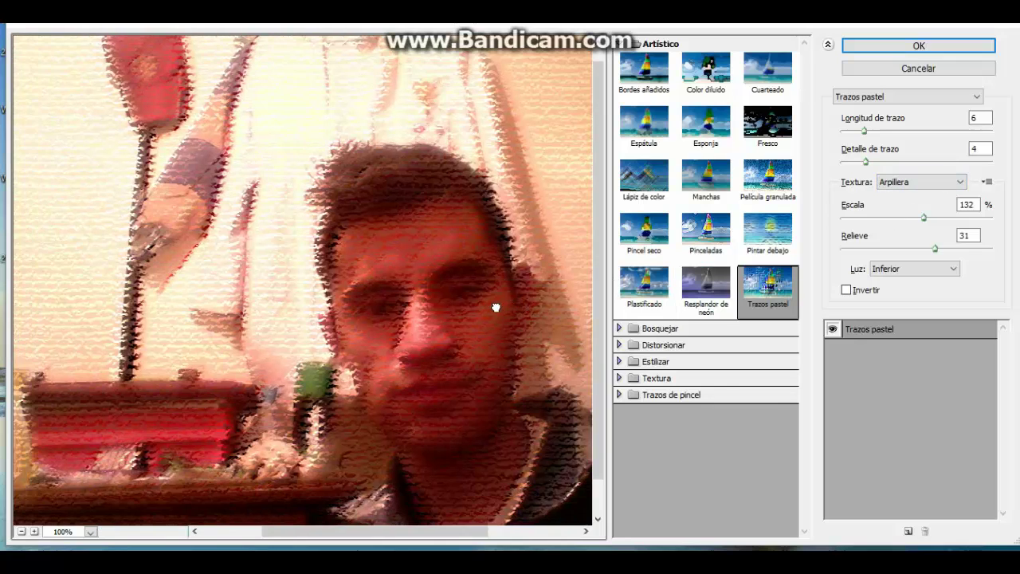
Set stroke detail 3 and stroke length 21, invert the texture, and collapse Artístico
left_click_drag(494, 303, 411, 291)
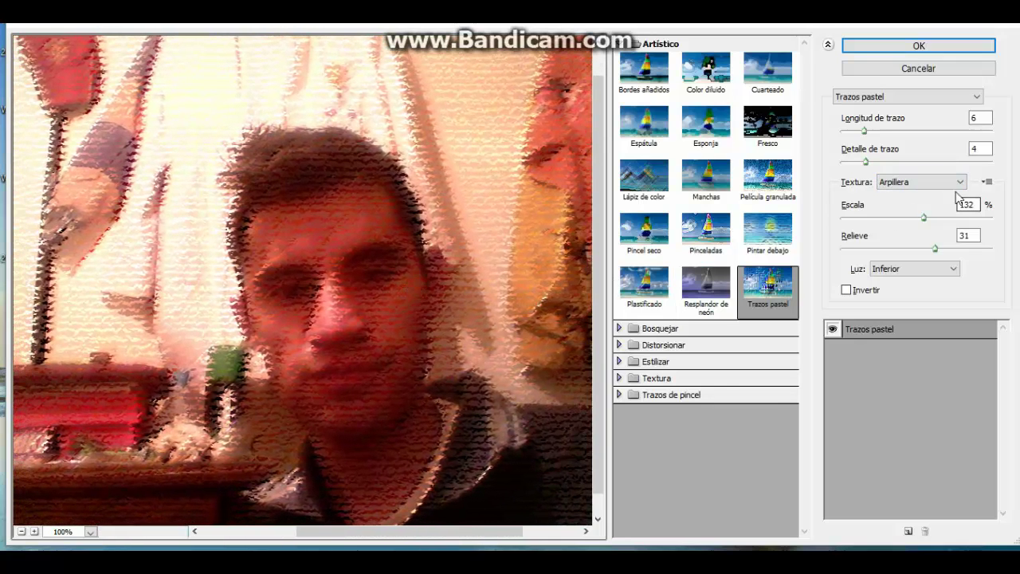
left_click(877, 161)
left_click_drag(869, 159, 900, 165)
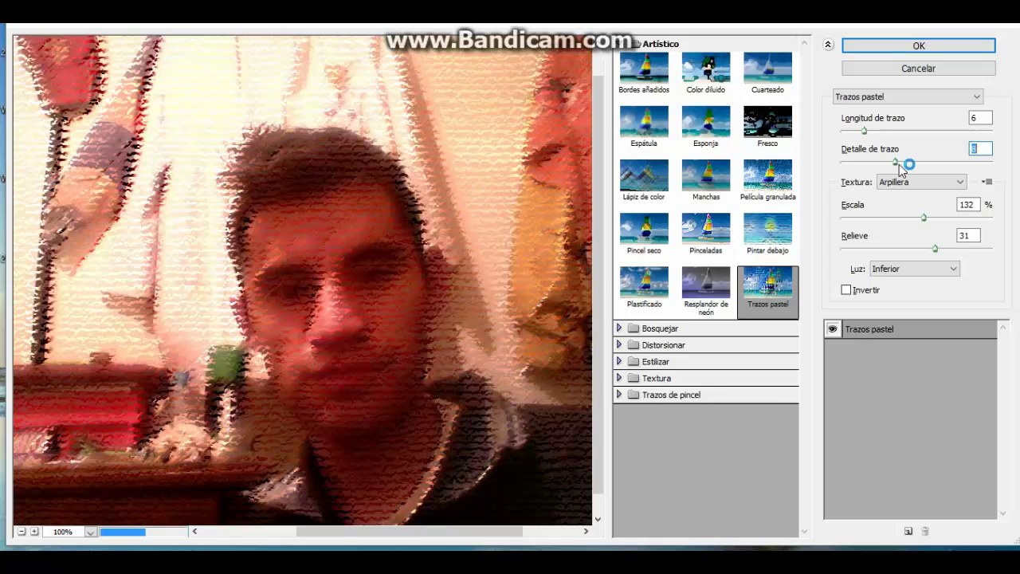
left_click_drag(368, 293, 378, 291)
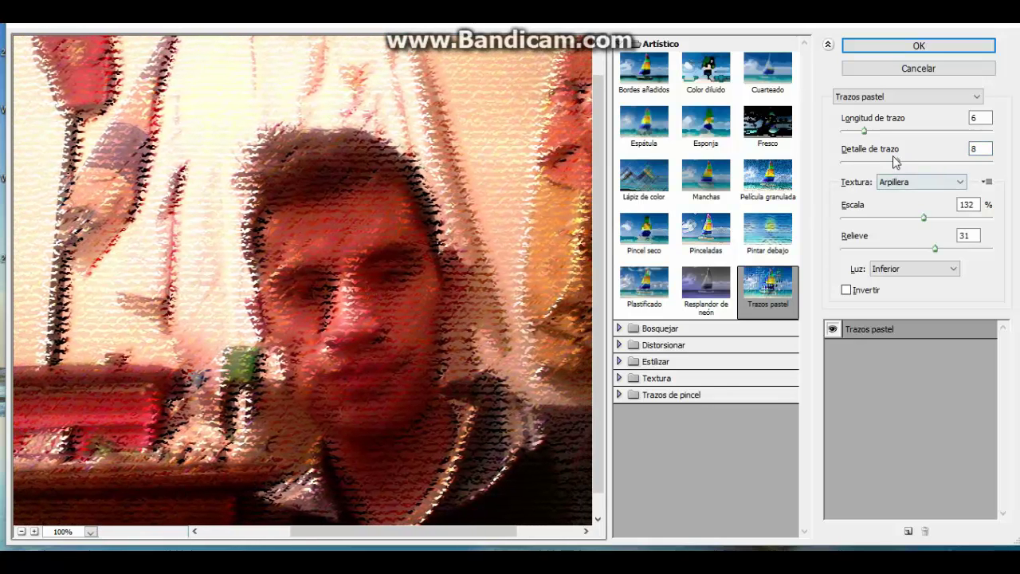
left_click_drag(895, 162, 862, 165)
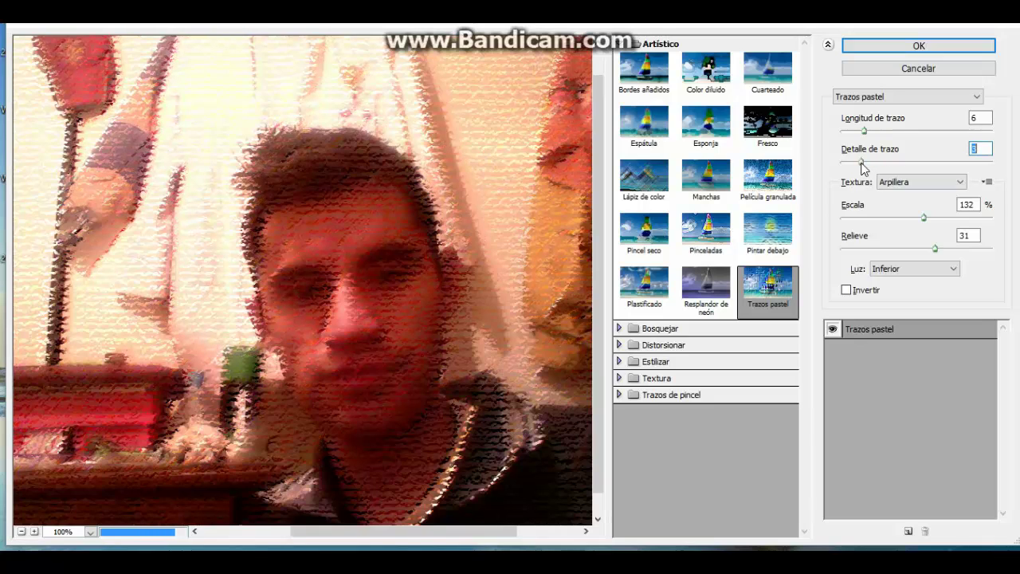
left_click_drag(862, 132, 920, 150)
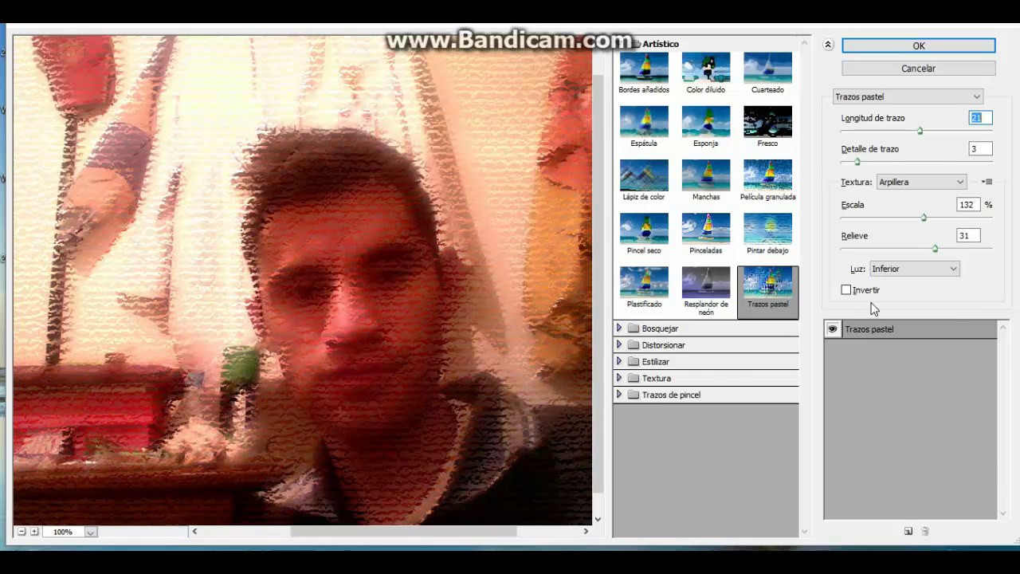
left_click(847, 290)
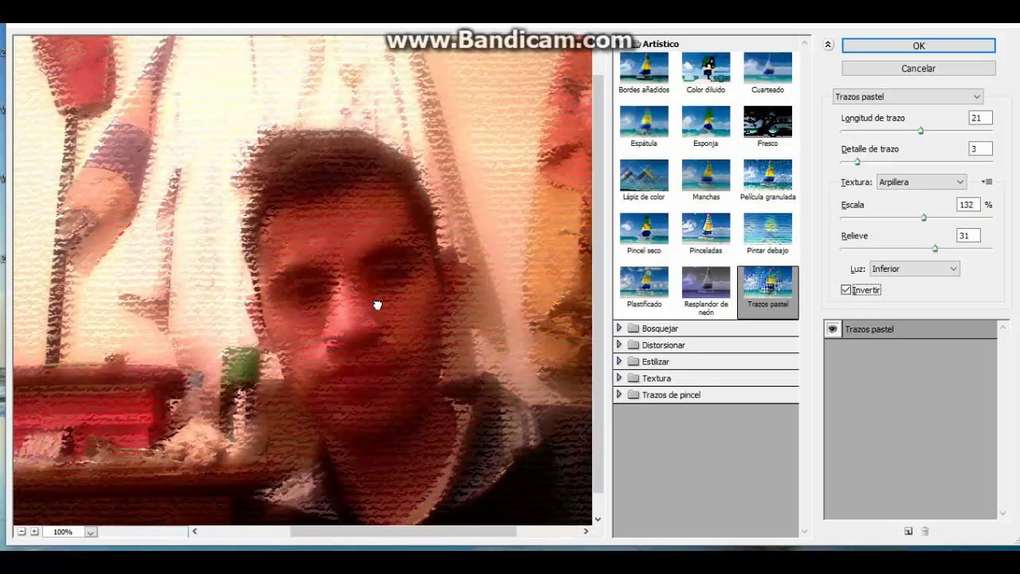
left_click_drag(378, 305, 384, 301)
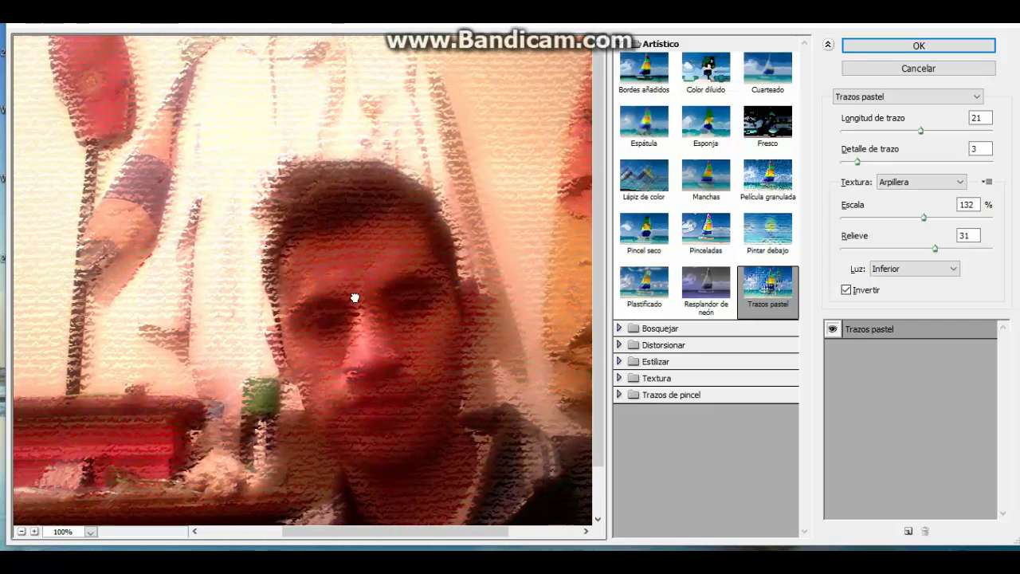
left_click_drag(355, 297, 330, 285)
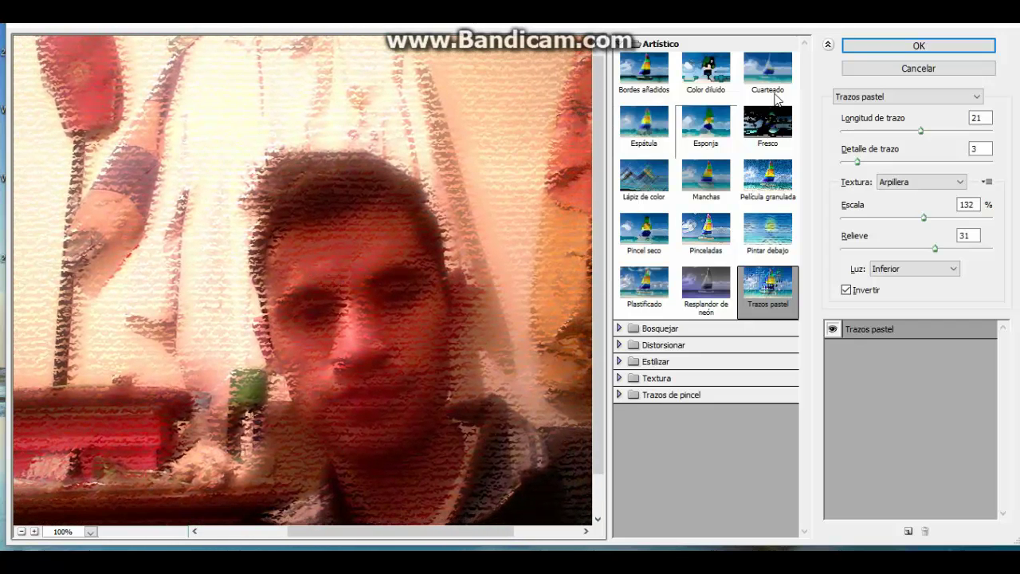
left_click(619, 46)
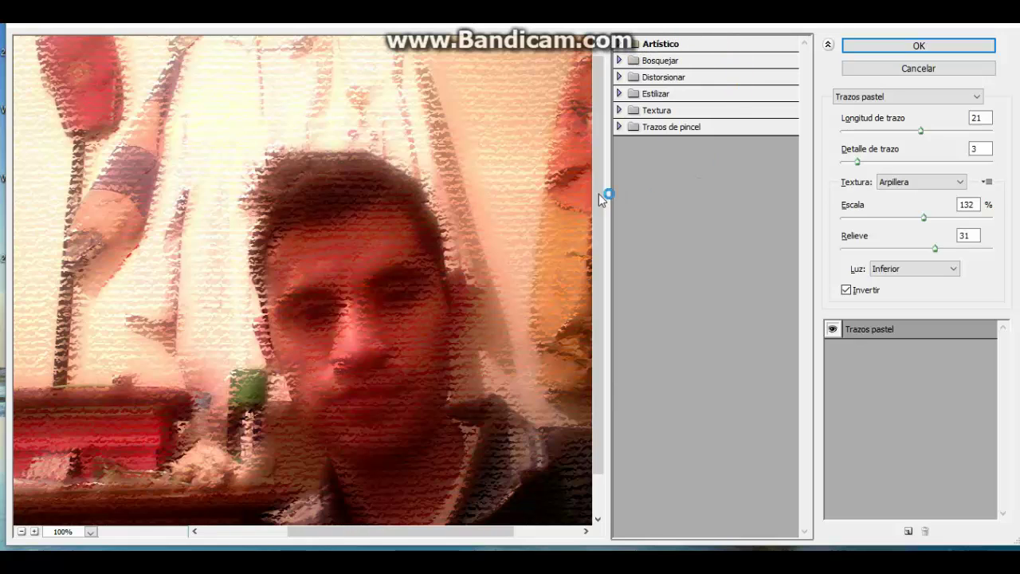
Apply Bajorrelieve from the Bosquejar group with Suavizado 10 and Detalle 14
left_click(620, 61)
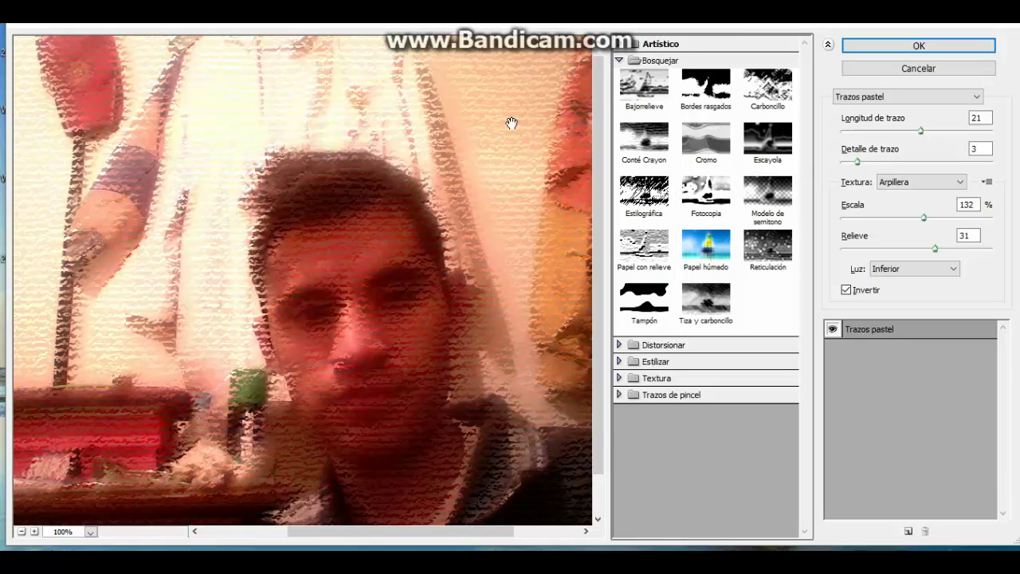
left_click_drag(511, 123, 505, 101)
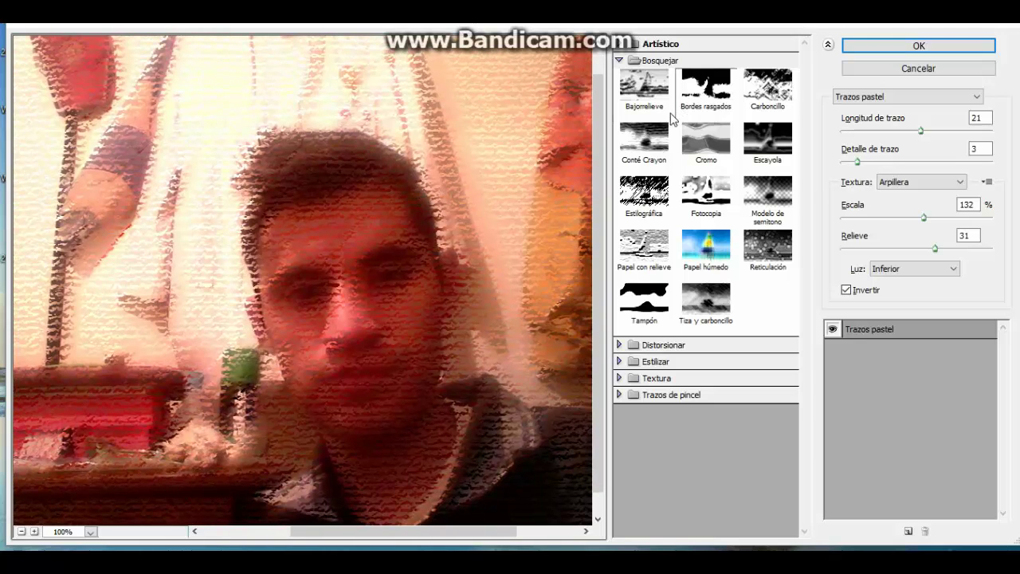
left_click(649, 97)
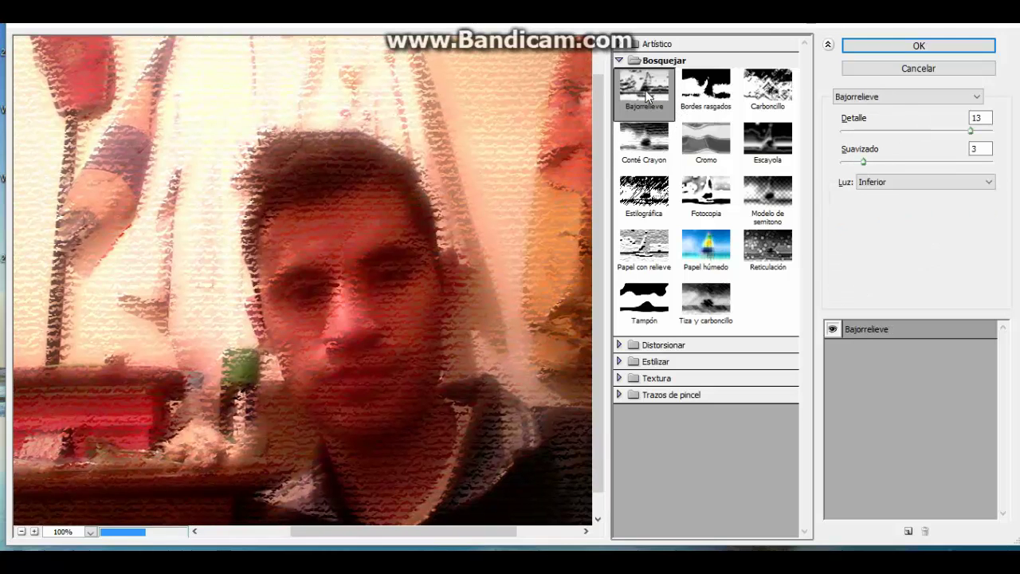
mouse_move(420, 289)
left_mouse_down()
mouse_move(401, 304)
mouse_move(372, 305)
left_mouse_up()
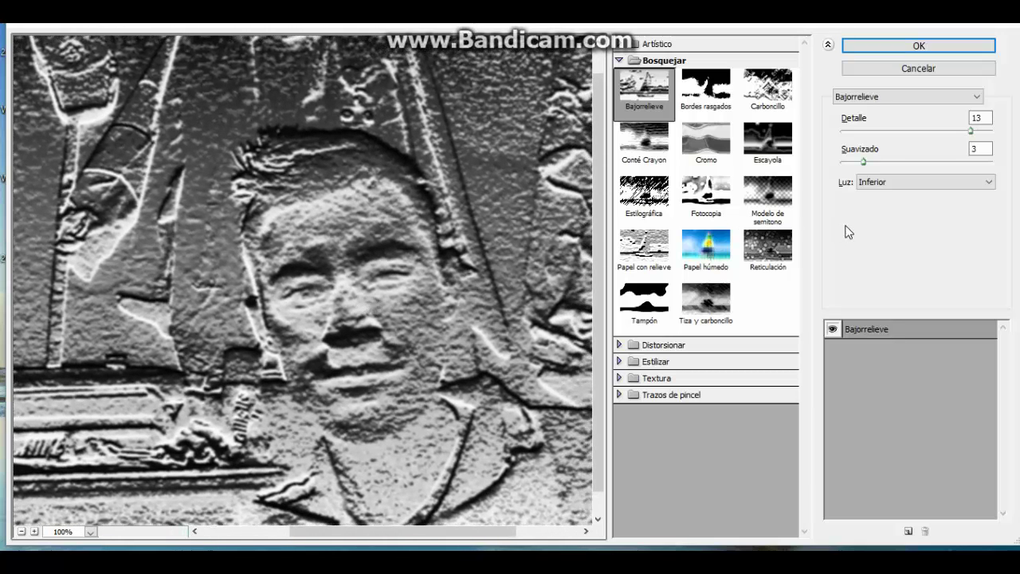
left_click_drag(864, 161, 843, 163)
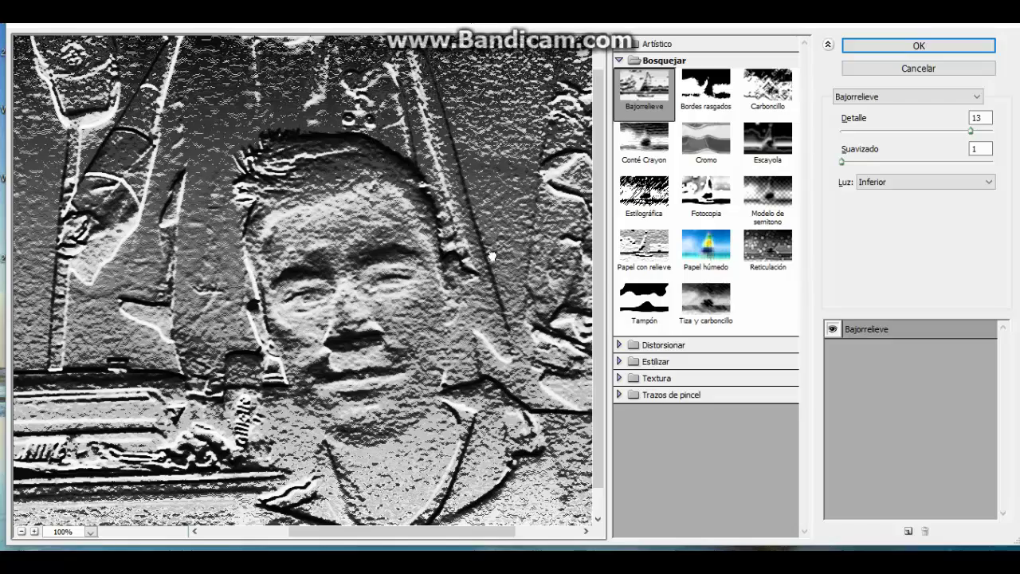
mouse_move(497, 284)
left_mouse_down()
mouse_move(360, 254)
mouse_move(323, 175)
mouse_move(324, 187)
left_mouse_up()
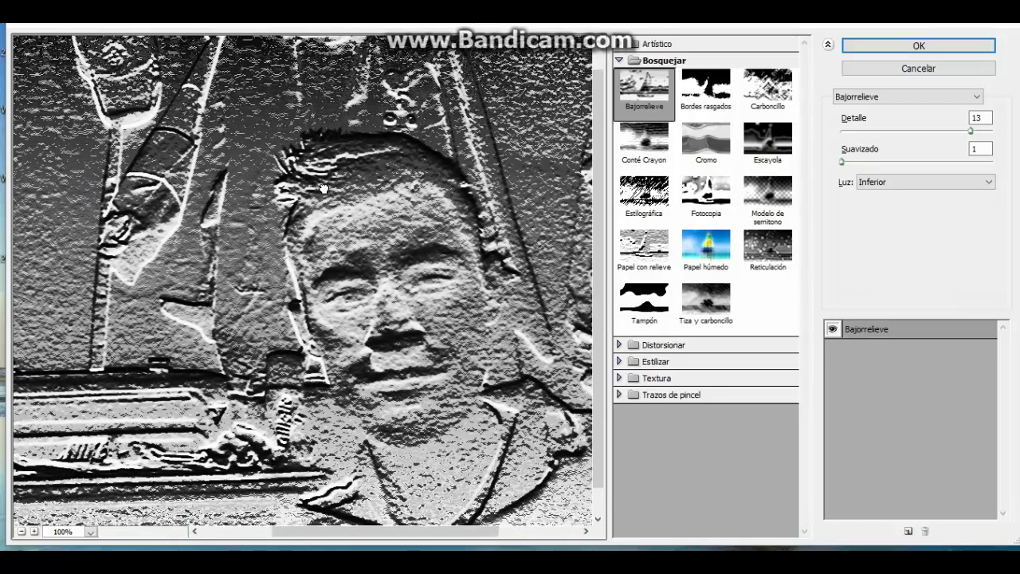
left_click_drag(842, 162, 935, 162)
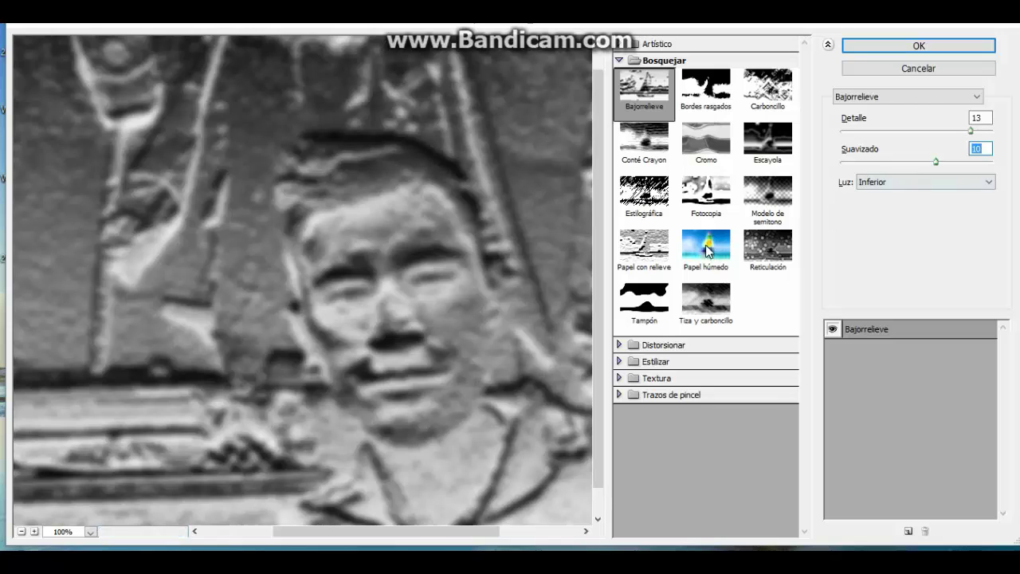
left_click_drag(431, 309, 421, 300)
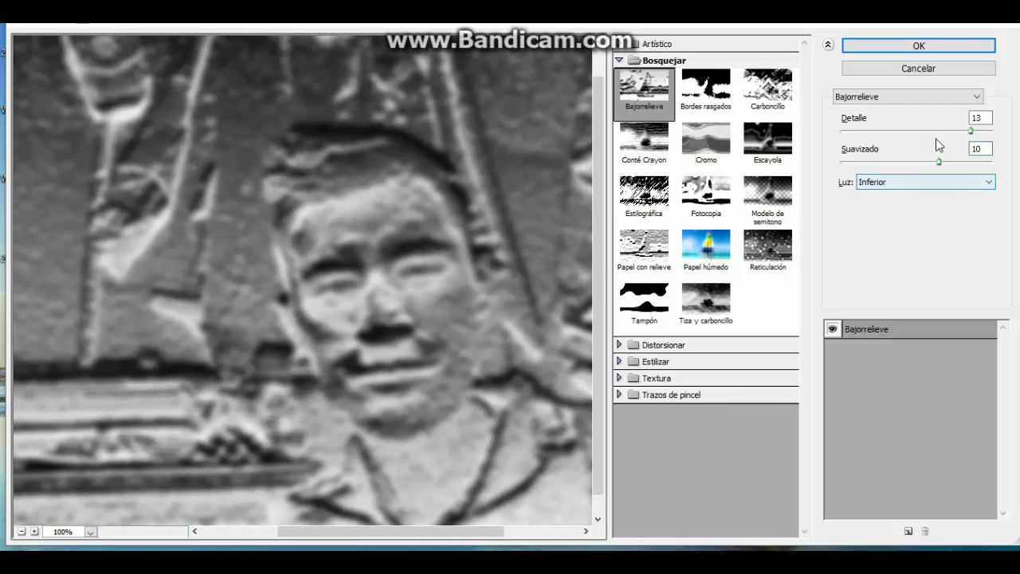
mouse_move(972, 137)
left_mouse_down()
mouse_move(873, 137)
mouse_move(974, 132)
left_mouse_up()
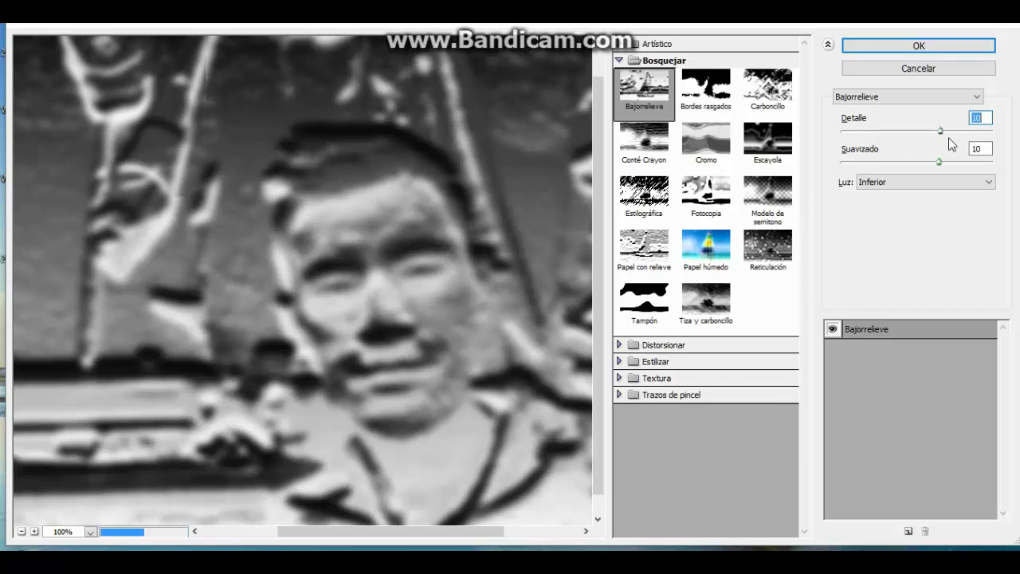
key("Up")
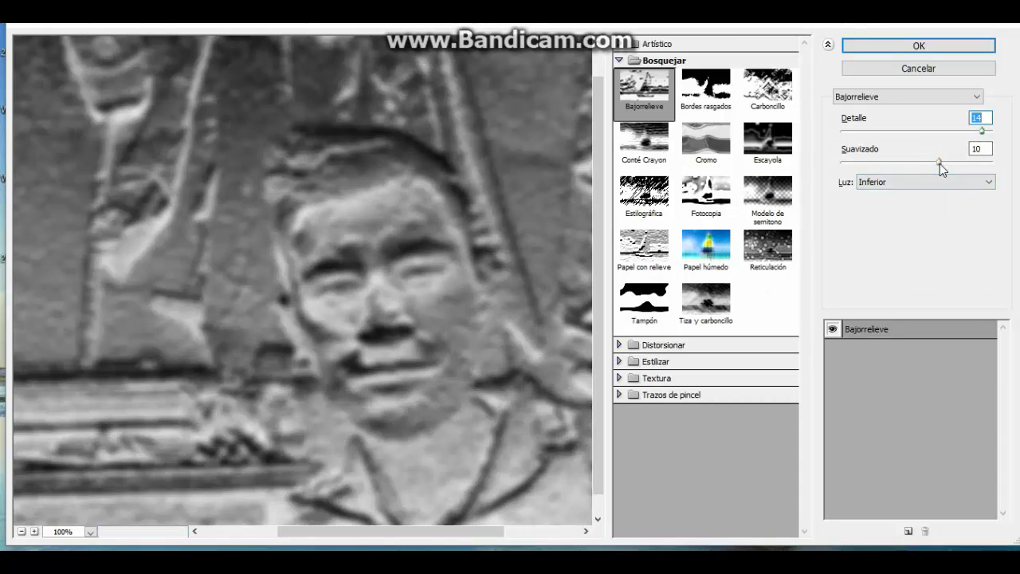
Set the Bajorrelieve light to Inferior derecha after trying left and top lighting
left_click(933, 186)
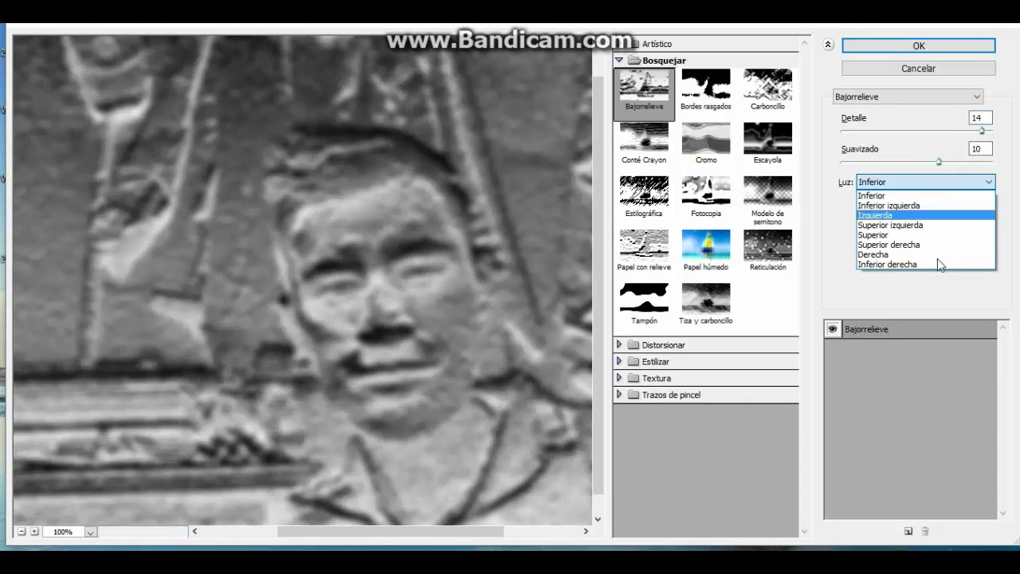
left_click(901, 216)
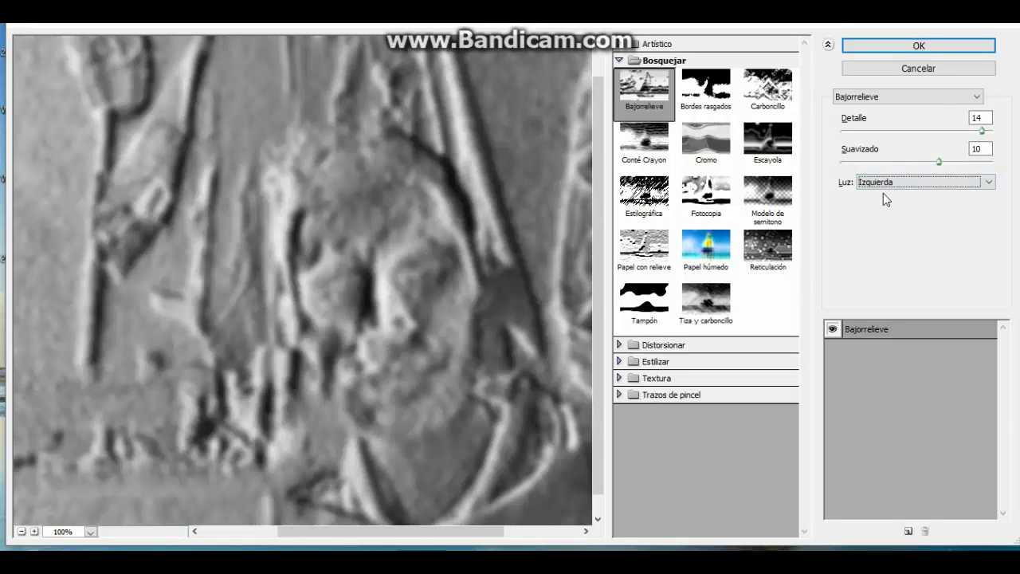
left_click(884, 183)
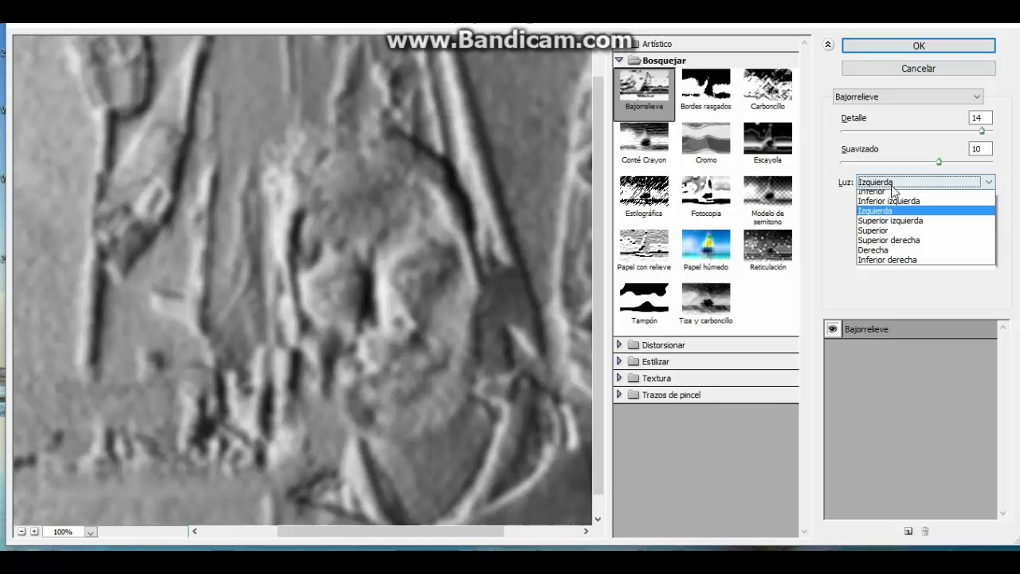
left_click(890, 234)
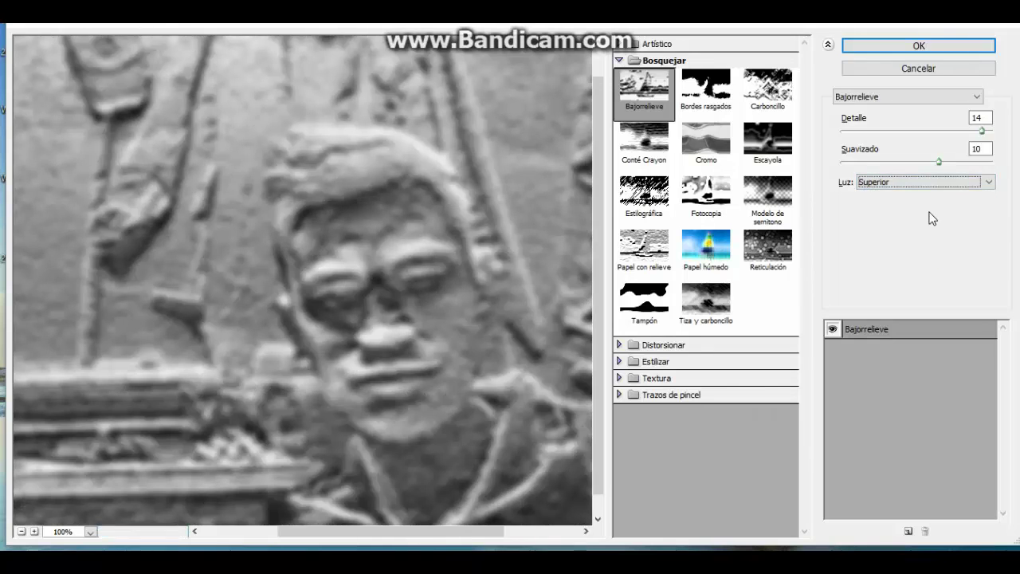
left_click(928, 184)
left_click(912, 263)
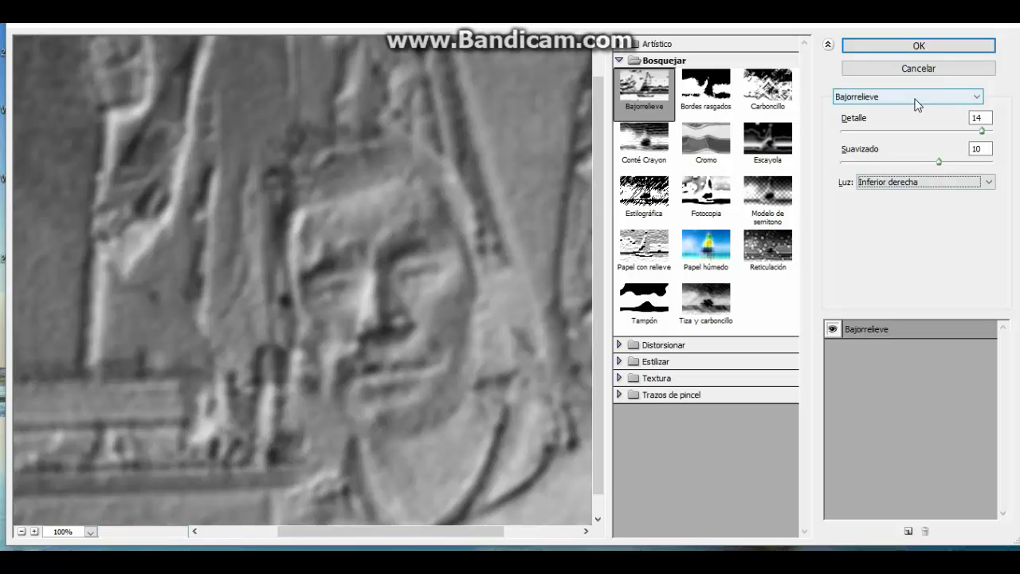
left_click(914, 98)
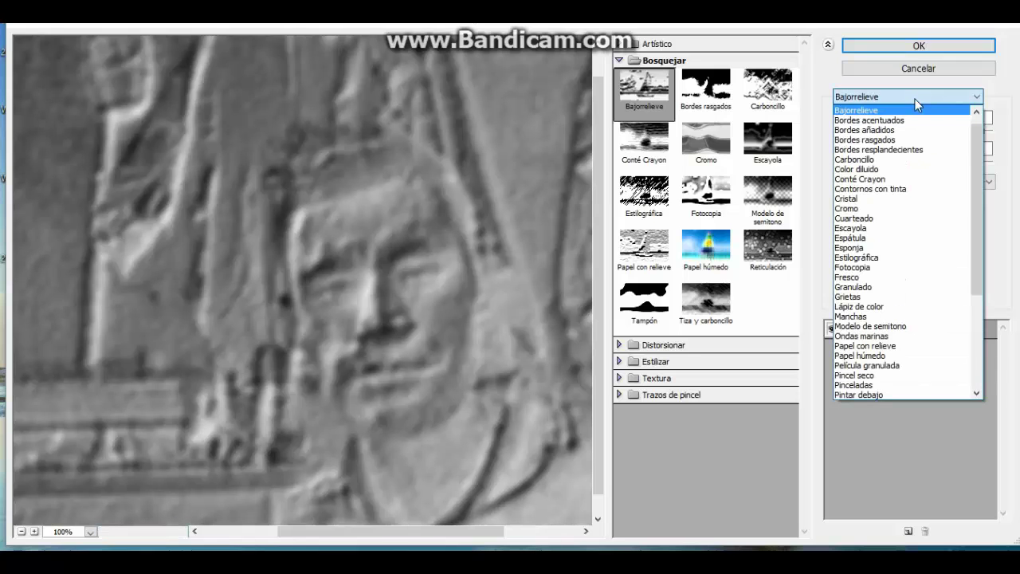
Briefly try Cristal, then apply Bordes rasgados (balance 25, smoothness 11, contrast 17)
left_click(874, 199)
mouse_move(365, 292)
left_mouse_down()
mouse_move(416, 280)
mouse_move(387, 280)
left_mouse_up()
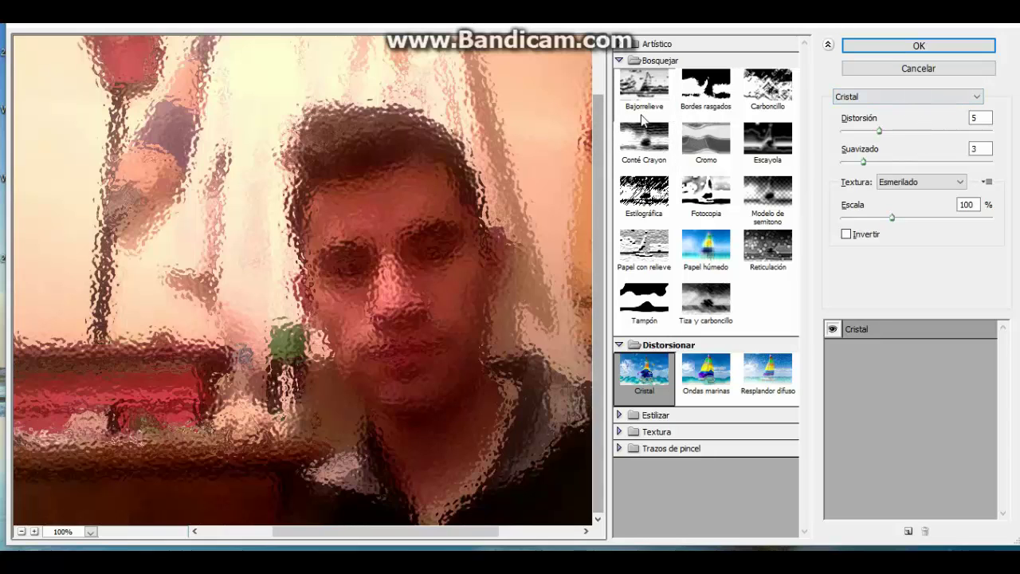
left_click(716, 102)
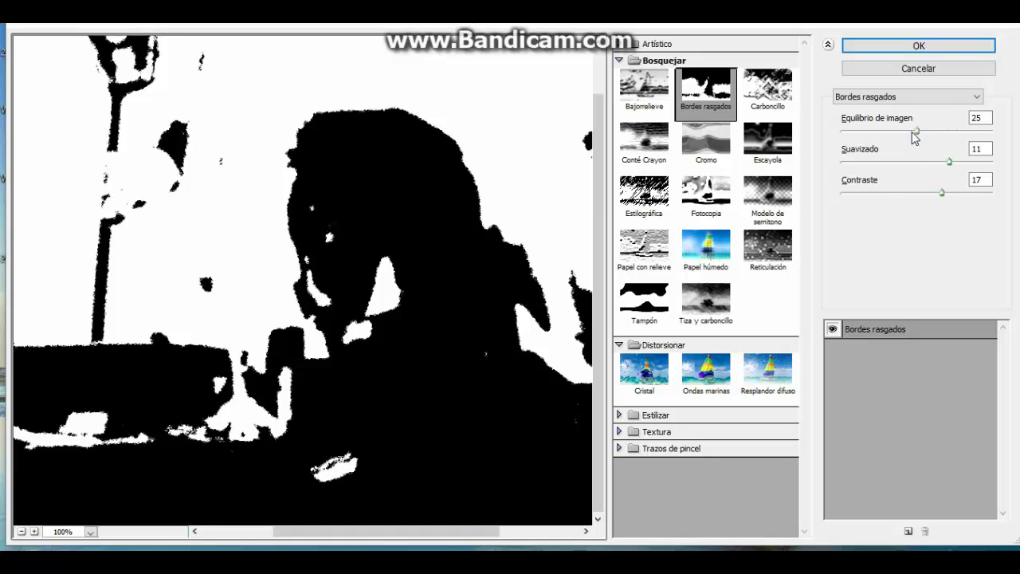
Set Bordes rasgados to Equilibrio de imagen 12, Suavizado 12 and Contraste 20, then pan the preview
mouse_move(914, 134)
left_mouse_down()
mouse_move(856, 135)
mouse_move(887, 145)
mouse_move(878, 149)
left_mouse_up()
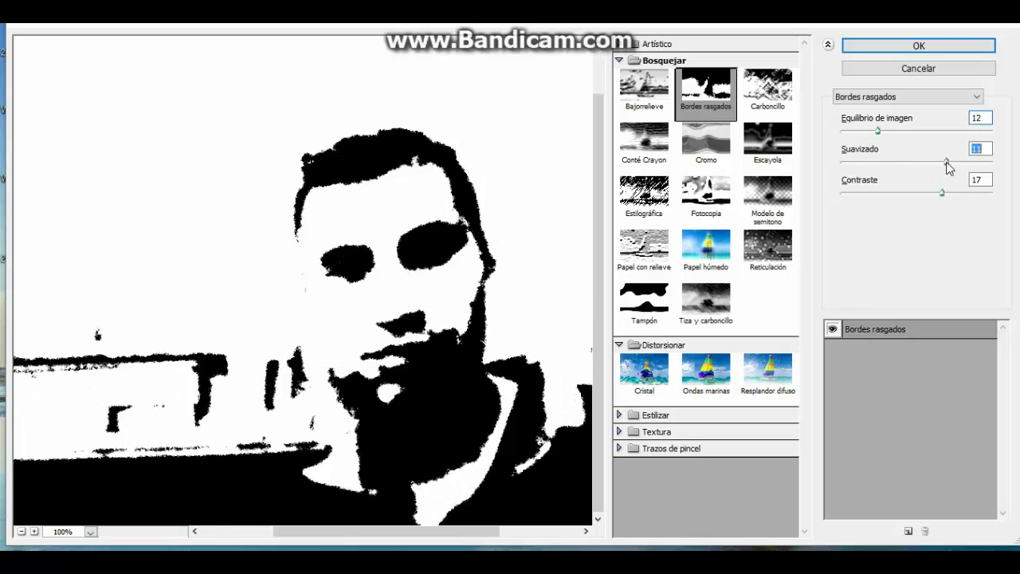
left_click_drag(946, 162, 907, 162)
left_click_drag(897, 163, 854, 169)
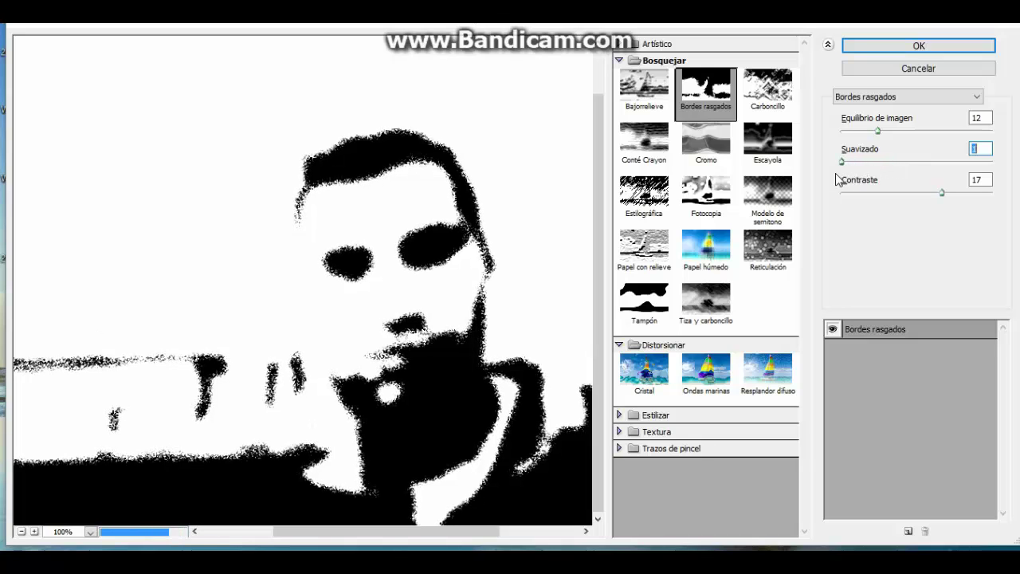
left_click_drag(853, 170, 957, 180)
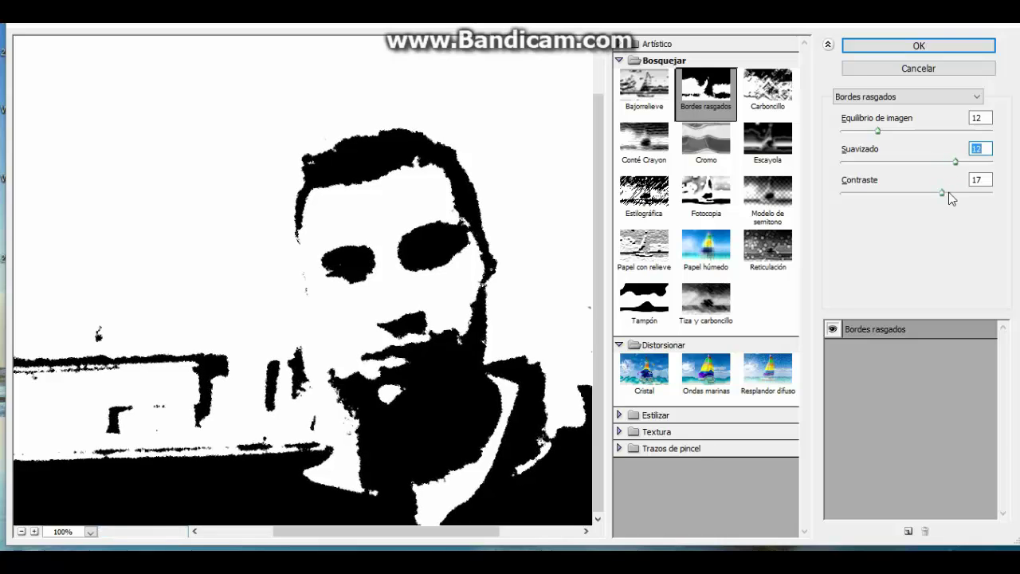
mouse_move(943, 192)
left_mouse_down()
mouse_move(839, 196)
mouse_move(844, 205)
mouse_move(977, 211)
mouse_move(963, 213)
left_mouse_up()
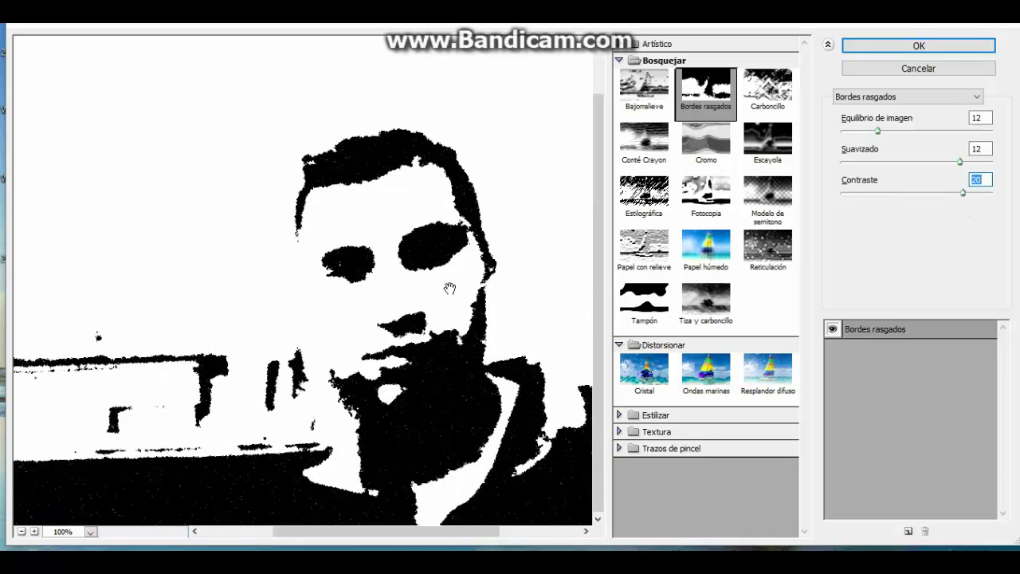
mouse_move(363, 285)
left_mouse_down()
mouse_move(389, 282)
mouse_move(210, 278)
mouse_move(444, 285)
left_mouse_up()
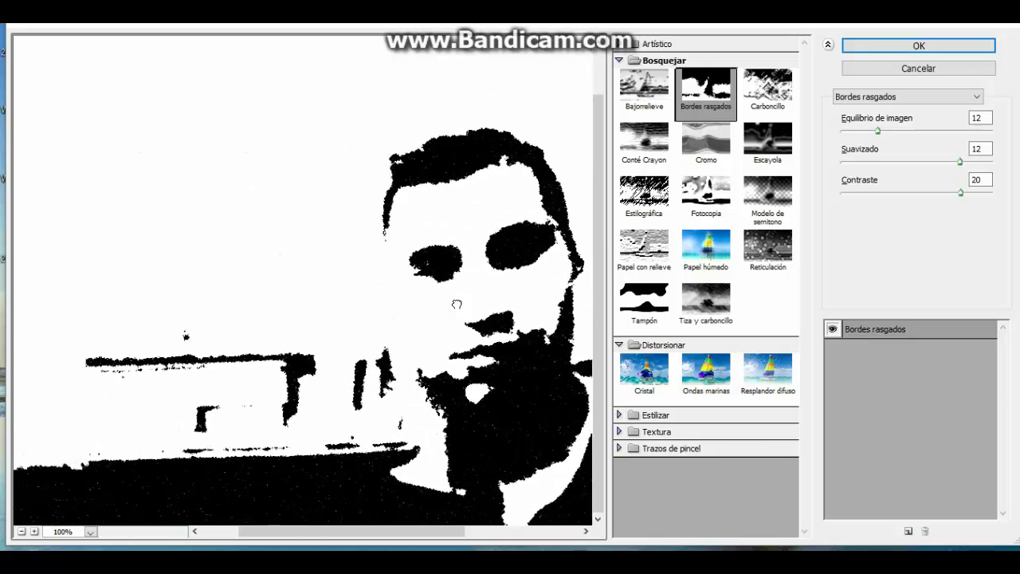
left_click_drag(368, 312, 334, 302)
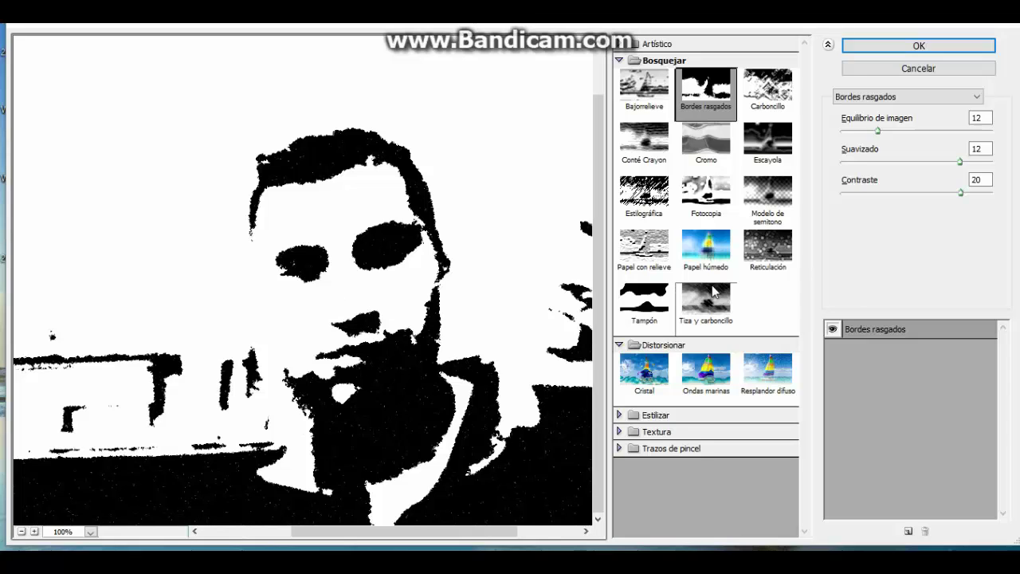
Preview the selfie with the Carboncillo charcoal filter, light/shadow balance at 89
left_click(769, 104)
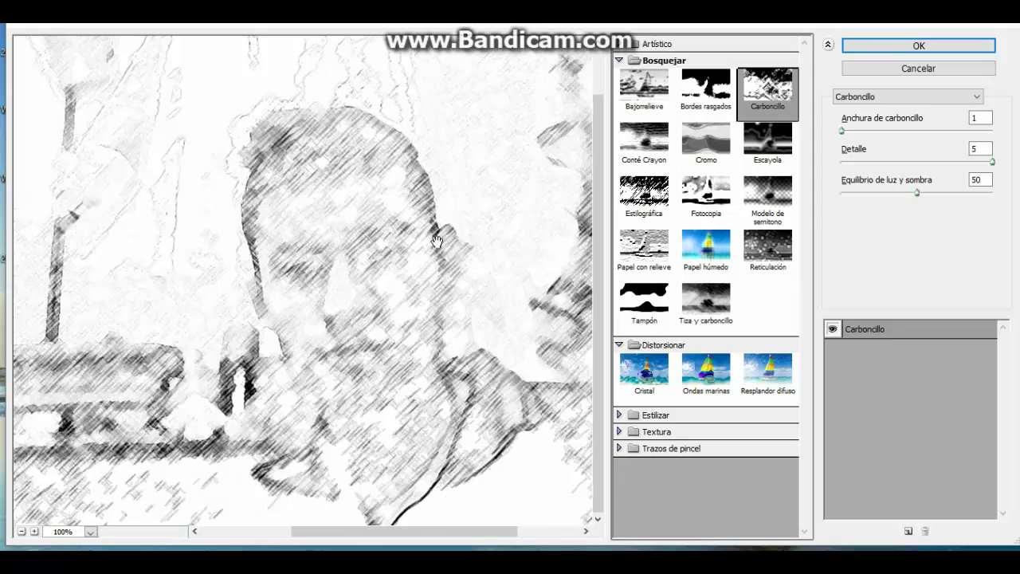
left_click_drag(365, 244, 339, 229)
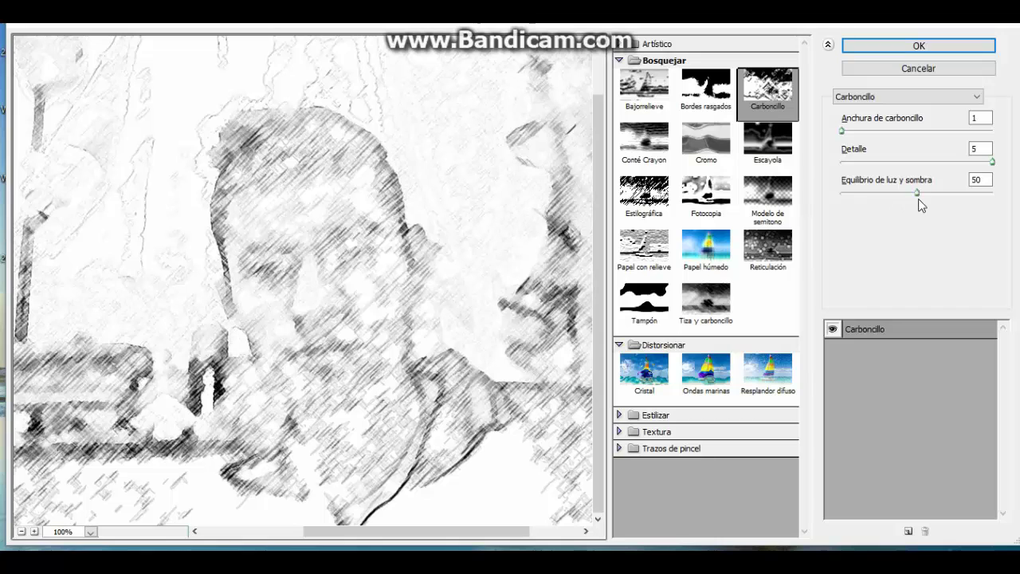
mouse_move(921, 199)
left_mouse_down()
mouse_move(929, 191)
mouse_move(977, 206)
left_mouse_up()
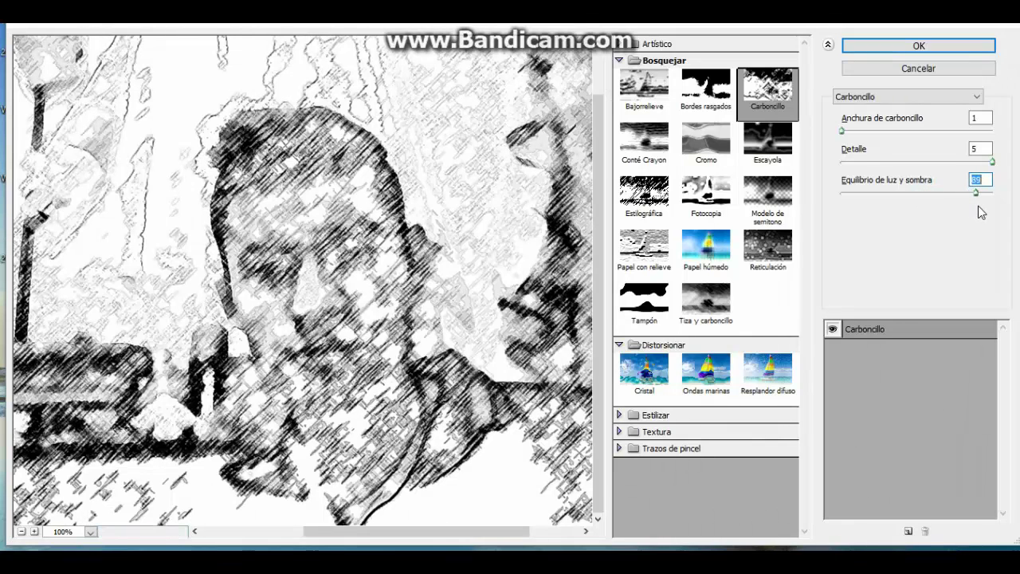
left_click_drag(351, 249, 379, 248)
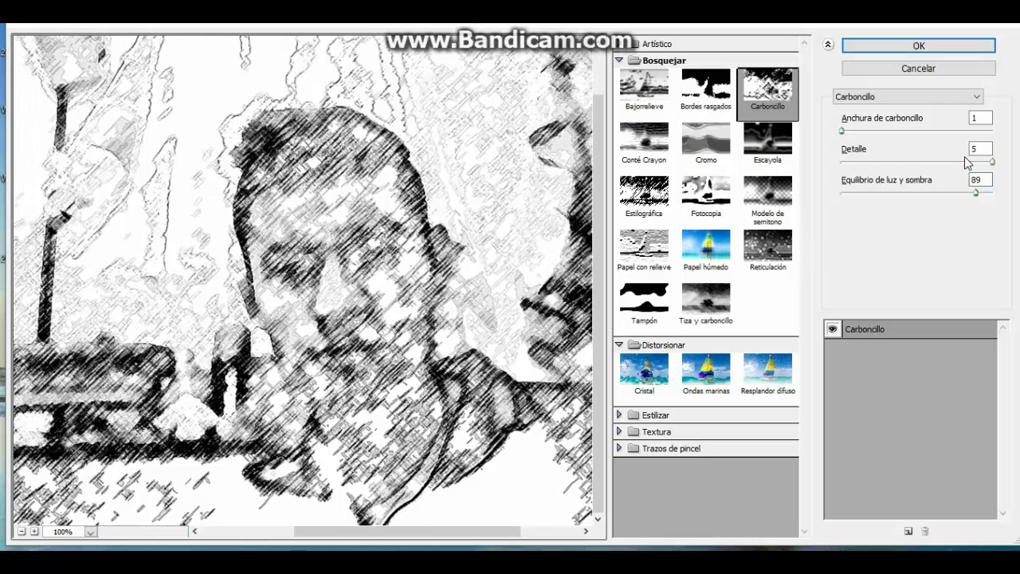
Lower Carboncillo Detalle to 1 and widen Anchura de carboncillo to 6
left_click_drag(988, 162, 880, 164)
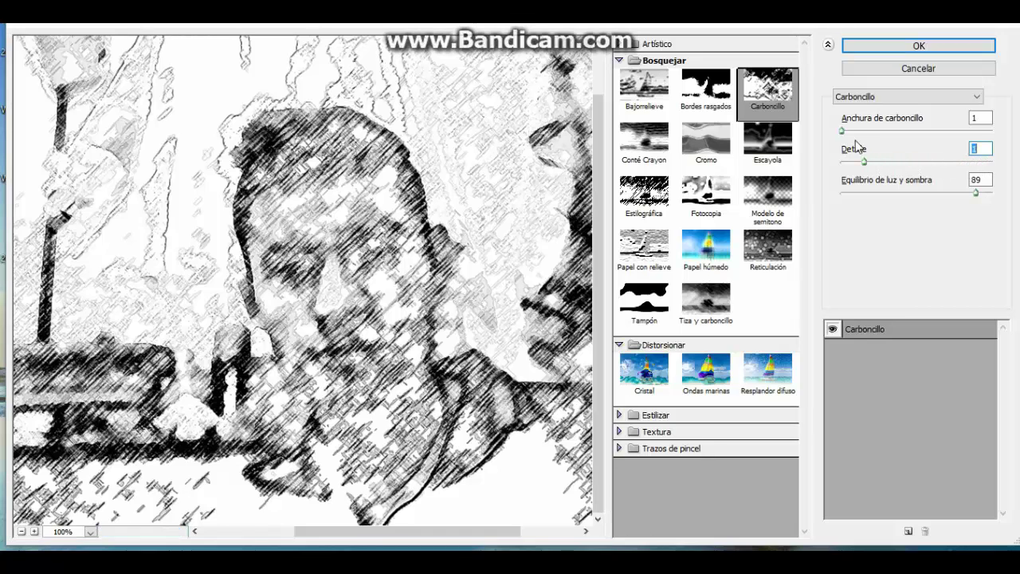
left_click_drag(841, 131, 892, 144)
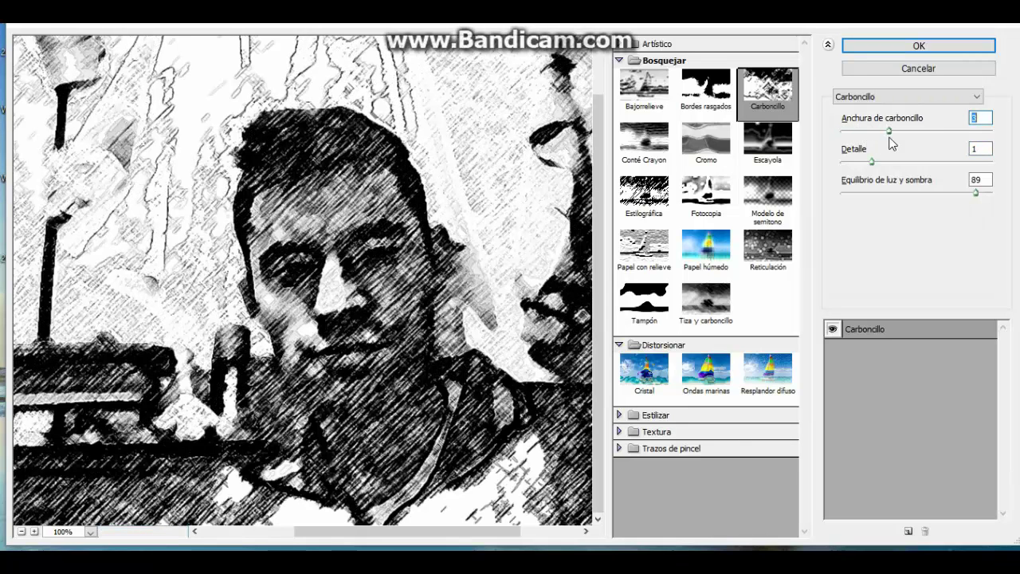
left_click_drag(903, 141, 911, 142)
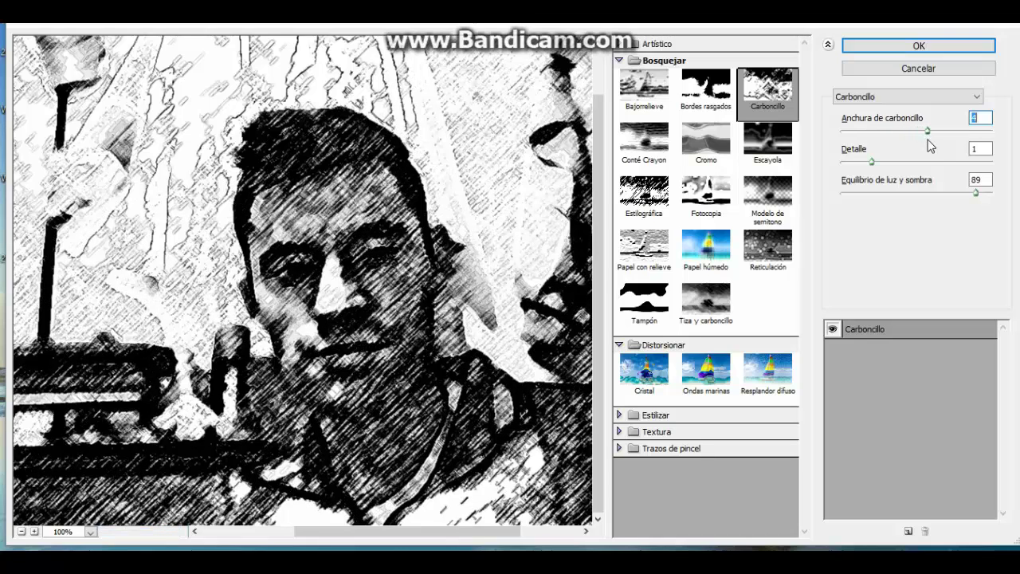
left_click_drag(929, 142, 959, 147)
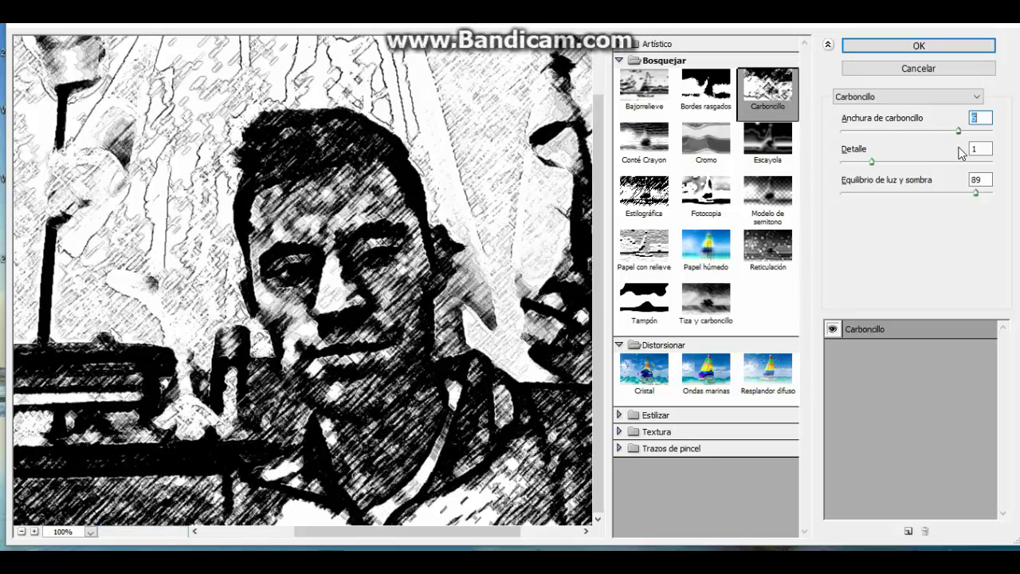
mouse_move(340, 256)
left_mouse_down()
mouse_move(476, 296)
mouse_move(331, 274)
left_mouse_up()
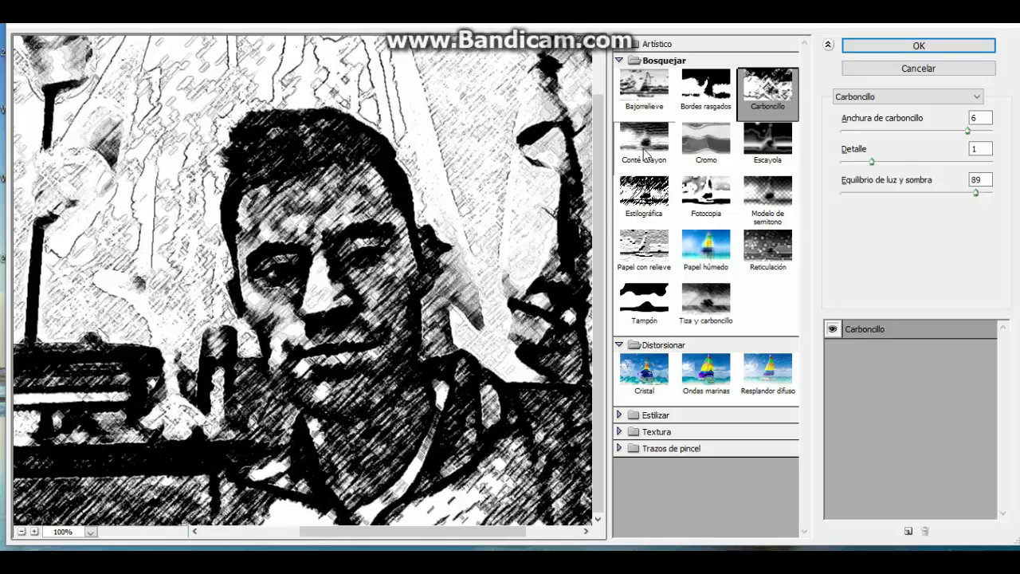
Preview Conté Crayon with texture Relieve 3 and Escala raised to 159%
left_click(645, 153)
left_click_drag(381, 307, 391, 303)
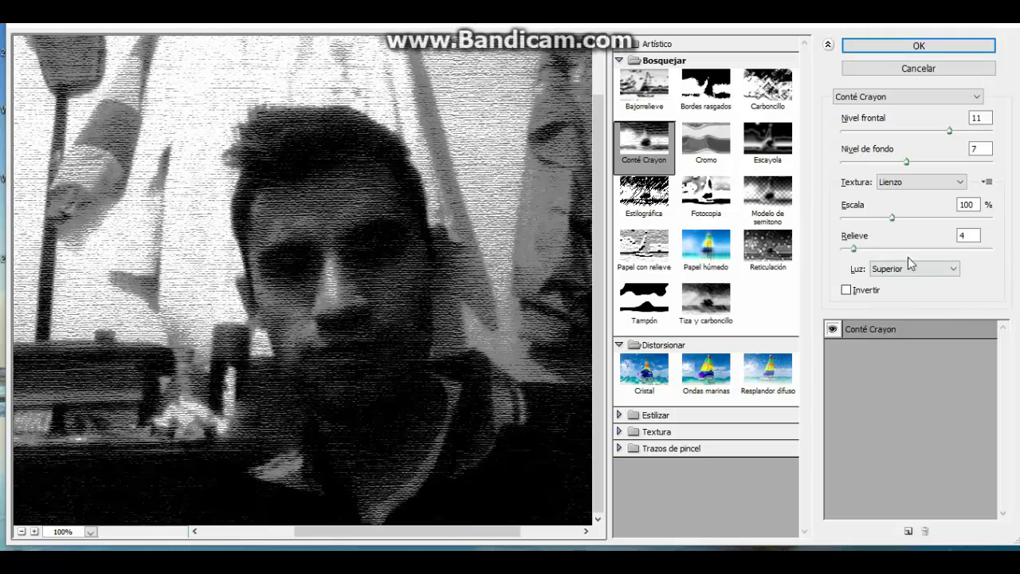
mouse_move(854, 248)
left_mouse_down()
mouse_move(906, 258)
mouse_move(850, 248)
left_mouse_up()
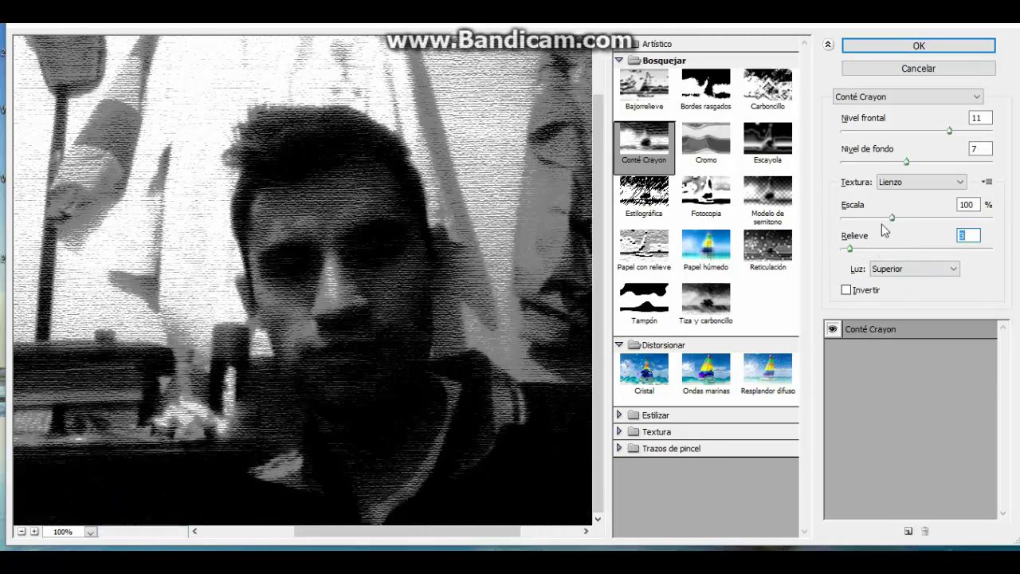
left_click_drag(891, 217, 936, 219)
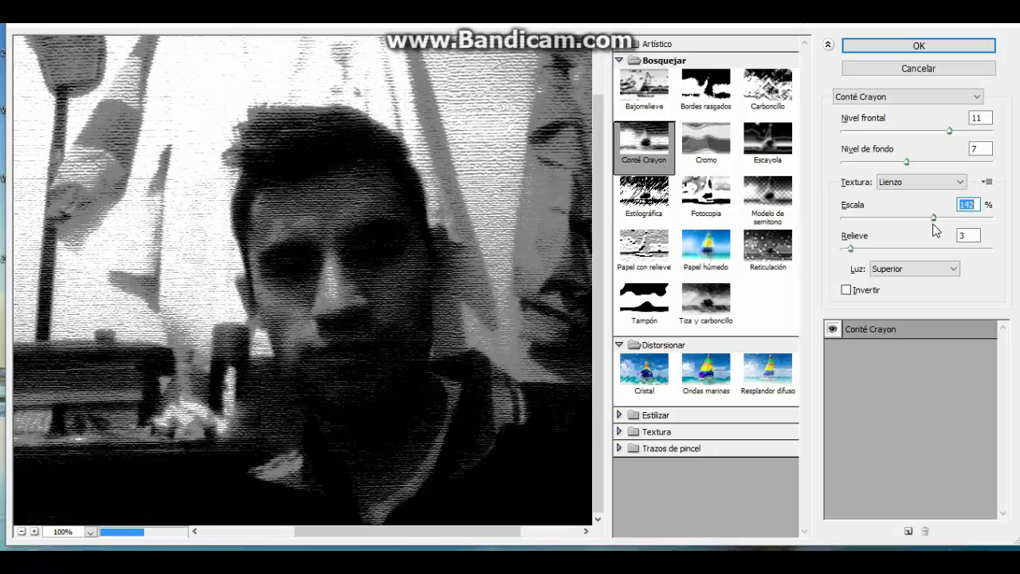
left_click_drag(940, 231, 953, 232)
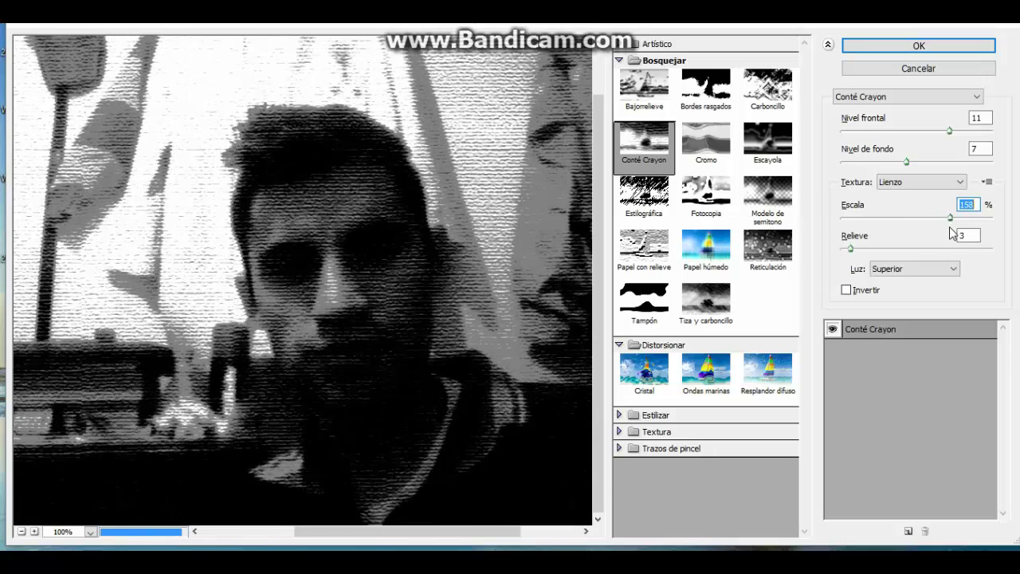
key("Up")
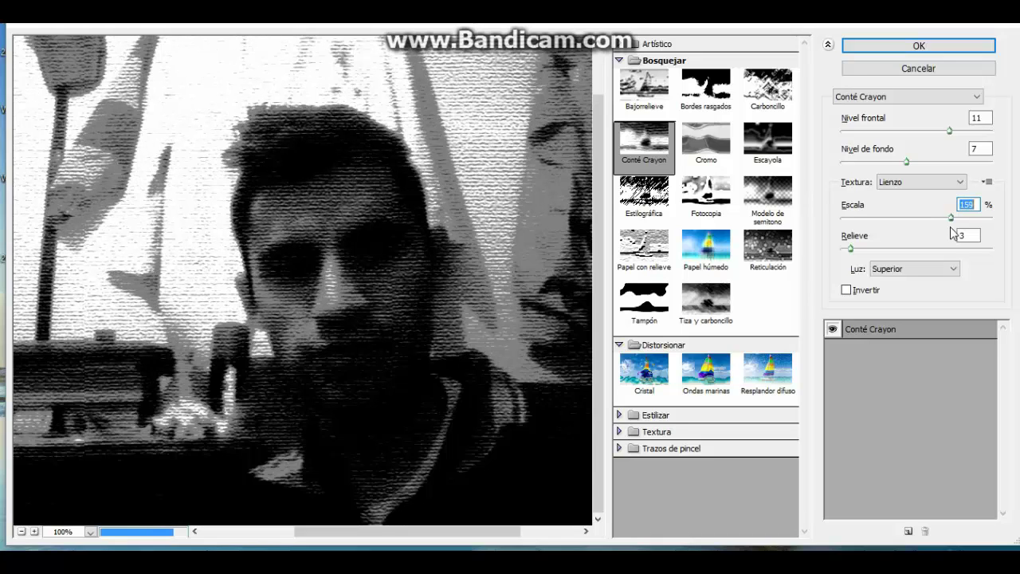
Use the Arpillera texture with Nivel de fondo 1 and Nivel frontal 6
left_click(896, 183)
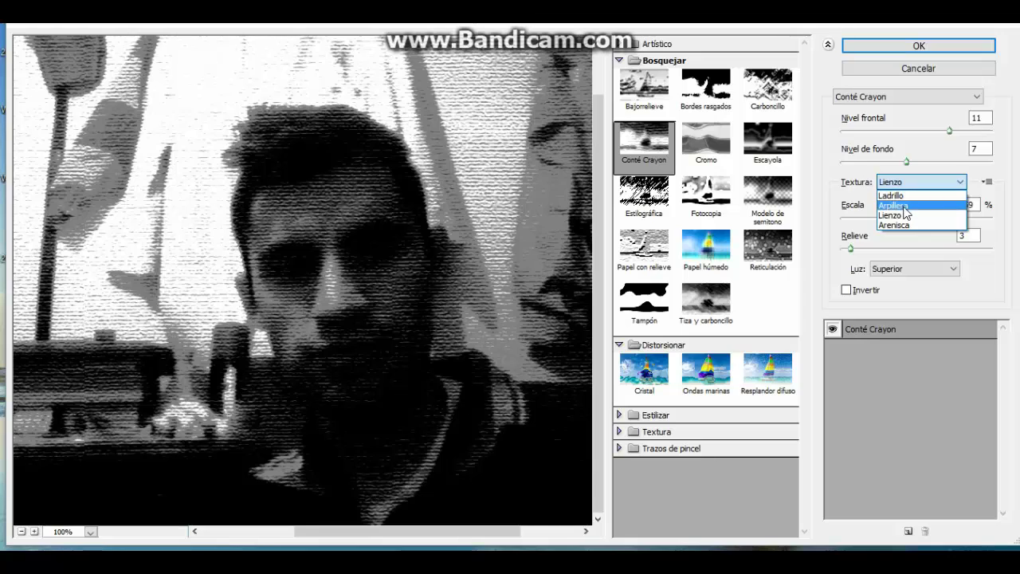
left_click(898, 205)
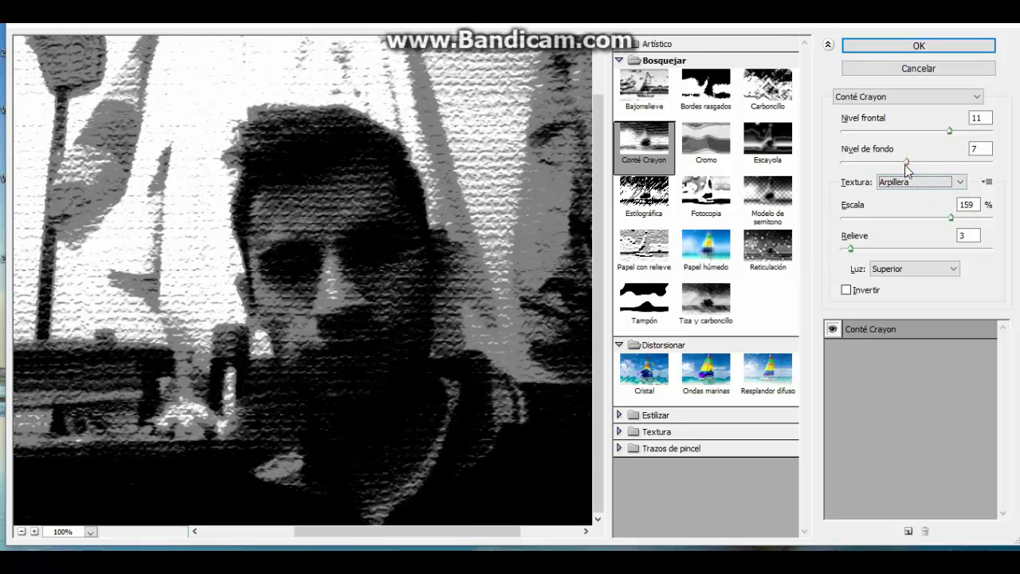
left_click_drag(905, 161, 842, 164)
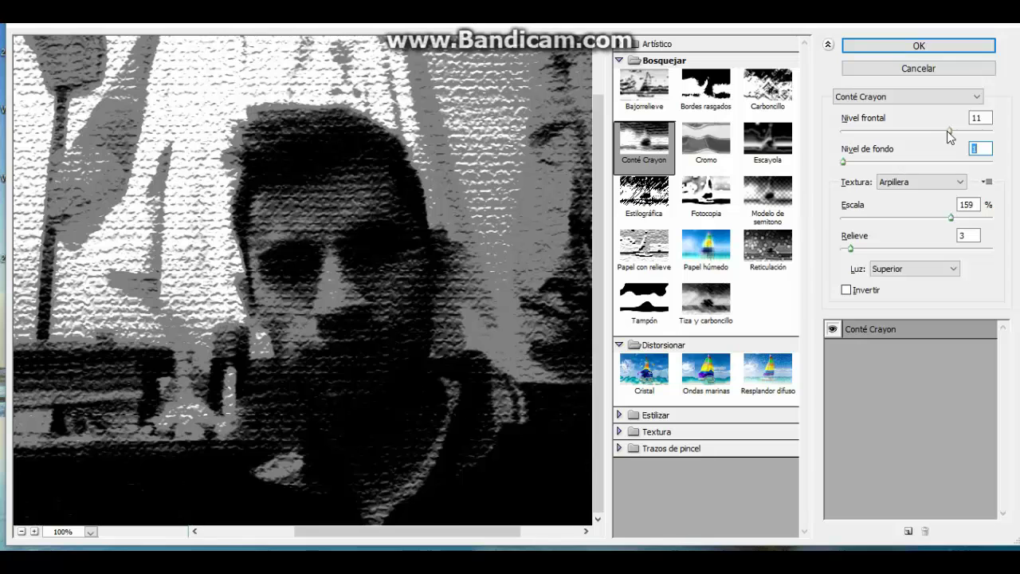
mouse_move(949, 132)
left_mouse_down()
mouse_move(977, 132)
mouse_move(899, 132)
left_mouse_up()
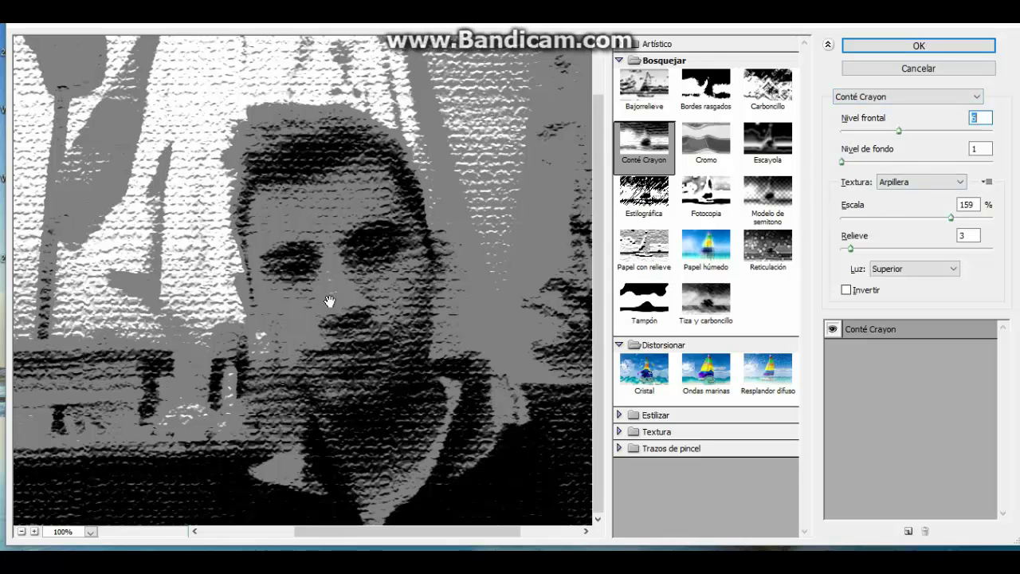
left_click_drag(330, 301, 321, 290)
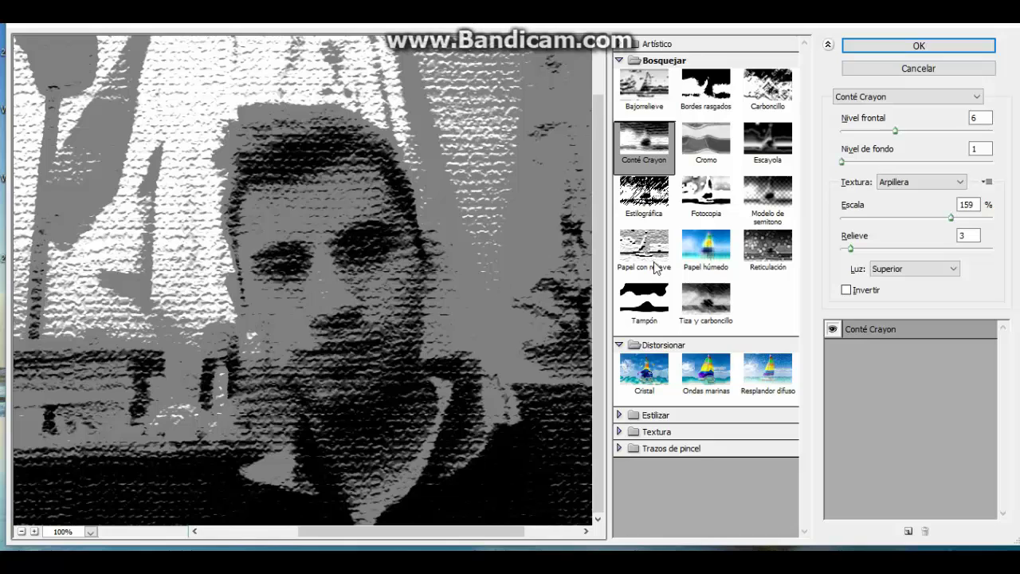
Preview the selfie with the Cromo chrome filter and Suavizado set to 0
left_click(721, 149)
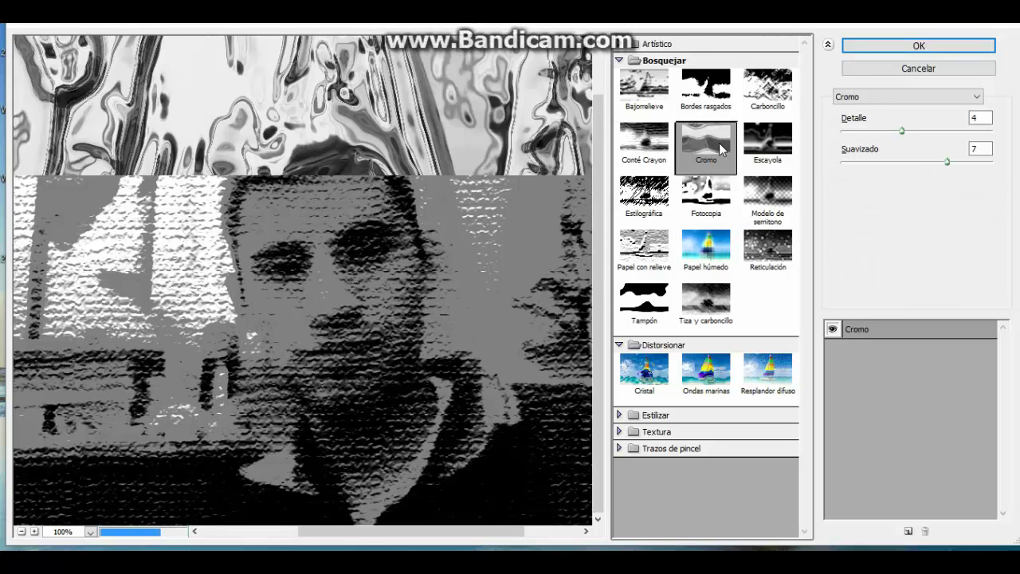
mouse_move(390, 285)
left_mouse_down()
mouse_move(460, 261)
mouse_move(356, 252)
mouse_move(365, 255)
left_mouse_up()
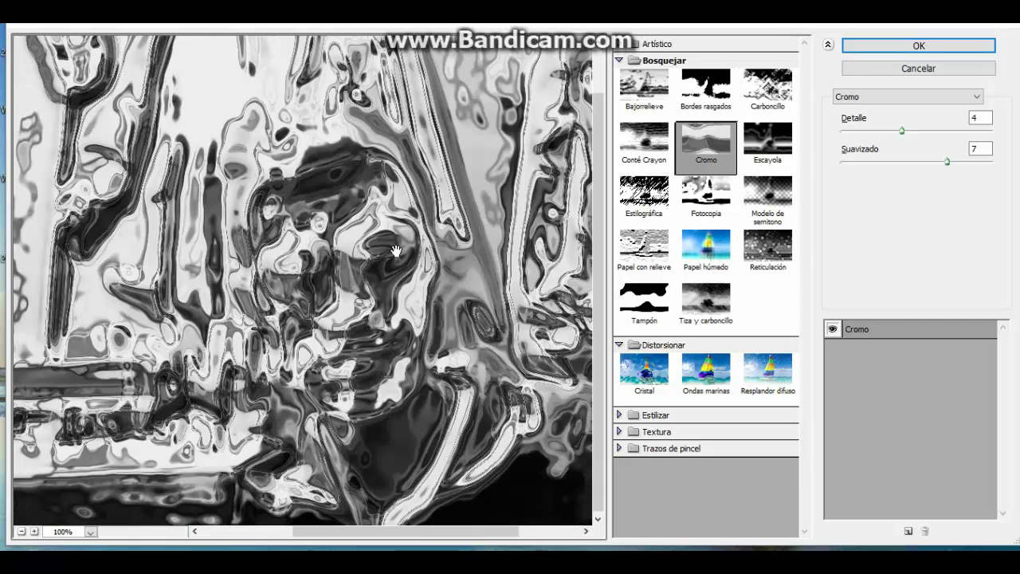
mouse_move(949, 162)
left_mouse_down()
mouse_move(842, 170)
mouse_move(993, 182)
mouse_move(830, 189)
left_mouse_up()
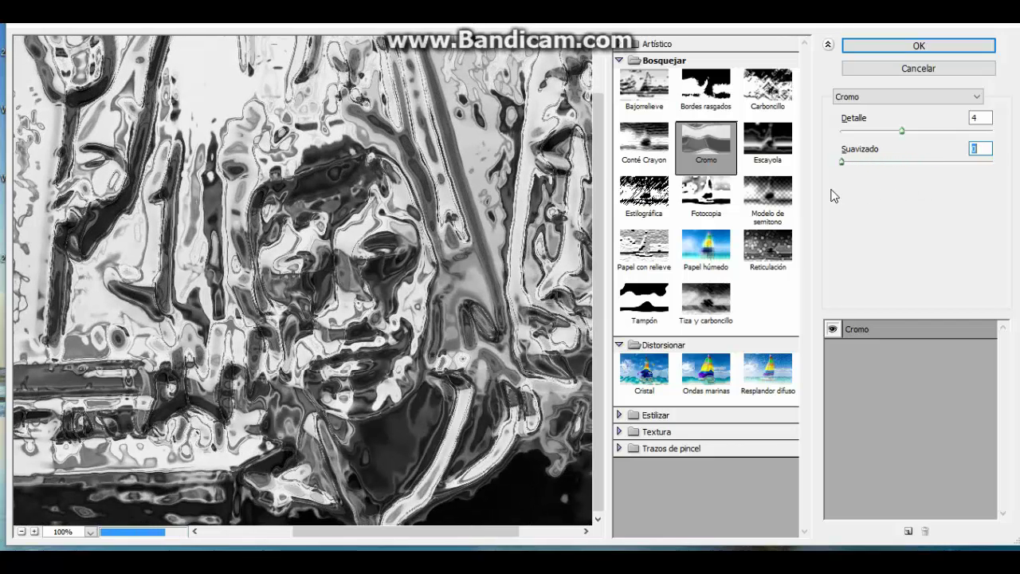
type("0")
left_click_drag(330, 350, 338, 348)
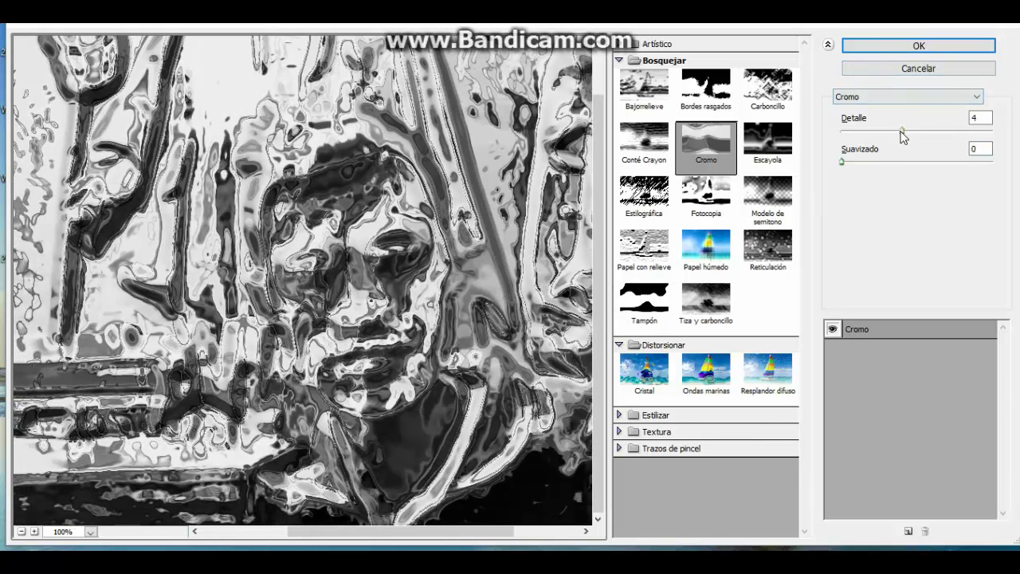
Settle Cromo Detalle at 1, panning the preview to check the face
left_click_drag(902, 132, 967, 137)
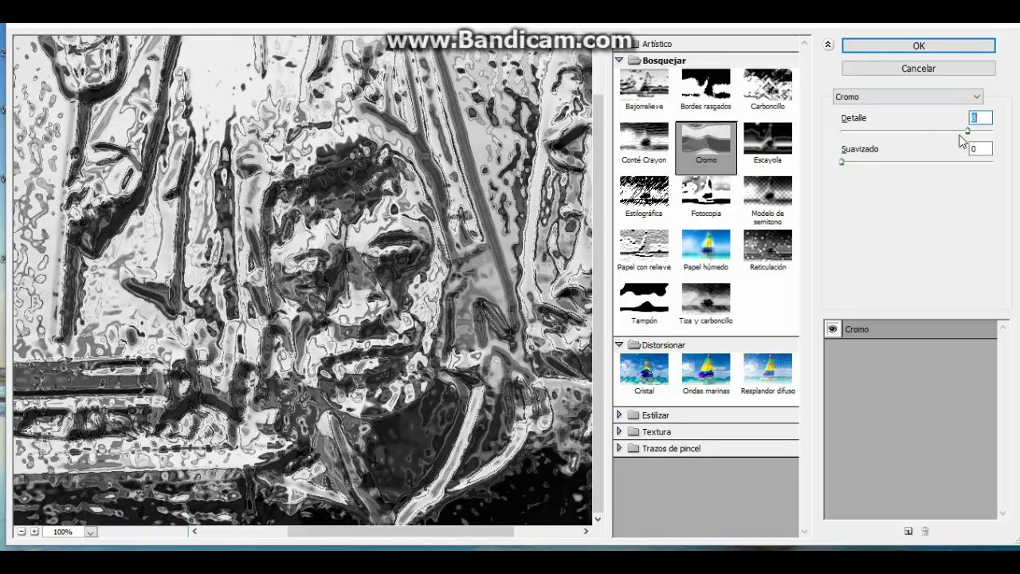
mouse_move(352, 295)
left_mouse_down()
mouse_move(528, 295)
mouse_move(302, 272)
left_mouse_up()
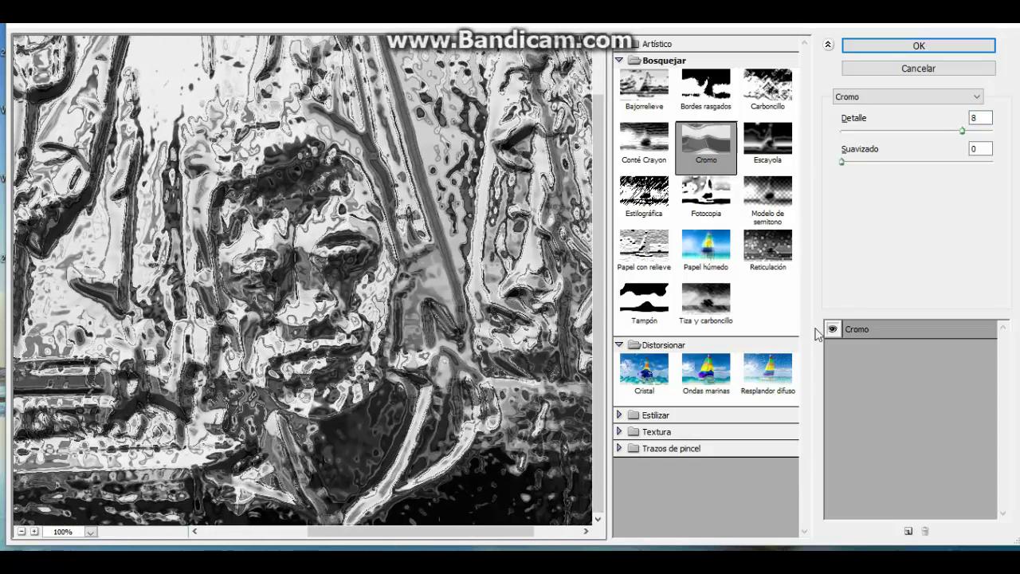
mouse_move(512, 289)
left_mouse_down()
mouse_move(424, 295)
mouse_move(490, 292)
left_mouse_up()
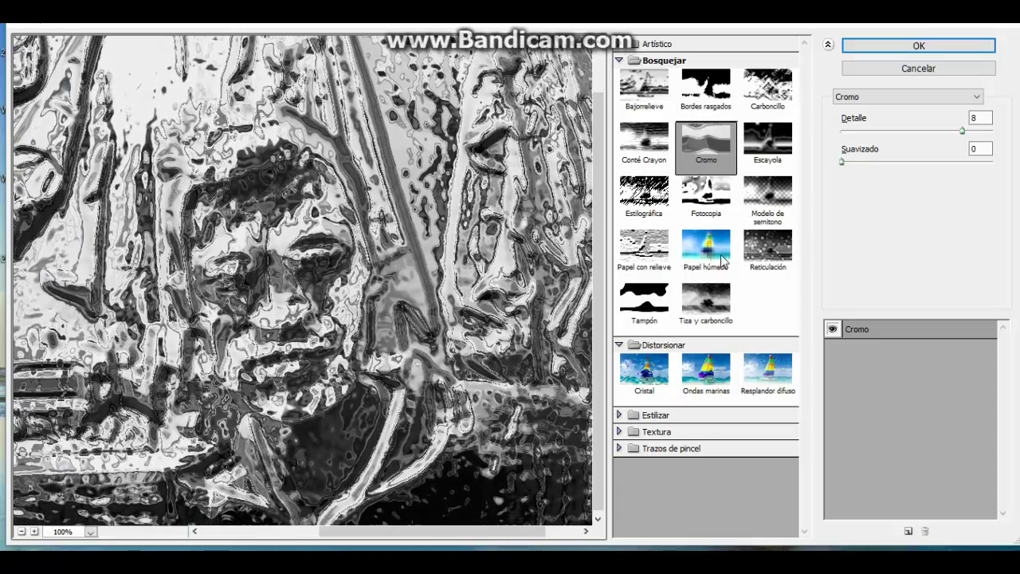
left_click_drag(964, 137, 857, 140)
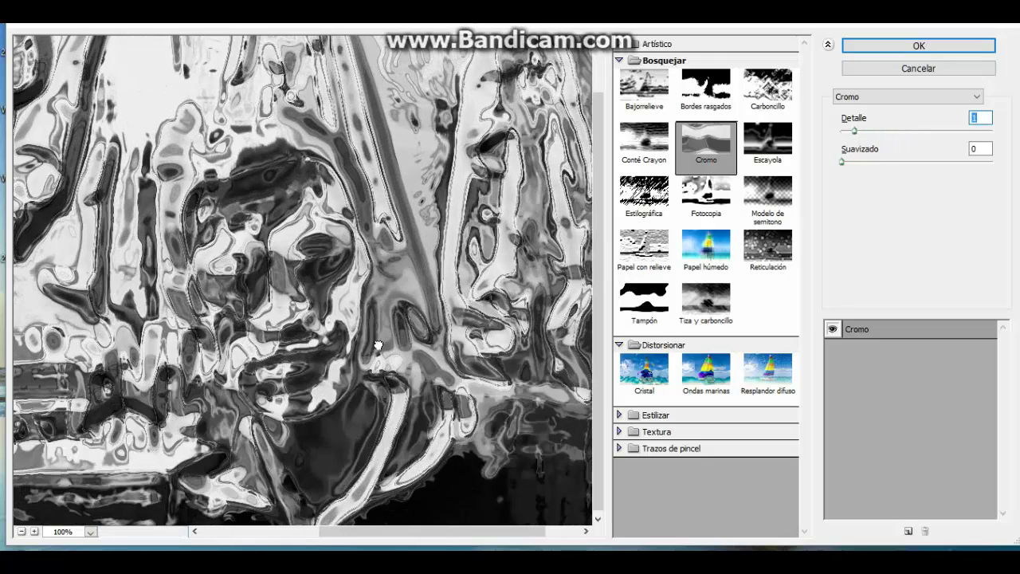
left_click_drag(408, 346, 506, 351)
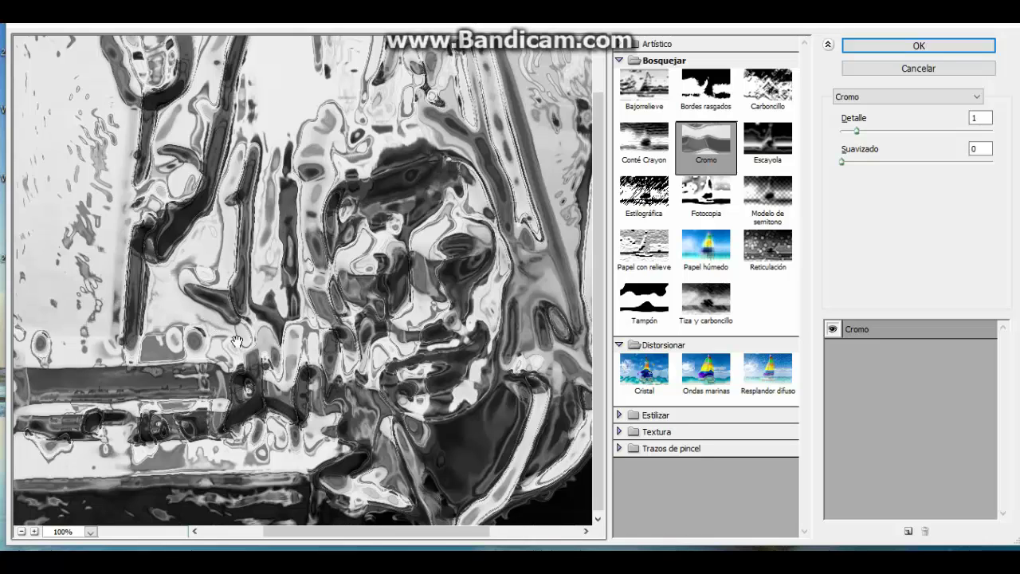
left_click_drag(397, 428, 193, 390)
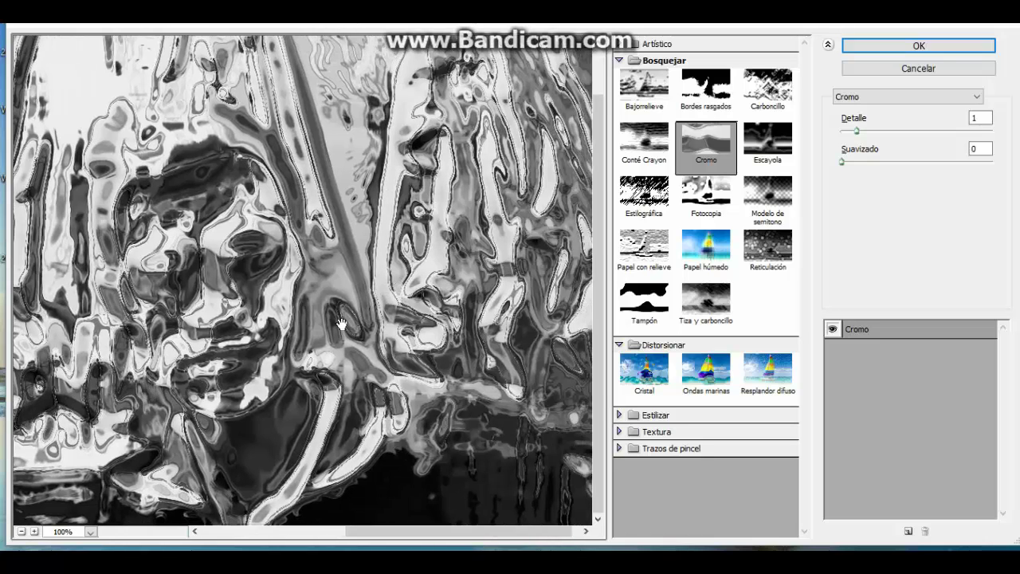
left_click_drag(339, 324, 319, 268)
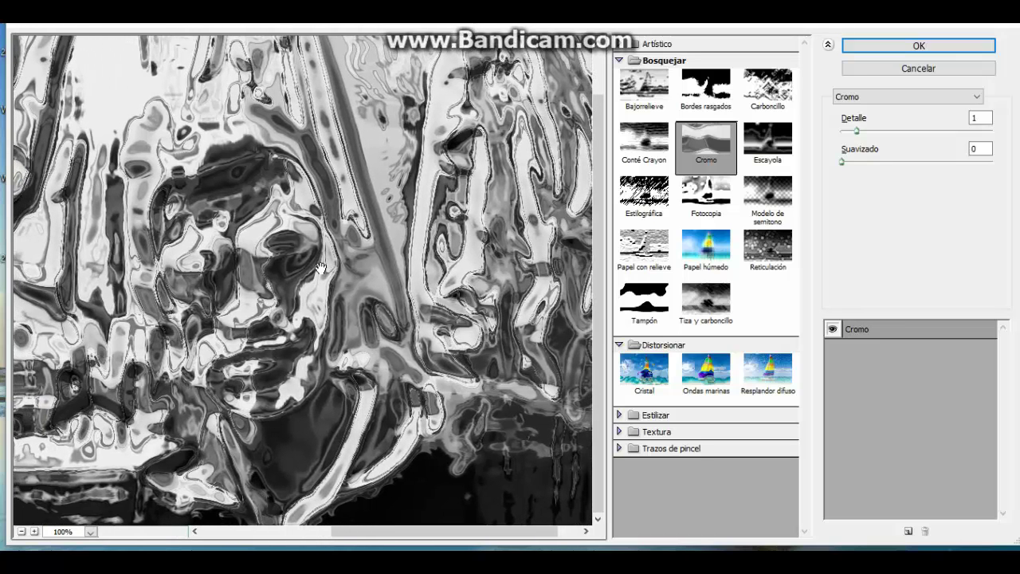
Preview Escayola with Suavizado 12 and Equilibrio de imagen 15
left_click(764, 156)
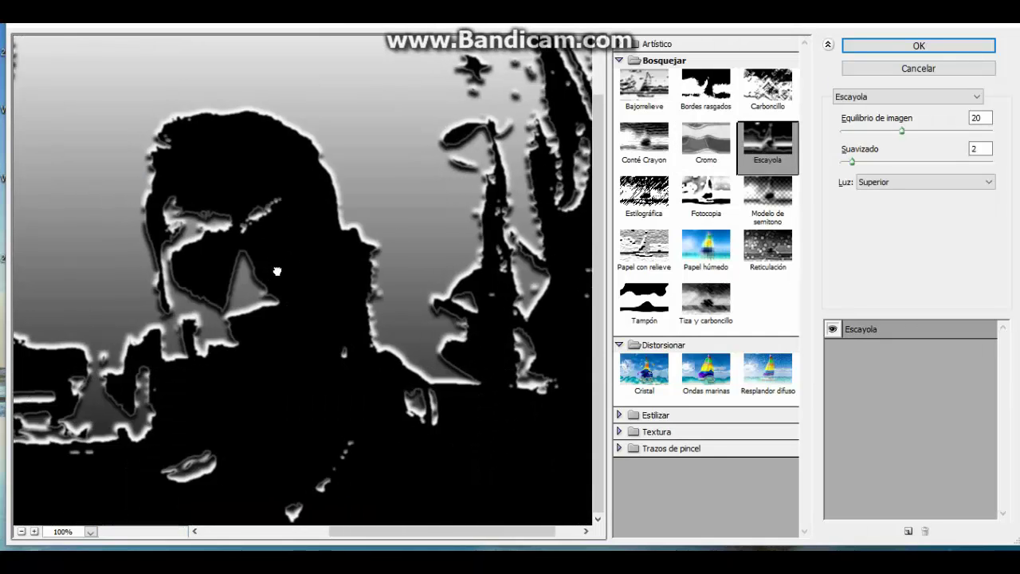
left_click_drag(266, 274, 318, 269)
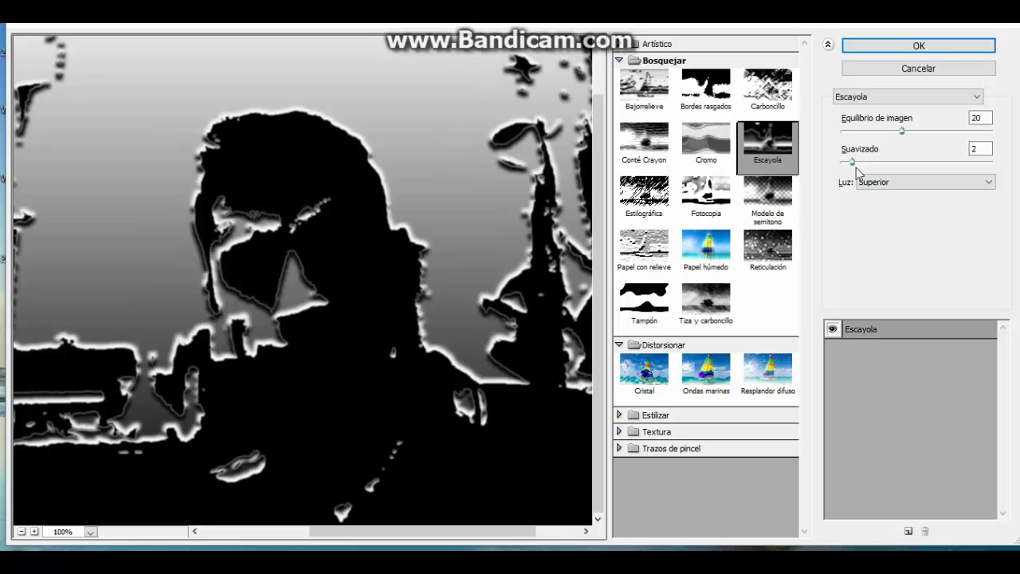
left_click_drag(852, 162, 965, 175)
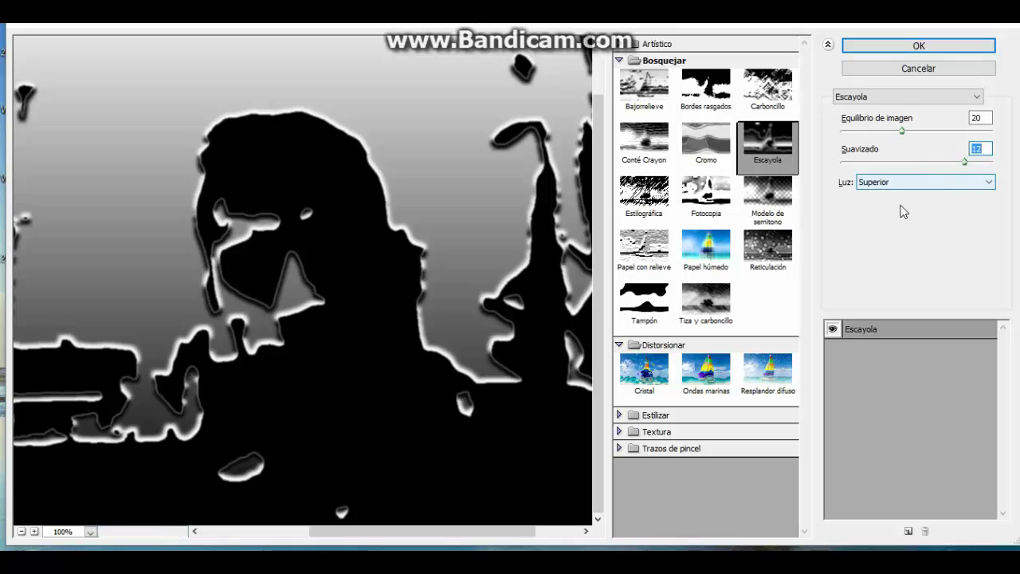
left_click_drag(903, 131, 966, 142)
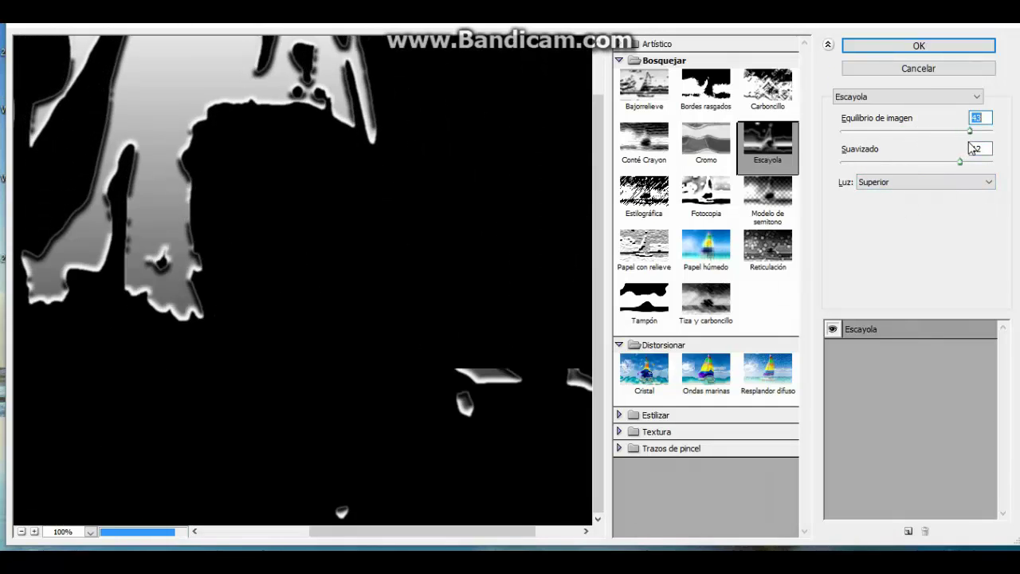
left_click_drag(967, 147, 851, 143)
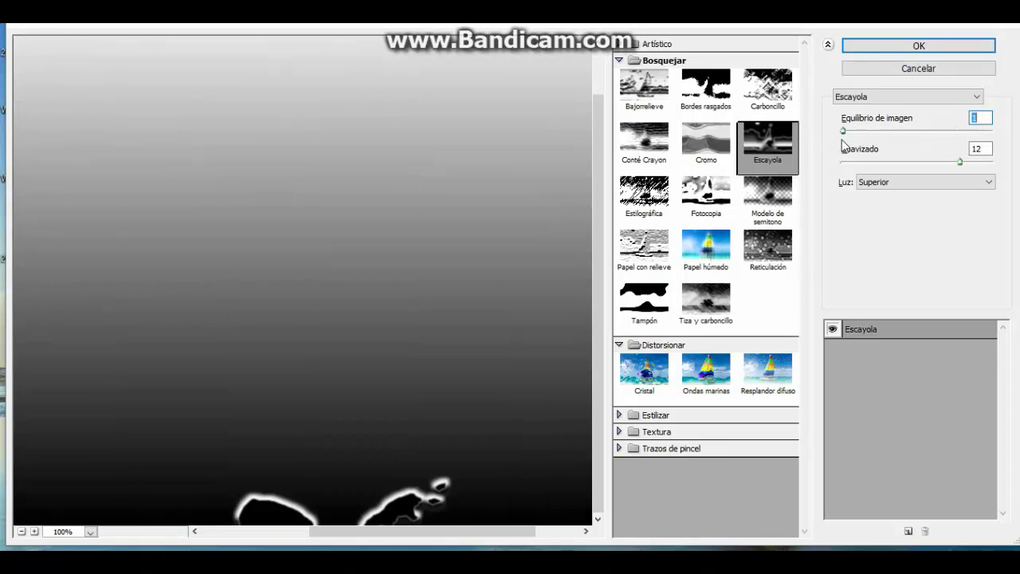
left_click_drag(843, 145, 858, 143)
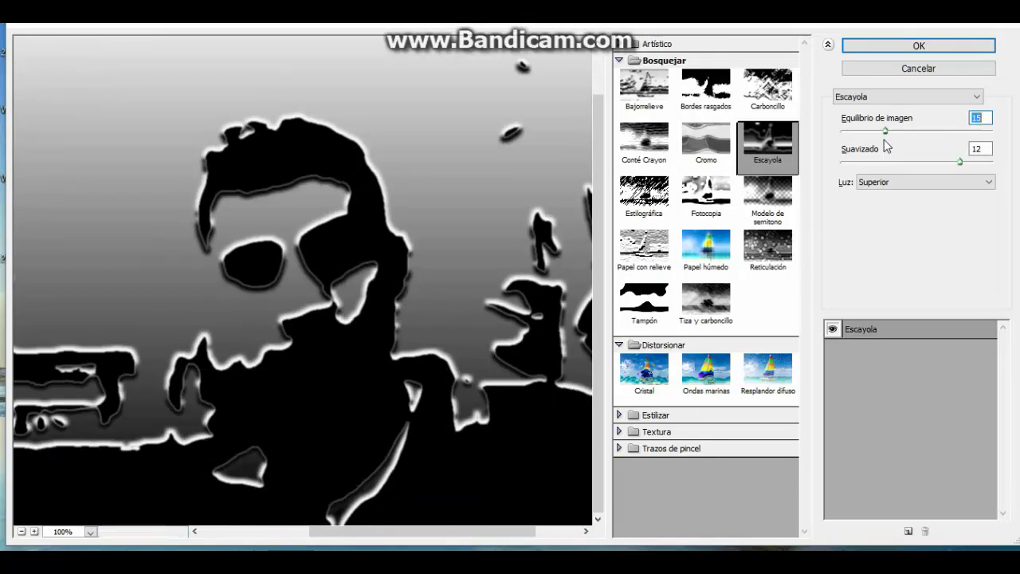
Set the Escayola Luz direction to Inferior after trying the left option
left_click(909, 184)
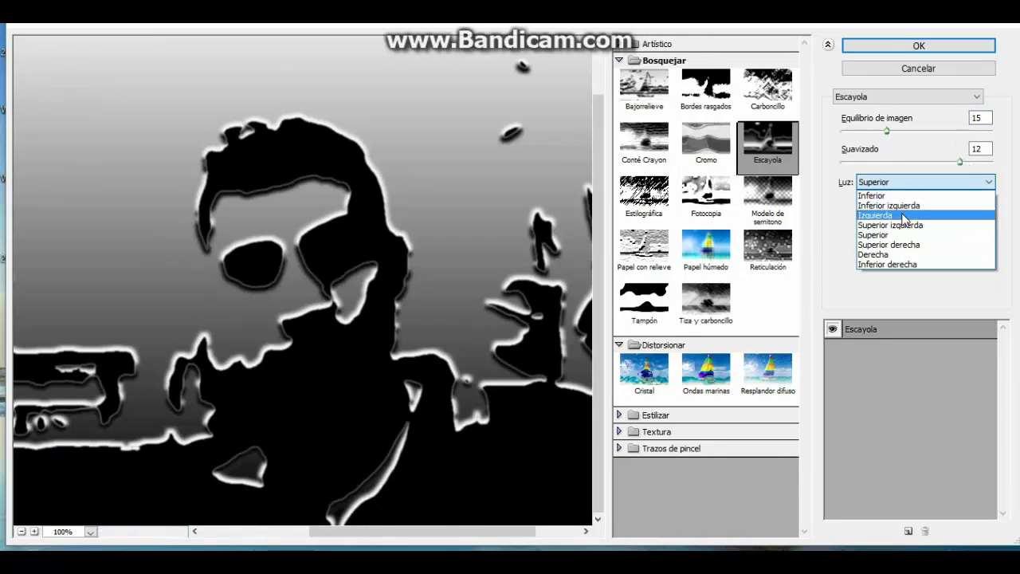
left_click(903, 215)
left_click(891, 183)
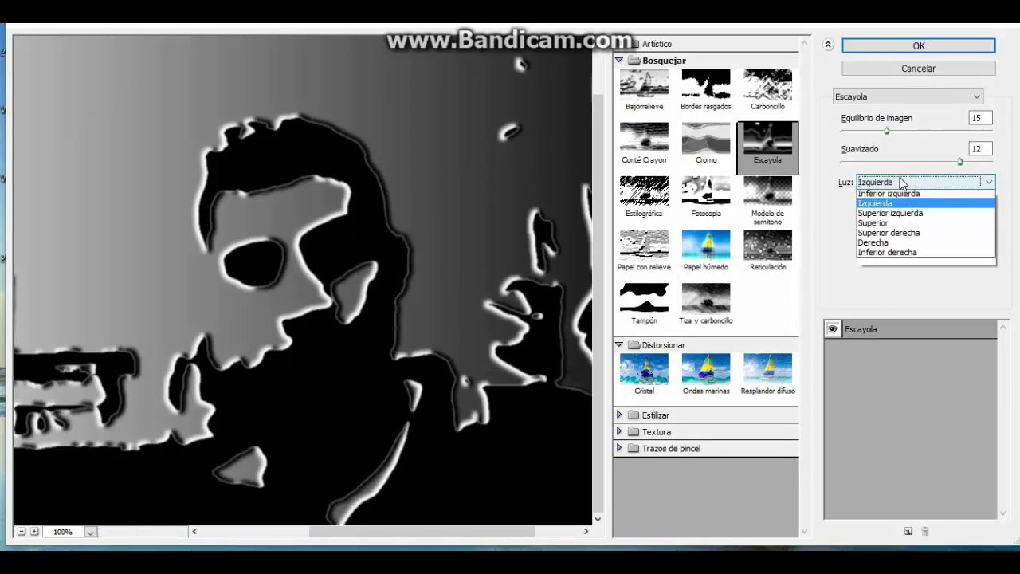
left_click(889, 199)
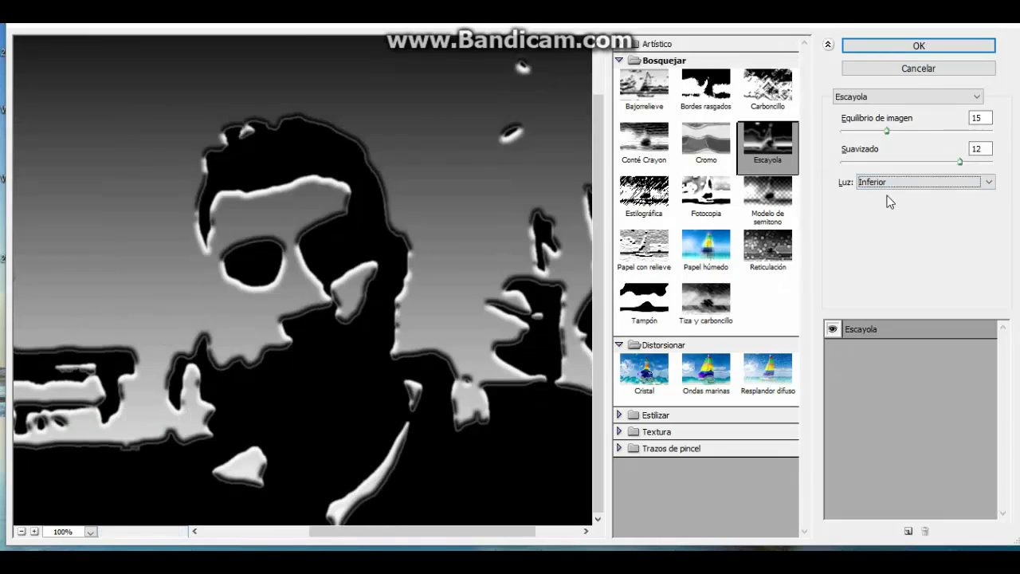
mouse_move(307, 324)
left_mouse_down()
mouse_move(116, 363)
mouse_move(261, 360)
mouse_move(311, 204)
left_mouse_up()
mouse_move(232, 174)
left_mouse_down()
mouse_move(487, 191)
mouse_move(404, 182)
left_mouse_up()
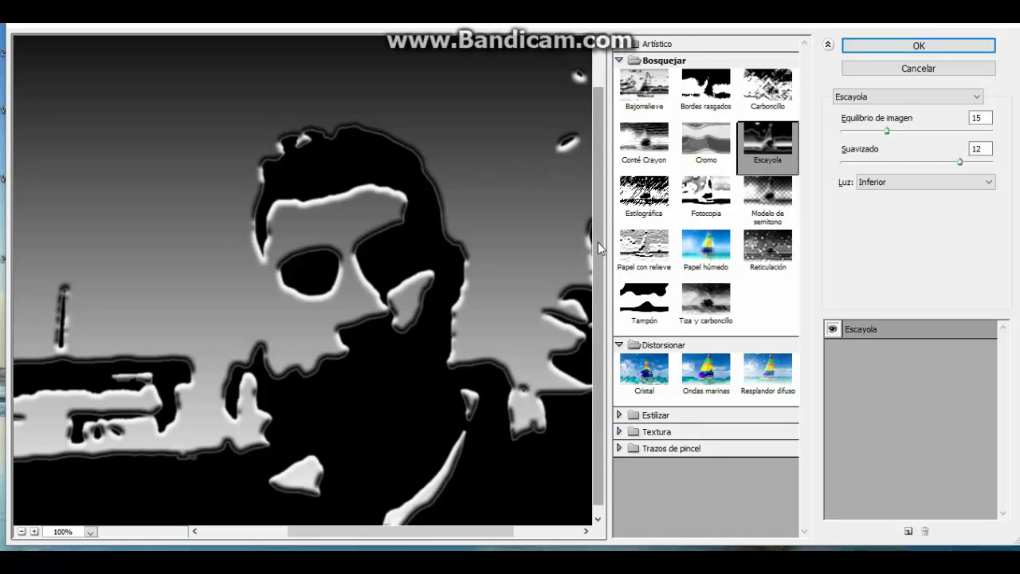
Preview Papel con relieve at Equilibrio de imagen 9, Granulado 7 and Relieve 20, re-centring the face
left_click(648, 256)
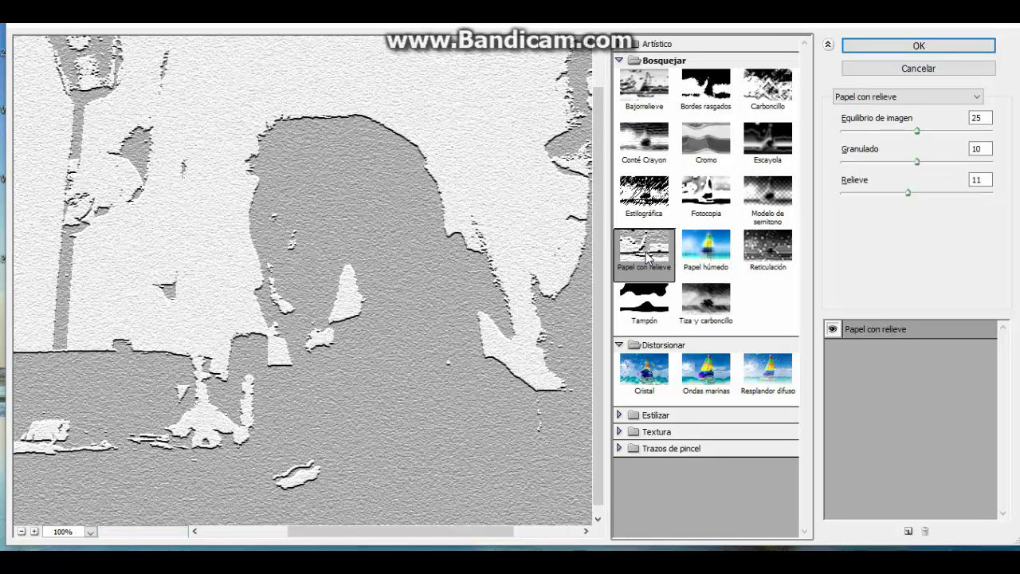
left_click_drag(442, 271, 321, 268)
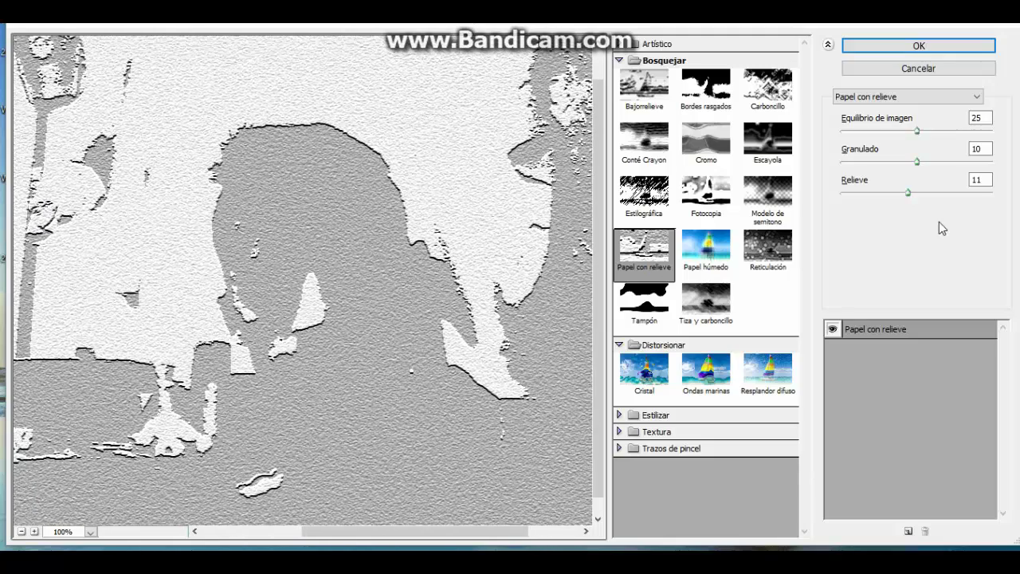
mouse_move(910, 193)
left_mouse_down()
mouse_move(872, 194)
mouse_move(953, 195)
mouse_move(903, 201)
left_mouse_up()
mouse_move(915, 163)
left_mouse_down()
mouse_move(881, 163)
mouse_move(915, 164)
mouse_move(878, 130)
mouse_move(871, 141)
left_mouse_up()
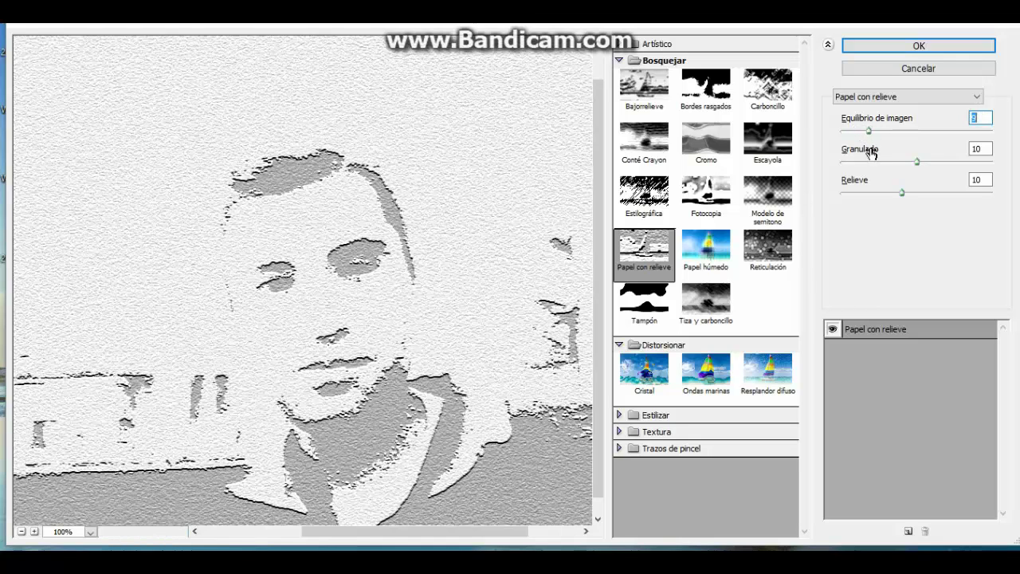
mouse_move(914, 163)
left_mouse_down()
mouse_move(934, 166)
mouse_move(894, 163)
left_mouse_up()
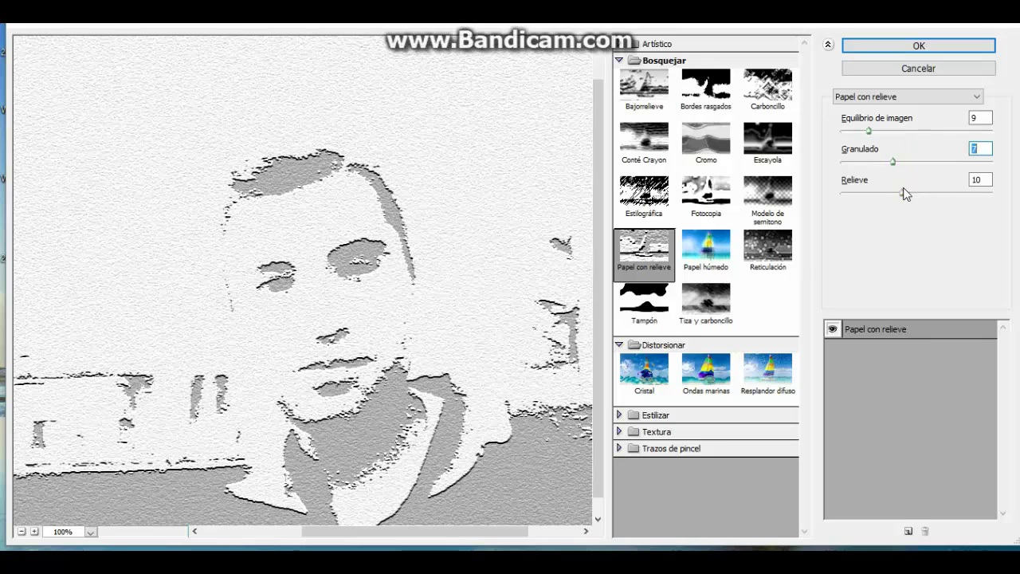
mouse_move(901, 195)
left_mouse_down()
mouse_move(870, 195)
mouse_move(937, 194)
mouse_move(985, 208)
mouse_move(961, 212)
left_mouse_up()
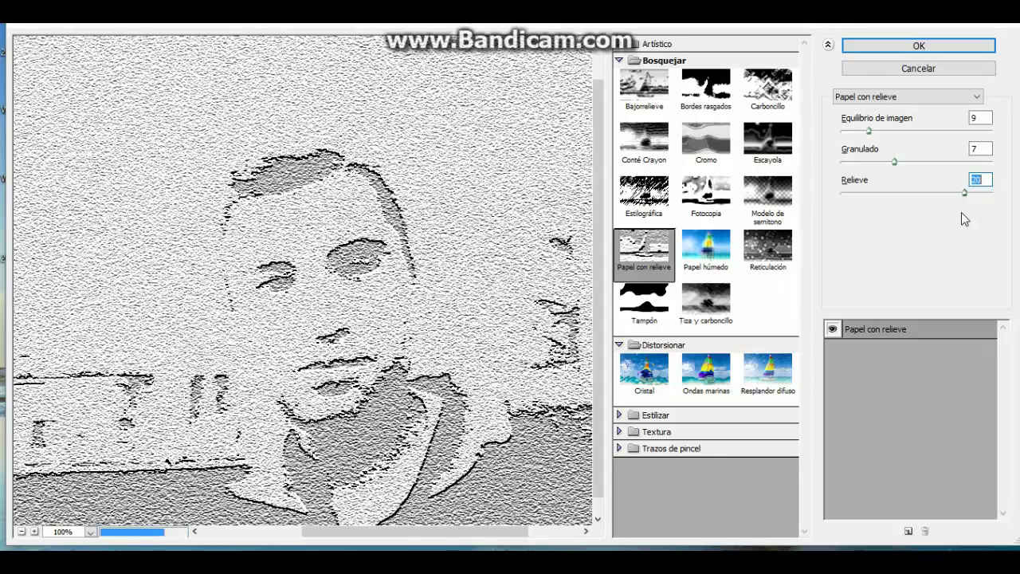
mouse_move(337, 204)
left_mouse_down()
mouse_move(393, 187)
mouse_move(382, 191)
left_mouse_up()
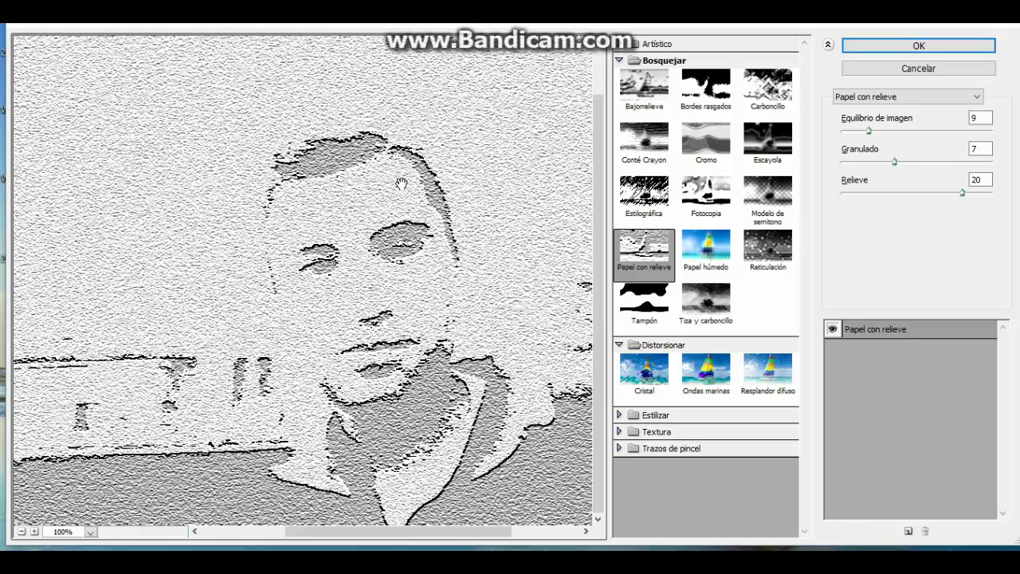
left_click_drag(420, 229, 383, 229)
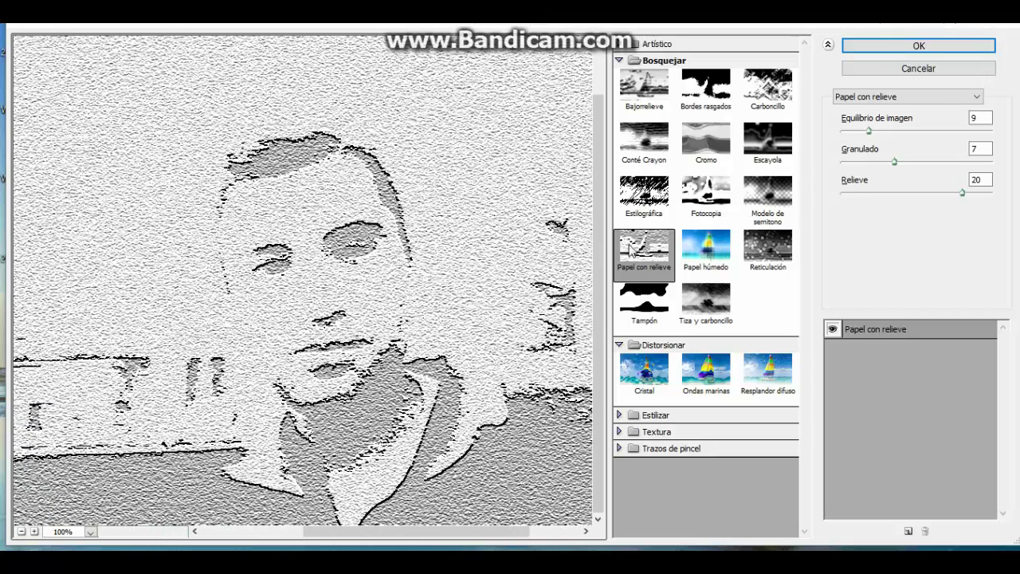
Preview Papel húmedo, testing Contraste at 100 before settling on 38
left_click(709, 265)
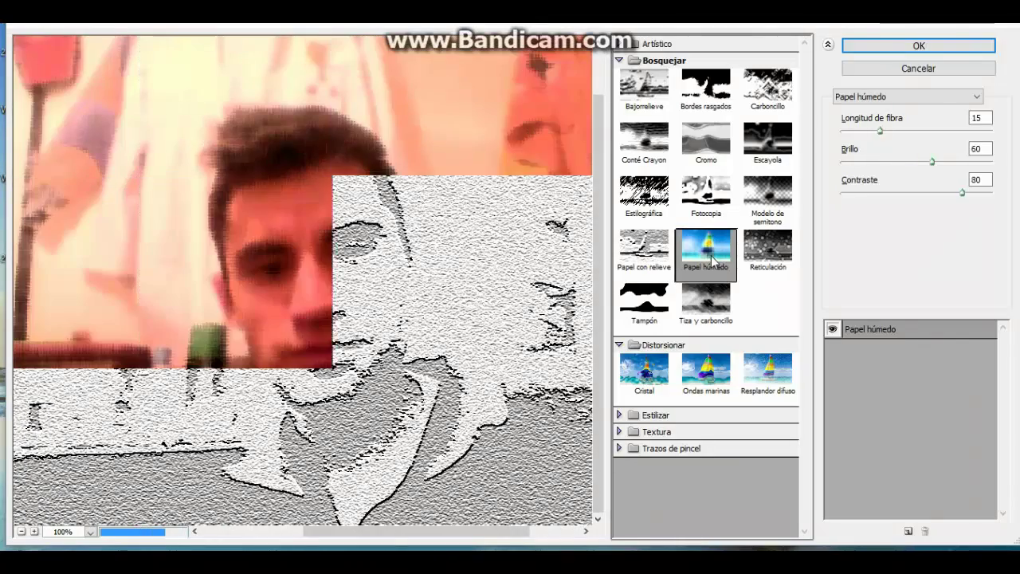
mouse_move(343, 302)
left_mouse_down()
mouse_move(396, 298)
mouse_move(353, 303)
mouse_move(406, 281)
mouse_move(383, 269)
left_mouse_up()
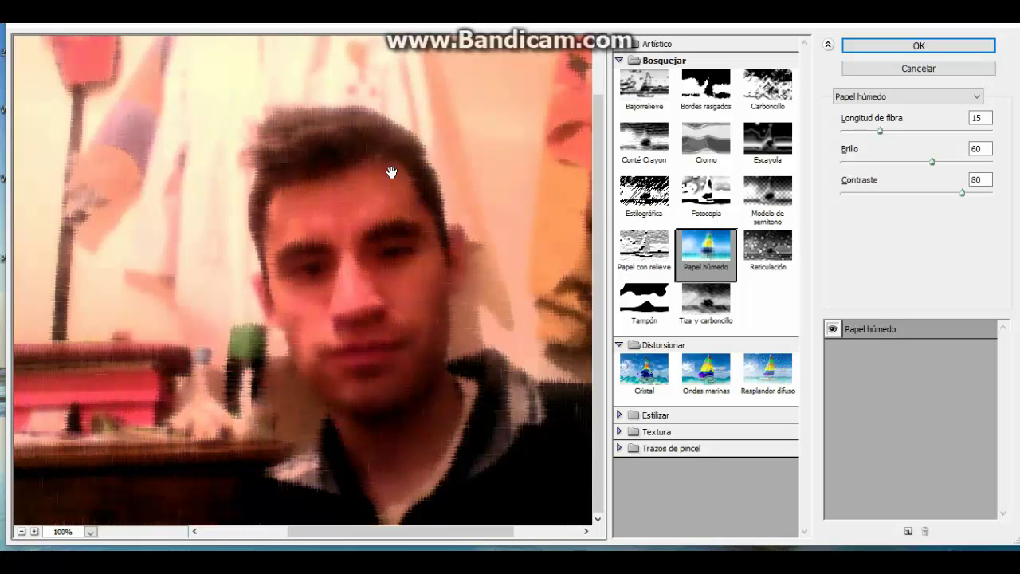
left_click_drag(391, 173, 396, 202)
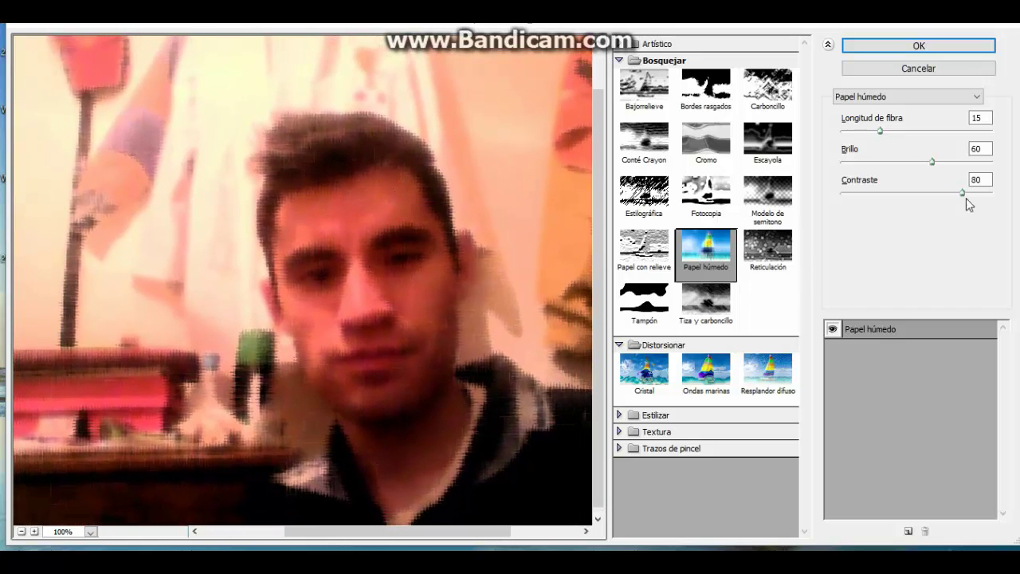
left_click_drag(962, 195, 994, 209)
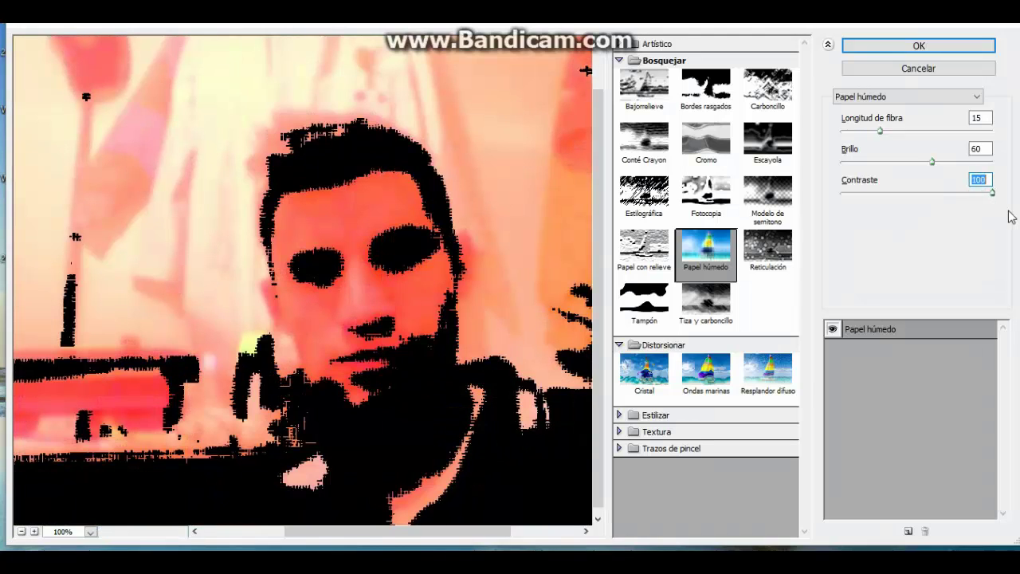
left_click_drag(952, 213, 899, 220)
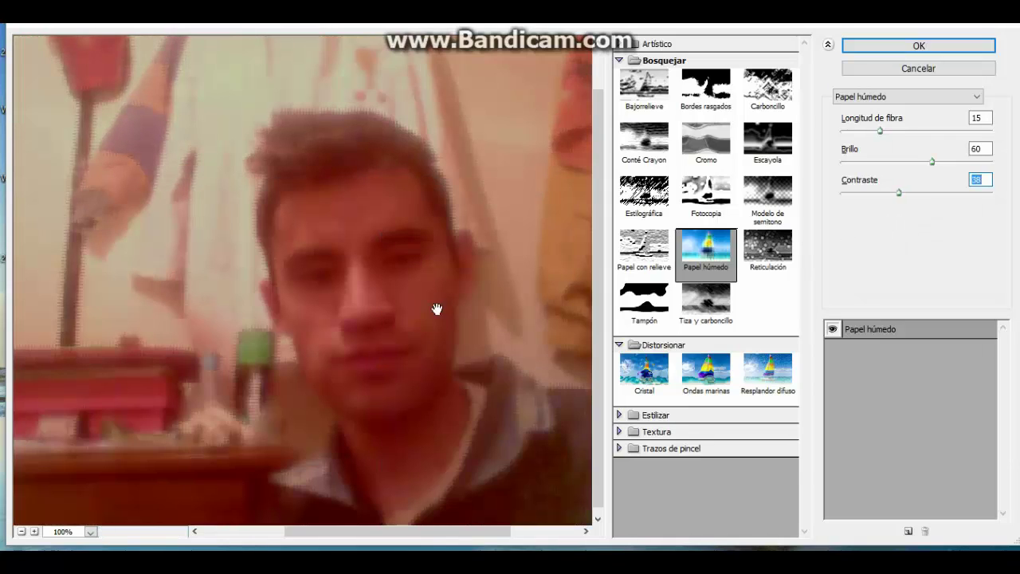
mouse_move(309, 295)
left_mouse_down()
mouse_move(369, 295)
mouse_move(376, 255)
left_mouse_up()
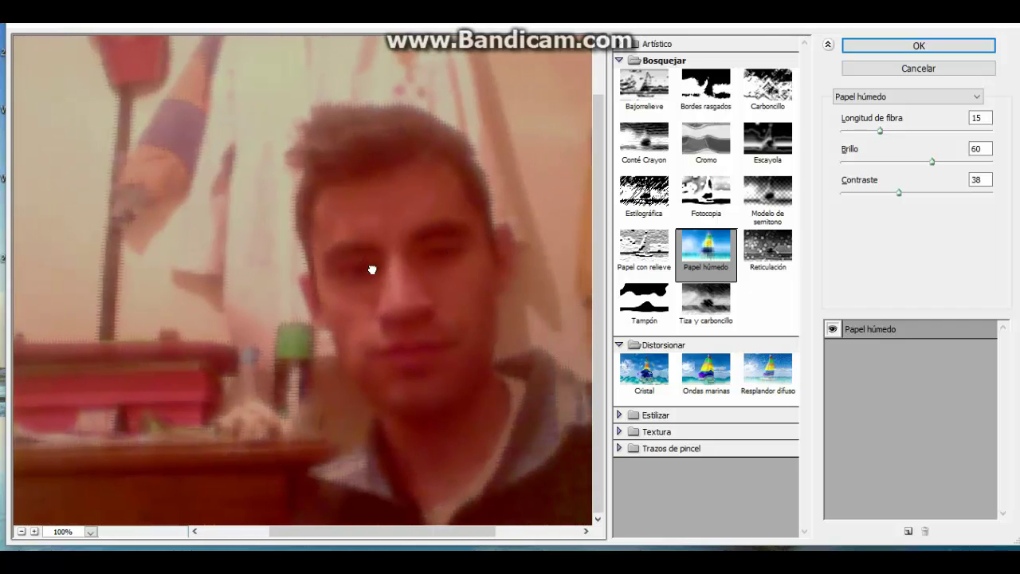
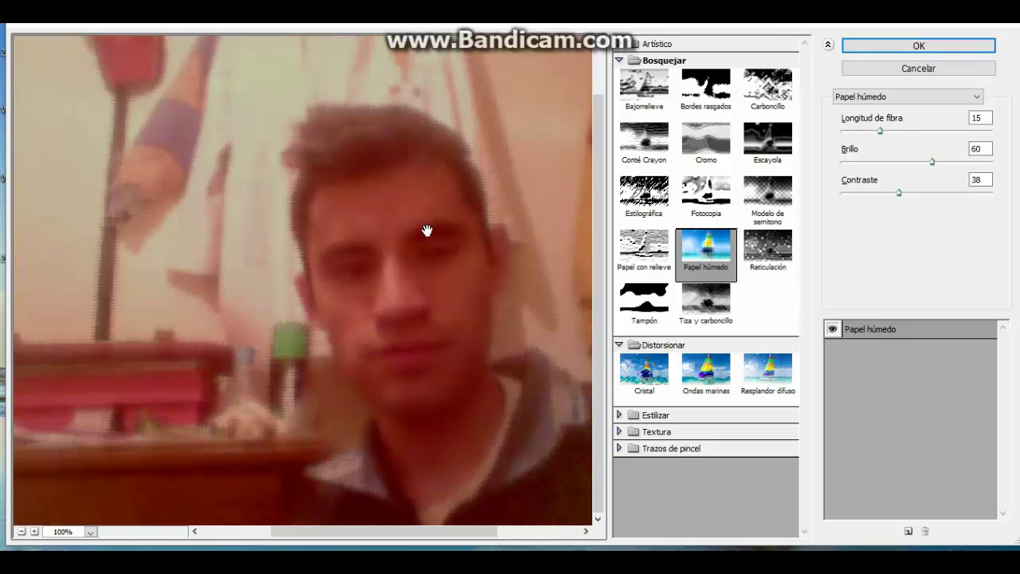
Set the Papel húmedo brightness (Brillo) to 71
left_click_drag(932, 162, 971, 162)
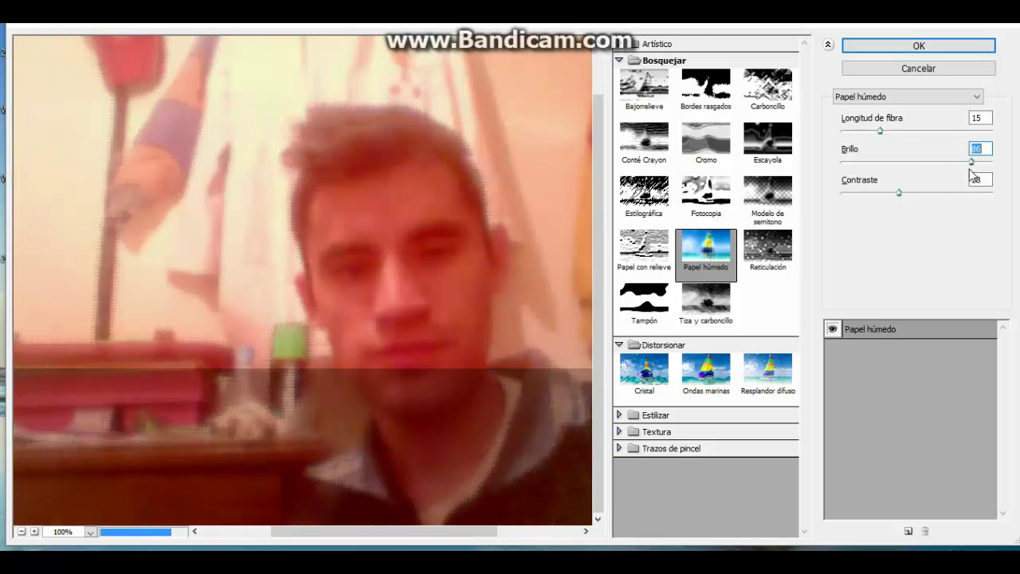
left_click_drag(972, 163, 993, 162)
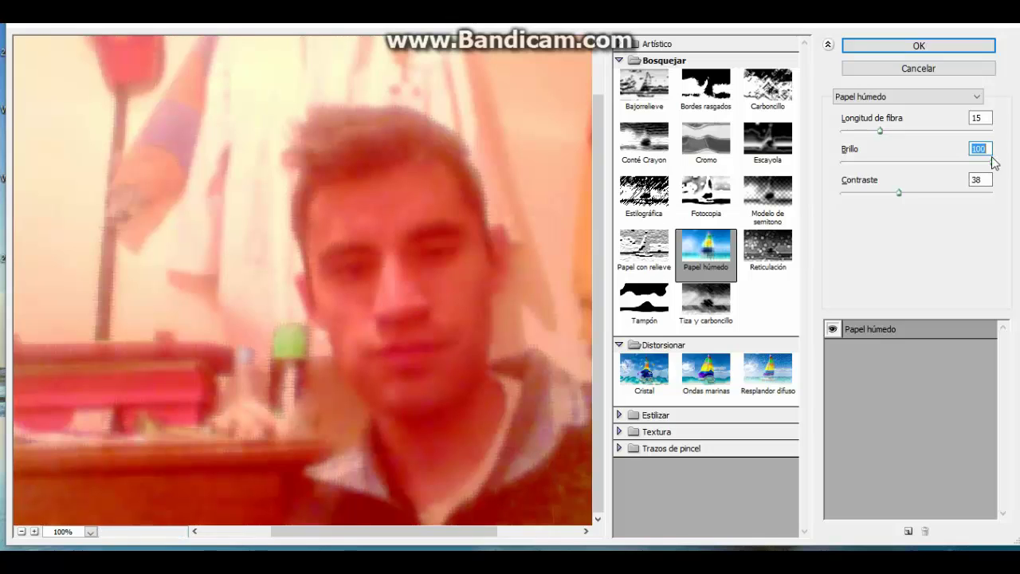
left_click_drag(994, 164, 953, 163)
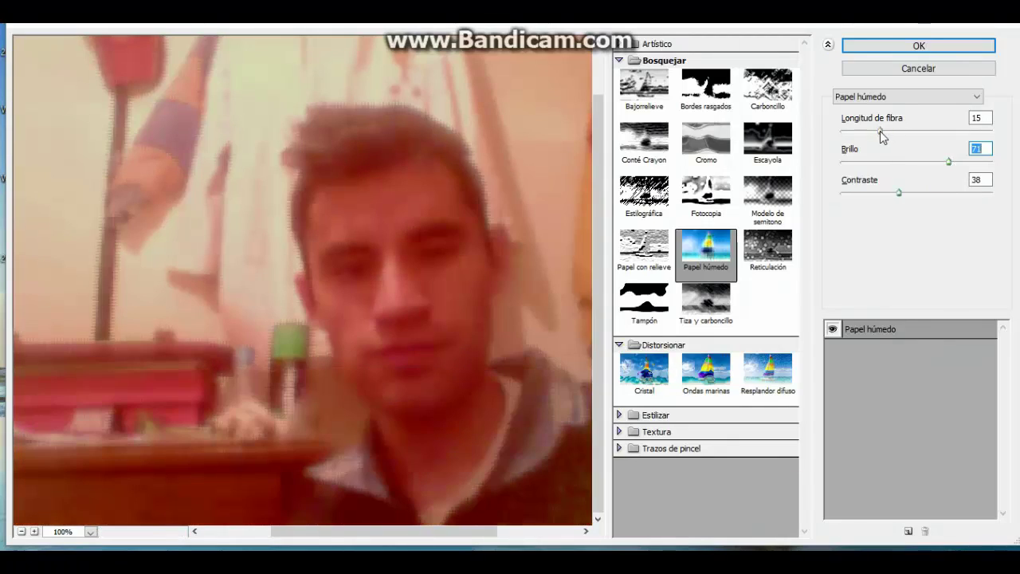
Shorten Longitud de fibra to 10 and pan around the preview
left_click_drag(881, 130, 925, 142)
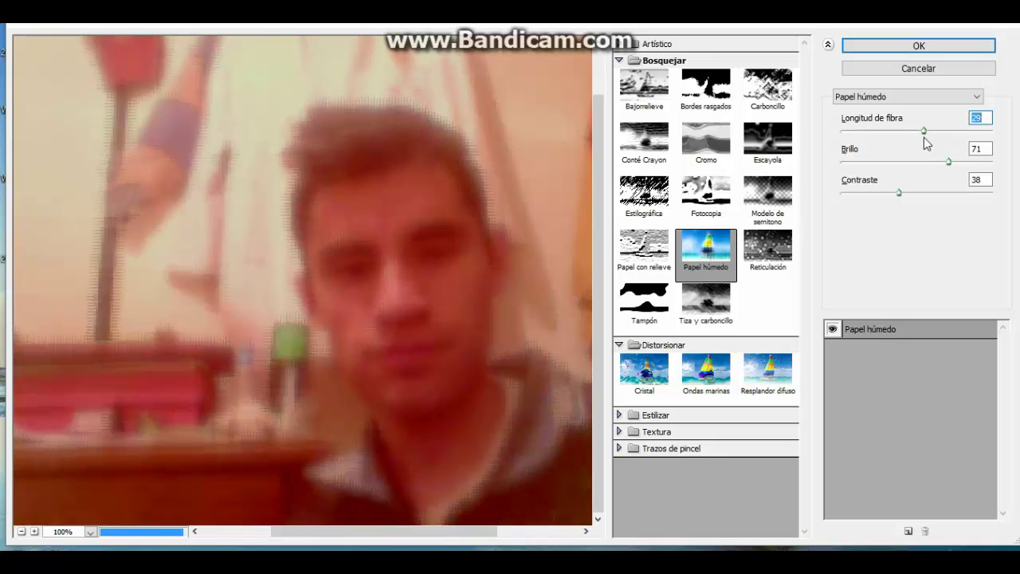
left_click_drag(925, 142, 866, 137)
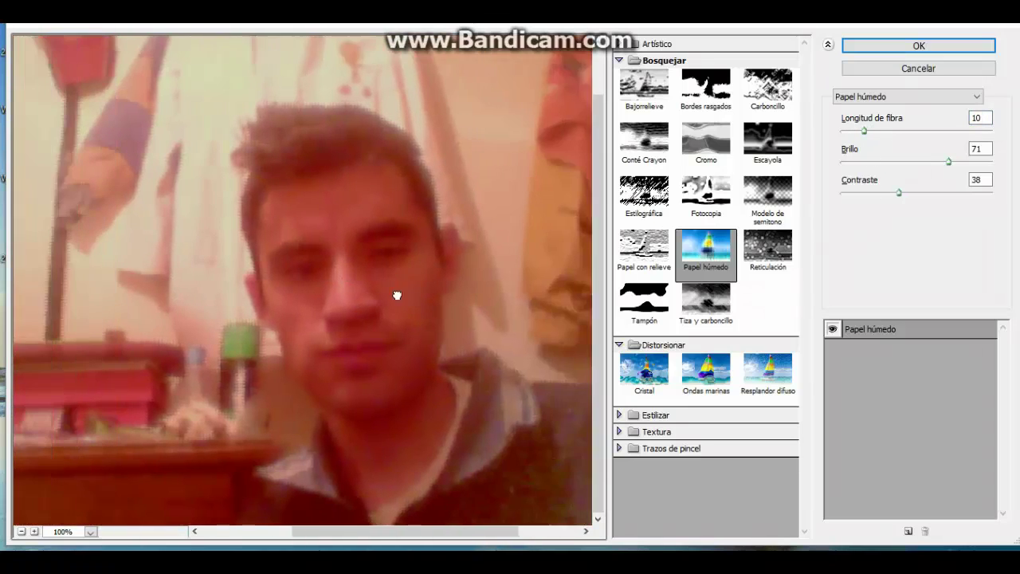
left_click_drag(399, 295, 517, 310)
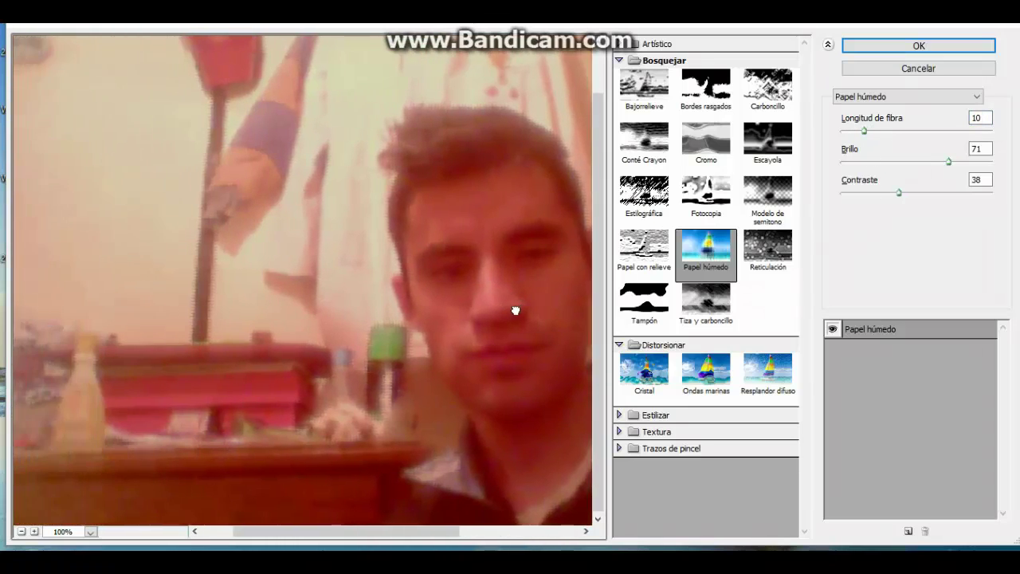
left_click_drag(326, 312, 247, 303)
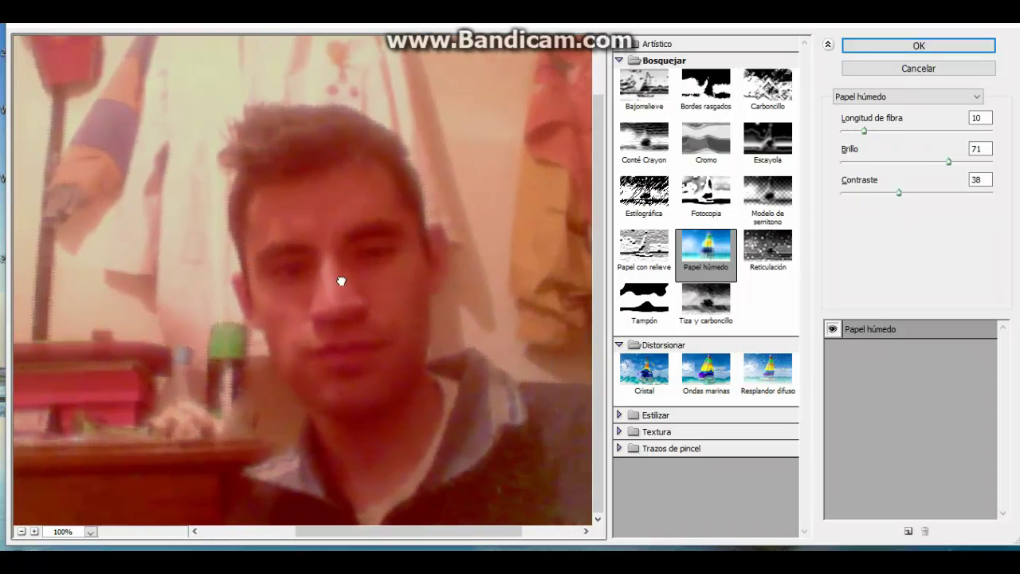
left_click_drag(341, 281, 360, 273)
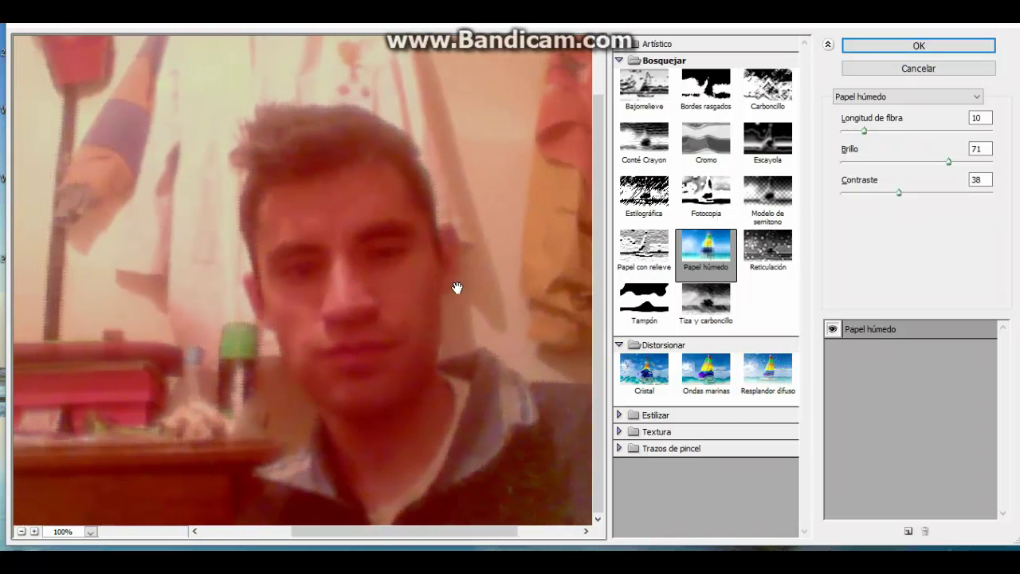
left_click_drag(457, 288, 440, 279)
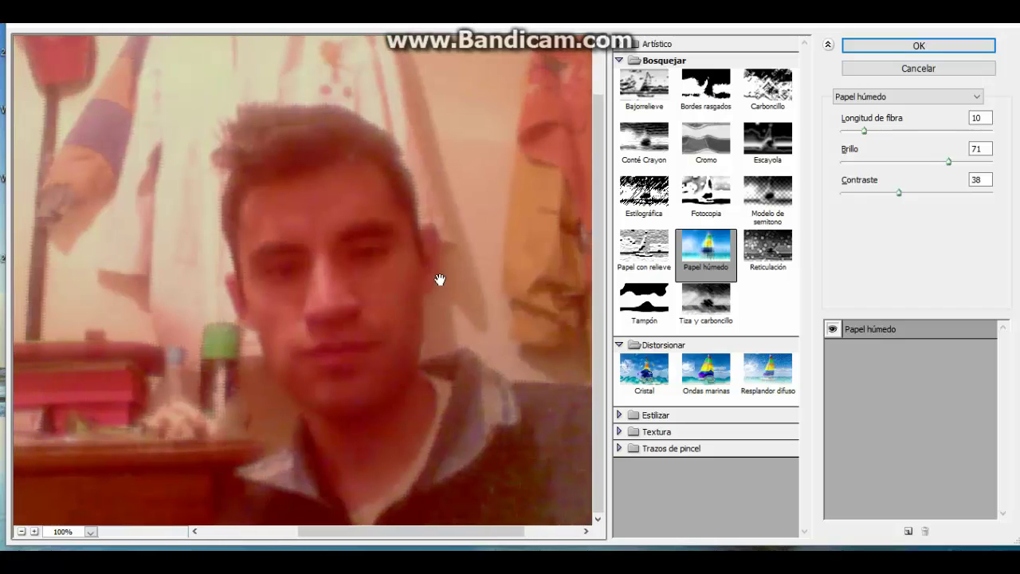
Switch to Reticulación with Nivel de fondo 26 and Nivel frontal 9
left_click(766, 257)
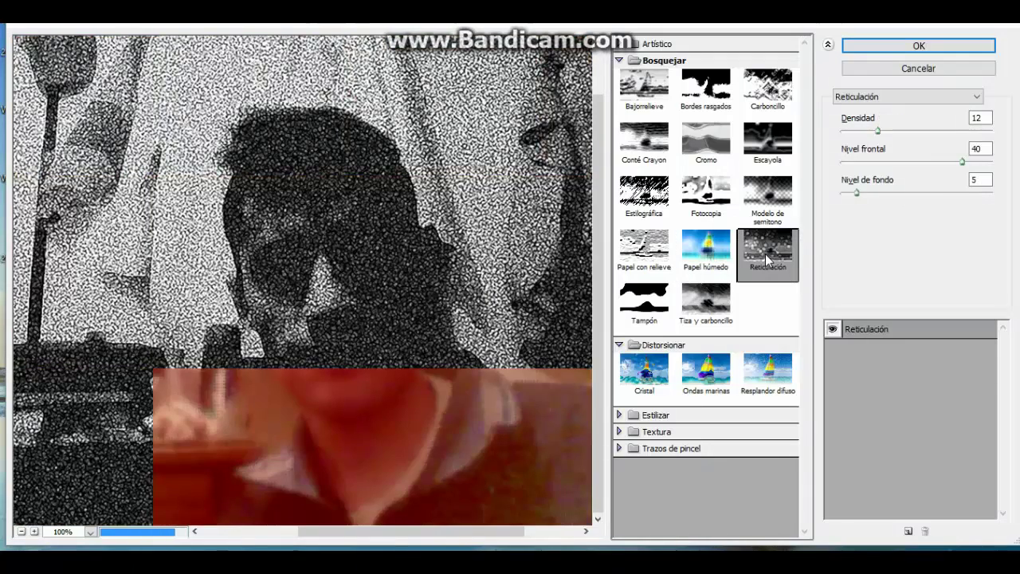
left_click_drag(388, 303, 359, 298)
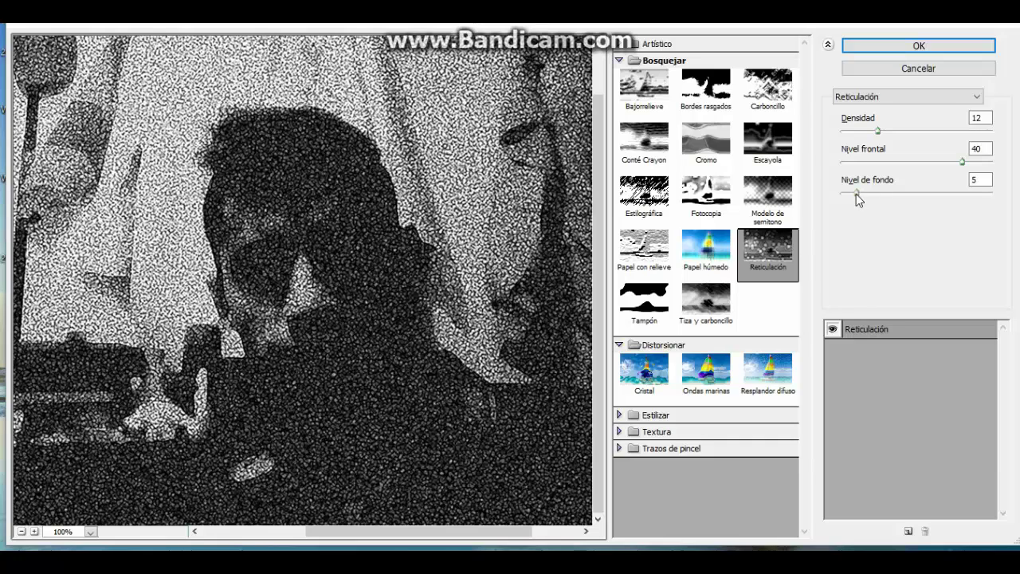
left_click_drag(856, 194, 922, 212)
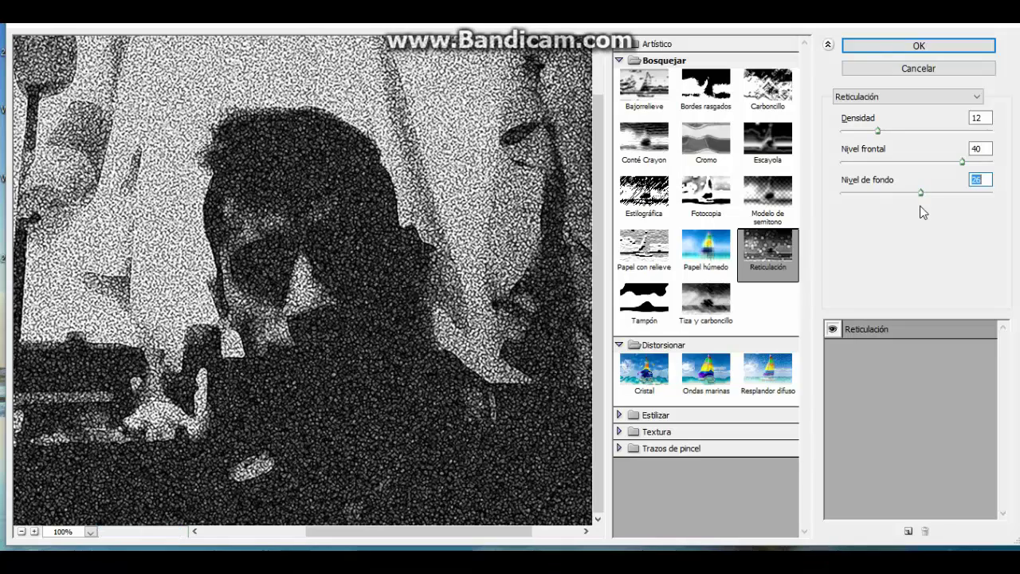
left_click_drag(302, 353, 321, 353)
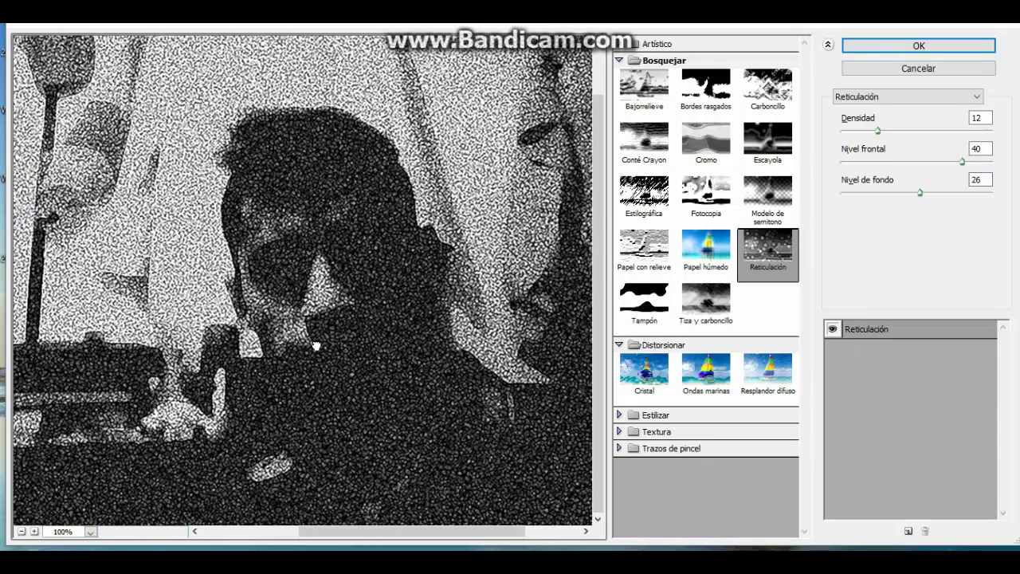
left_click_drag(961, 163, 871, 162)
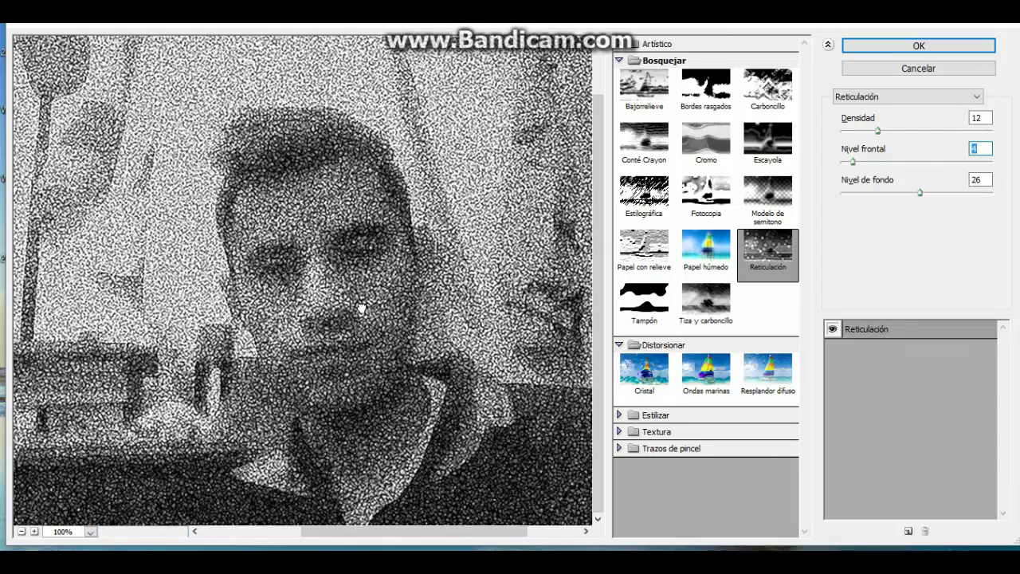
left_click_drag(364, 303, 375, 302)
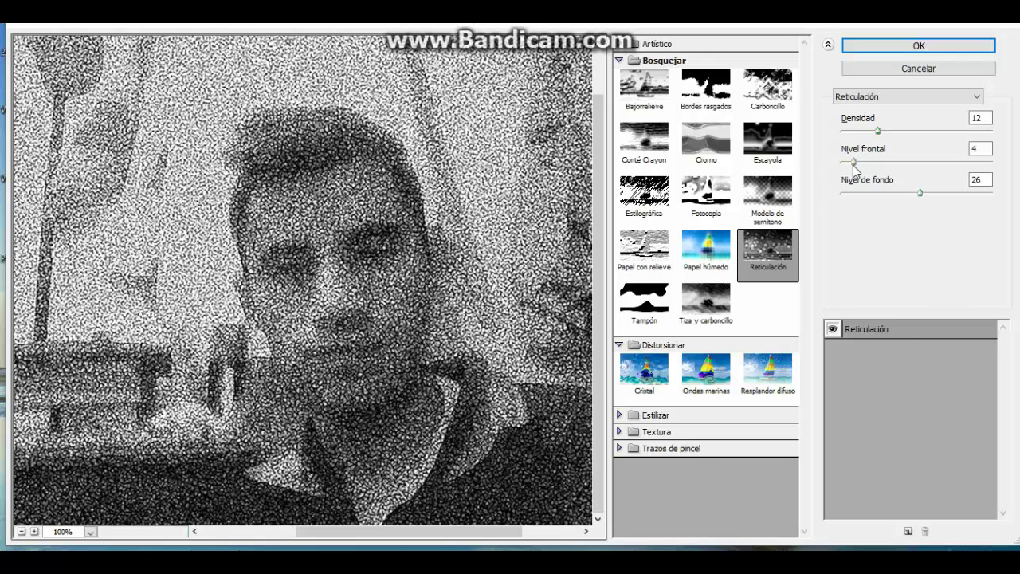
left_click_drag(855, 163, 870, 164)
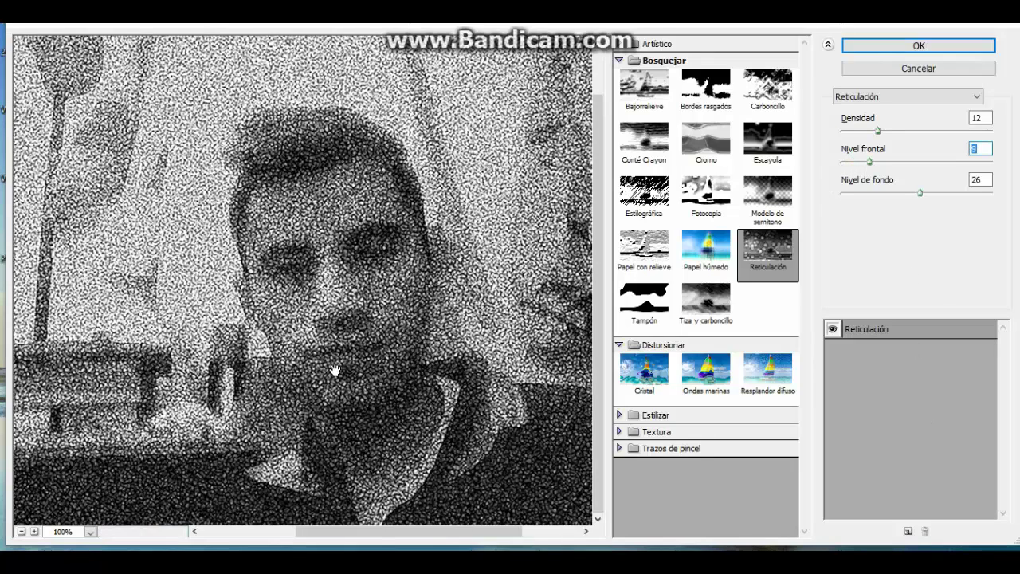
left_click_drag(335, 370, 357, 370)
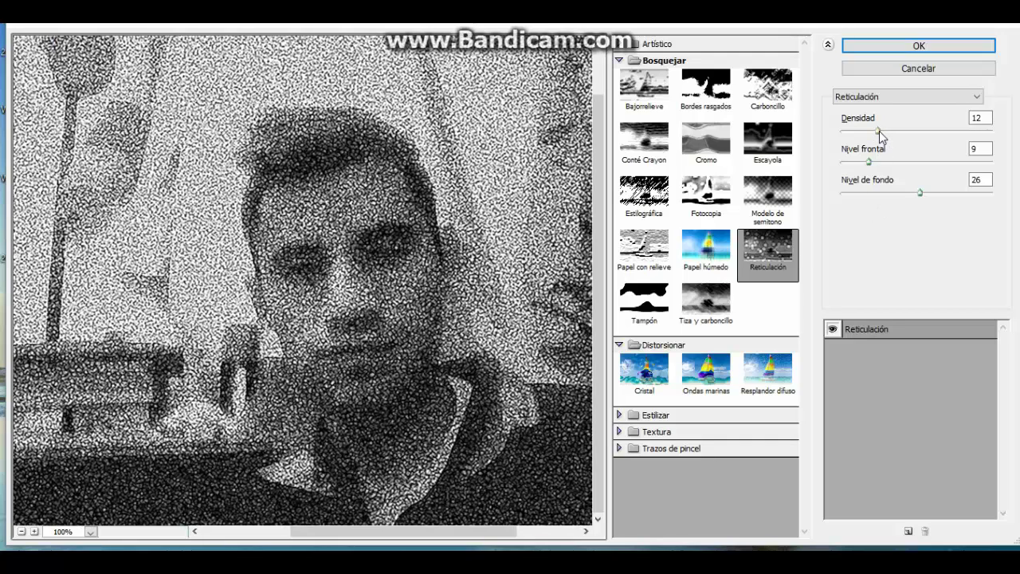
Raise the Reticulación Densidad to 29
left_click_drag(878, 130, 901, 131)
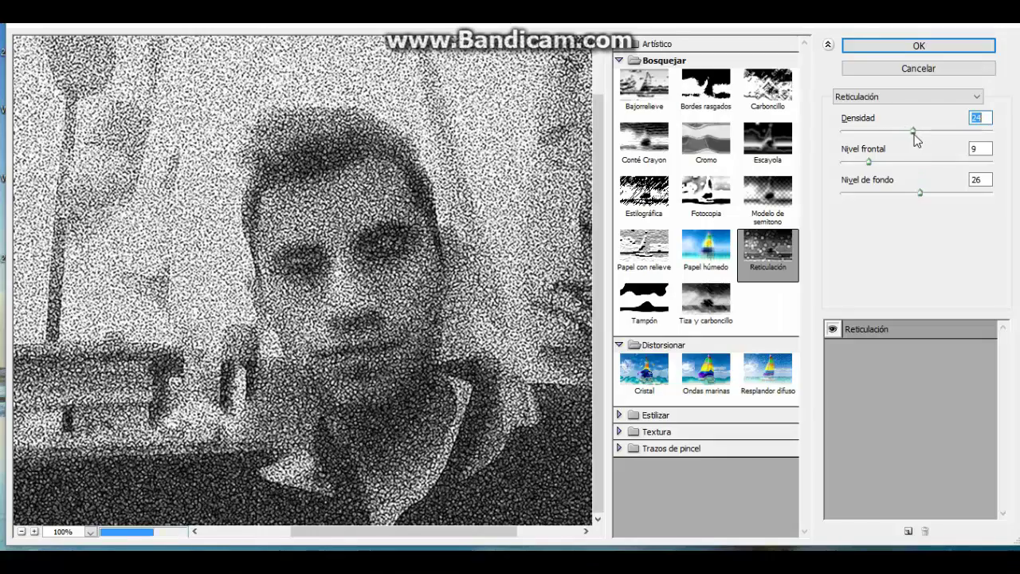
mouse_move(901, 132)
left_mouse_down()
mouse_move(924, 131)
mouse_move(884, 140)
left_mouse_up()
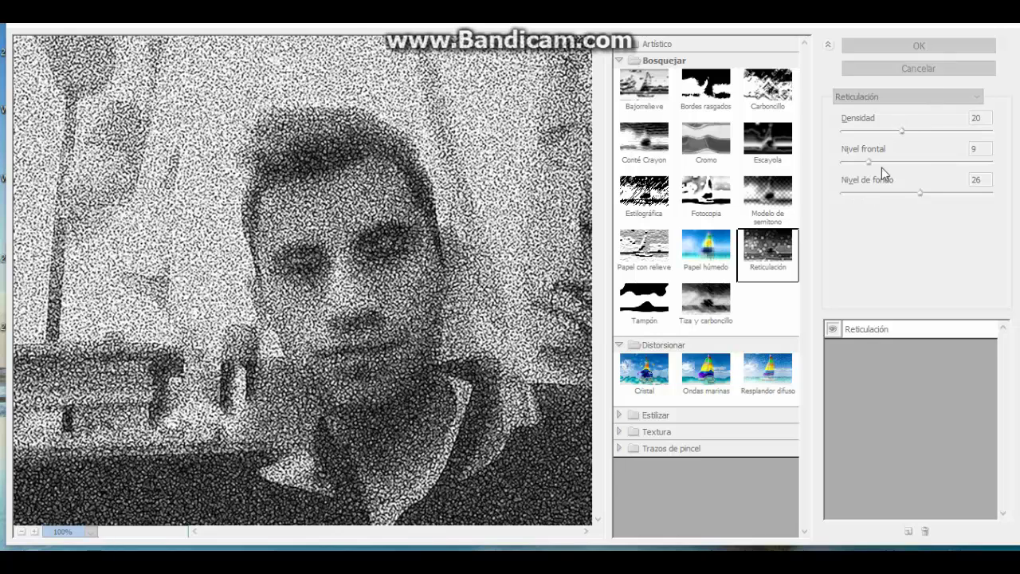
left_click_drag(901, 132, 912, 132)
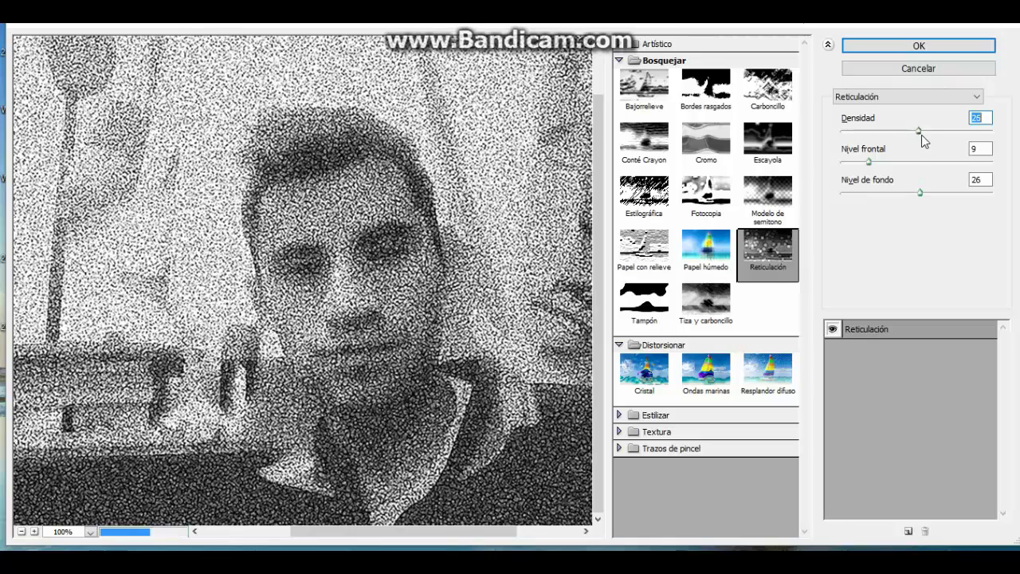
left_click_drag(912, 131, 928, 131)
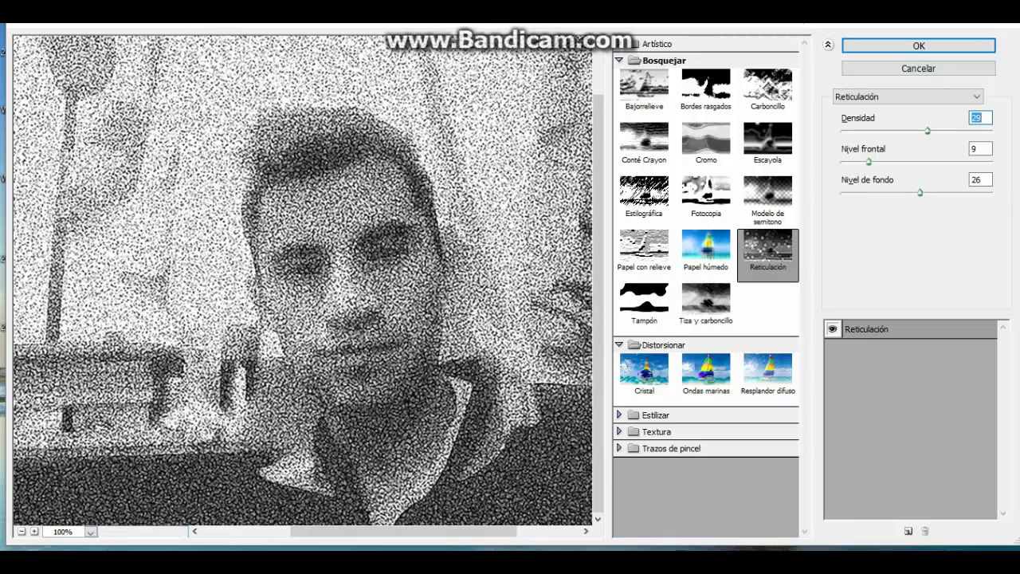
mouse_move(313, 300)
left_mouse_down()
mouse_move(369, 284)
mouse_move(305, 285)
left_mouse_up()
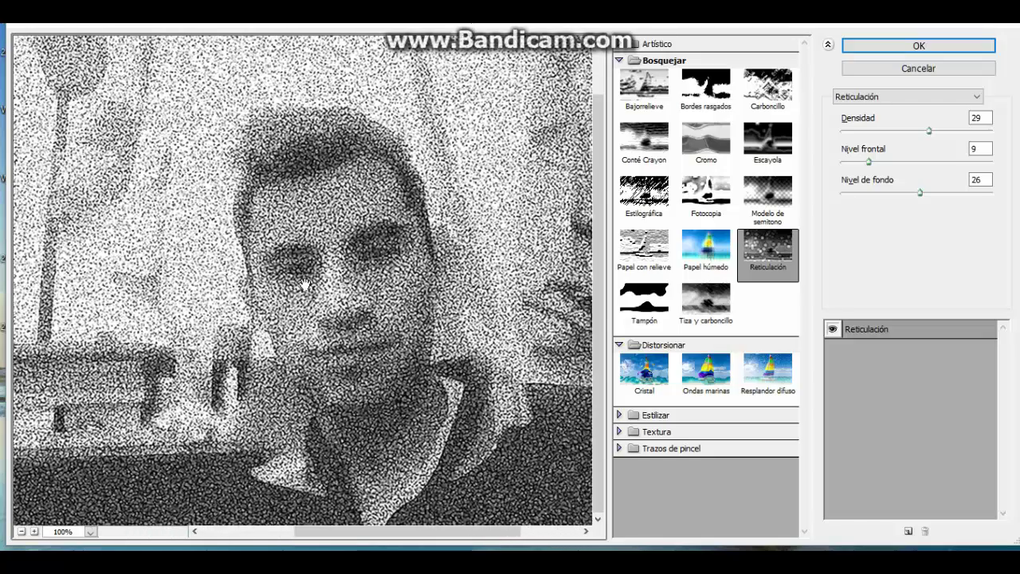
Apply Tampón with Equilibrio de luz y sombra 11 and Suavizado 23, recentring the face
left_click(640, 313)
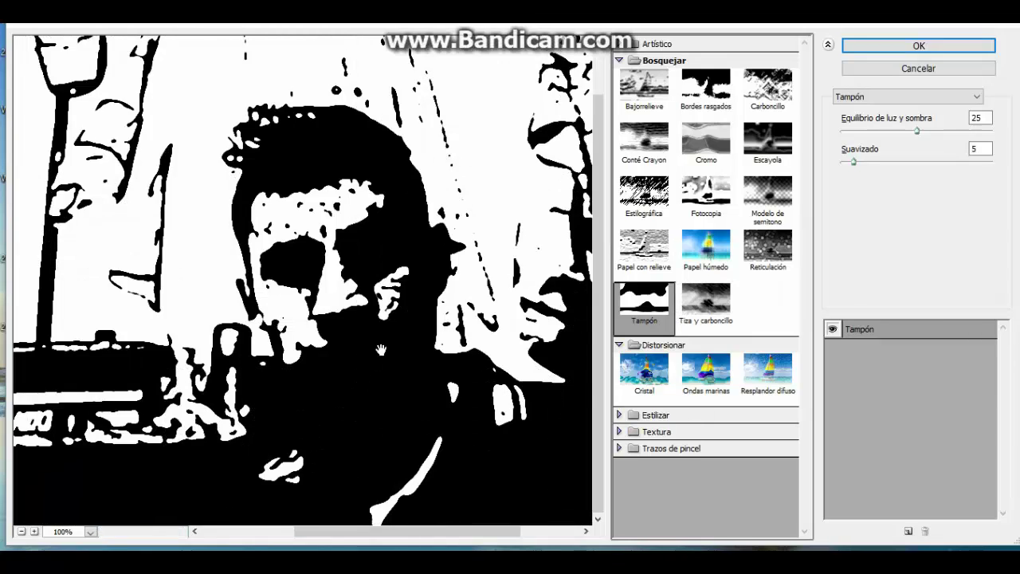
left_click_drag(381, 349, 451, 321)
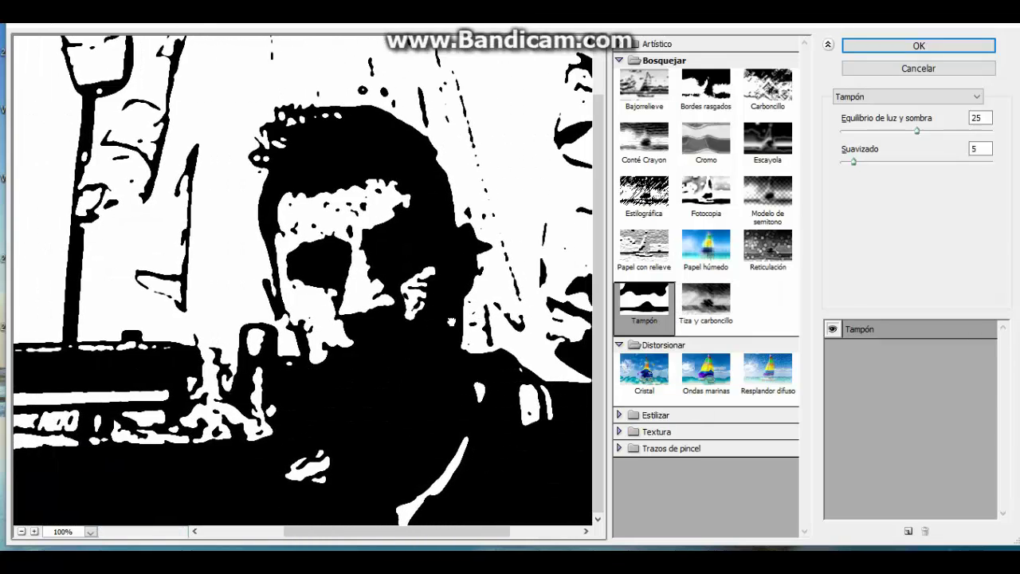
left_click_drag(853, 161, 881, 161)
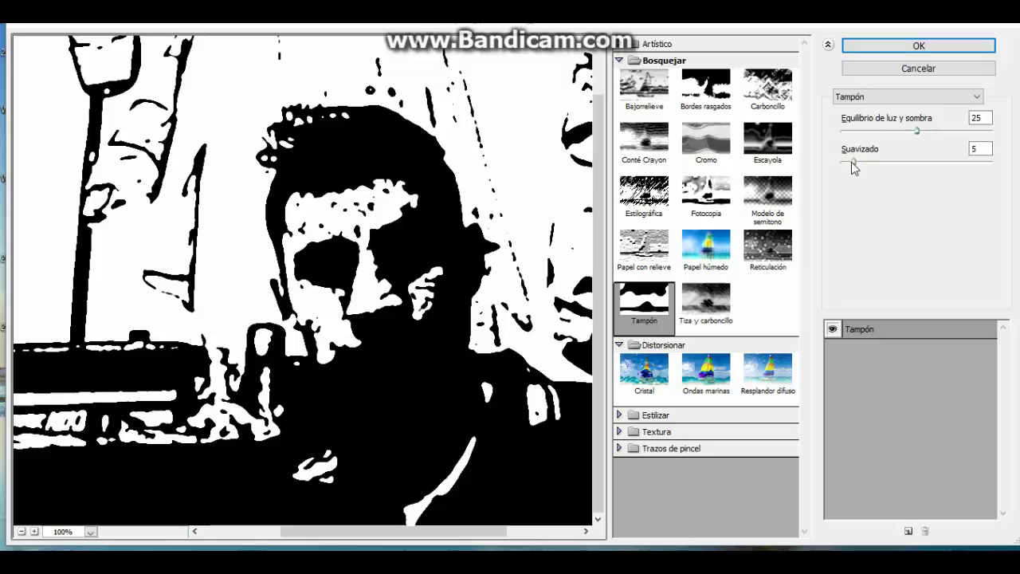
left_click(913, 163)
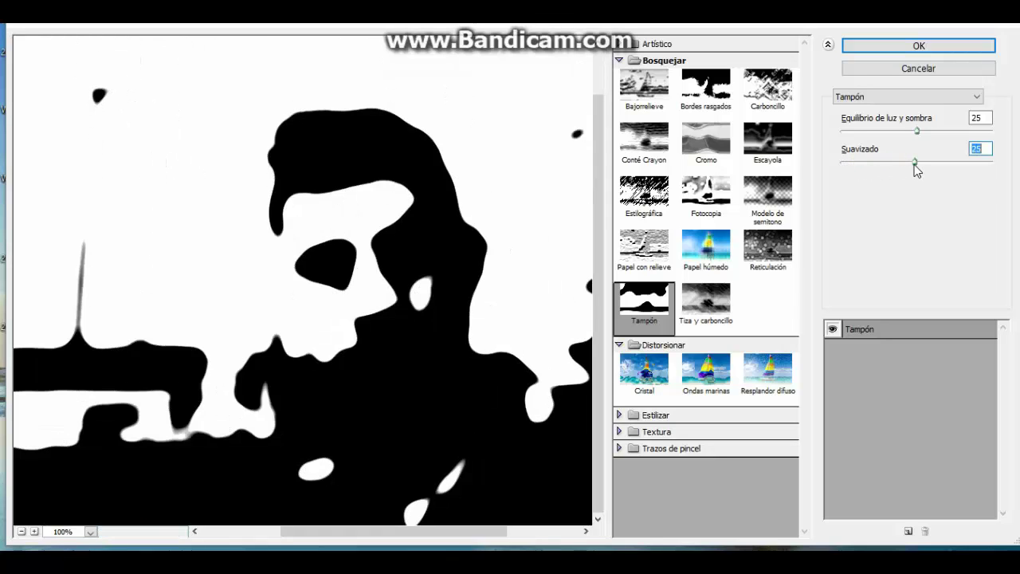
mouse_move(914, 163)
left_mouse_down()
mouse_move(928, 163)
mouse_move(911, 162)
mouse_move(943, 132)
mouse_move(853, 134)
mouse_move(876, 132)
left_mouse_up()
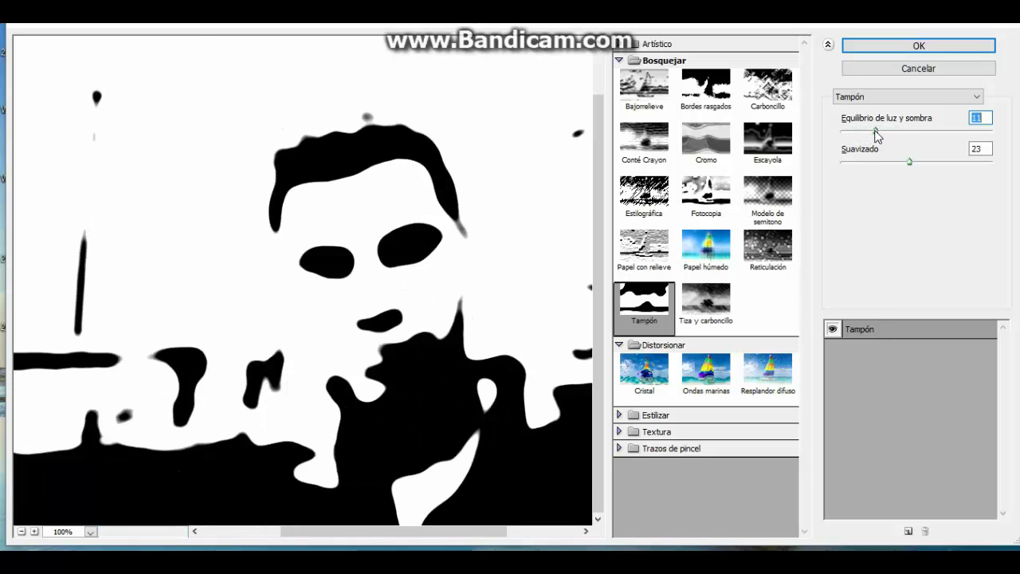
mouse_move(362, 307)
left_mouse_down()
mouse_move(461, 308)
mouse_move(296, 307)
mouse_move(391, 296)
mouse_move(182, 278)
mouse_move(364, 276)
mouse_move(332, 266)
left_mouse_up()
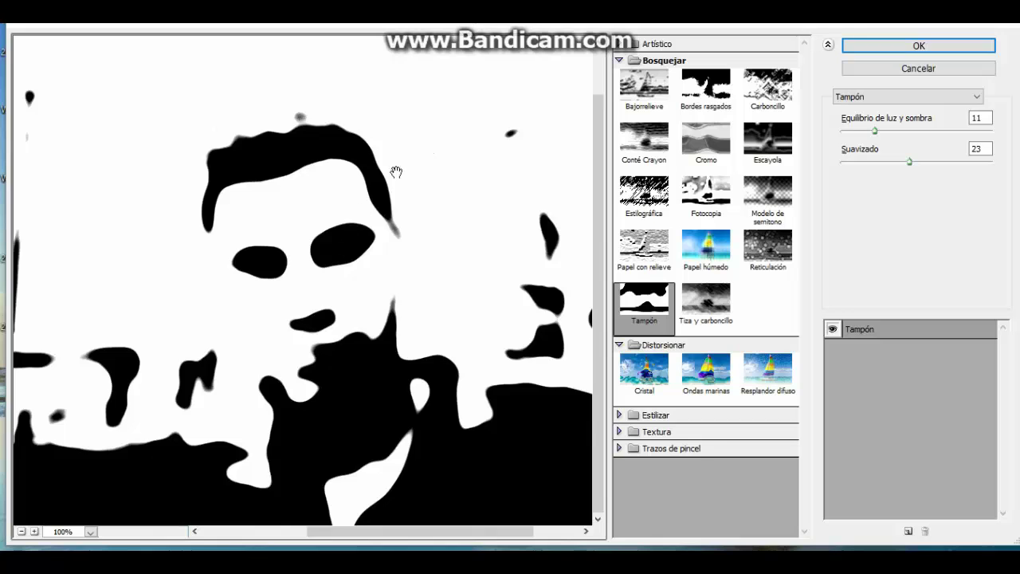
mouse_move(396, 169)
left_mouse_down()
mouse_move(414, 196)
mouse_move(397, 185)
left_mouse_up()
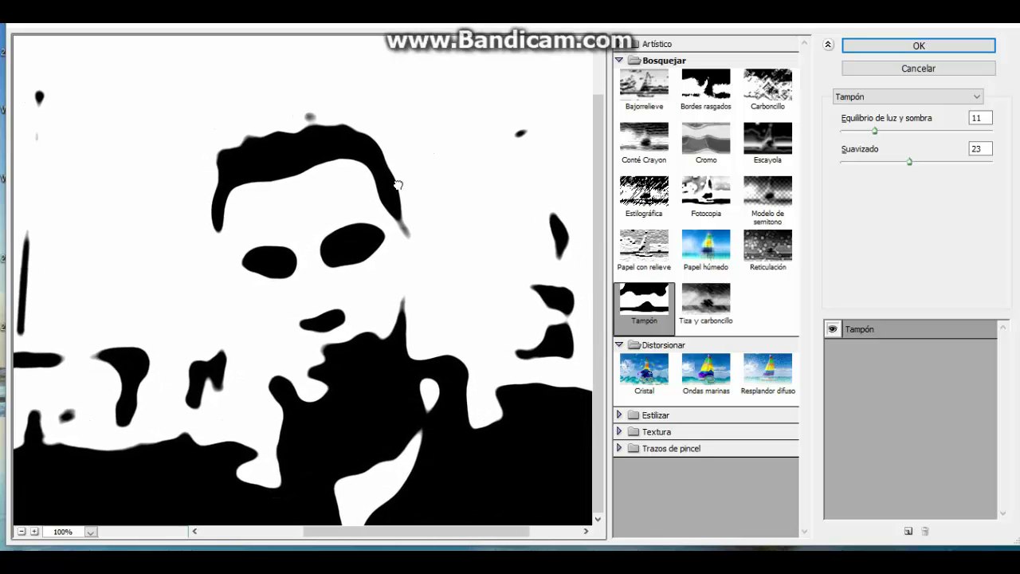
Switch to Tiza y carboncillo and set Presión de trazo to 2
left_click(727, 313)
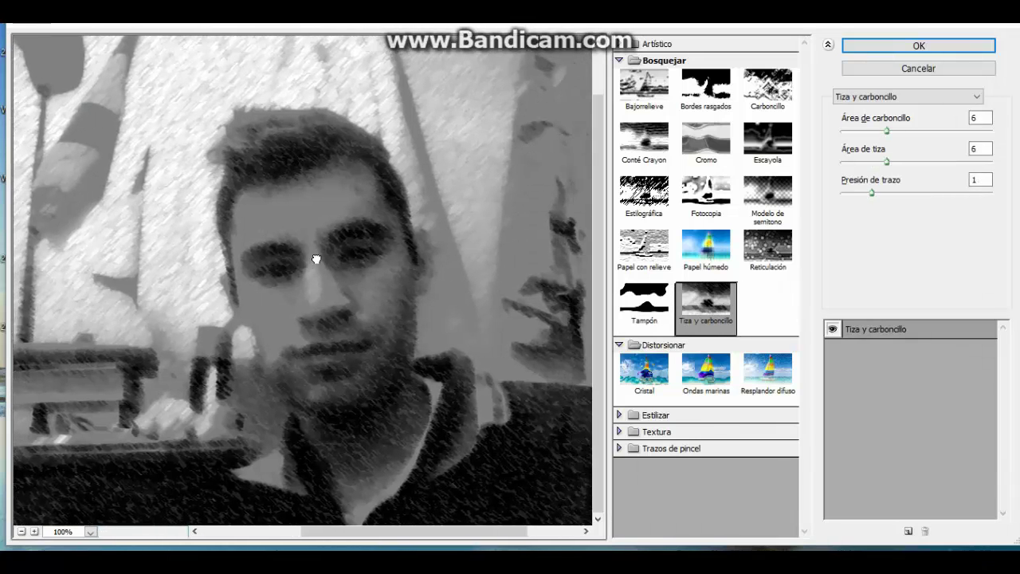
mouse_move(324, 273)
left_mouse_down()
mouse_move(364, 262)
mouse_move(322, 264)
left_mouse_up()
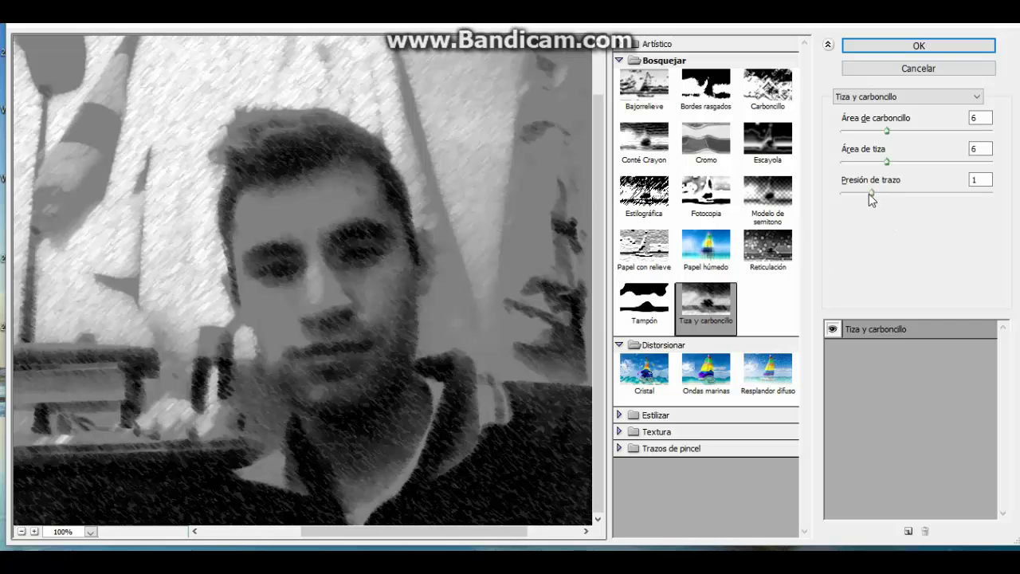
left_click_drag(872, 193, 905, 200)
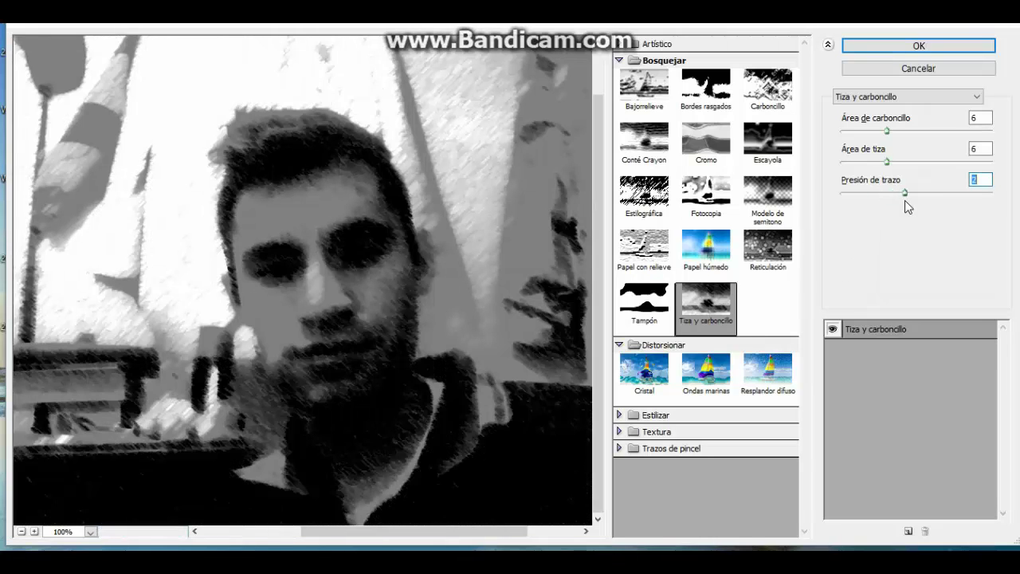
left_click_drag(284, 296, 293, 288)
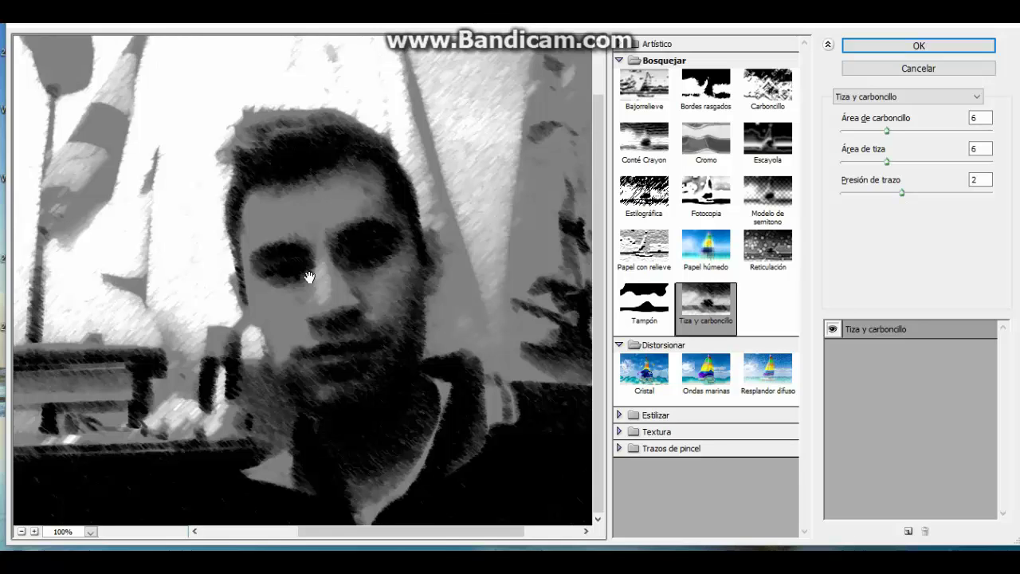
left_click(309, 277)
Set Área de tiza to 4 and Área de carboncillo to 6
mouse_move(888, 163)
left_mouse_down()
mouse_move(926, 176)
mouse_move(873, 177)
left_mouse_up()
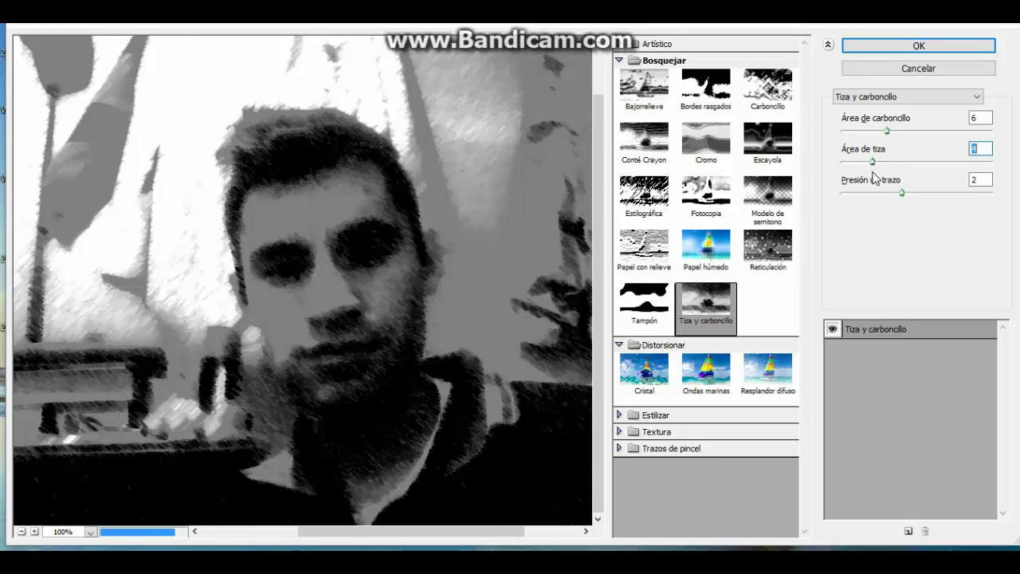
left_click(489, 250)
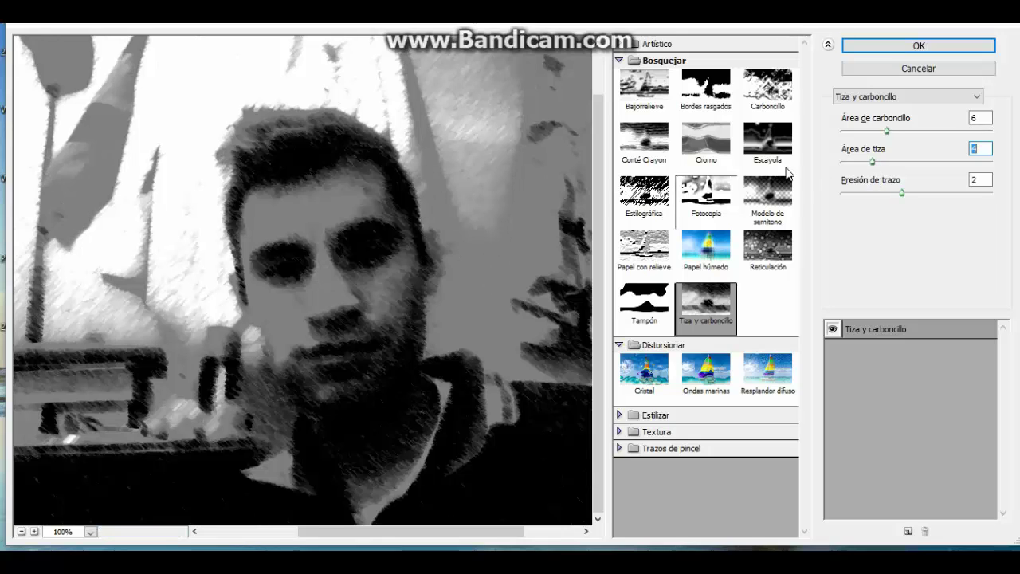
mouse_move(887, 131)
left_mouse_down()
mouse_move(903, 133)
mouse_move(859, 135)
left_mouse_up()
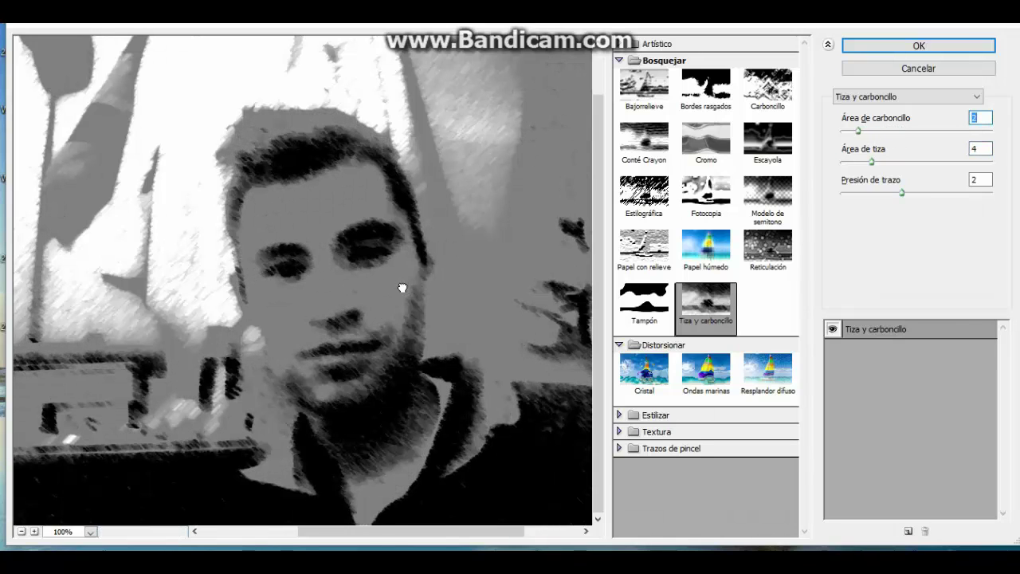
left_click_drag(403, 288, 423, 284)
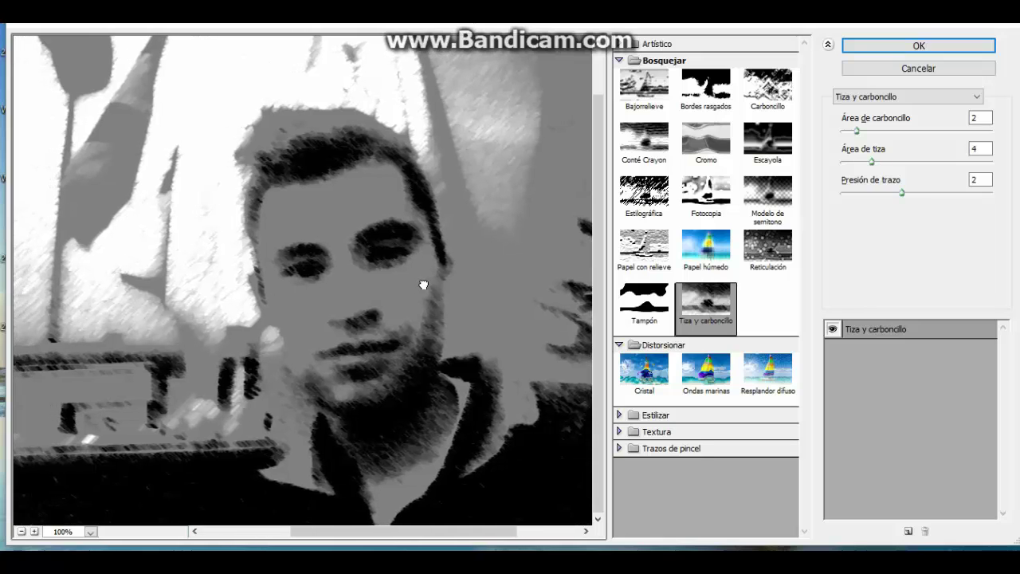
left_click_drag(856, 131, 870, 132)
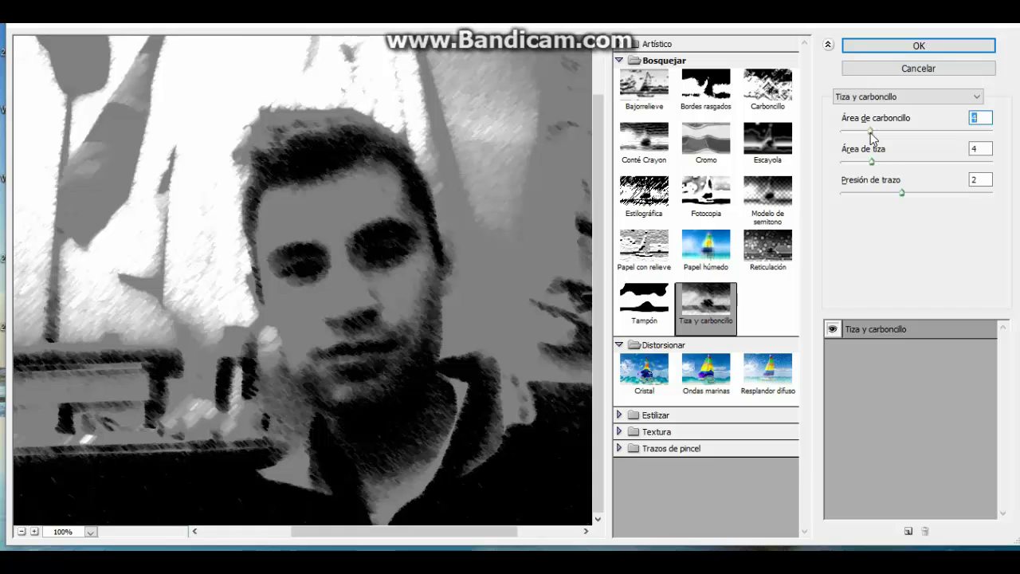
left_click_drag(872, 137, 885, 140)
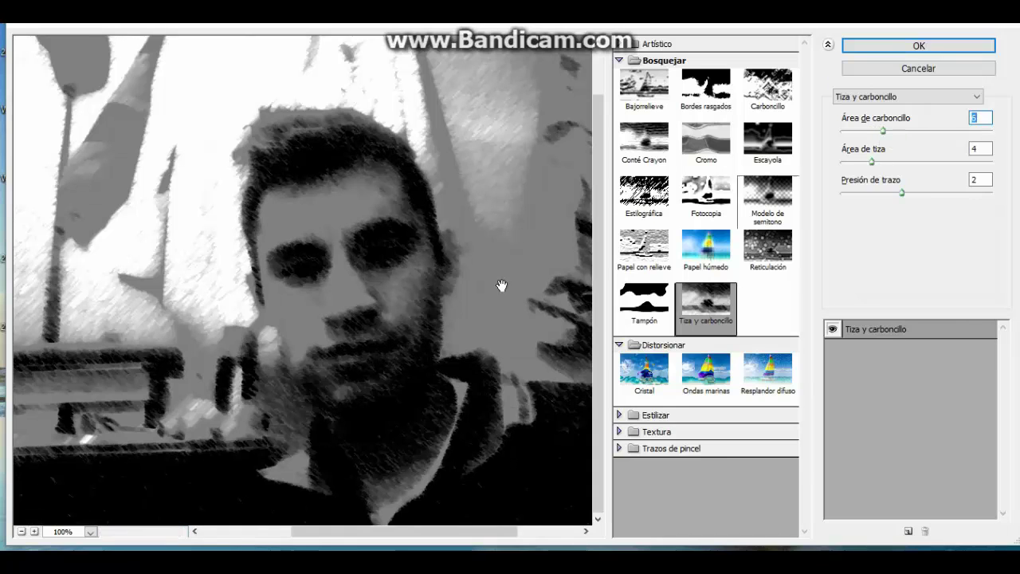
mouse_move(416, 315)
left_mouse_down()
mouse_move(431, 317)
mouse_move(412, 313)
left_mouse_up()
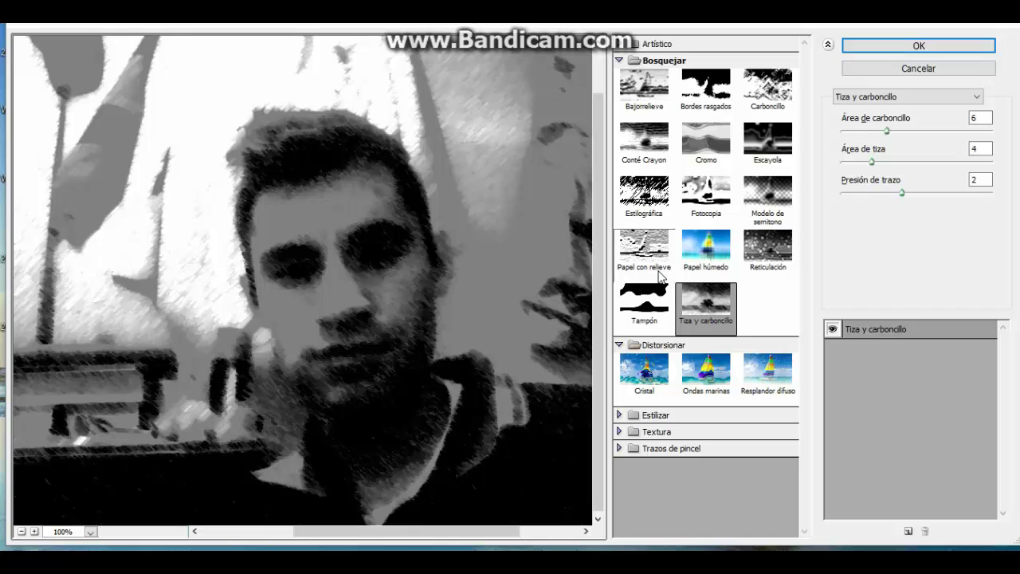
Collapse Bosquejar and expand Distorsionar to show Cristal, Ondas marinas and Resplandor difuso
left_click(624, 47)
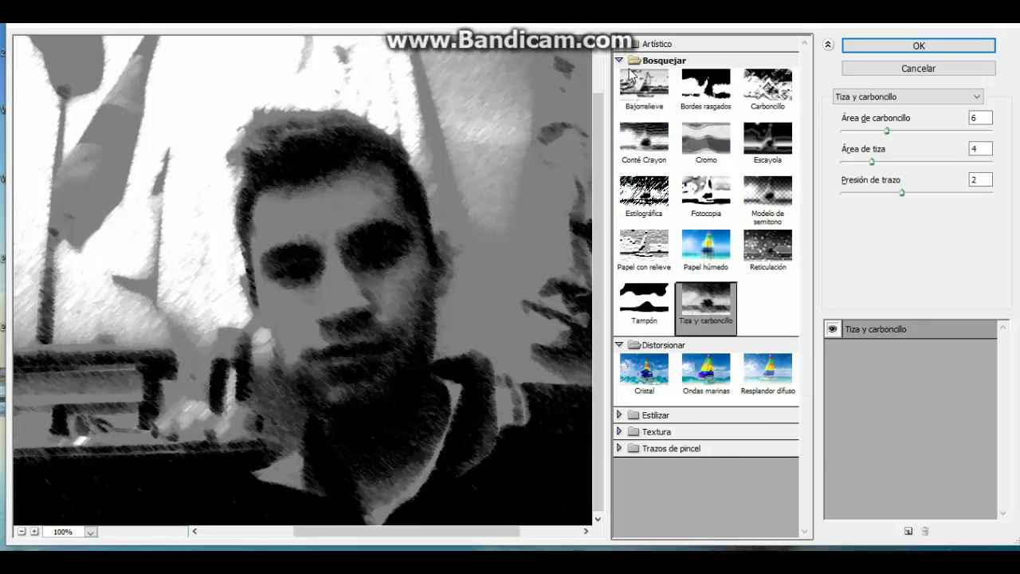
left_click(626, 61)
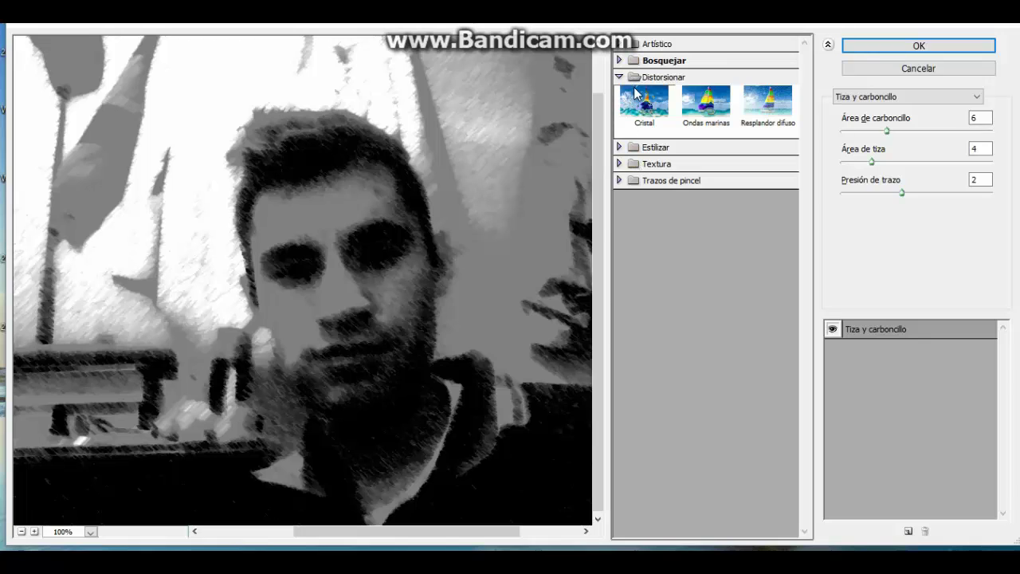
left_click(828, 44)
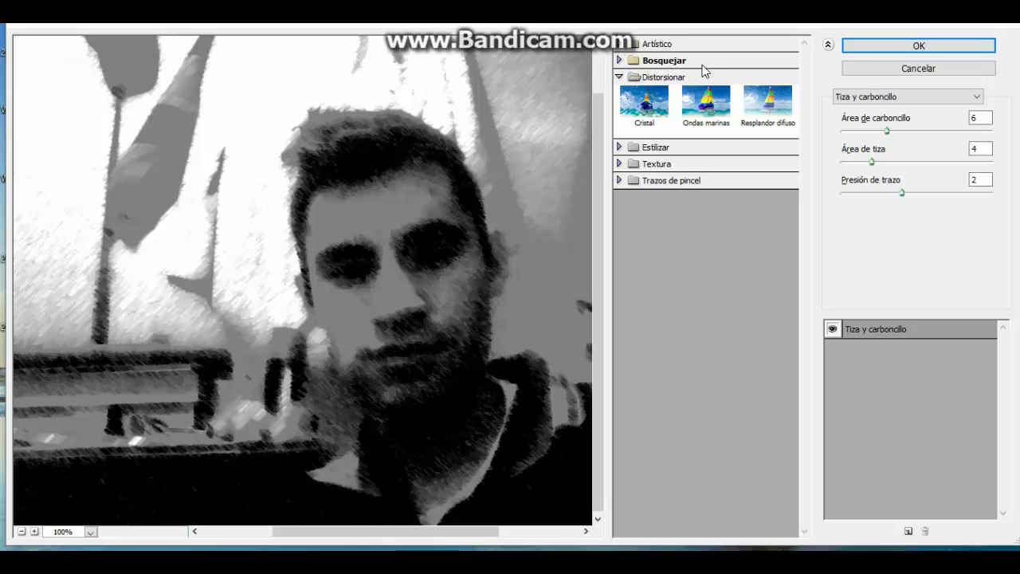
left_click(635, 77)
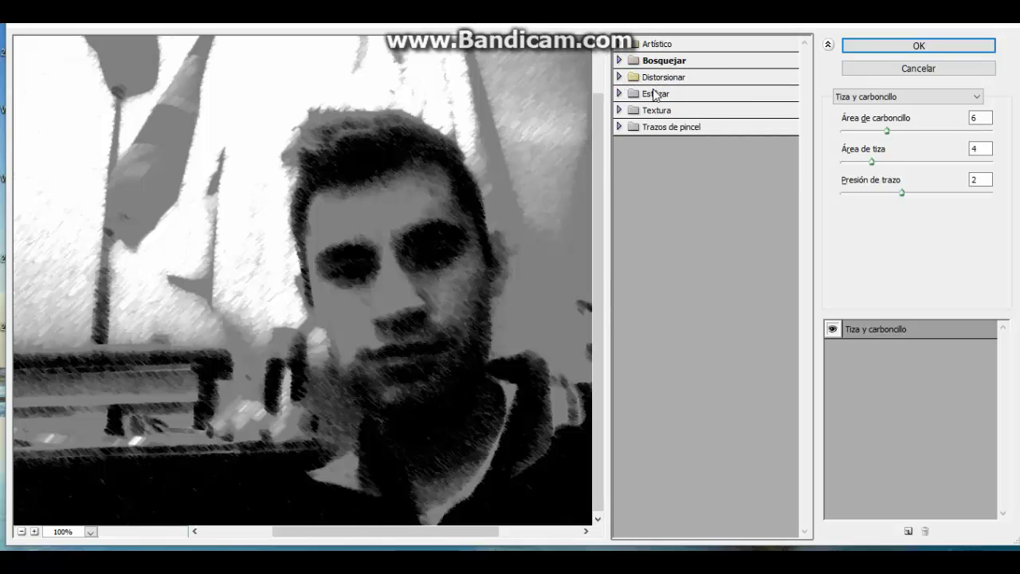
left_click(649, 78)
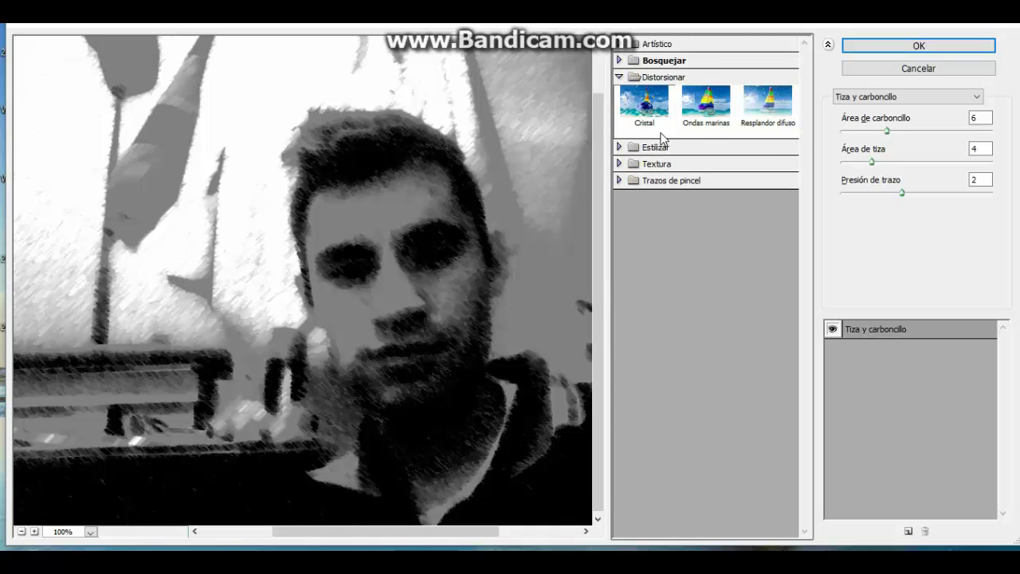
Apply Cristal with Escala 119, Suavizado 6 and Distorsión 3
left_click(647, 119)
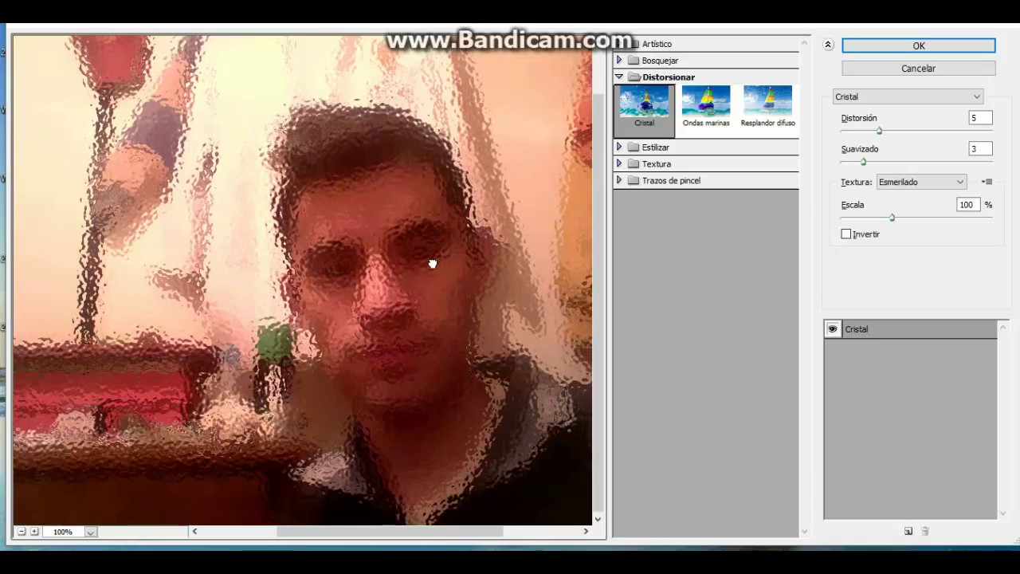
left_click_drag(439, 257, 428, 264)
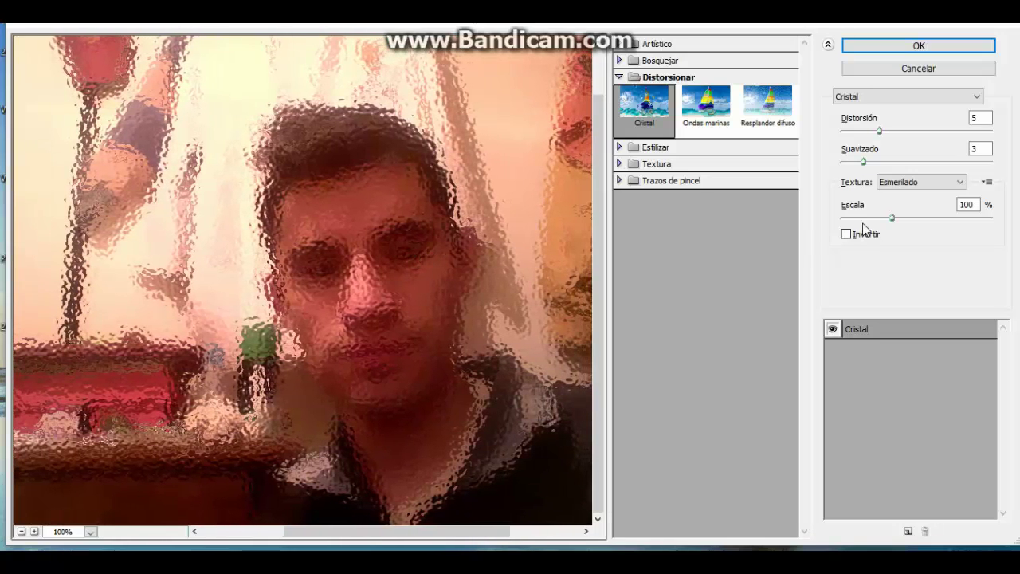
left_click_drag(893, 220, 912, 220)
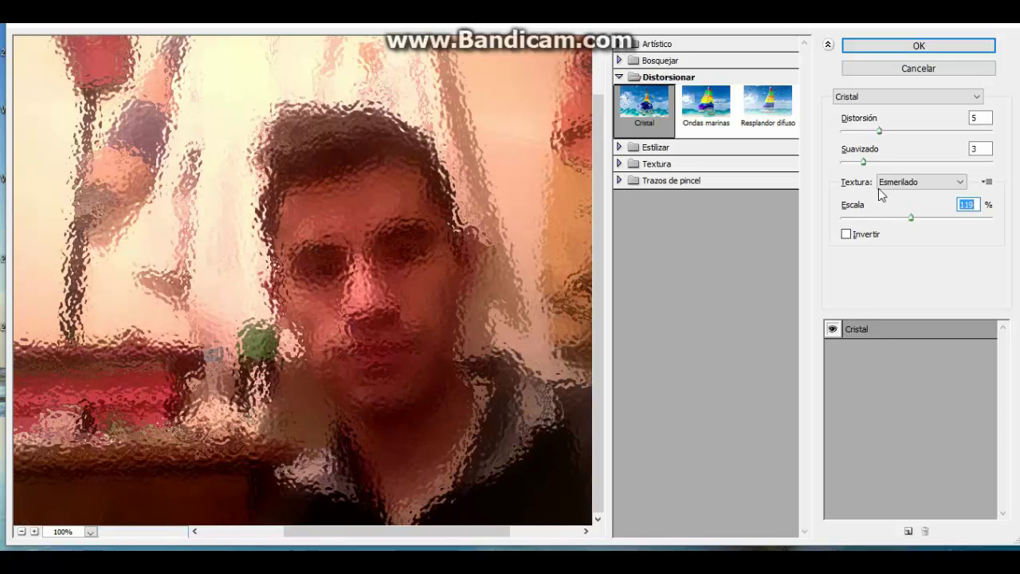
left_click_drag(863, 163, 892, 164)
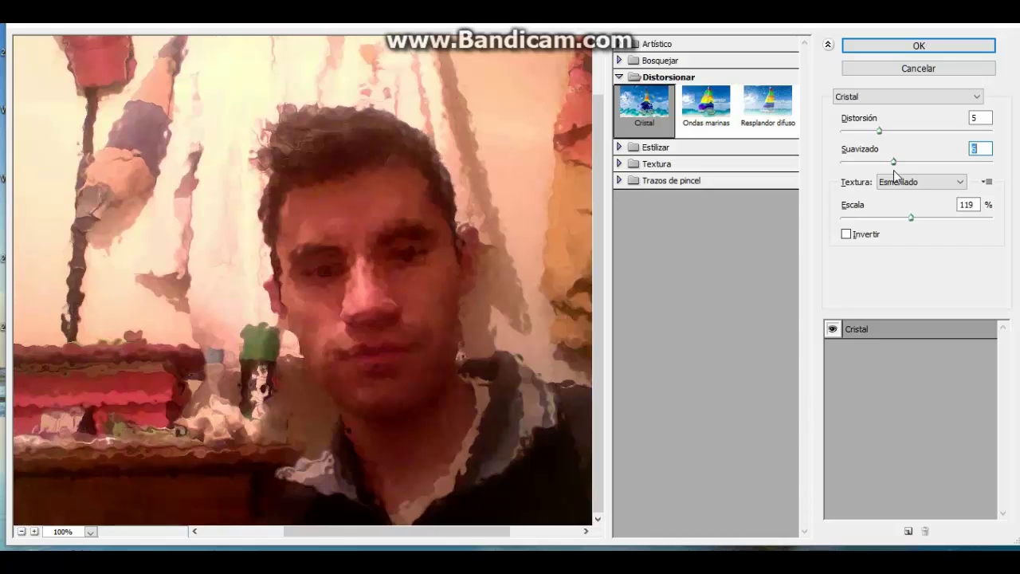
left_click_drag(879, 131, 865, 145)
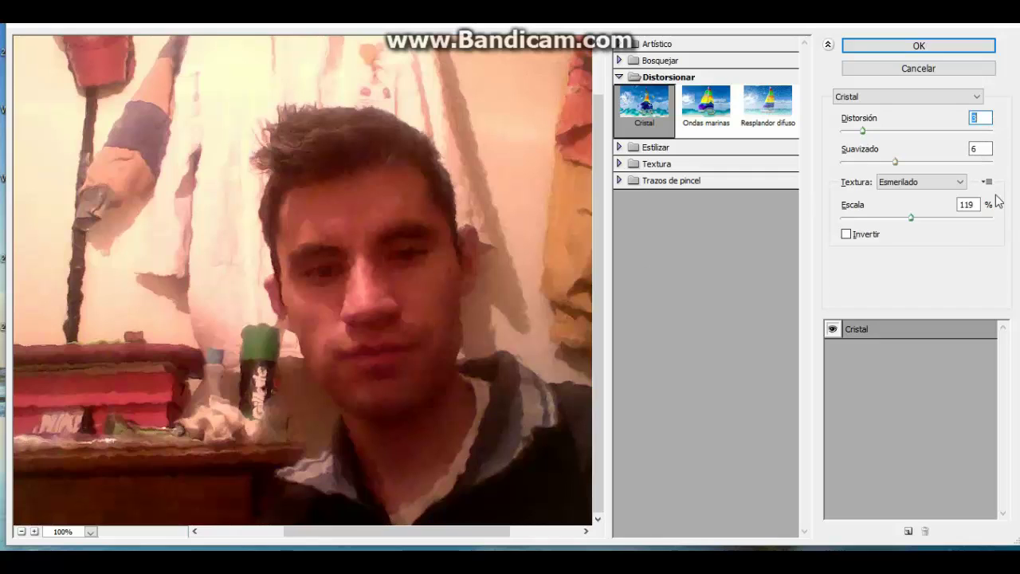
Try Cubos, Lienzo and Esmerilado textures, then settle on Lente pequeña
left_click(906, 184)
left_click(911, 194)
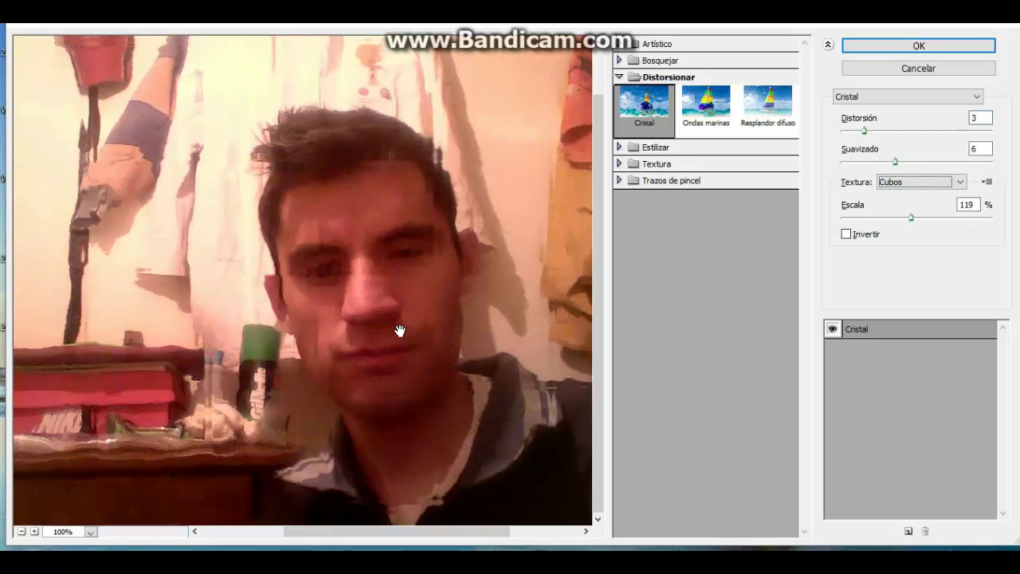
left_click(892, 185)
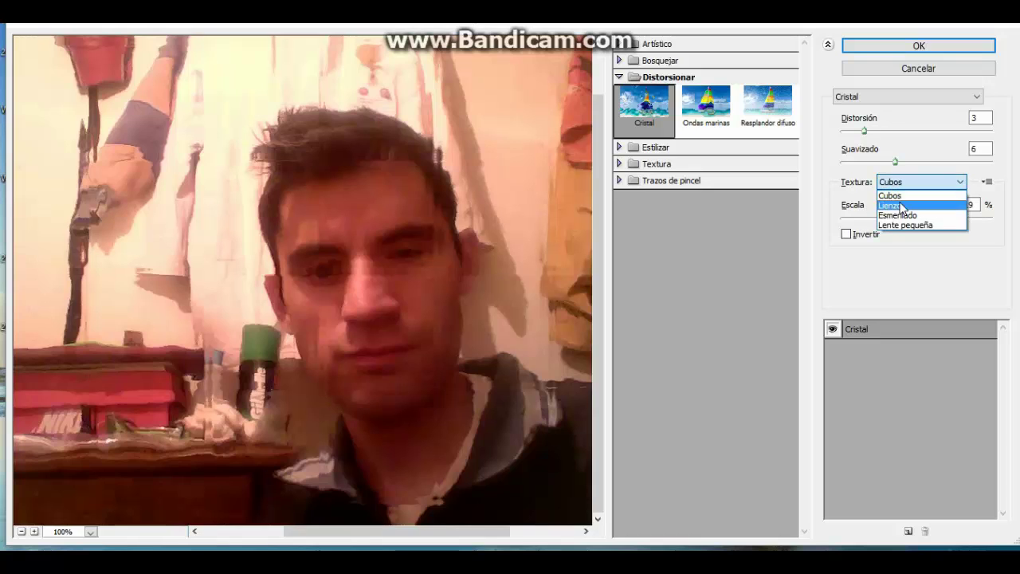
left_click(891, 205)
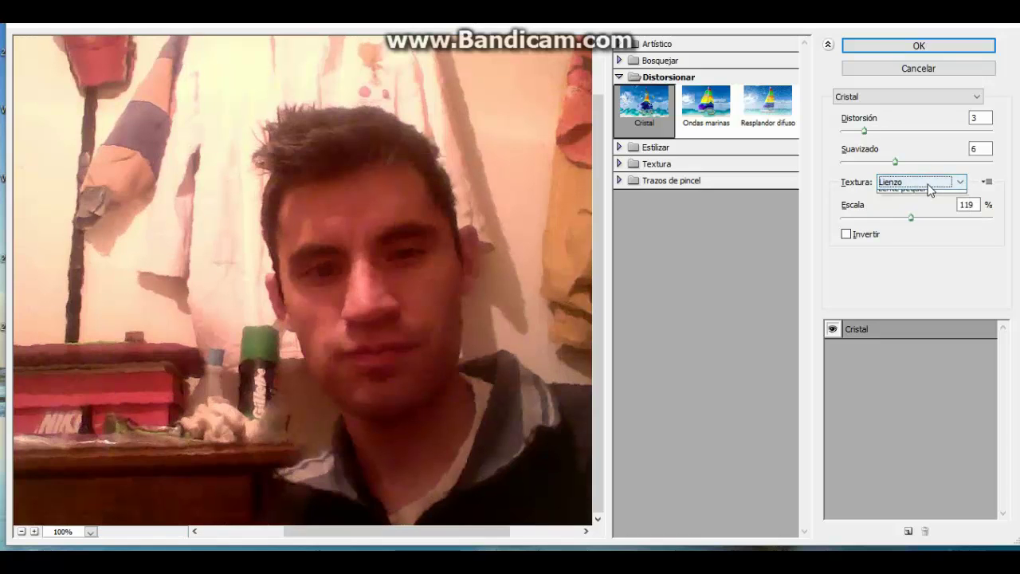
left_click(924, 184)
left_click(919, 211)
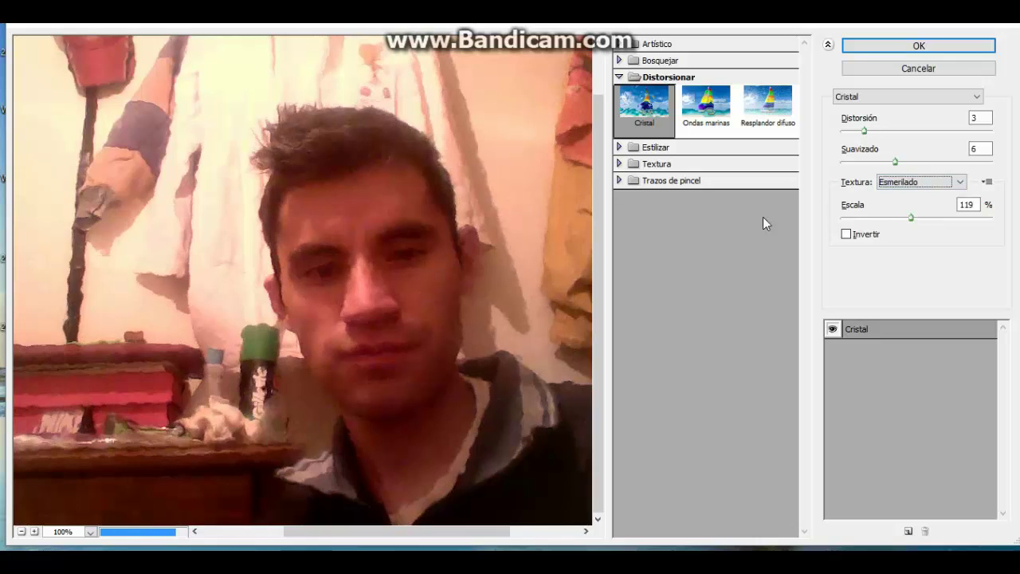
left_click(916, 183)
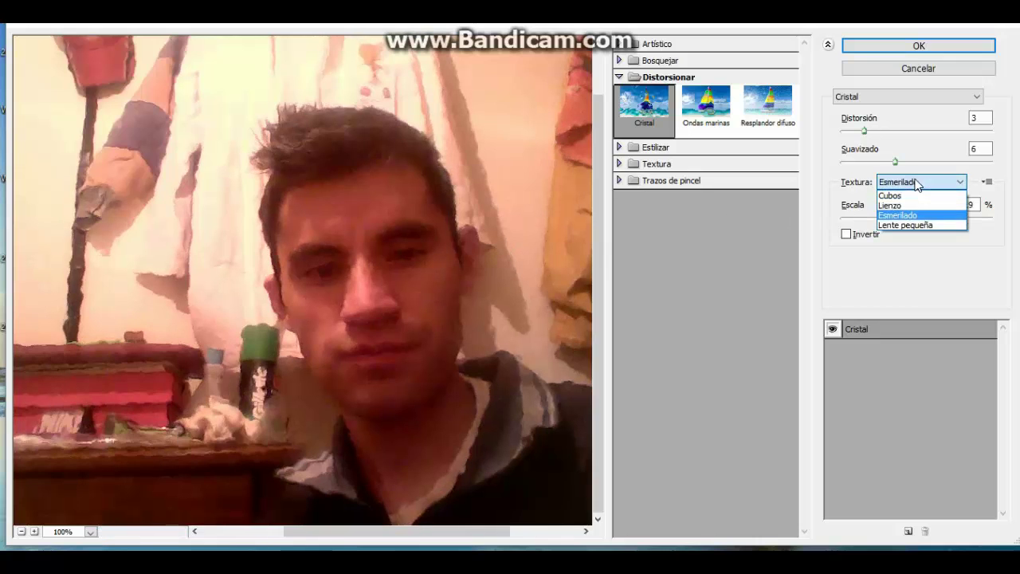
left_click(906, 225)
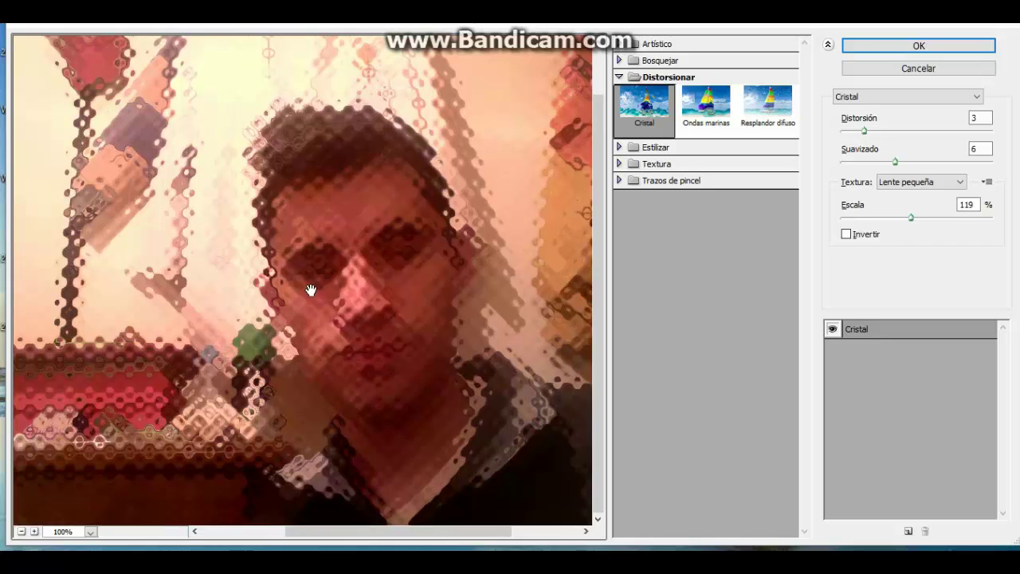
left_click_drag(311, 290, 307, 214)
left_click(313, 219)
Switch the preview to Ondas marinas and pan across the photo
left_click(715, 113)
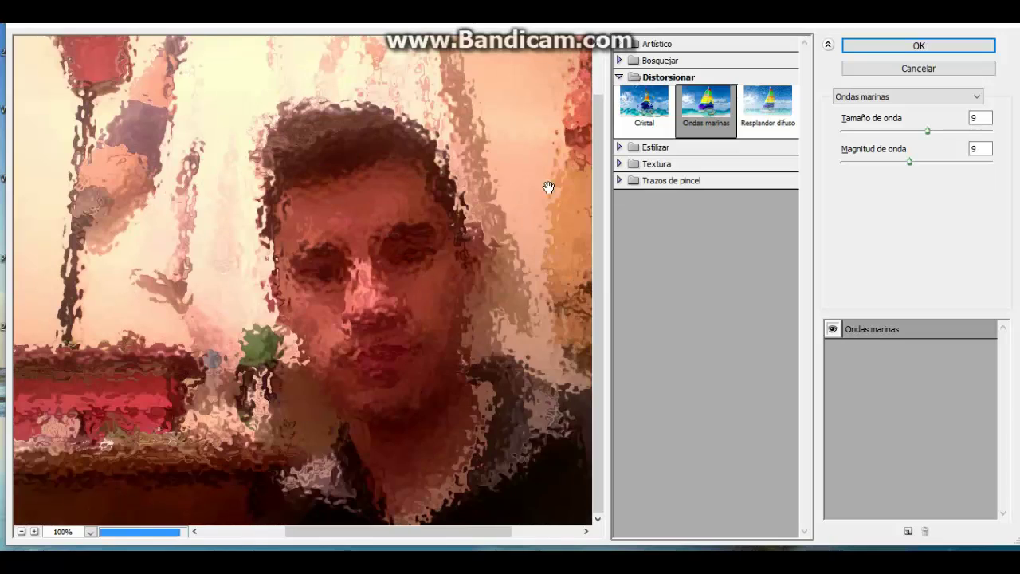
left_click_drag(413, 287, 407, 285)
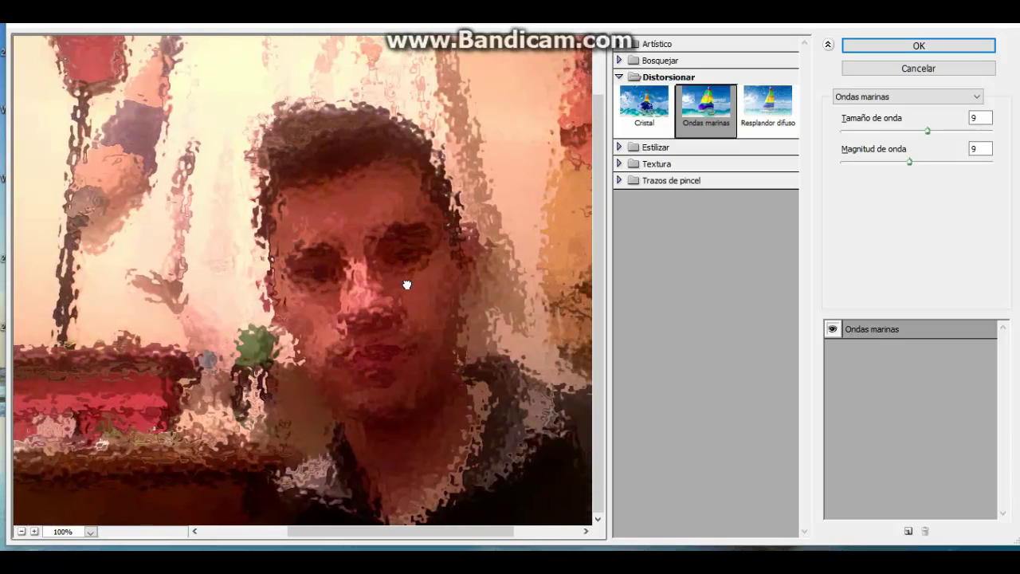
left_click_drag(406, 285, 428, 285)
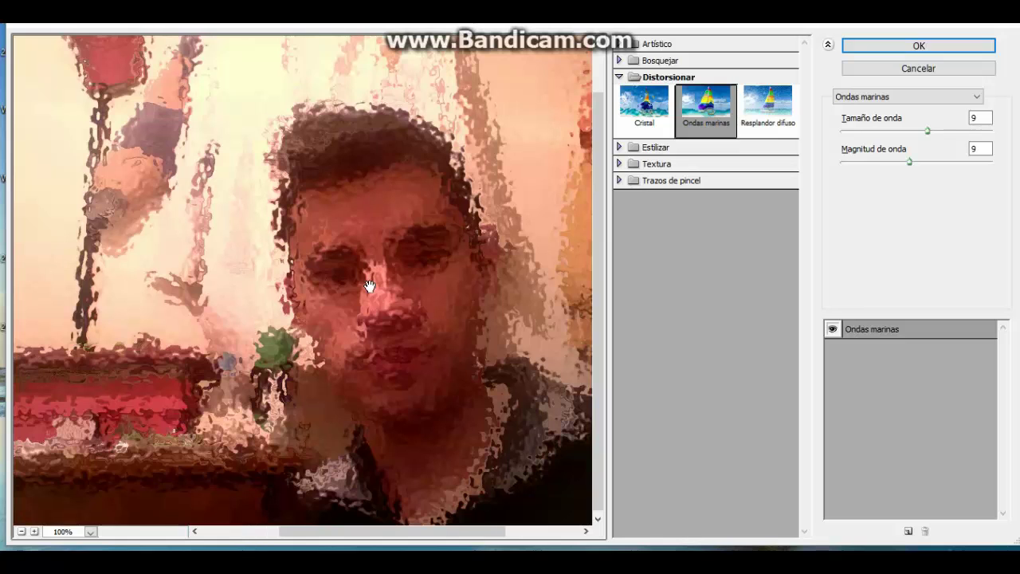
left_click_drag(373, 282, 377, 275)
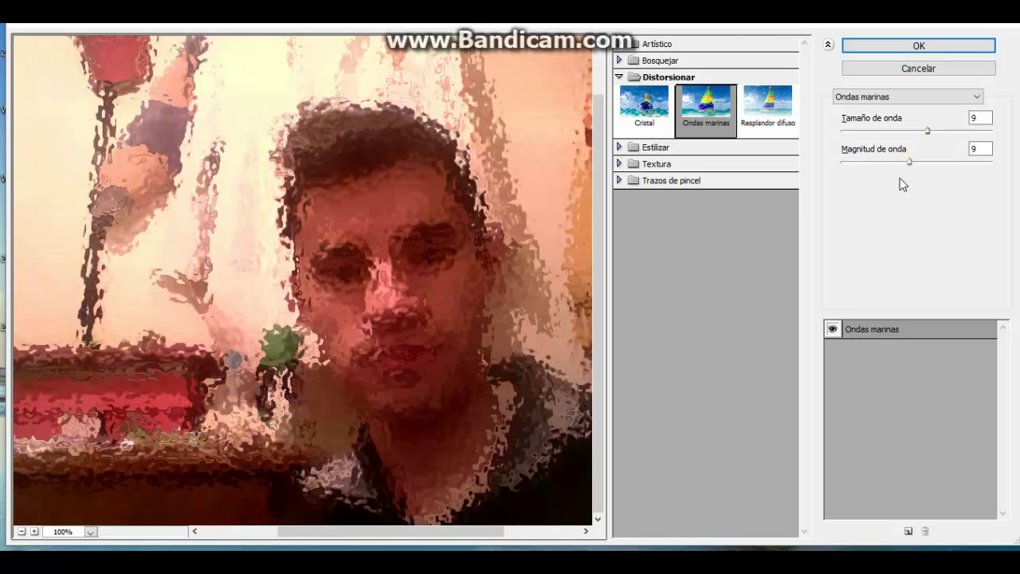
Set Tamaño de onda to 3 and Magnitud de onda to 5
left_click_drag(909, 161, 944, 170)
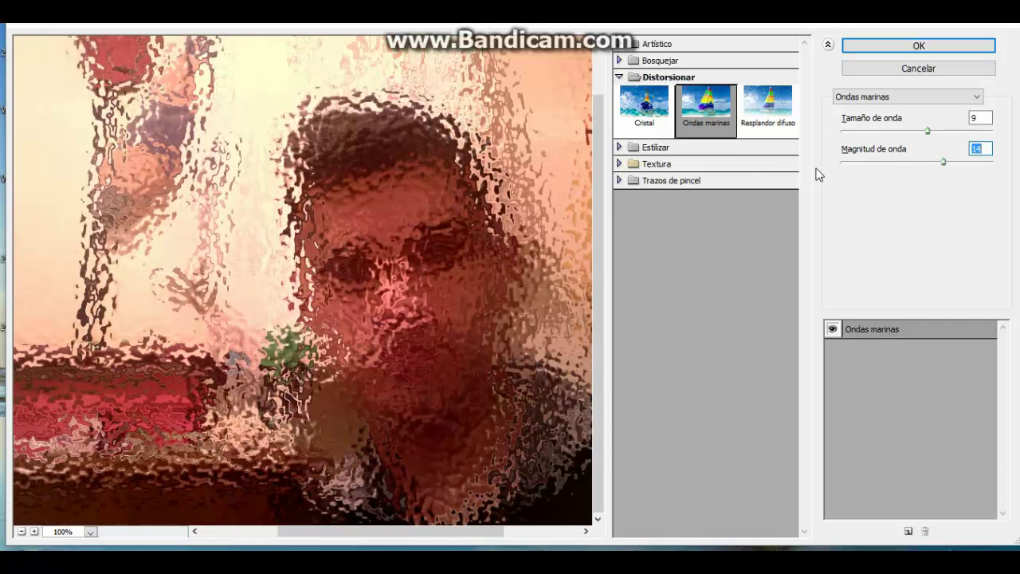
left_click_drag(927, 131, 954, 131)
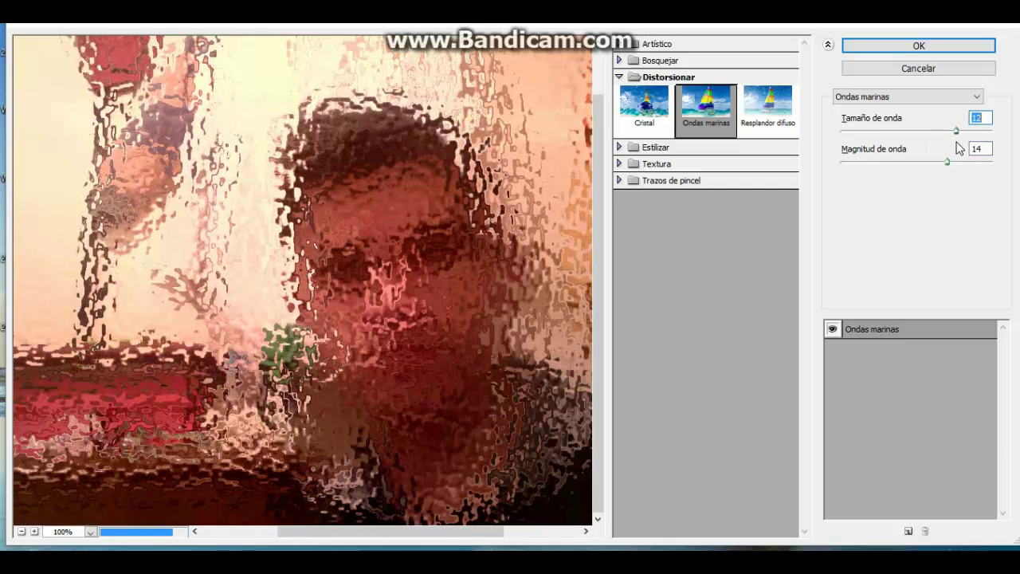
left_click_drag(954, 130, 867, 153)
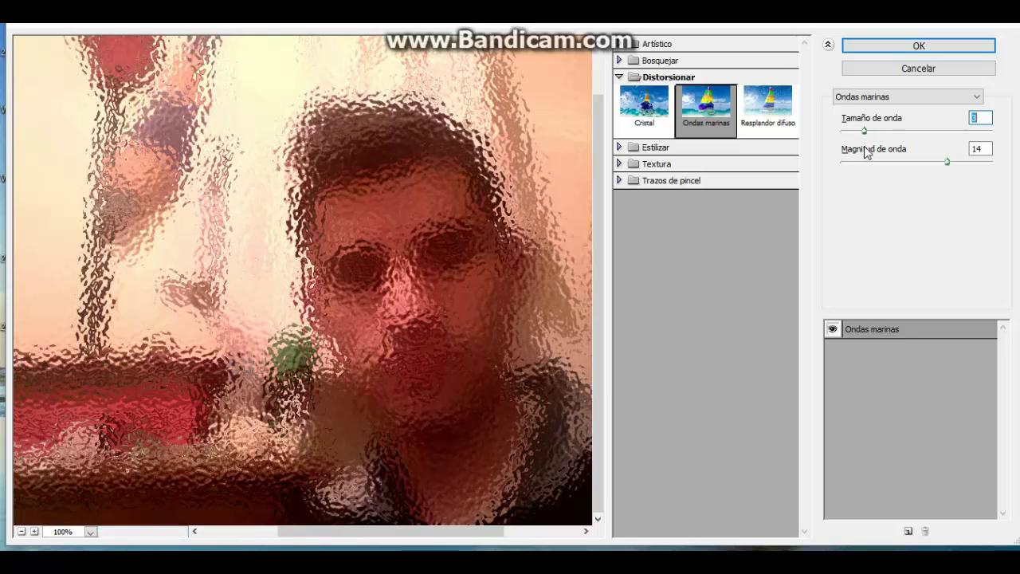
left_click_drag(948, 162, 879, 164)
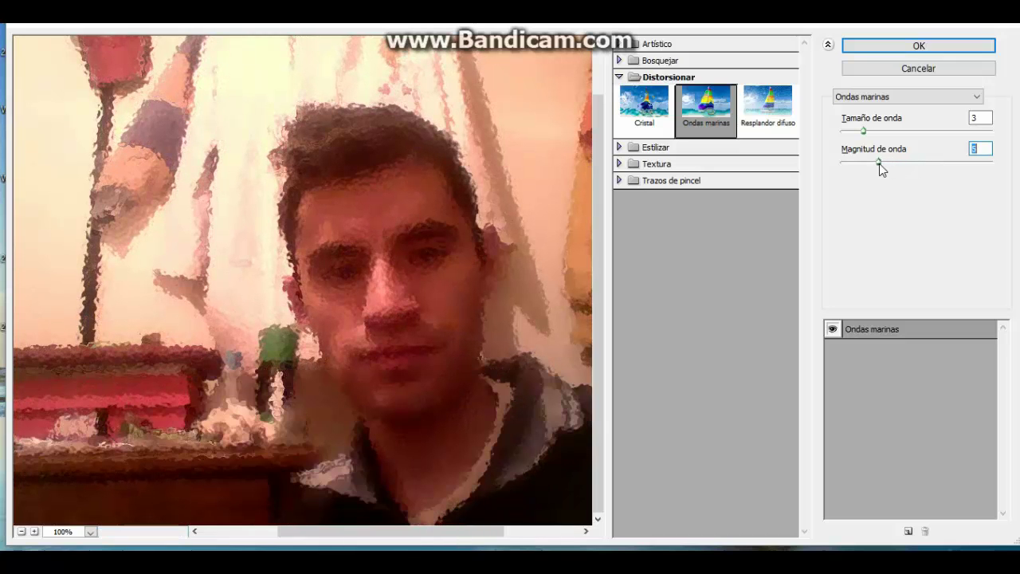
left_click_drag(467, 327, 418, 292)
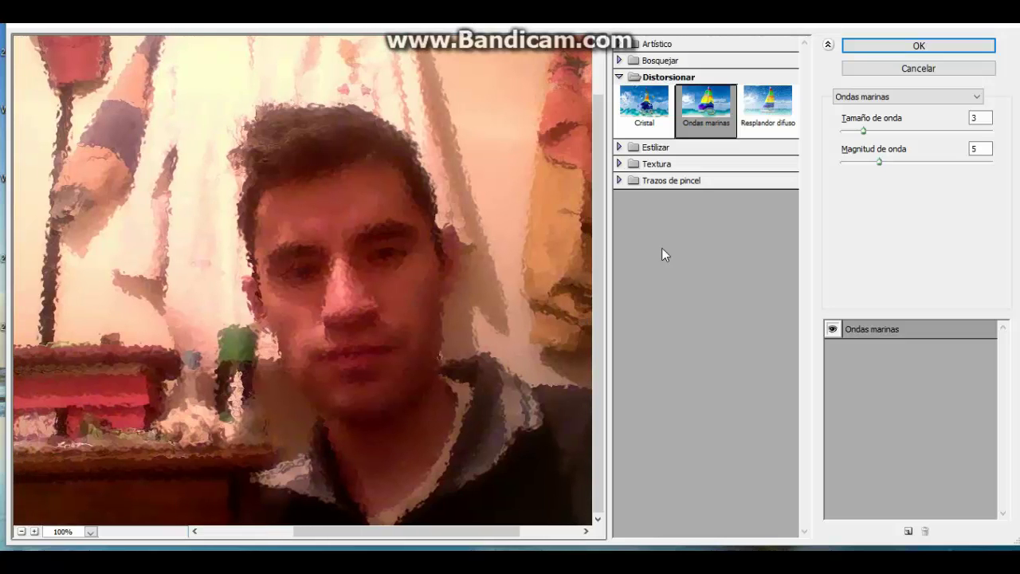
Apply Resplandor difuso (Granulado 6, resplandor 10, claridad 15), then collapse Distorsionar
left_click(763, 128)
mouse_move(408, 292)
left_mouse_down()
mouse_move(523, 298)
mouse_move(314, 314)
mouse_move(371, 305)
mouse_move(453, 250)
mouse_move(346, 262)
mouse_move(464, 305)
mouse_move(415, 398)
mouse_move(139, 358)
mouse_move(553, 346)
mouse_move(391, 258)
mouse_move(369, 210)
mouse_move(380, 105)
left_mouse_up()
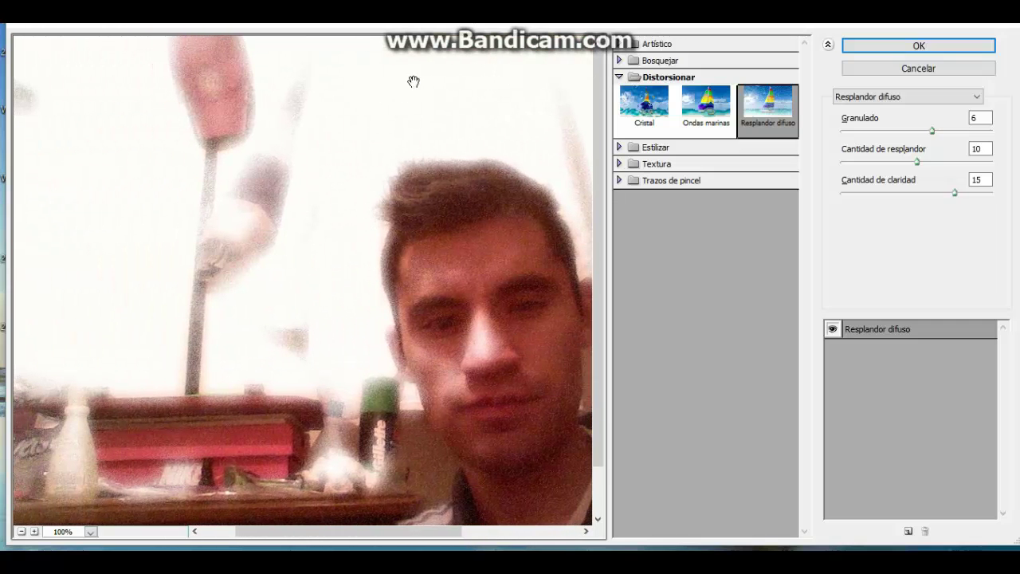
left_click_drag(171, 234, 279, 246)
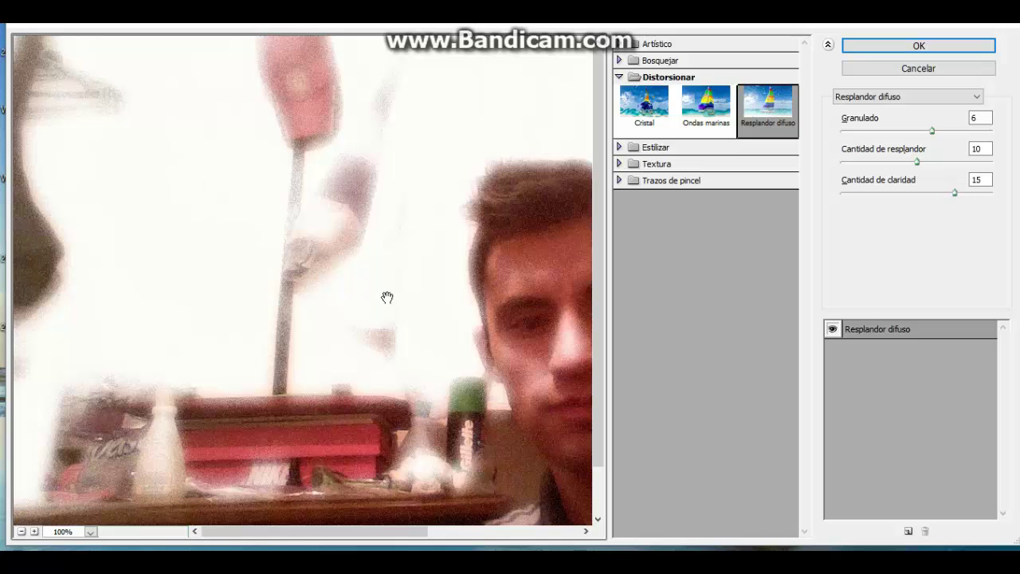
mouse_move(387, 298)
left_mouse_down()
mouse_move(382, 273)
mouse_move(298, 285)
mouse_move(153, 243)
left_mouse_up()
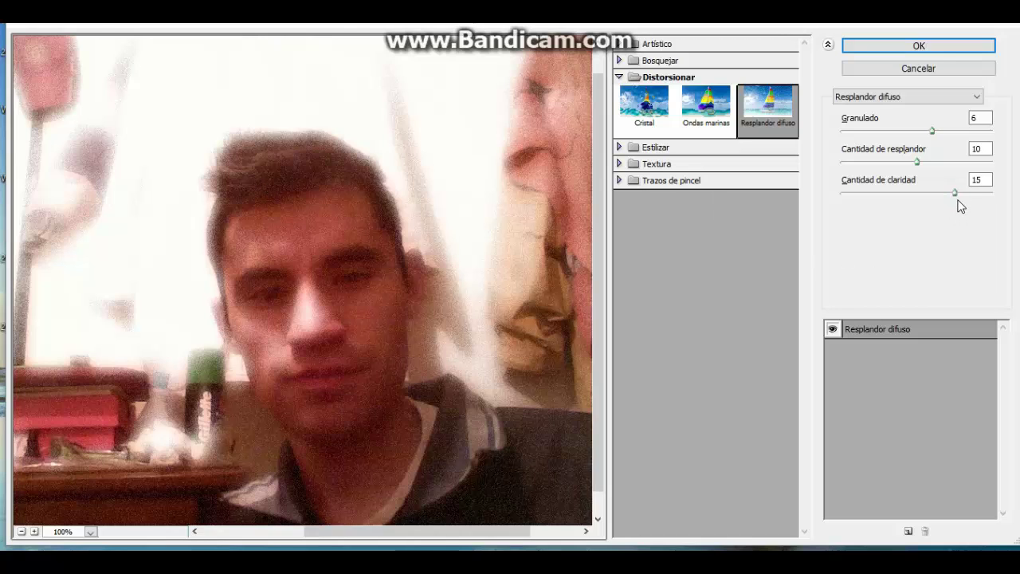
left_click_drag(248, 225, 292, 218)
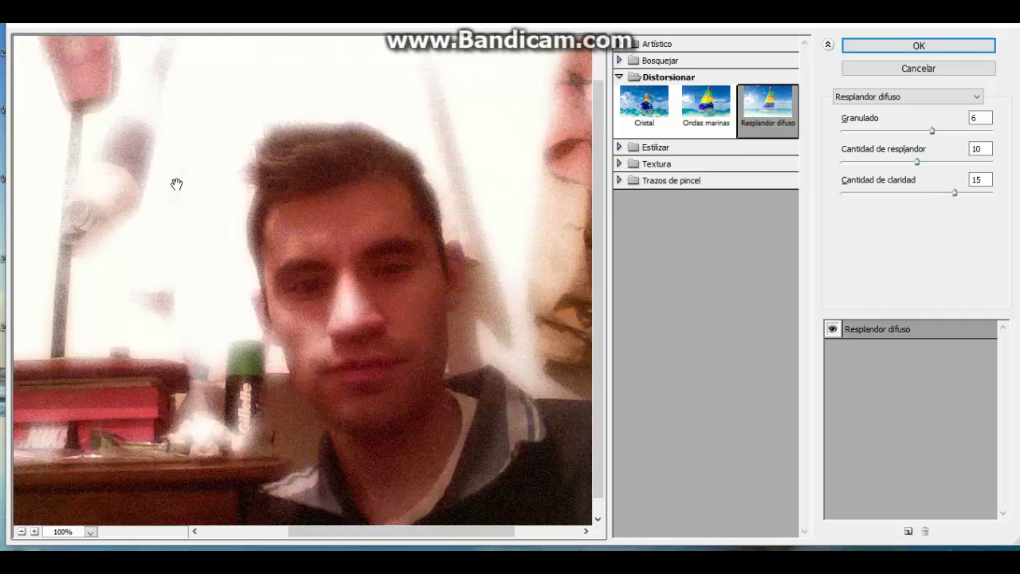
left_click_drag(337, 287, 410, 292)
mouse_move(338, 360)
left_mouse_down()
mouse_move(188, 338)
mouse_move(217, 330)
left_mouse_up()
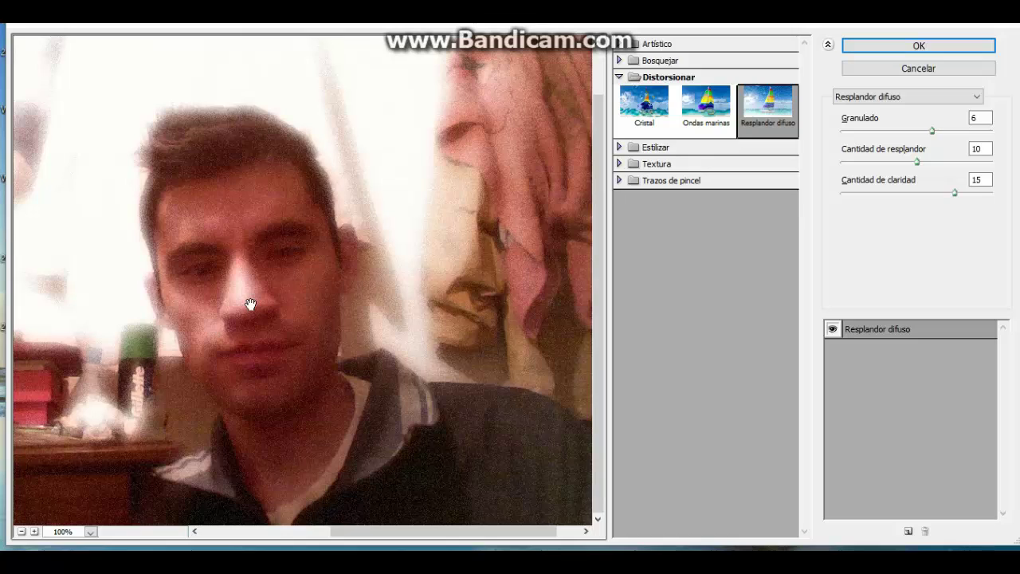
left_click(619, 76)
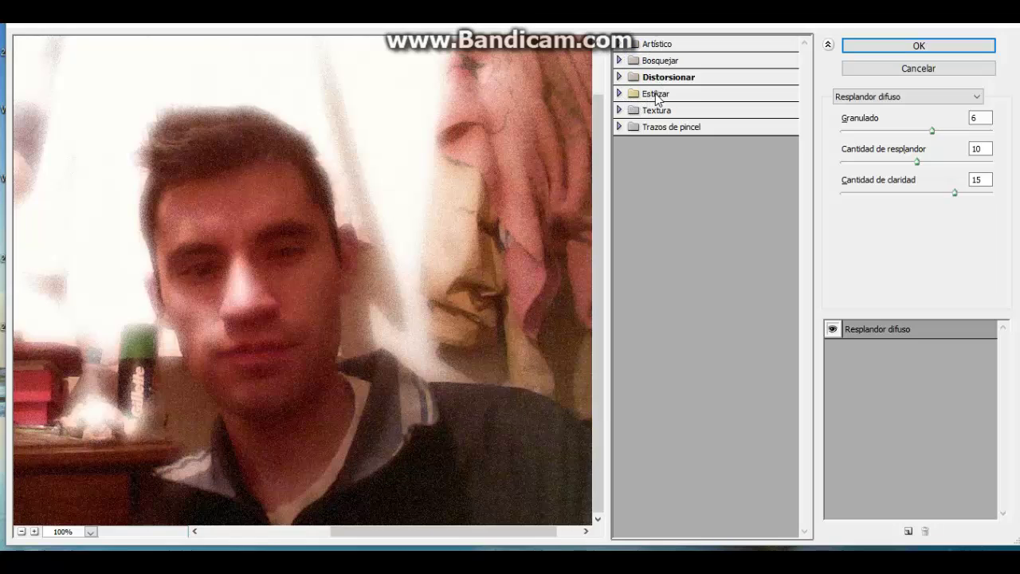
Expand Estilizar and select the Bordes resplandecientes filter
left_click(654, 96)
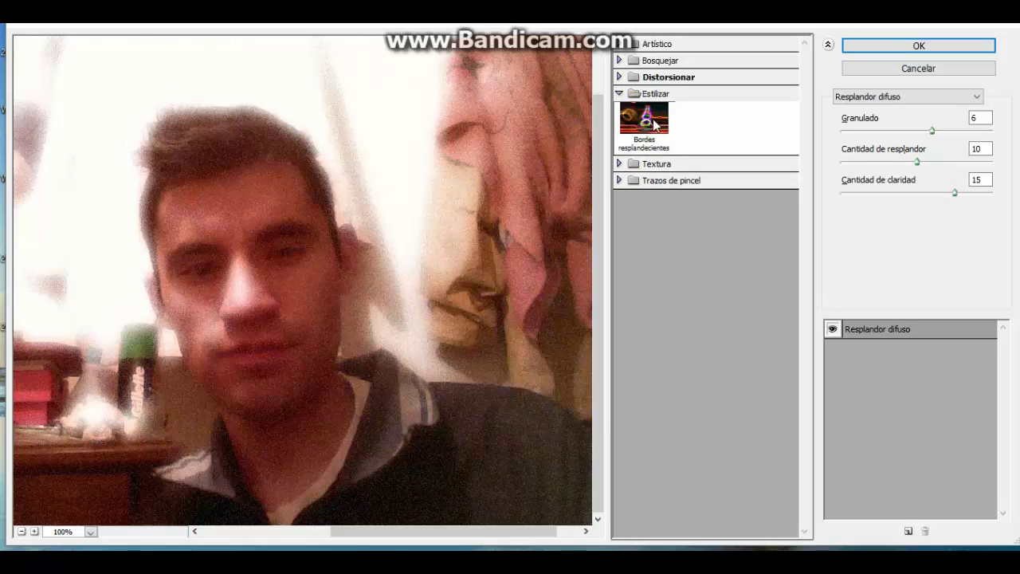
left_click(647, 119)
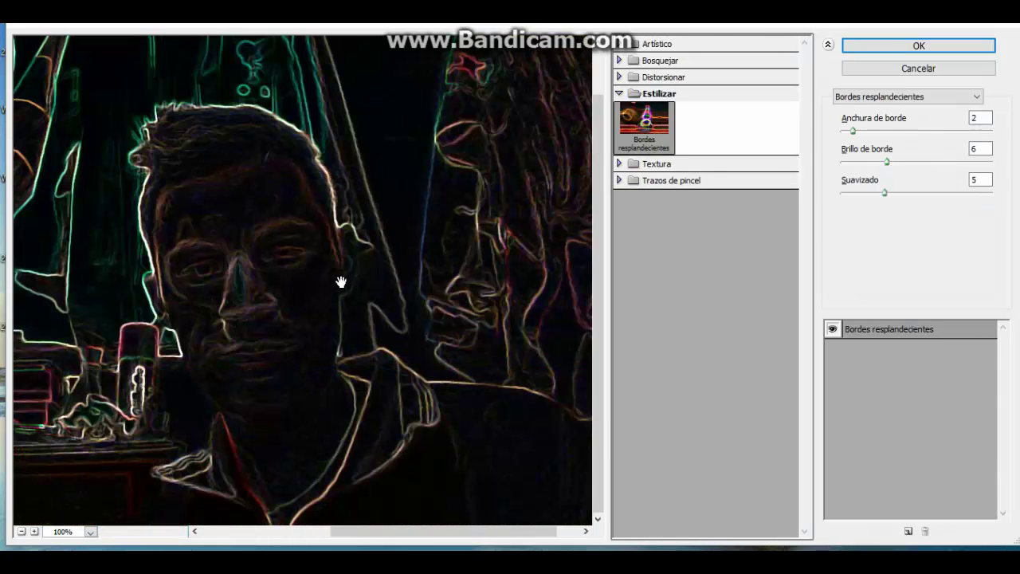
left_click_drag(339, 282, 360, 283)
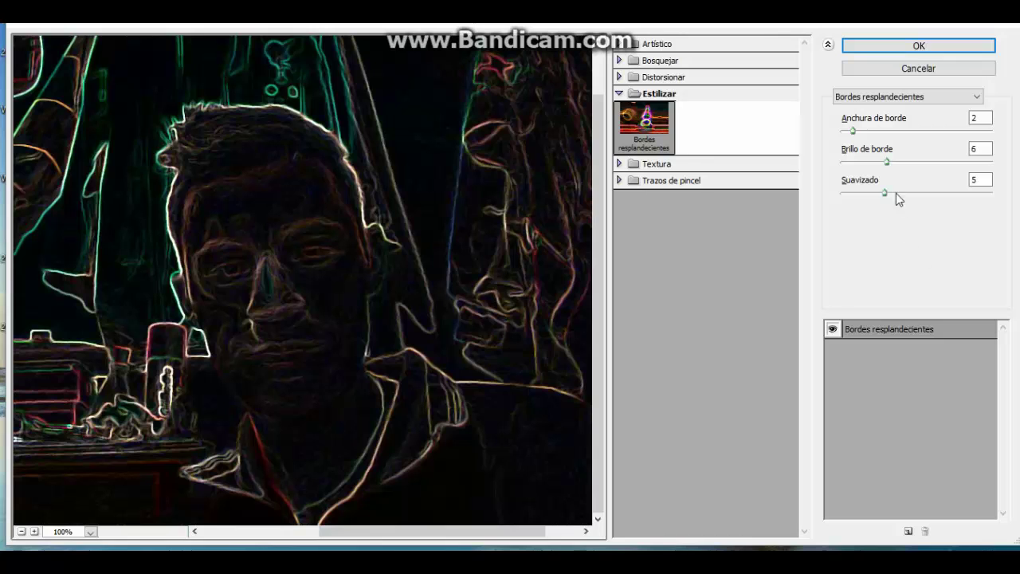
Set Suavizado 9, Brillo de borde 15 and Anchura de borde 5
mouse_move(884, 192)
left_mouse_down()
mouse_move(845, 195)
mouse_move(932, 215)
left_mouse_up()
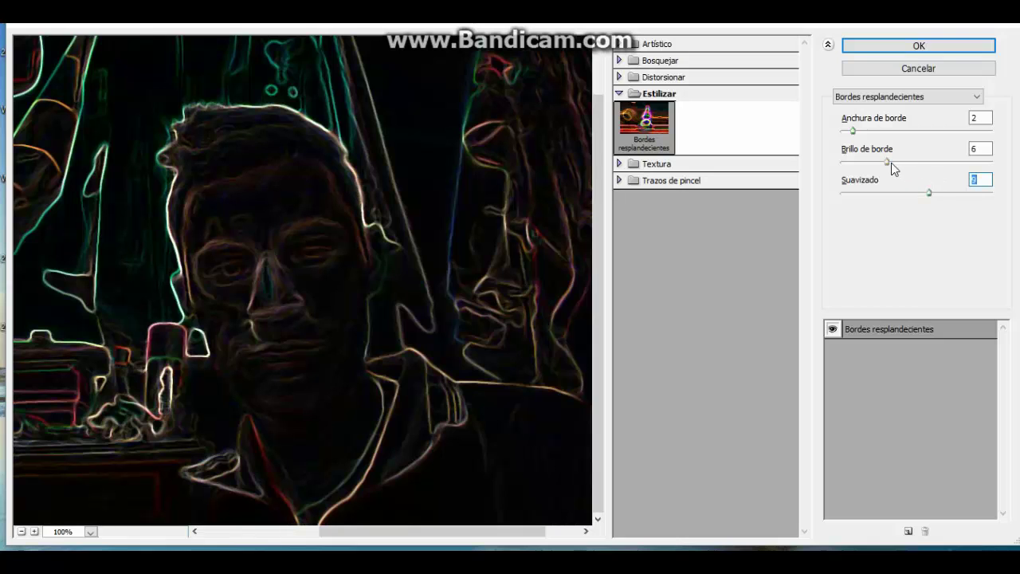
left_click_drag(889, 162, 959, 183)
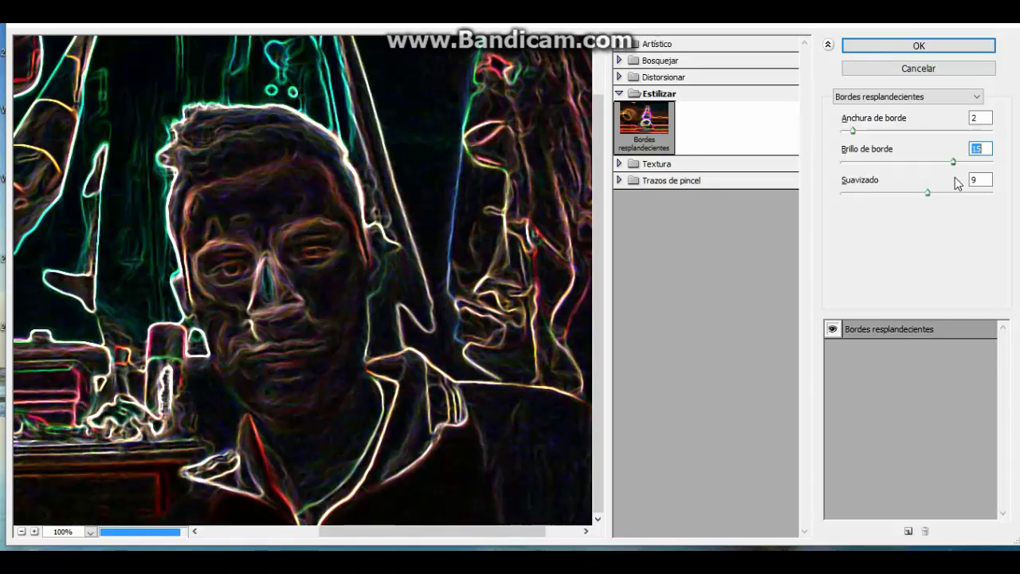
left_click_drag(335, 275, 360, 275)
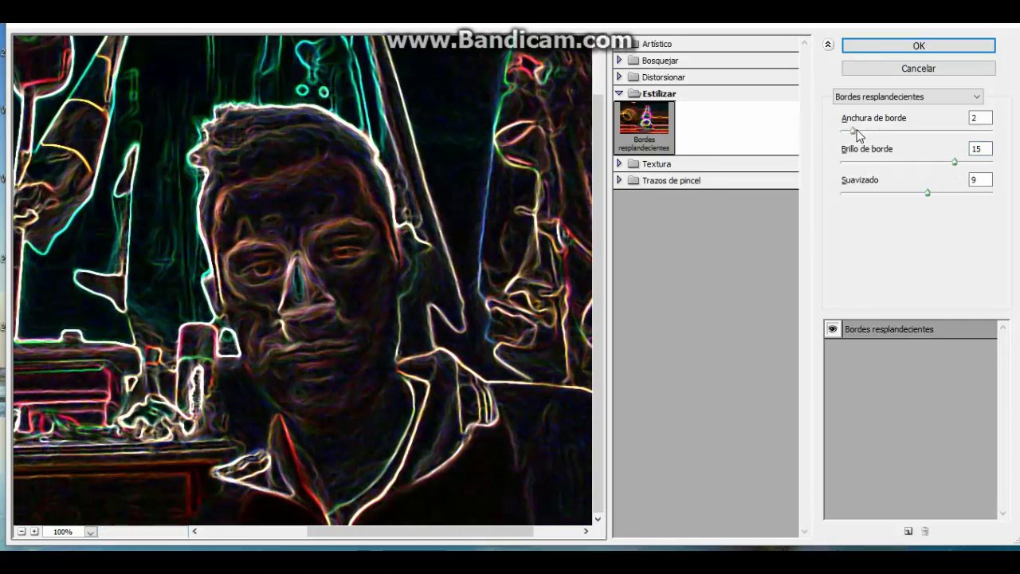
left_click_drag(853, 131, 886, 130)
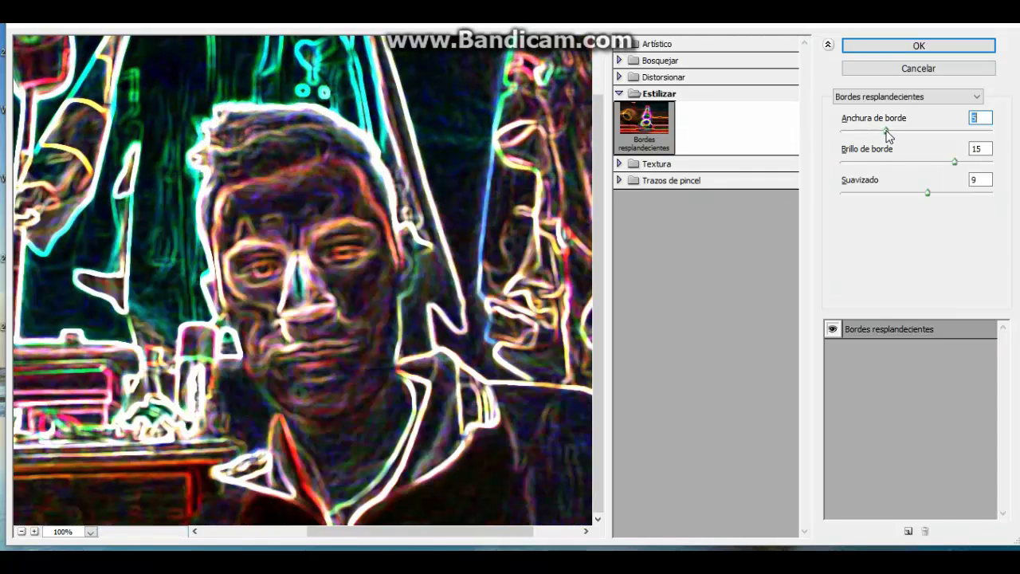
left_click_drag(330, 194, 361, 193)
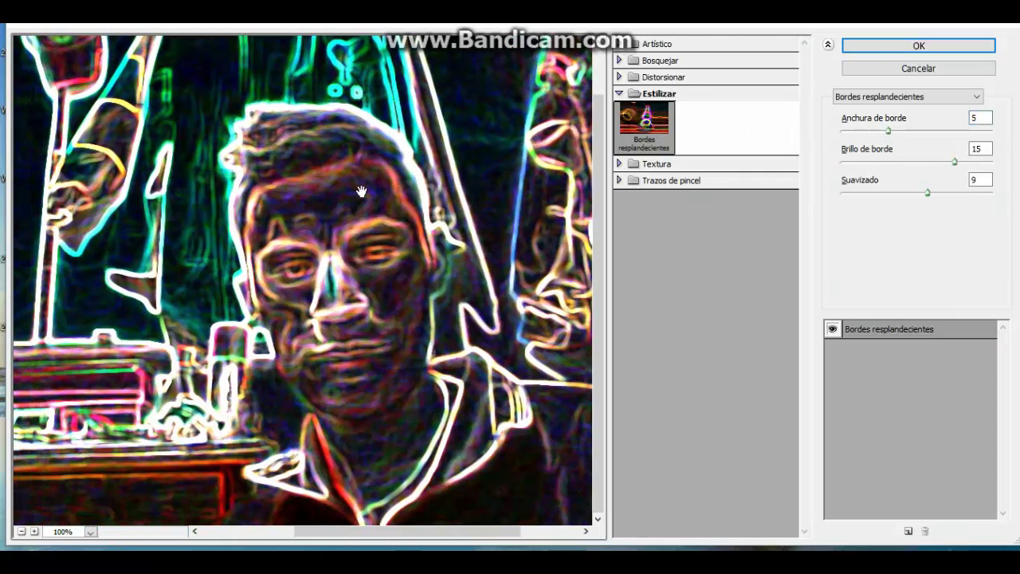
left_click_drag(397, 254, 387, 253)
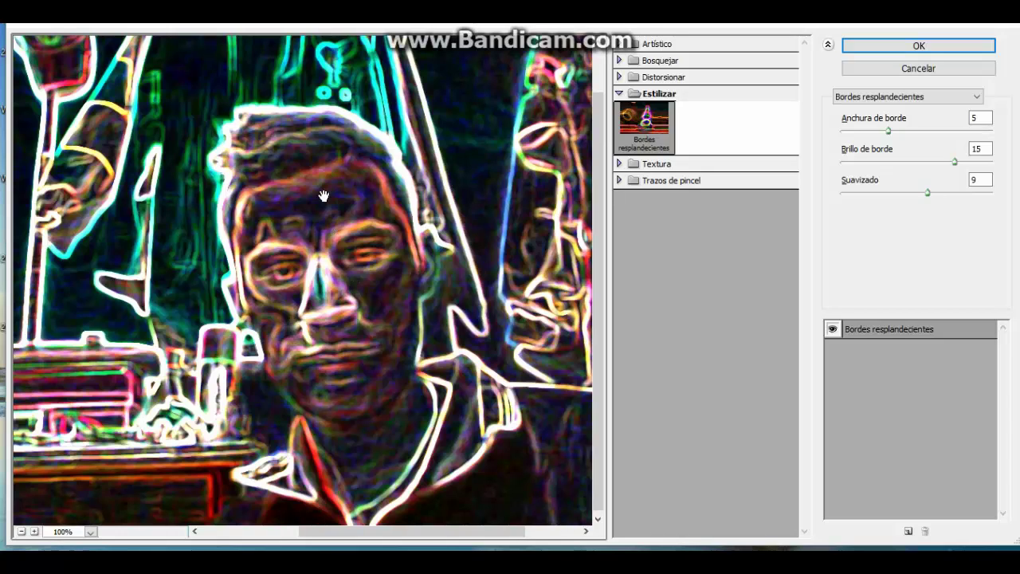
Collapse Estilizar, expand Textura and apply Azulejo de mosaico (tile size 12)
left_click(633, 94)
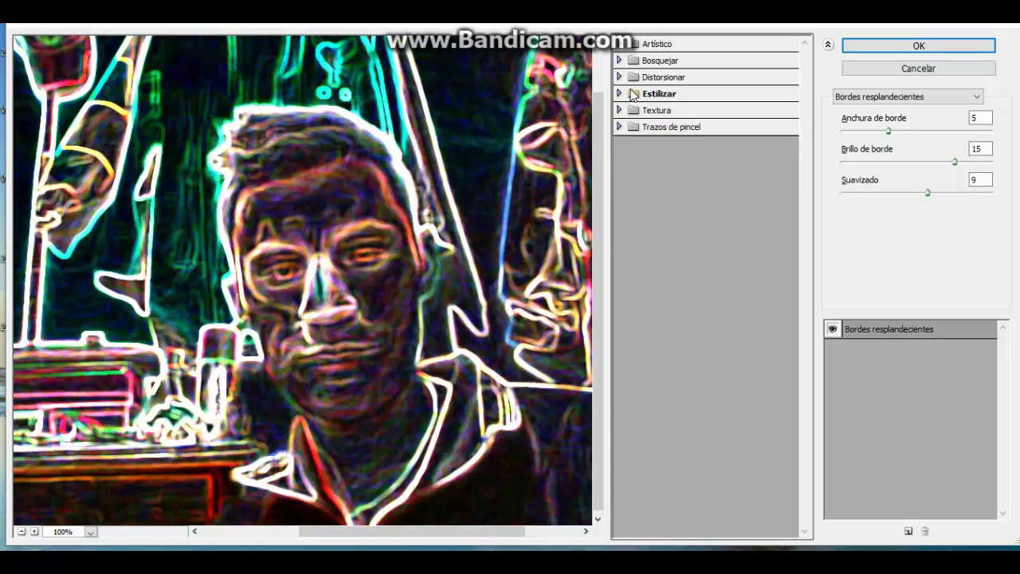
left_click(644, 111)
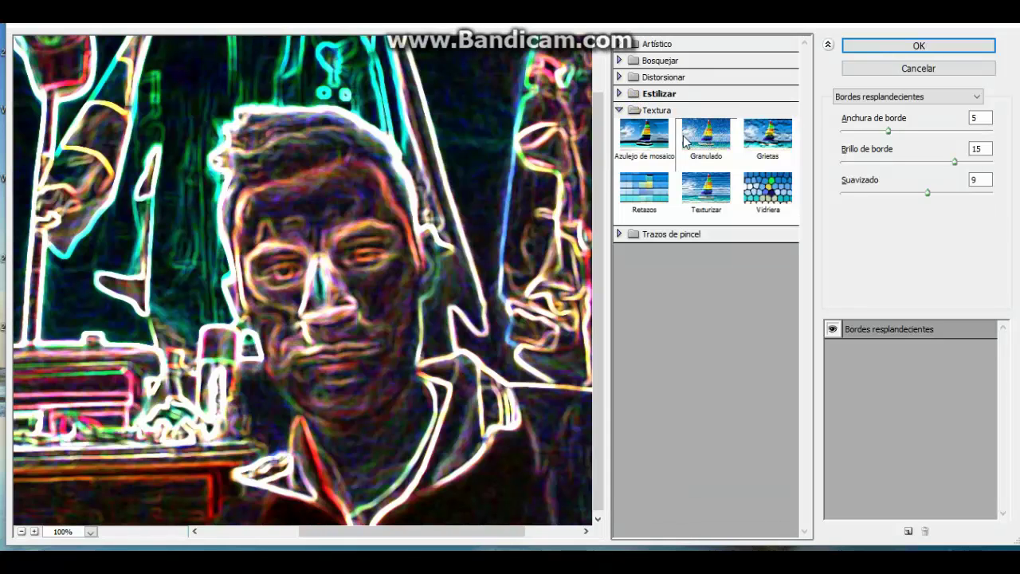
left_click(647, 144)
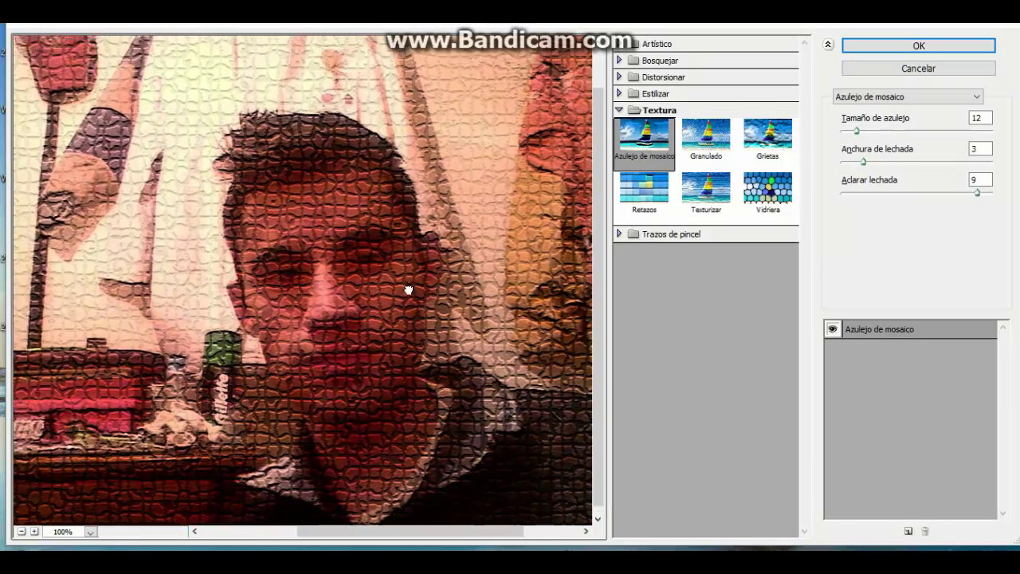
mouse_move(410, 292)
left_mouse_down()
mouse_move(337, 210)
mouse_move(357, 257)
mouse_move(451, 247)
mouse_move(417, 235)
mouse_move(438, 235)
mouse_move(377, 244)
mouse_move(489, 257)
mouse_move(358, 249)
mouse_move(391, 244)
left_mouse_up()
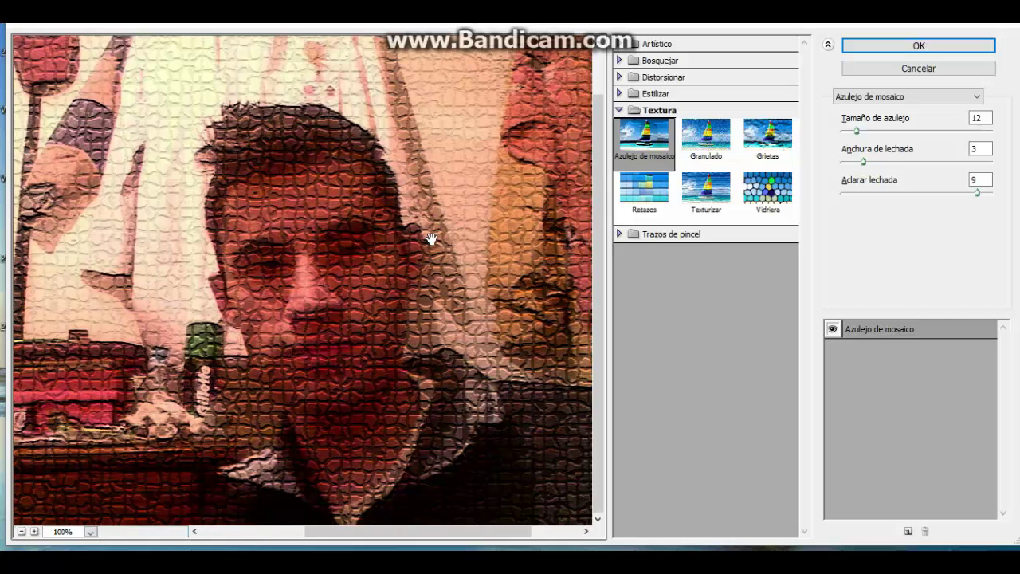
Apply Granulado grain with Contraste 69 and Intensidad 49, panning to the photo's left side
left_click(706, 154)
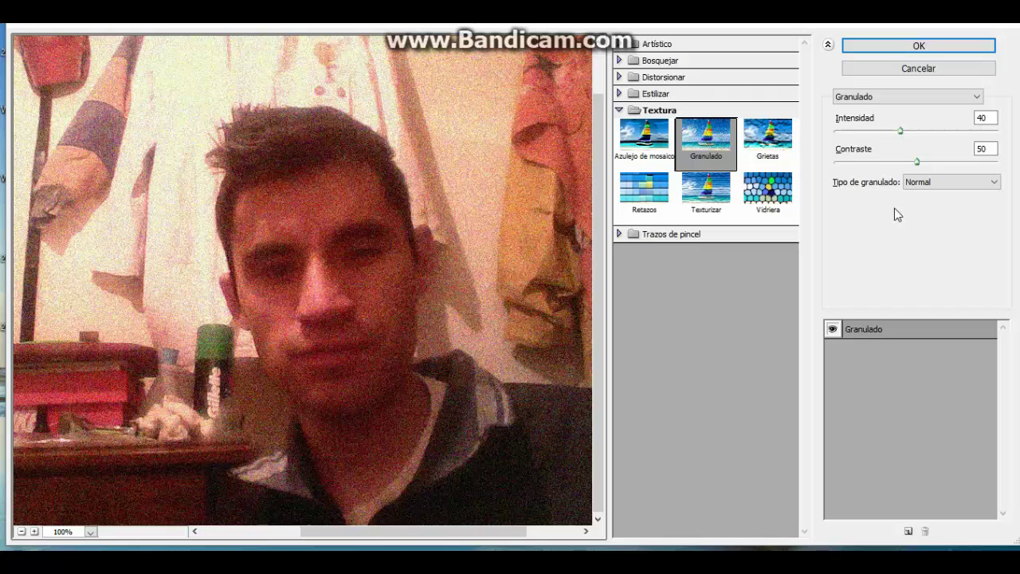
left_click_drag(918, 163, 948, 177)
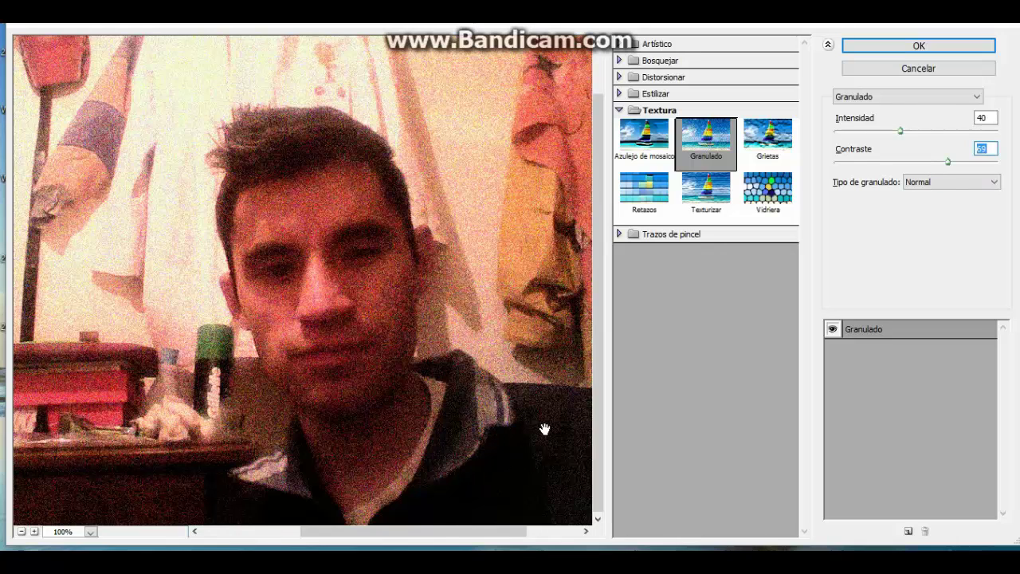
left_click_drag(505, 447, 439, 441)
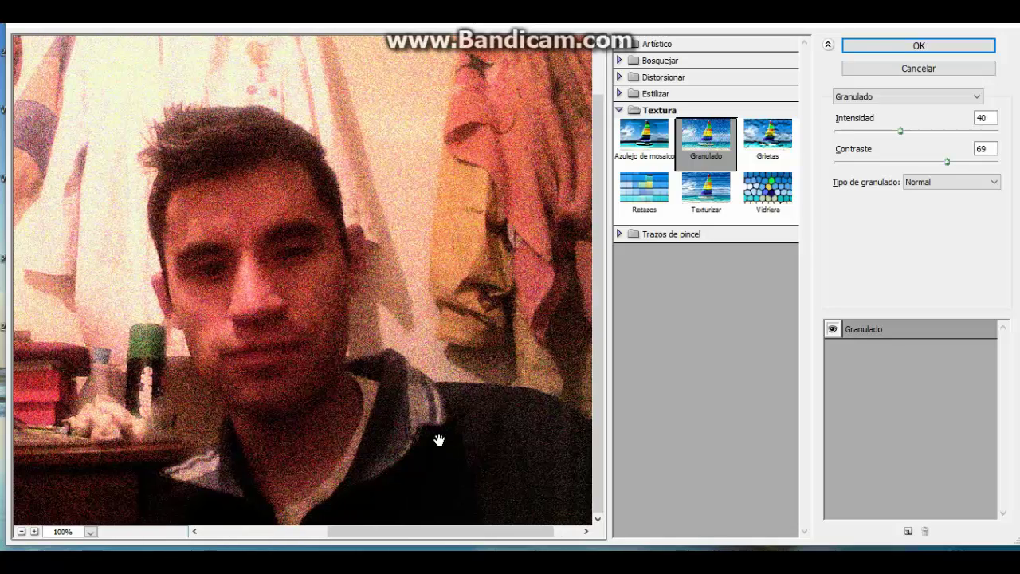
left_click_drag(899, 134, 913, 136)
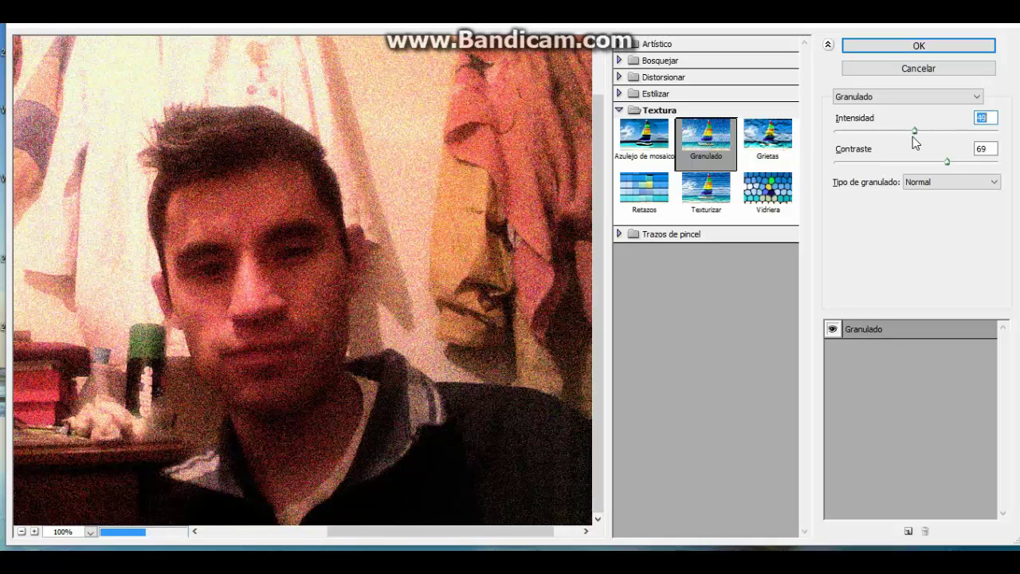
left_click_drag(441, 299, 484, 296)
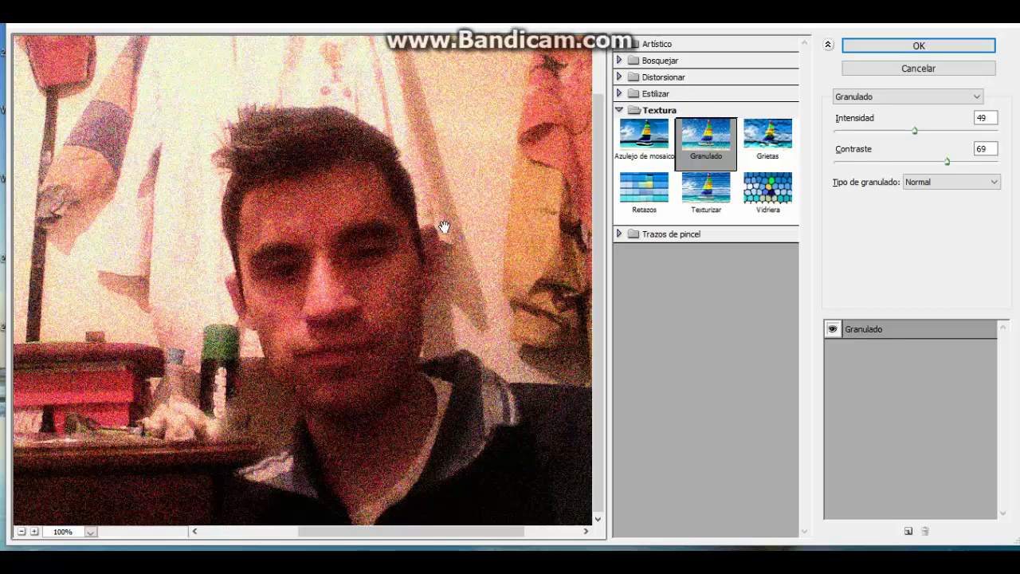
mouse_move(444, 227)
left_mouse_down()
mouse_move(331, 181)
mouse_move(410, 193)
left_mouse_up()
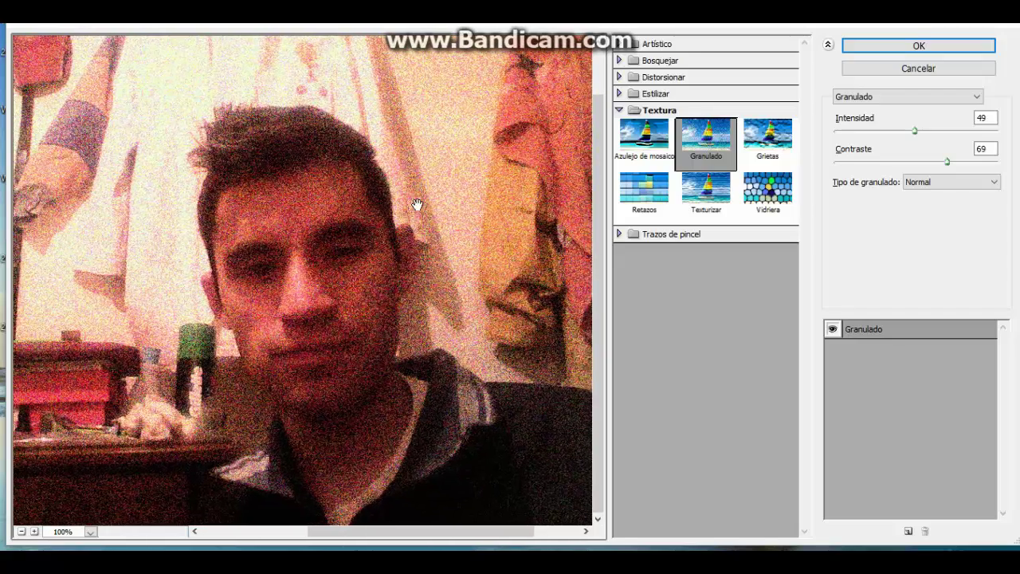
Try the Grietas crack texture on the photo preview
left_click(765, 149)
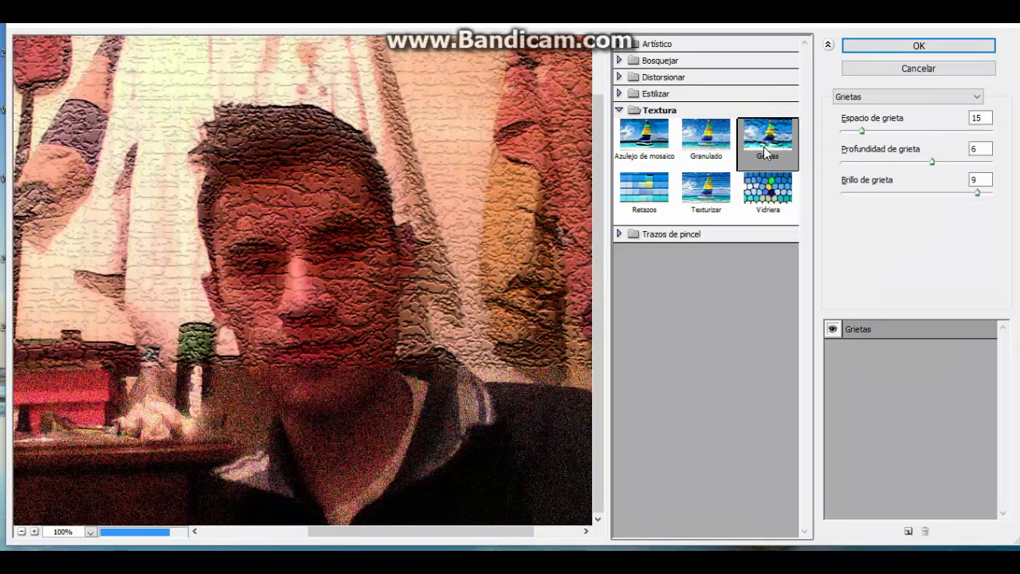
mouse_move(400, 255)
left_mouse_down()
mouse_move(419, 251)
mouse_move(394, 252)
left_mouse_up()
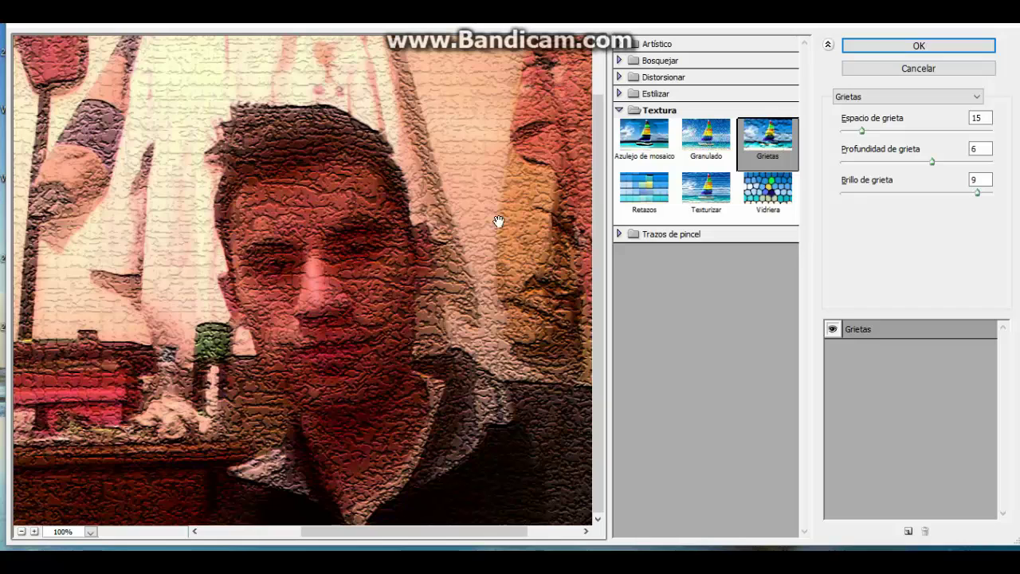
left_click_drag(400, 231, 393, 235)
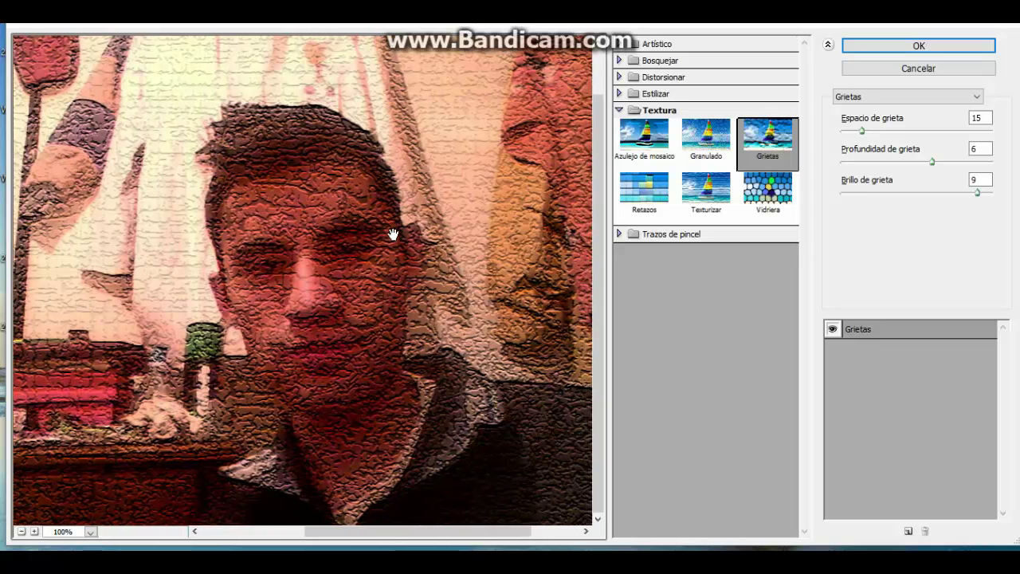
Switch to Retazos patchwork with Relieve 15 and Tamaño de cuadrado 5
left_click(655, 199)
left_click_drag(383, 280, 401, 275)
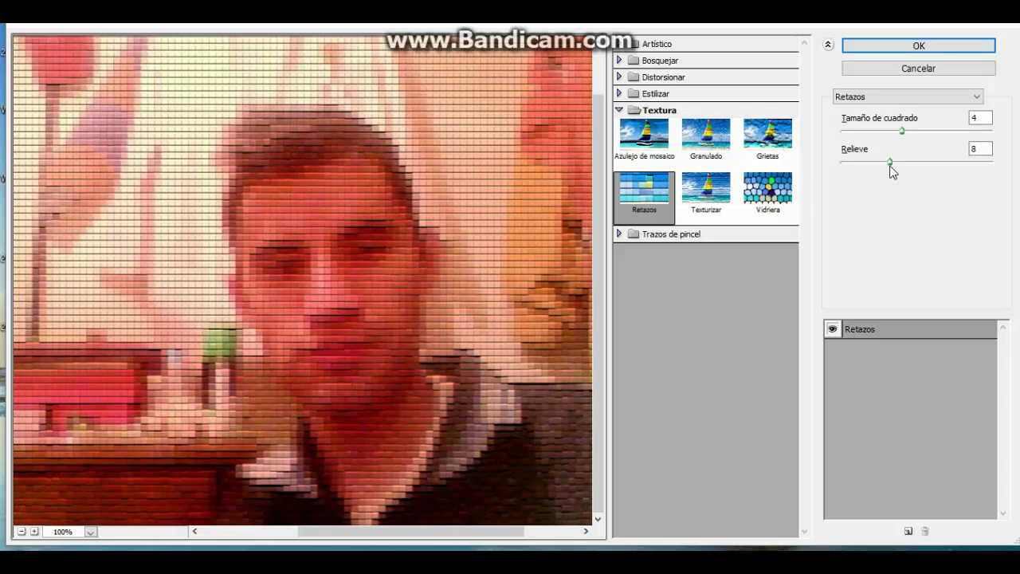
left_click_drag(890, 163, 929, 168)
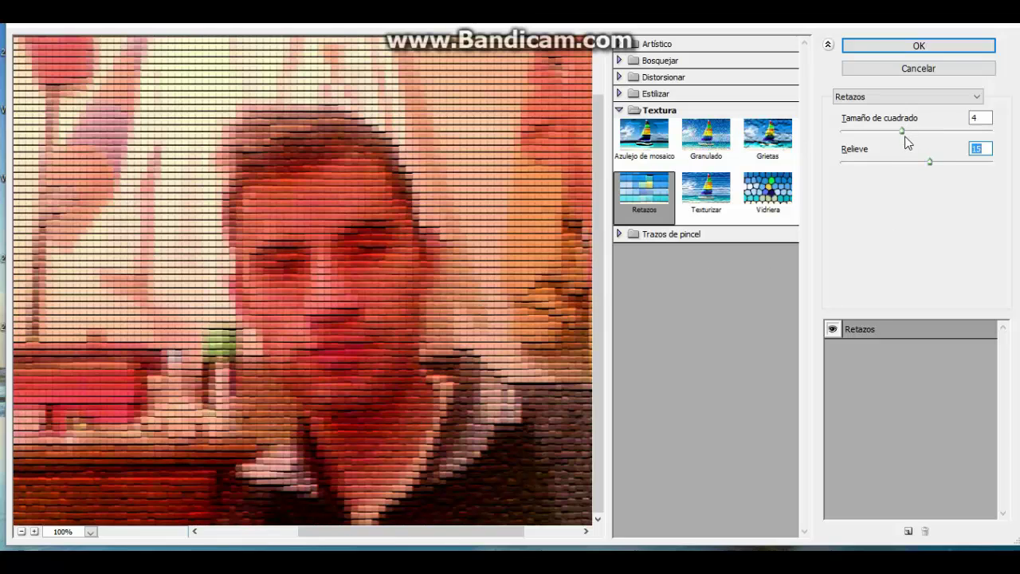
left_click_drag(899, 133, 916, 136)
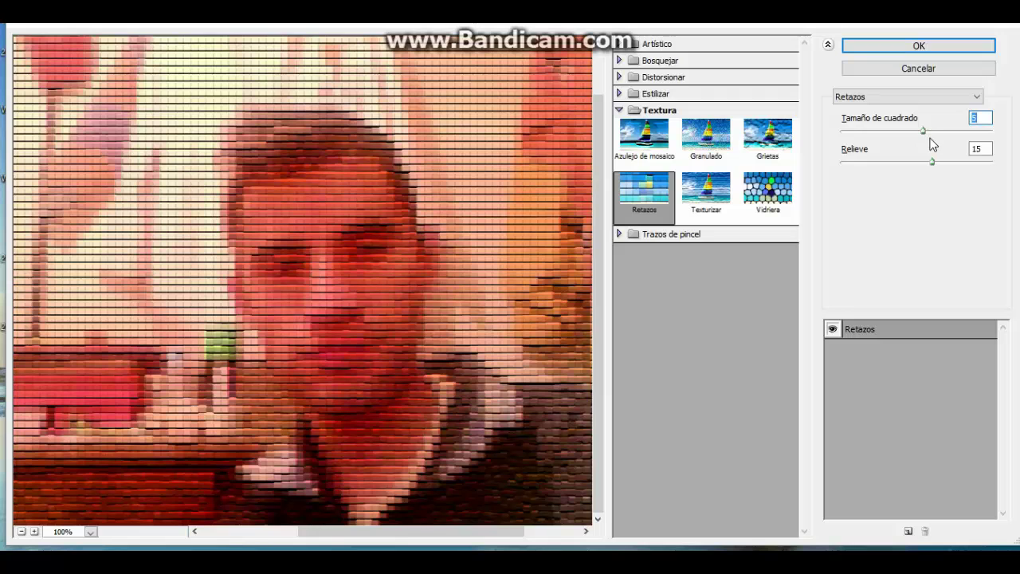
left_click_drag(452, 307, 550, 307)
mouse_move(386, 170)
left_mouse_down()
mouse_move(485, 221)
mouse_move(246, 114)
left_mouse_up()
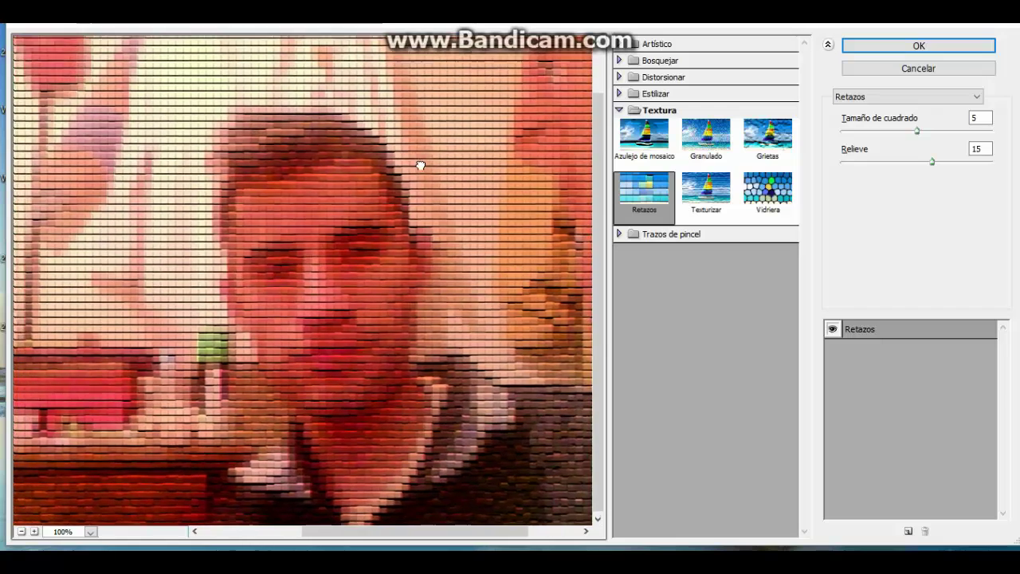
left_click_drag(420, 165, 441, 171)
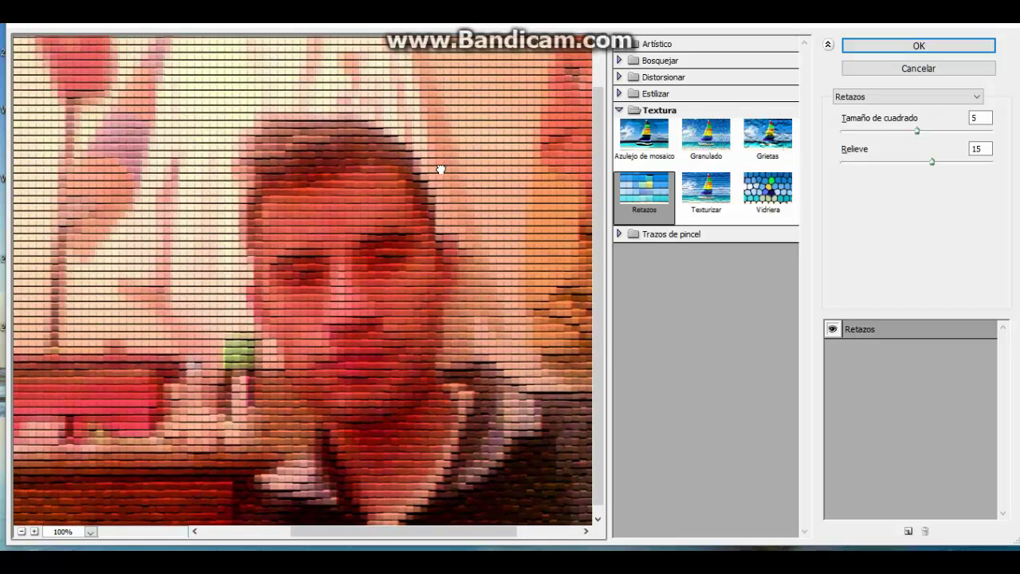
Apply the Texturizar Lienzo texture at Escala 200% with Relieve 1
left_click(699, 197)
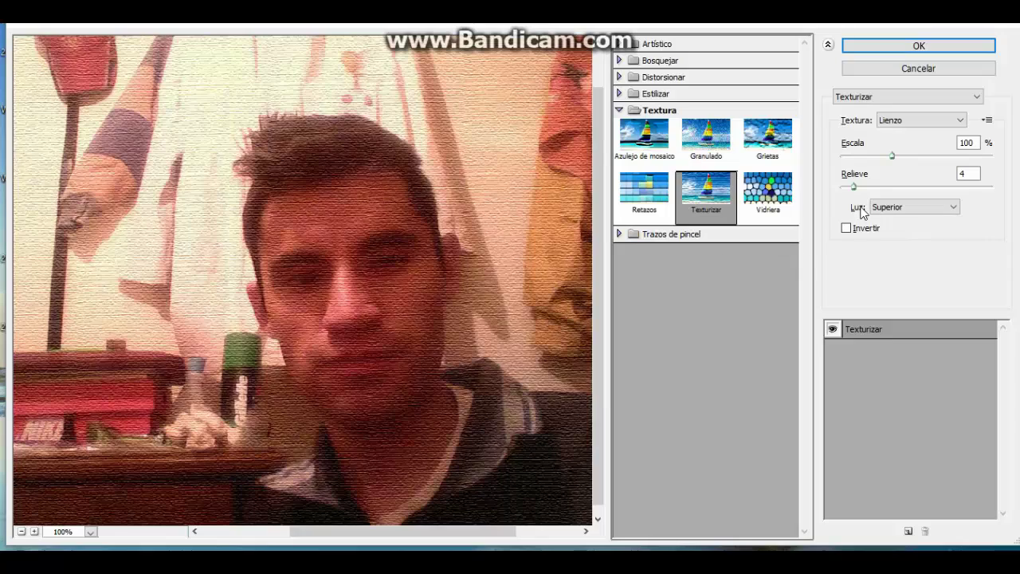
mouse_move(855, 187)
left_mouse_down()
mouse_move(889, 187)
mouse_move(843, 190)
left_mouse_up()
left_click_drag(892, 156, 1008, 183)
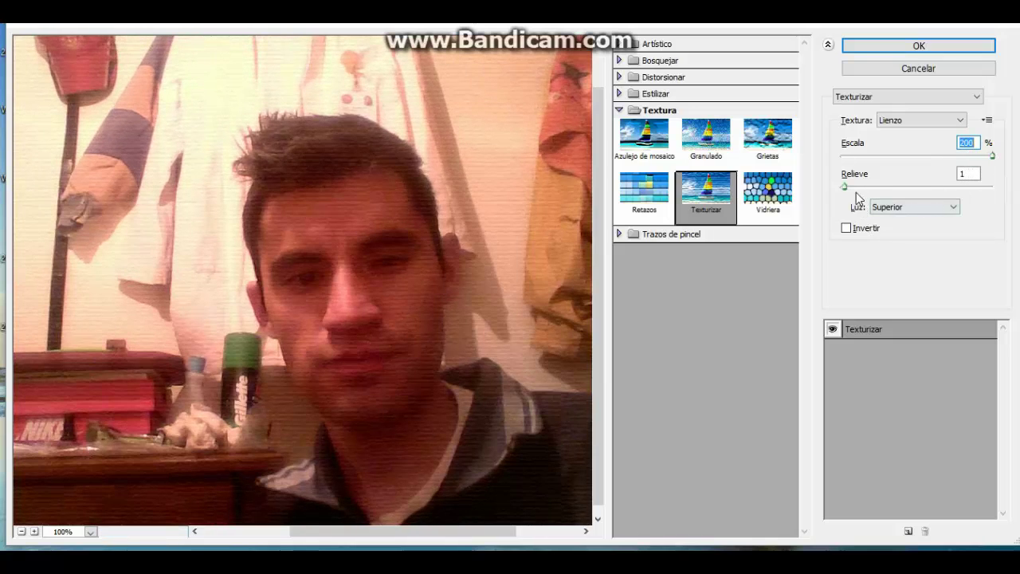
mouse_move(456, 288)
left_mouse_down()
mouse_move(510, 287)
mouse_move(451, 266)
left_mouse_up()
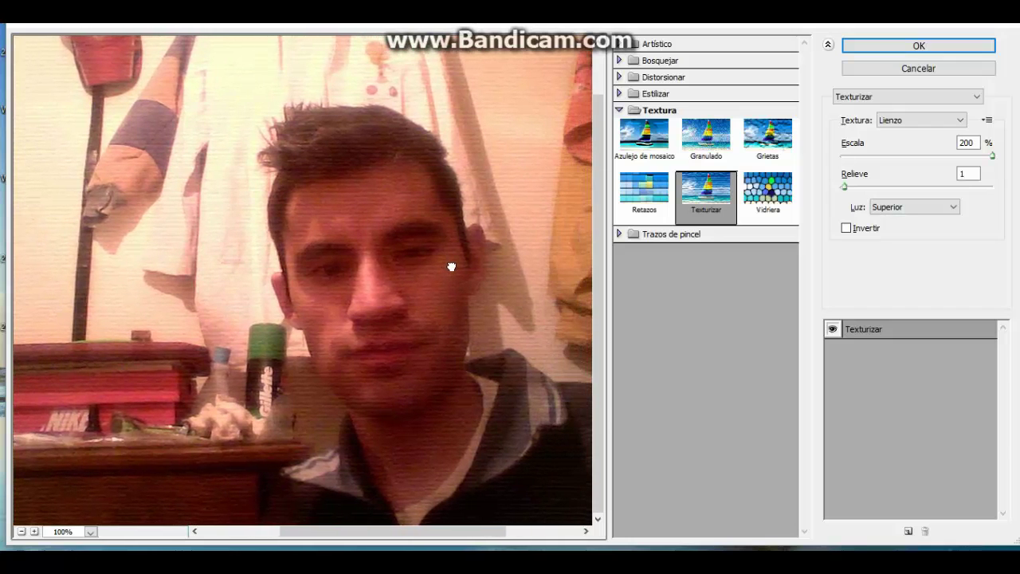
Apply Vidriera with Intensidad de luz 4, Anchura de borde 2 and Tamaño de celda 5
left_click(777, 194)
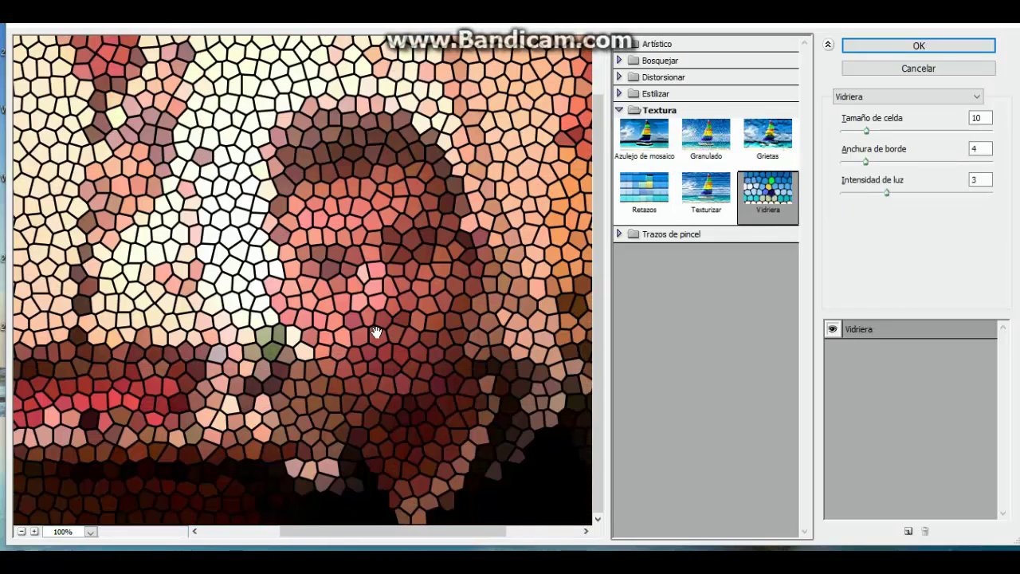
mouse_move(375, 334)
left_mouse_down()
mouse_move(401, 335)
mouse_move(373, 335)
left_mouse_up()
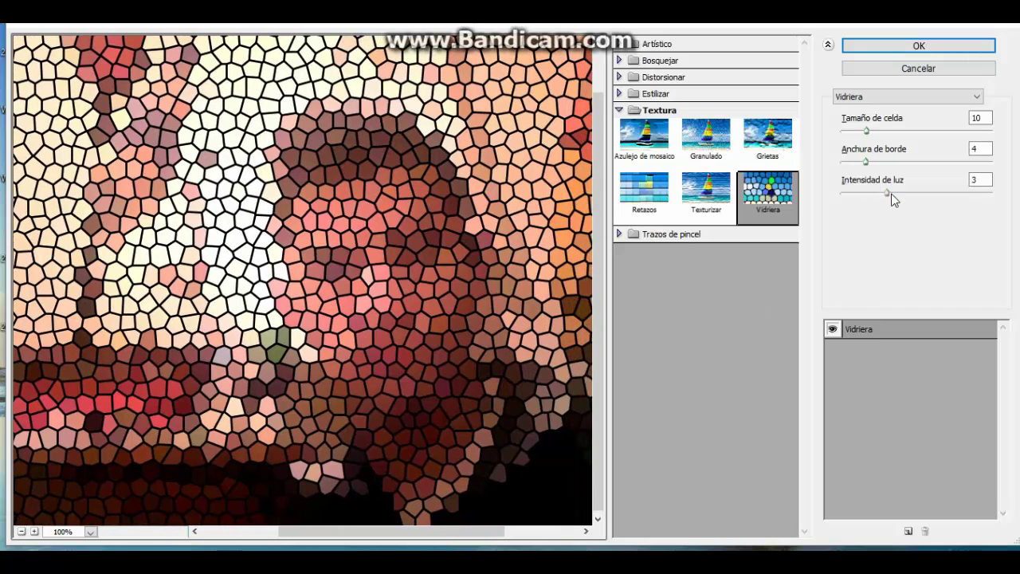
mouse_move(886, 192)
left_mouse_down()
mouse_move(853, 196)
mouse_move(899, 207)
left_mouse_up()
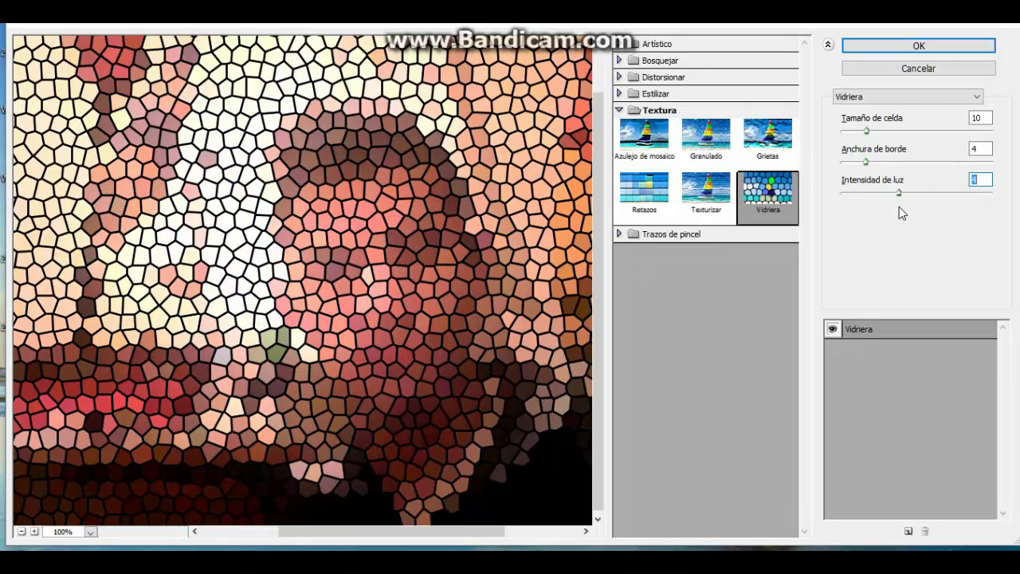
left_click_drag(863, 161, 844, 162)
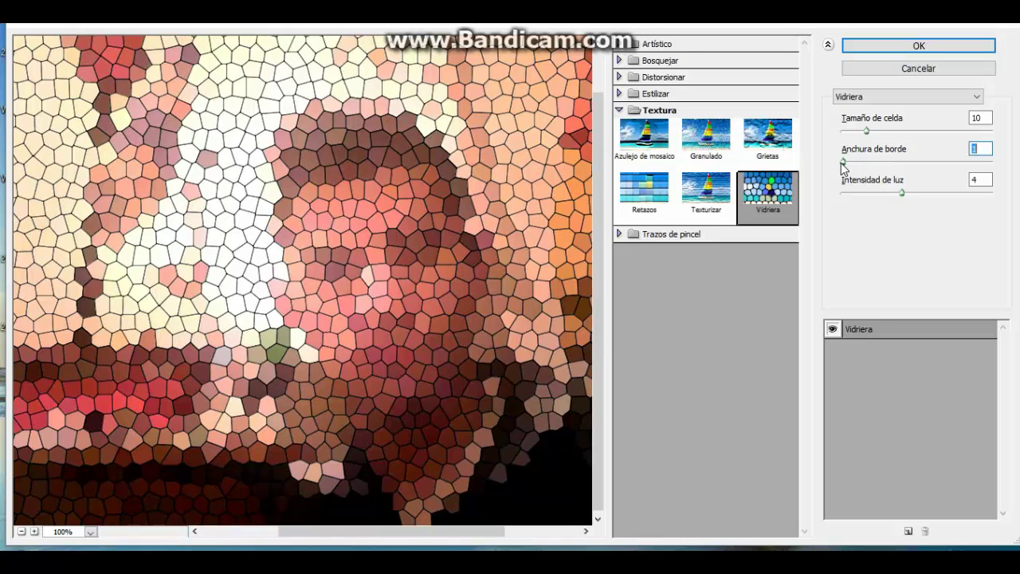
left_click_drag(843, 162, 850, 162)
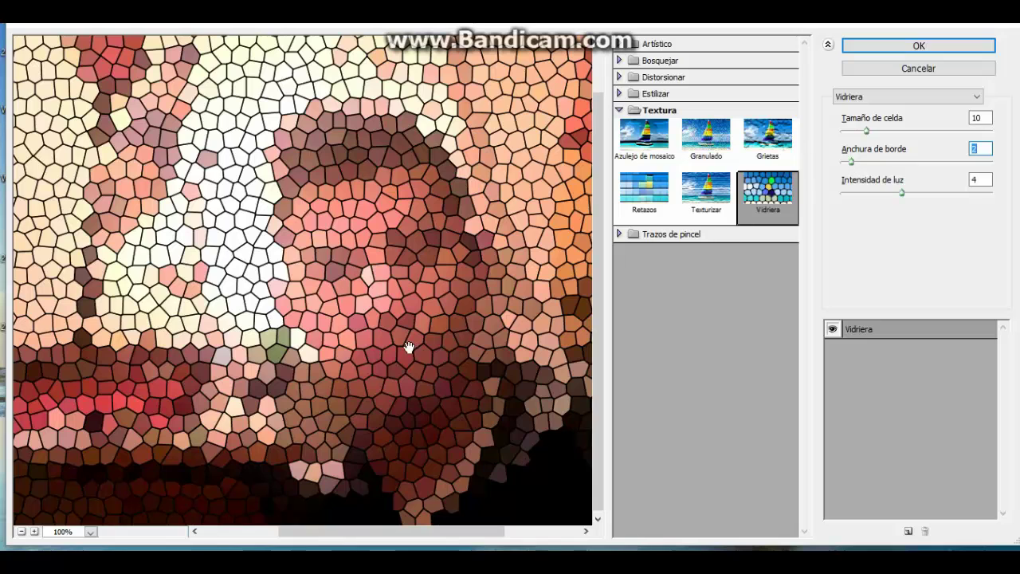
left_click_drag(866, 137, 850, 136)
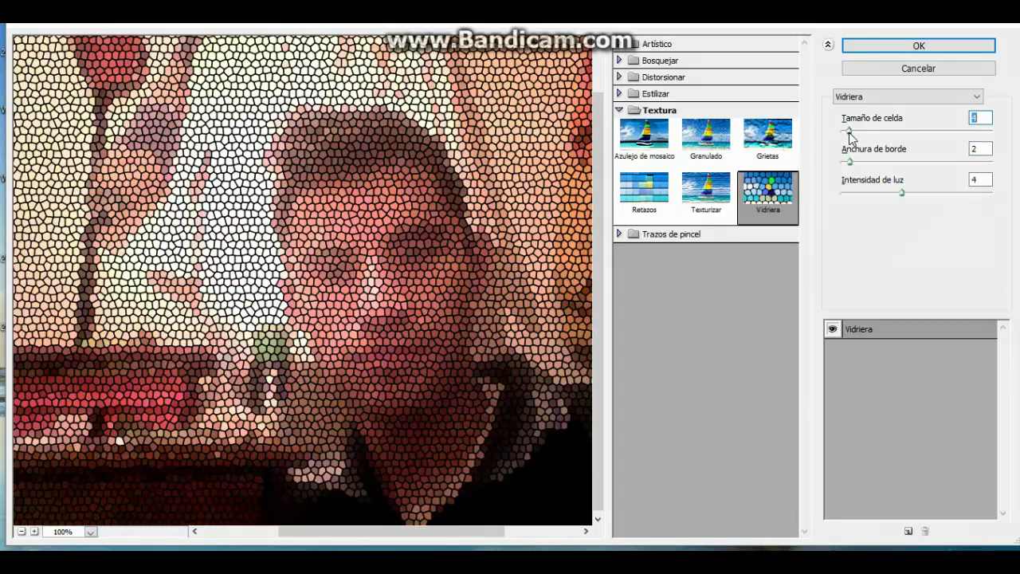
left_click_drag(851, 137, 850, 135)
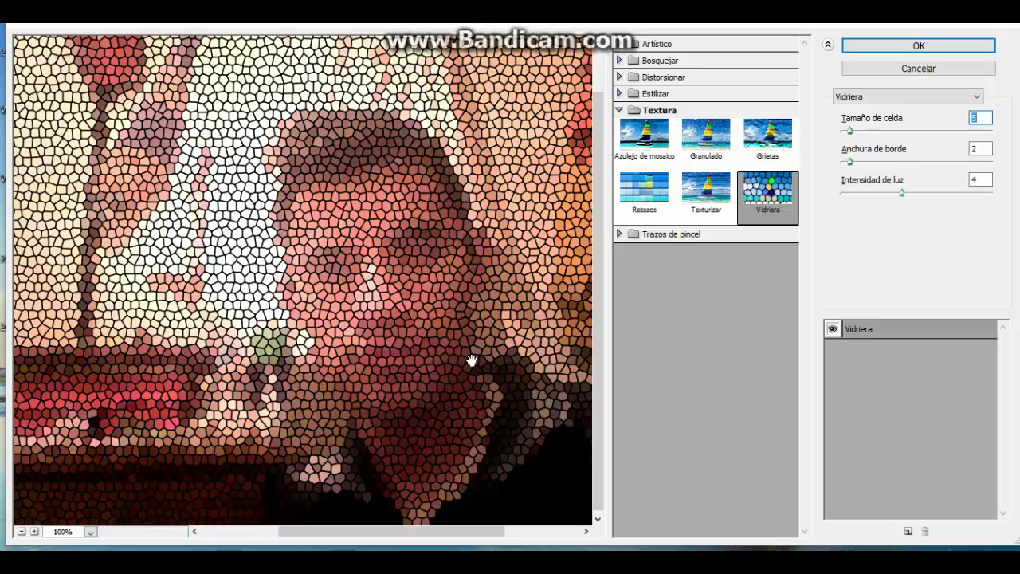
left_click_drag(471, 358, 485, 346)
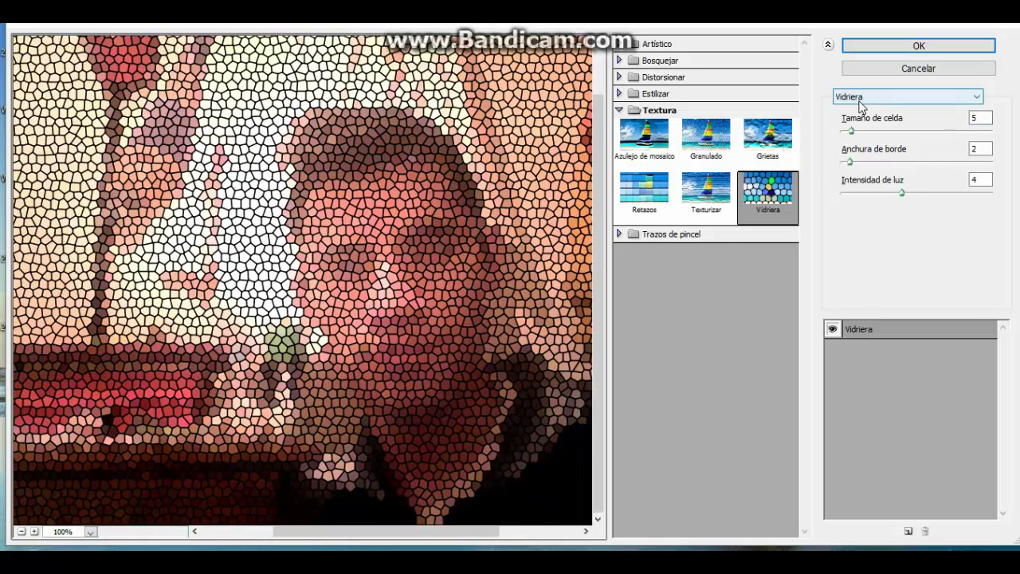
Check the filter list, keep Vidriera, and collapse the Textura group
left_click(858, 96)
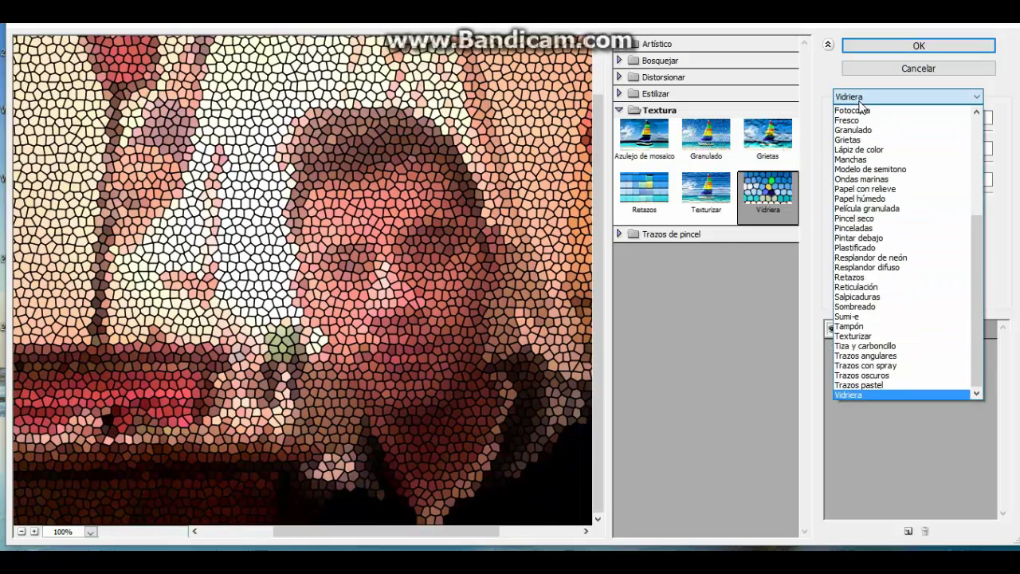
left_click(854, 396)
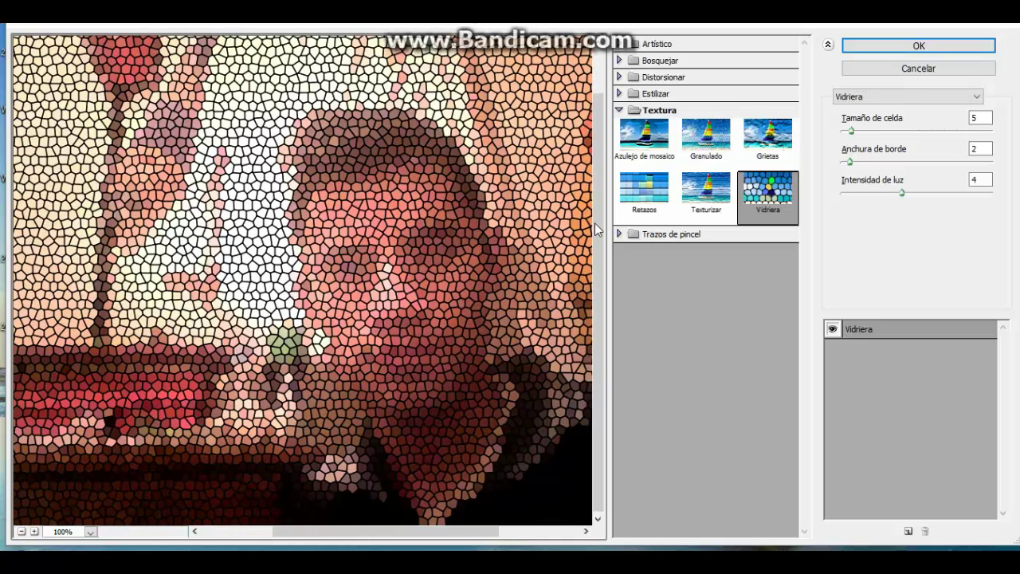
left_click(620, 110)
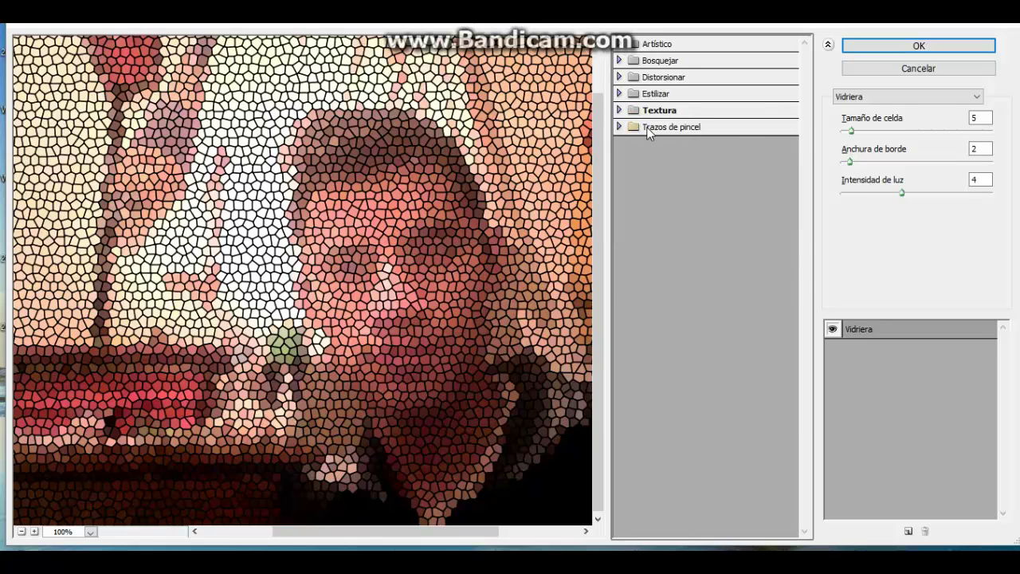
Expand Trazos de pincel and apply Bordes acentuados to the photo preview
left_click(647, 127)
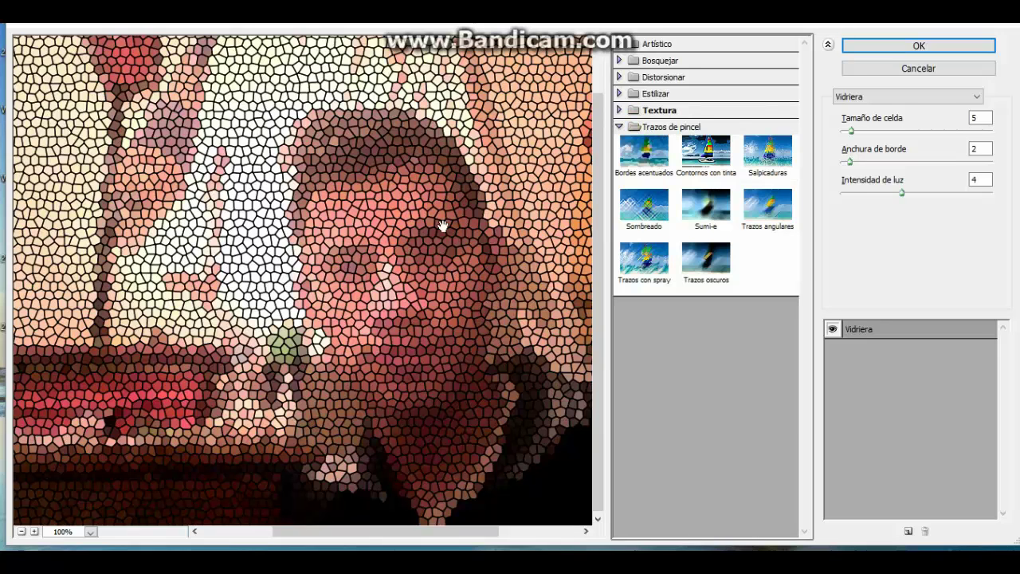
left_click_drag(435, 275, 427, 274)
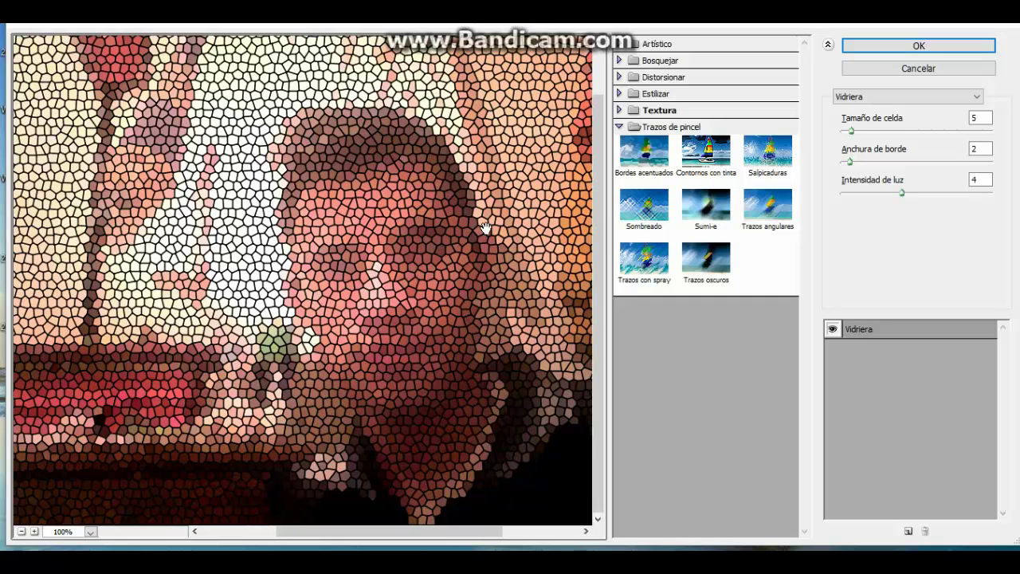
left_click(644, 159)
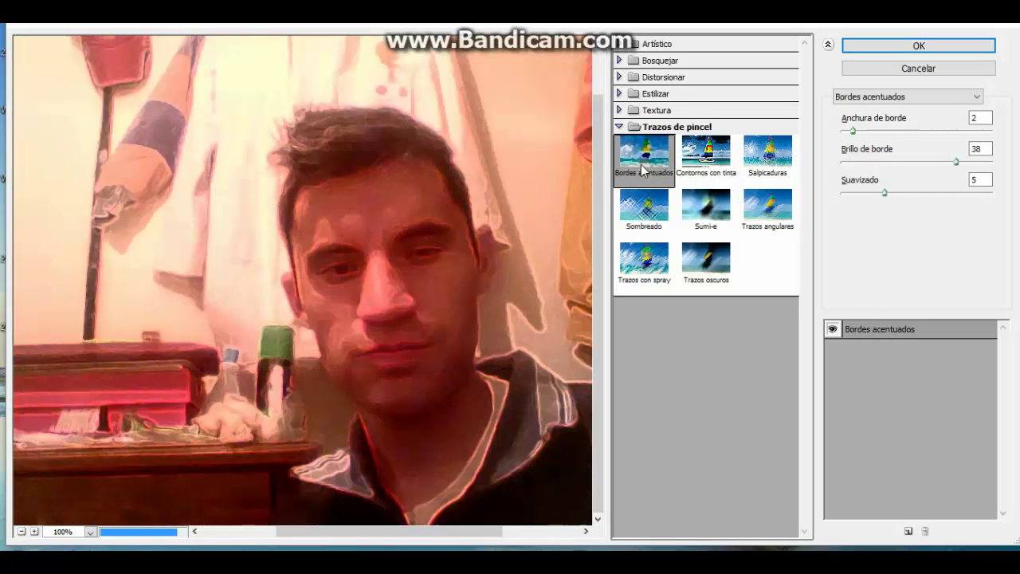
left_click_drag(367, 307, 356, 306)
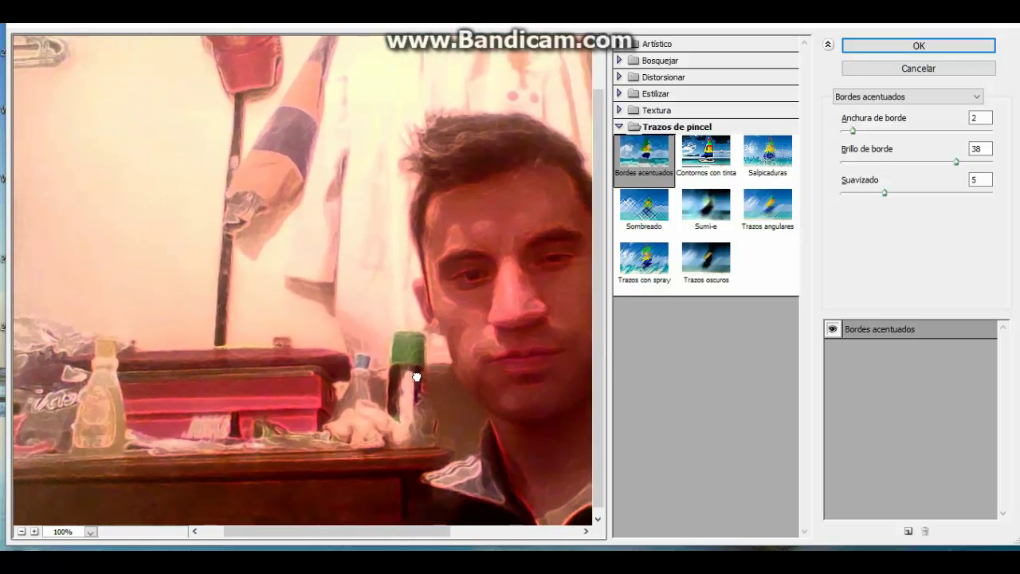
mouse_move(322, 369)
left_mouse_down()
mouse_move(338, 369)
mouse_move(327, 350)
left_mouse_up()
left_click_drag(420, 365, 550, 364)
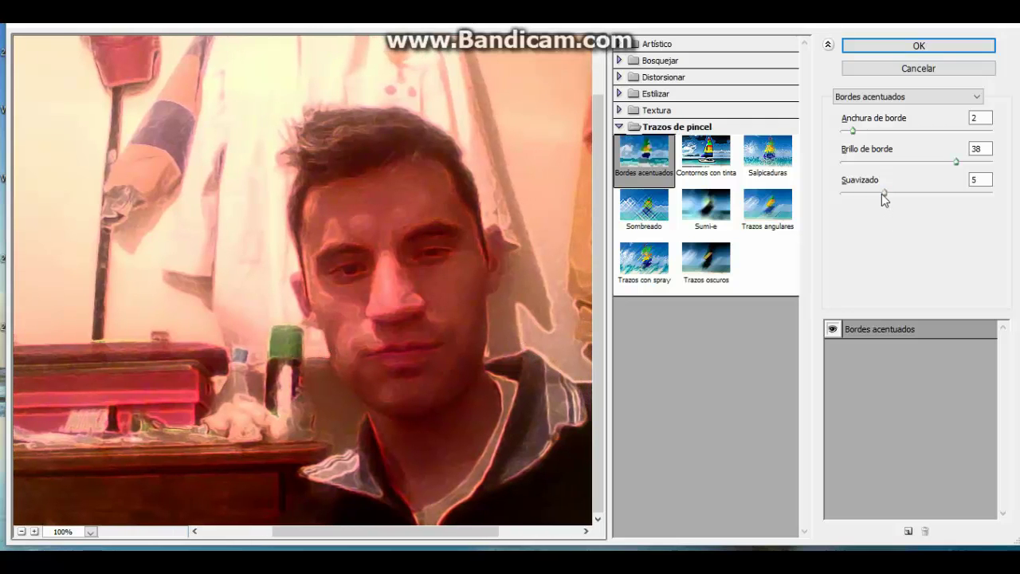
Set Bordes acentuados Suavizado to 9 and Anchura de borde to 5
left_click_drag(885, 193, 927, 204)
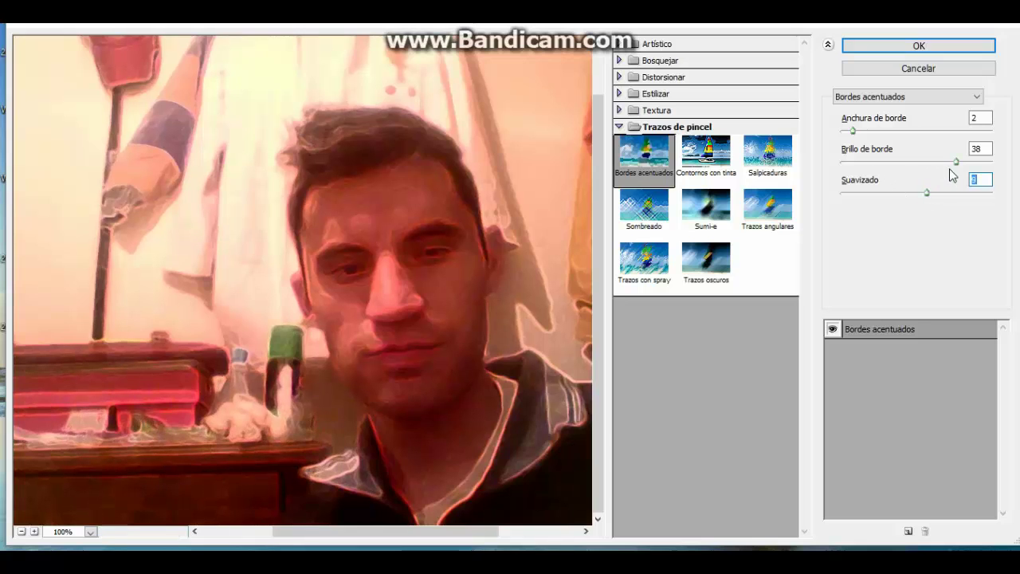
left_click_drag(852, 132, 890, 132)
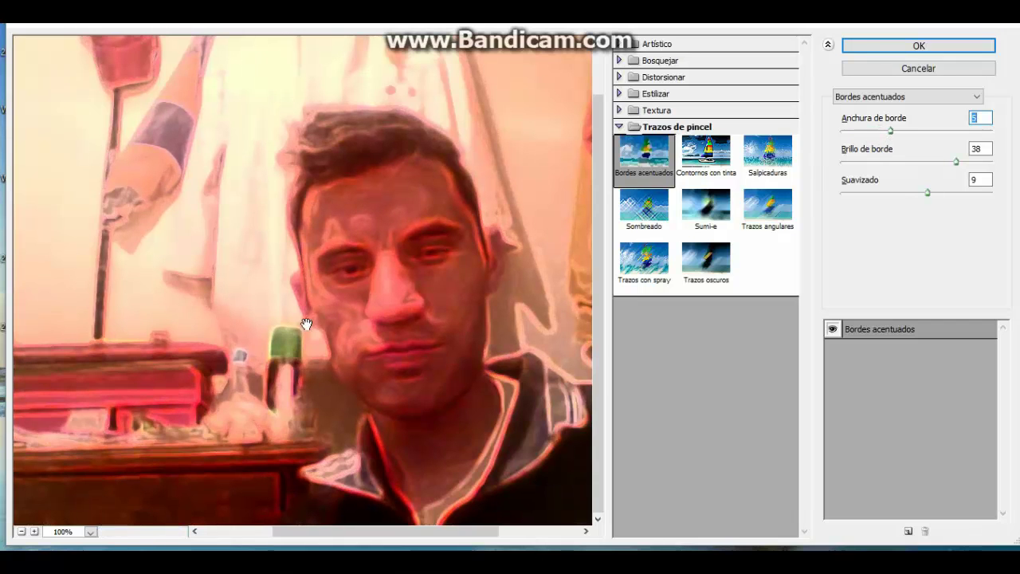
left_click(305, 318)
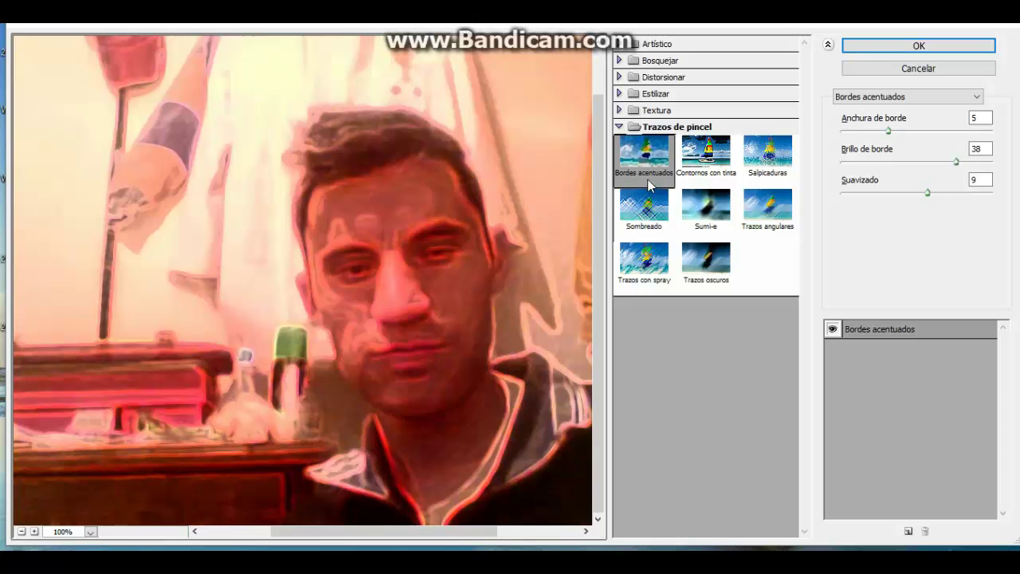
Apply Contornos con tinta with Intensidad de sombra 1, Intensidad de luz 17, Longitud de trazo 15
left_click(707, 165)
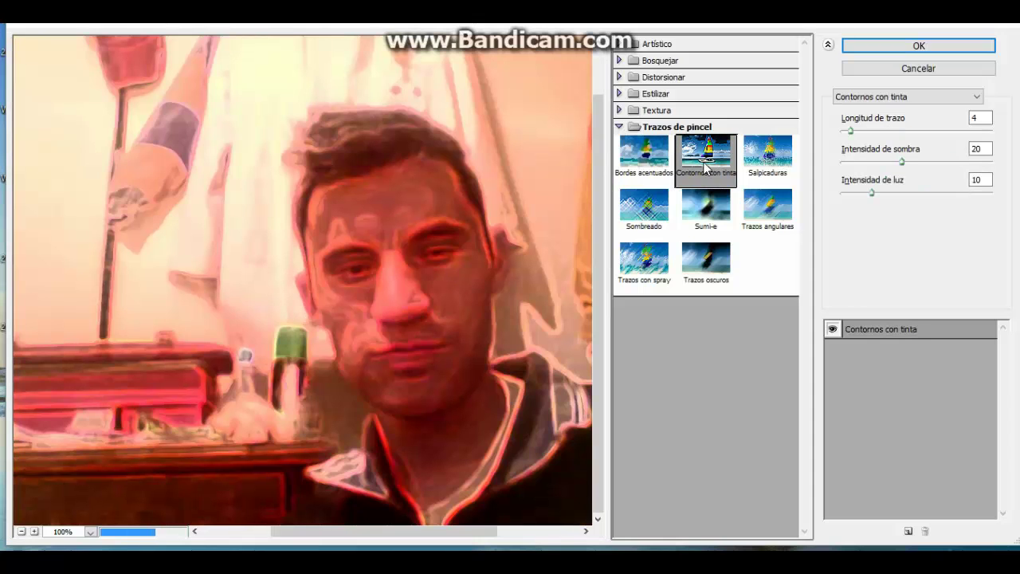
left_click_drag(396, 288, 382, 280)
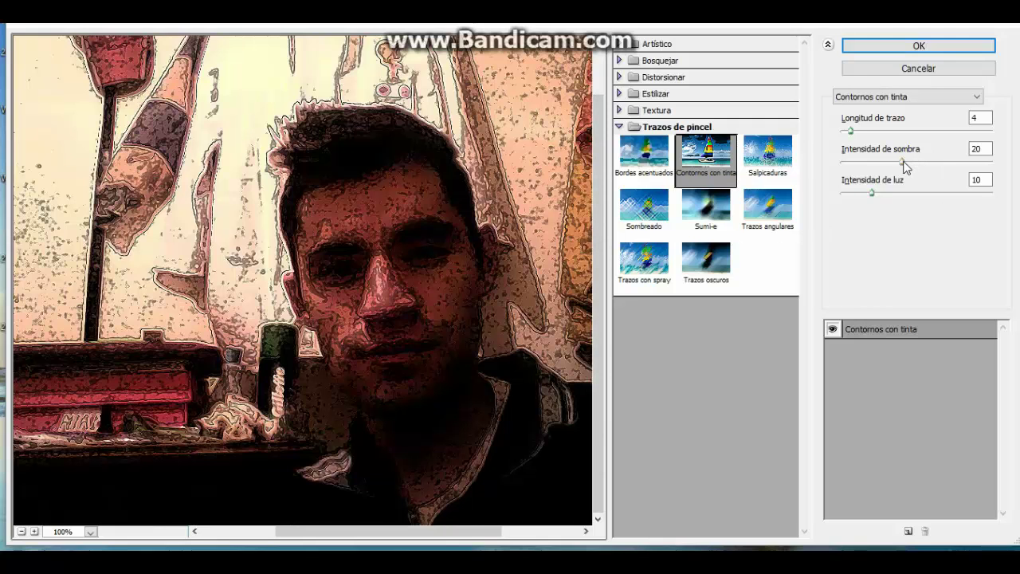
mouse_move(903, 162)
left_mouse_down()
mouse_move(856, 162)
mouse_move(845, 177)
left_mouse_up()
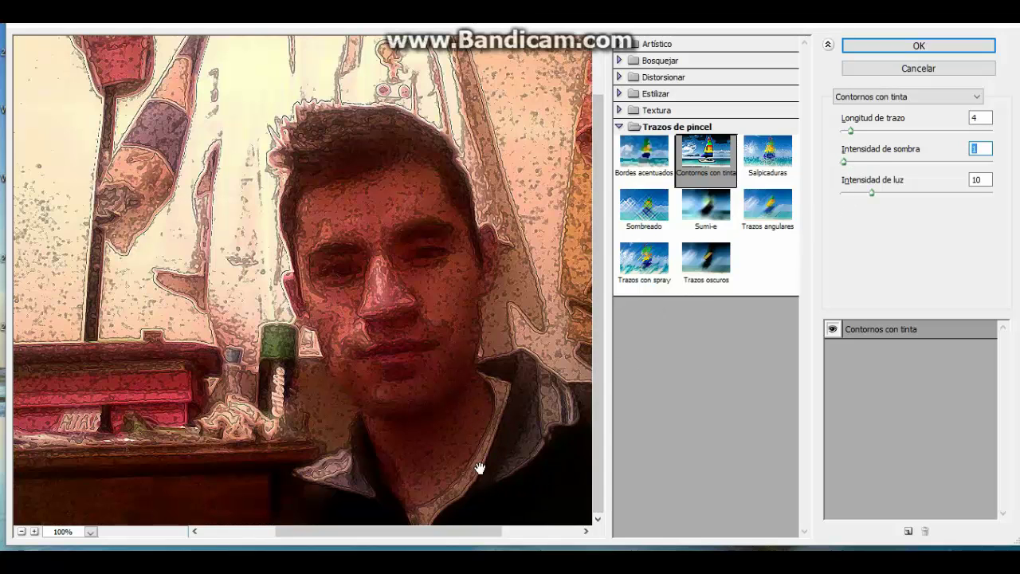
left_click_drag(478, 467, 431, 434)
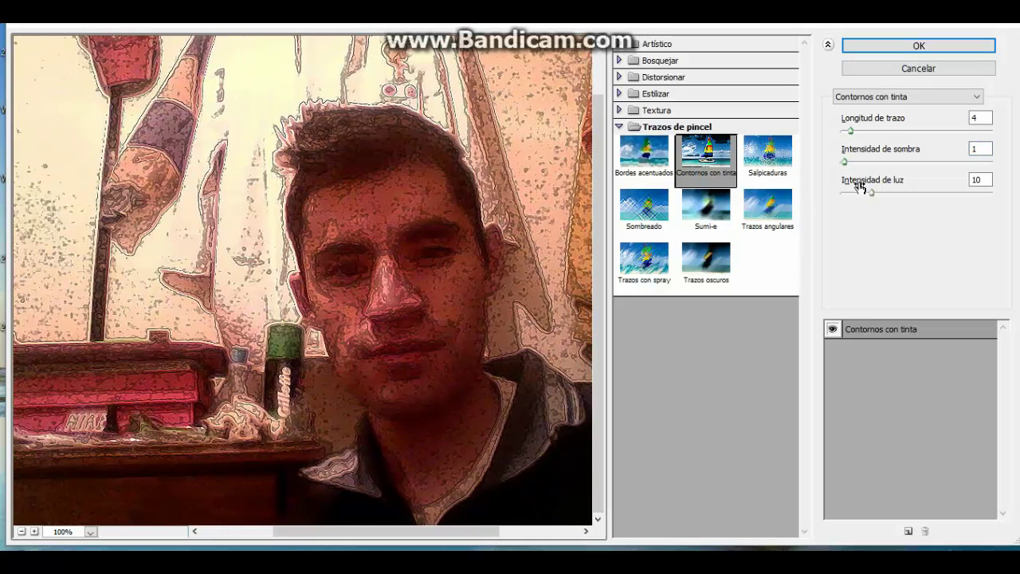
left_click_drag(872, 193, 895, 208)
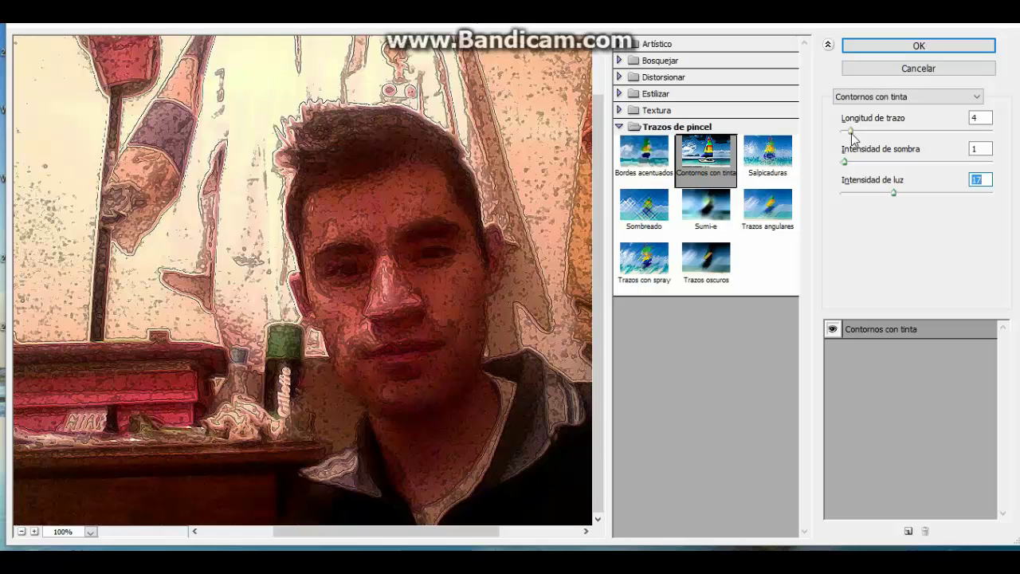
left_click_drag(848, 132, 886, 138)
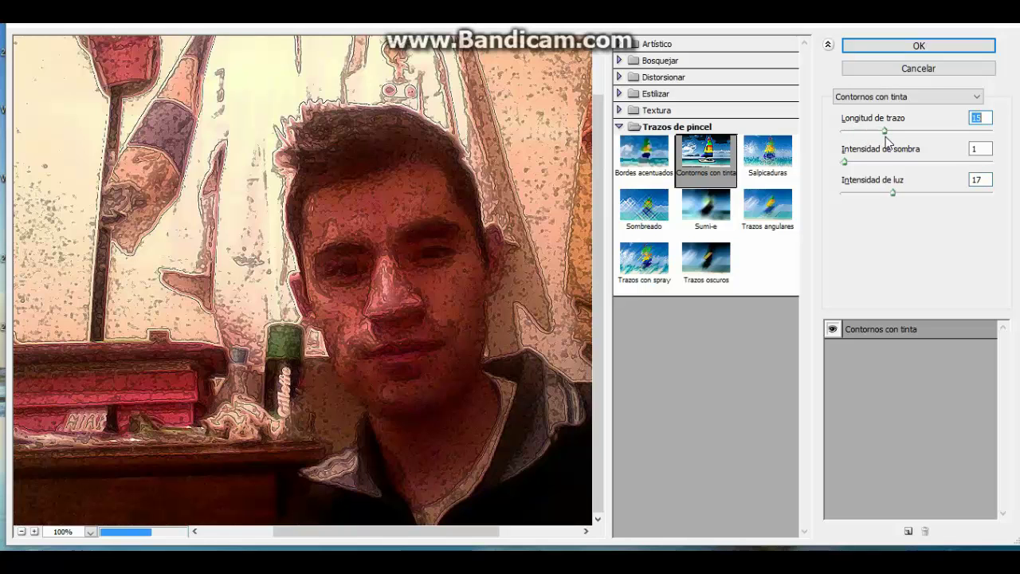
mouse_move(439, 387)
left_mouse_down()
mouse_move(412, 359)
mouse_move(376, 350)
left_mouse_up()
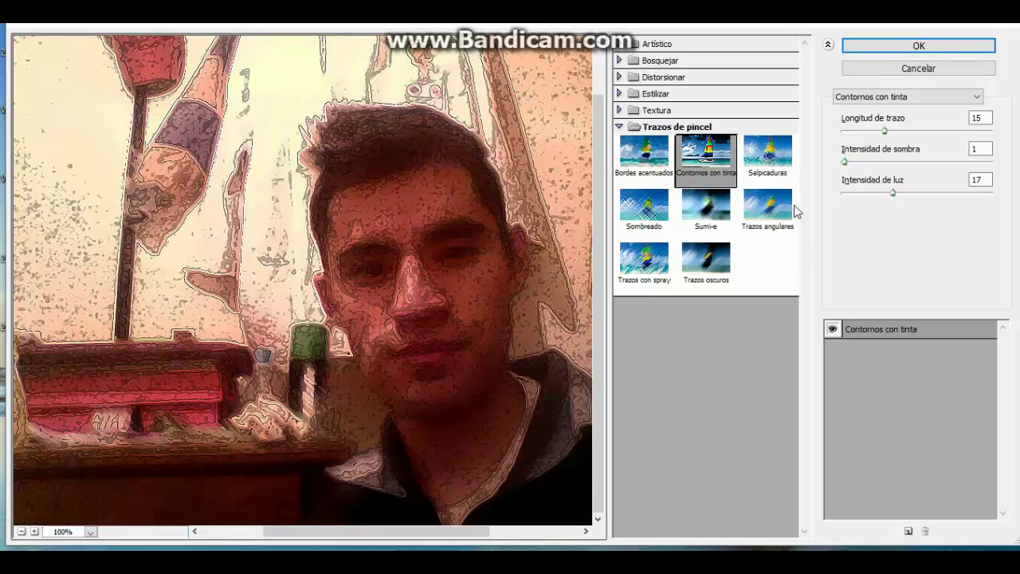
Apply Salpicaduras with Suavizado 8 and Radio 18, panning around the photo
left_click(768, 151)
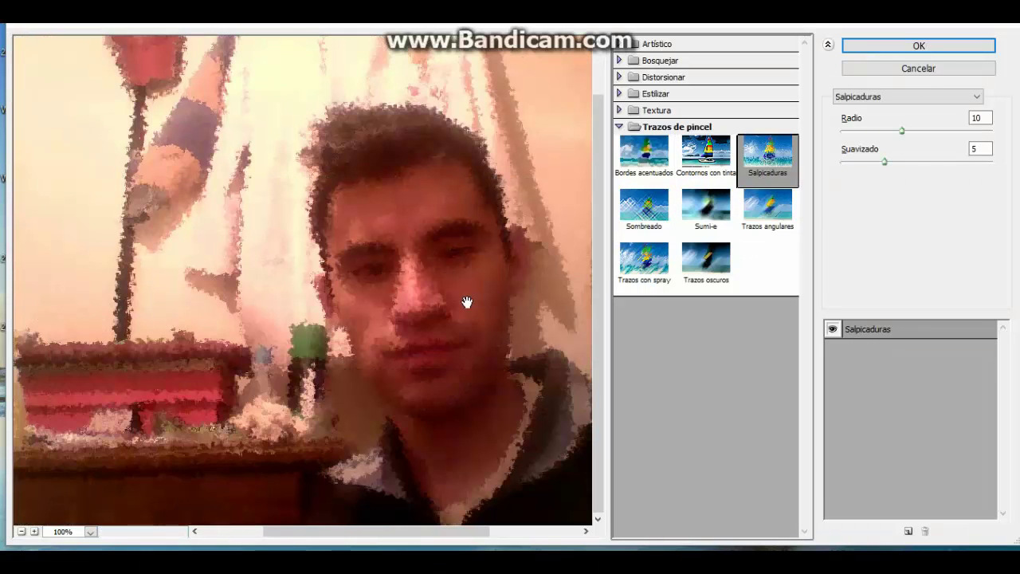
left_click_drag(467, 303, 458, 303)
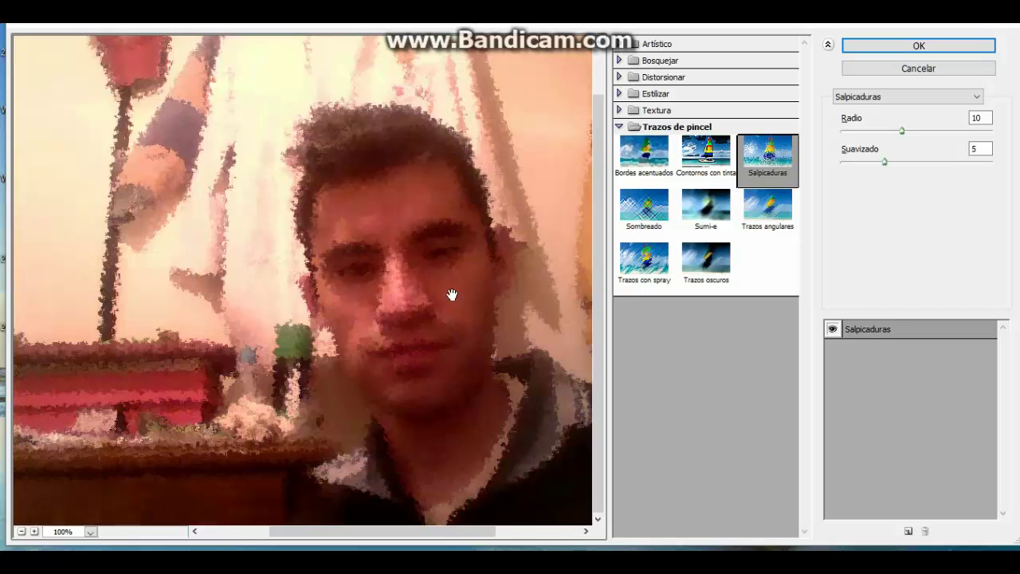
left_click_drag(885, 163, 923, 164)
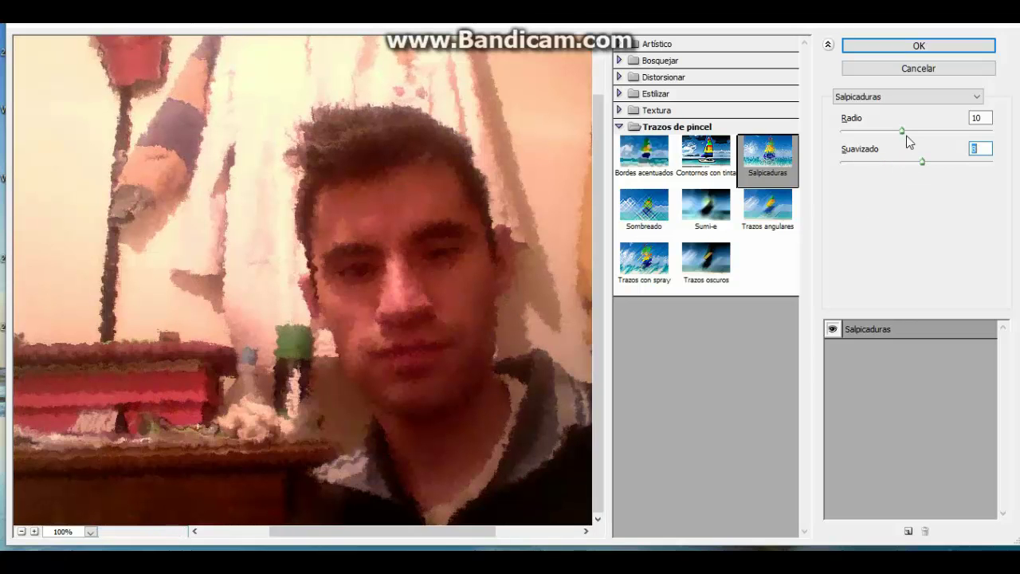
left_click_drag(902, 131, 942, 132)
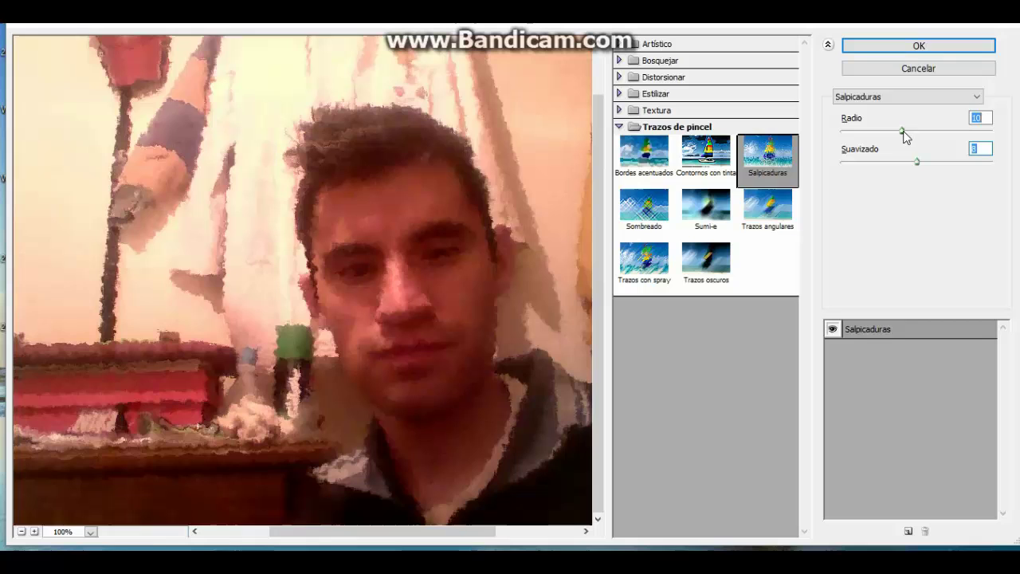
left_click(950, 131)
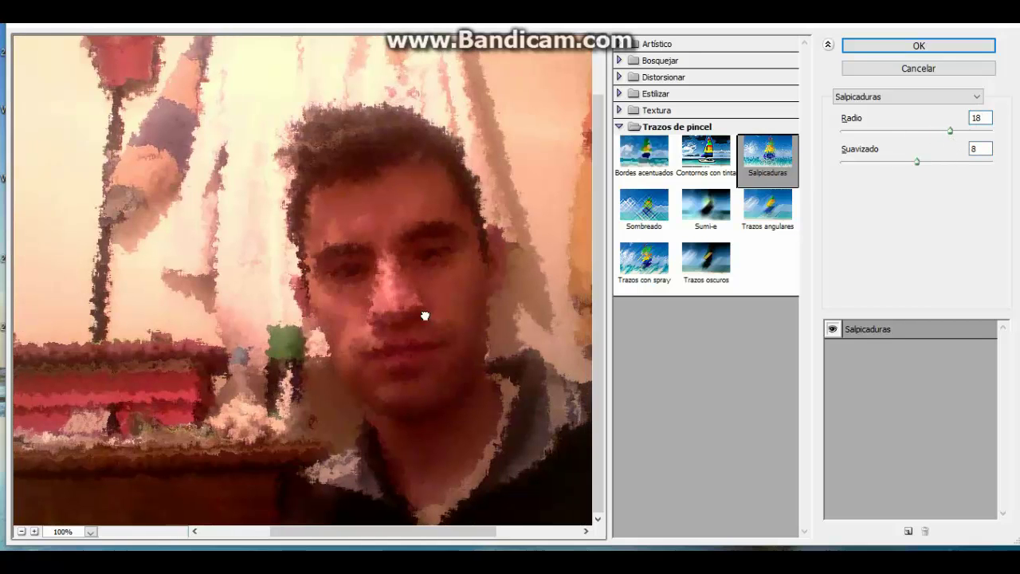
left_click_drag(425, 316, 467, 312)
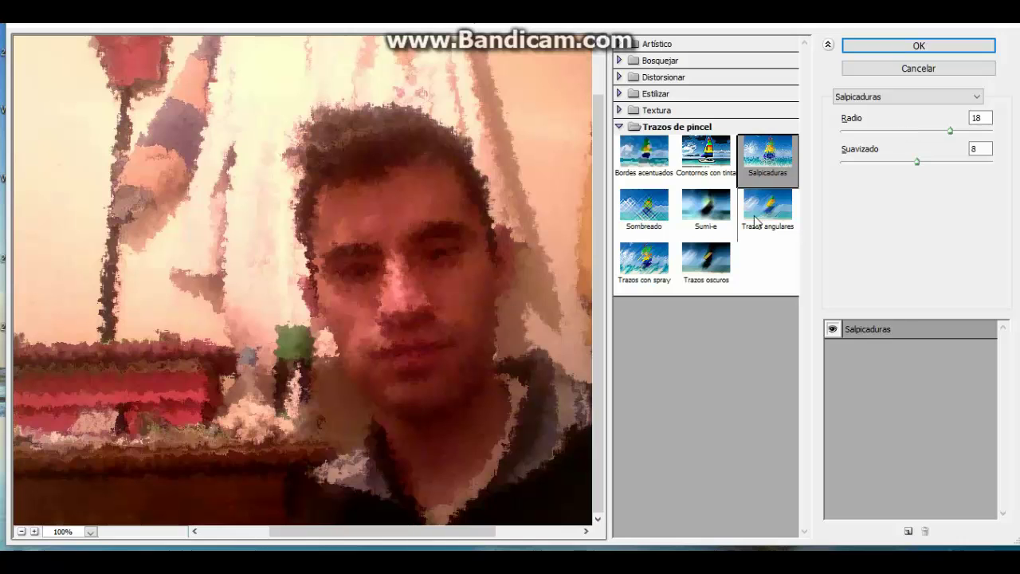
left_click_drag(391, 145, 387, 149)
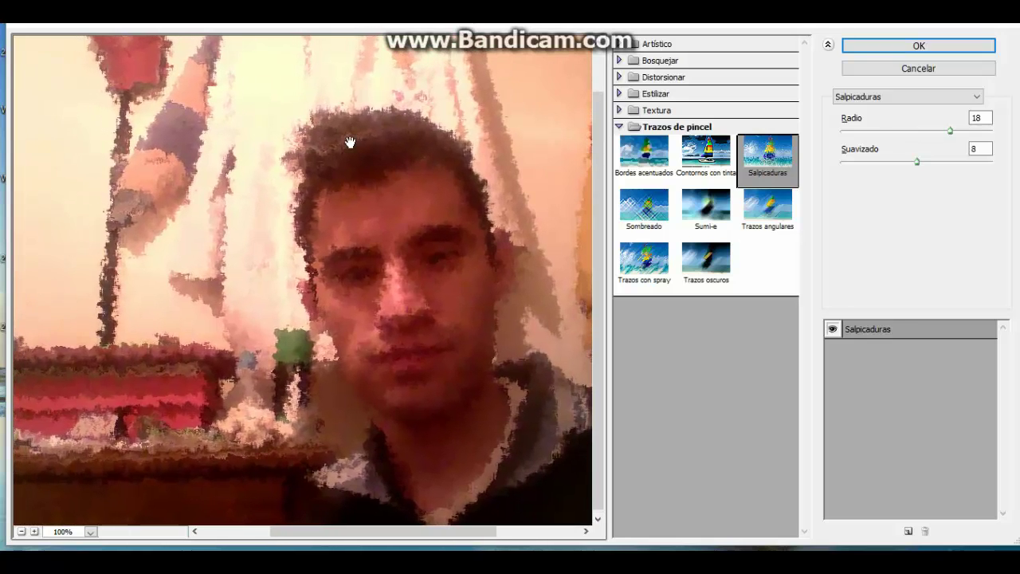
left_click_drag(394, 238, 381, 236)
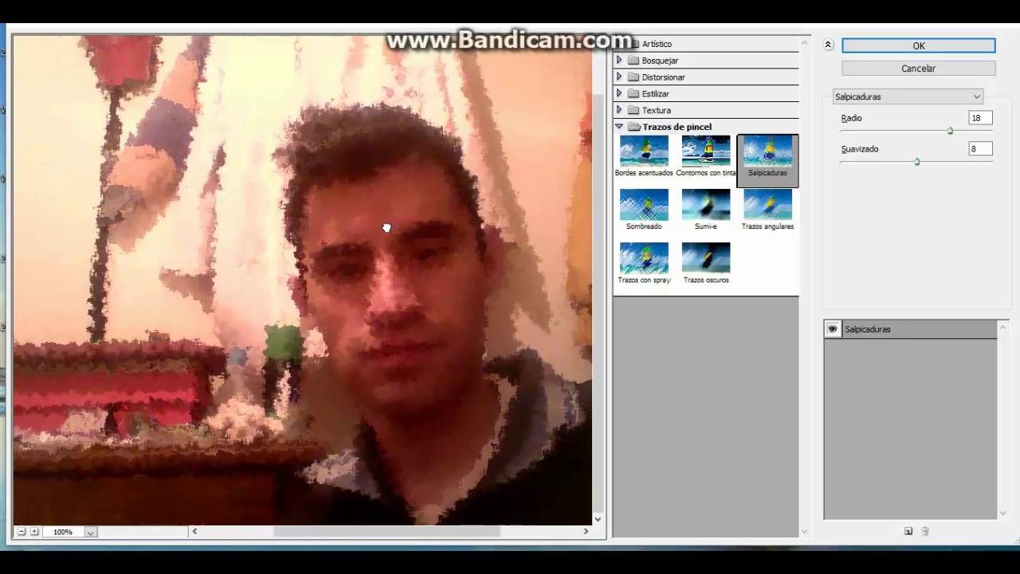
left_click_drag(387, 229, 302, 223)
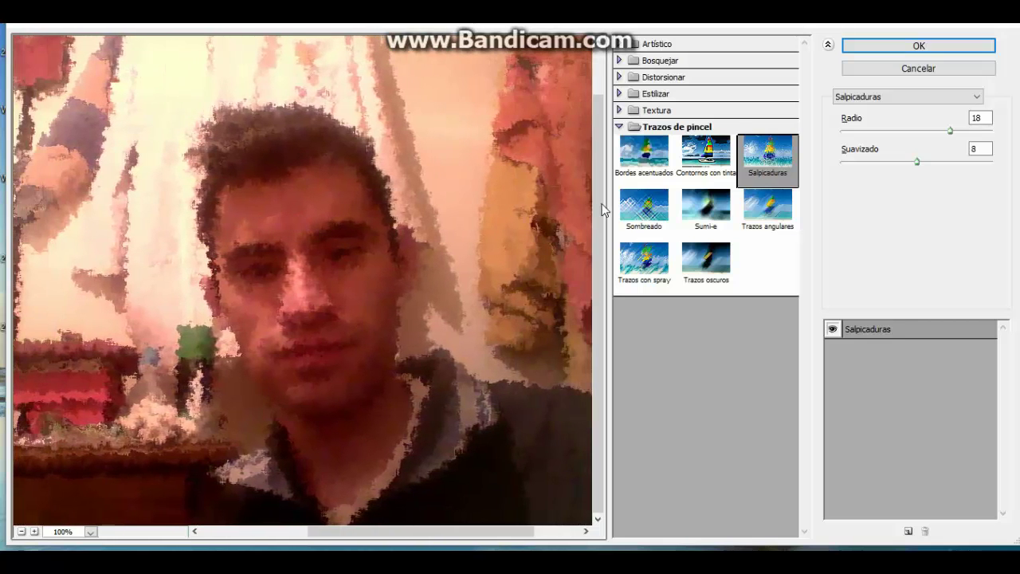
Apply Sombreado crosshatch with Intensidad 2, Enfoque 11 and Longitud de trazo 24
left_click(616, 214)
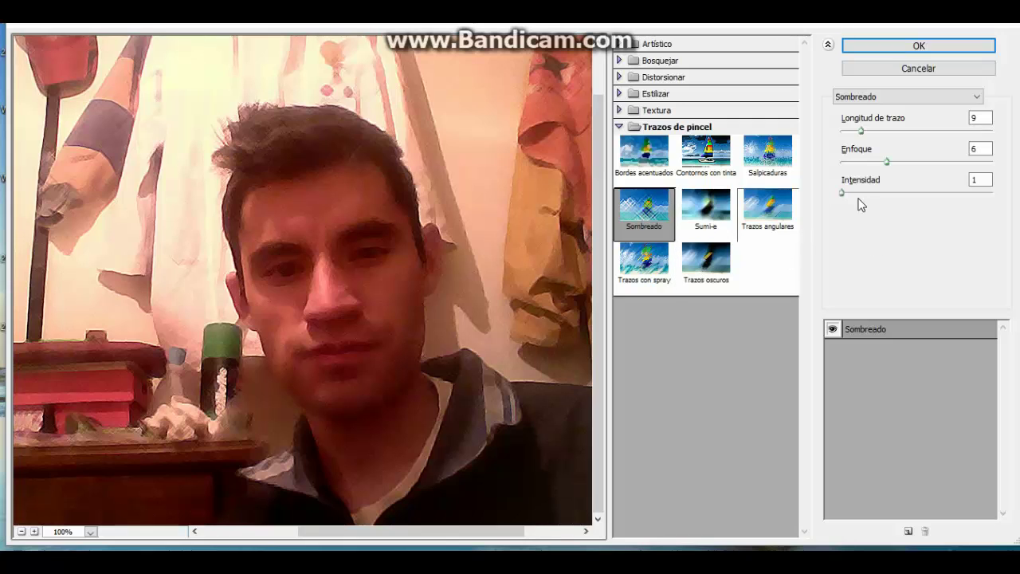
left_click_drag(843, 193, 920, 194)
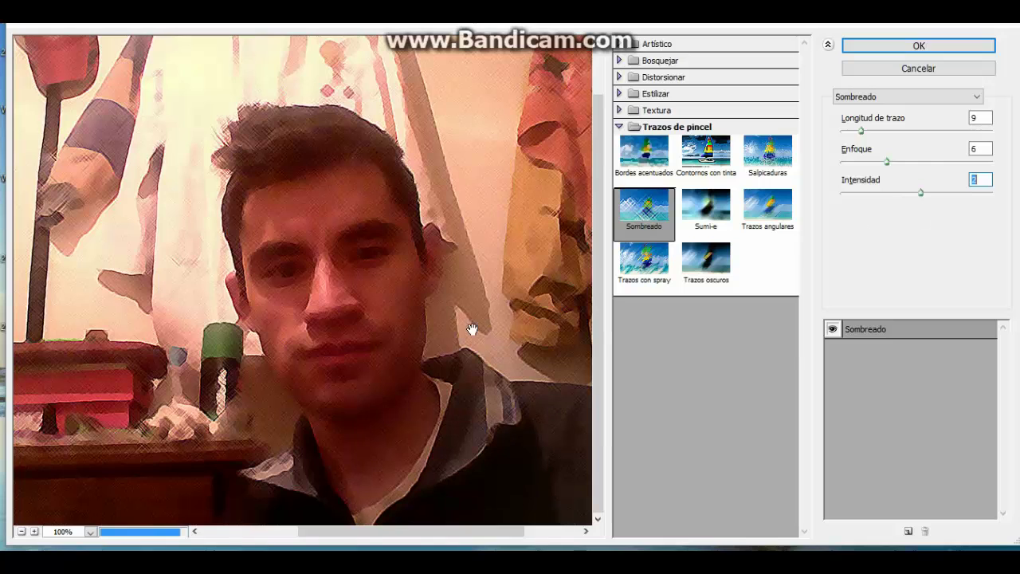
left_click_drag(522, 307, 474, 296)
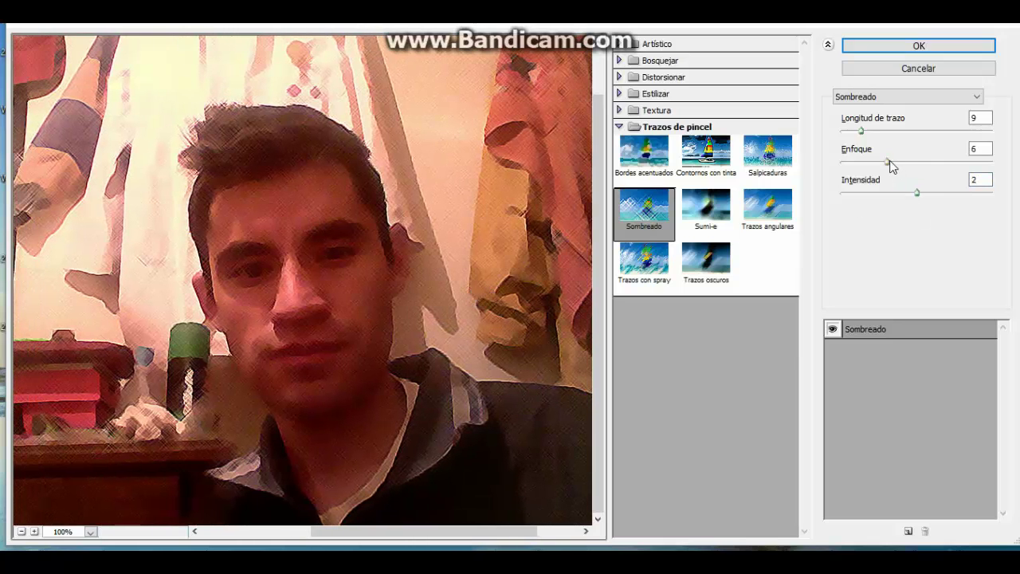
left_click_drag(887, 162, 928, 163)
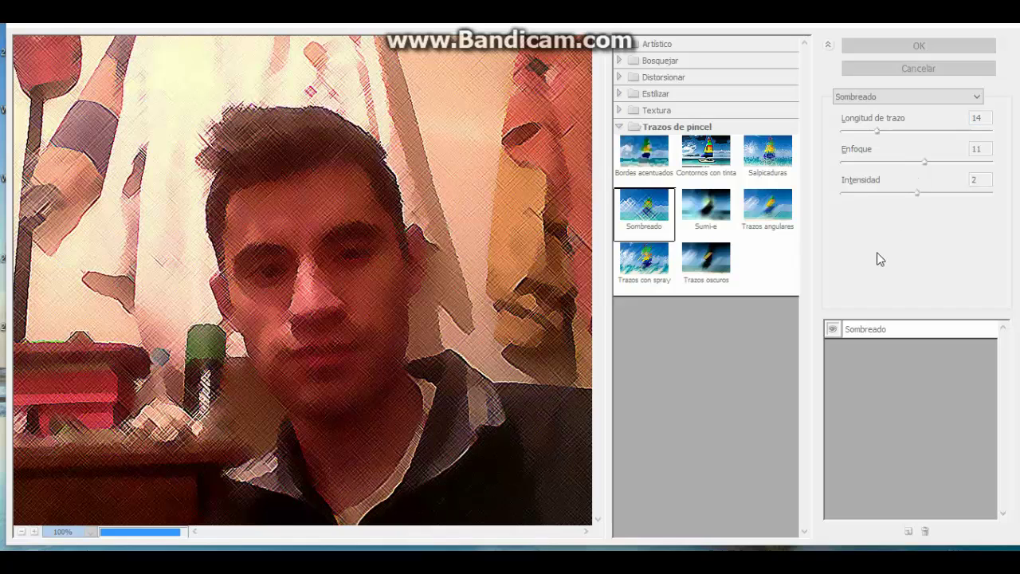
left_click_drag(878, 133, 913, 145)
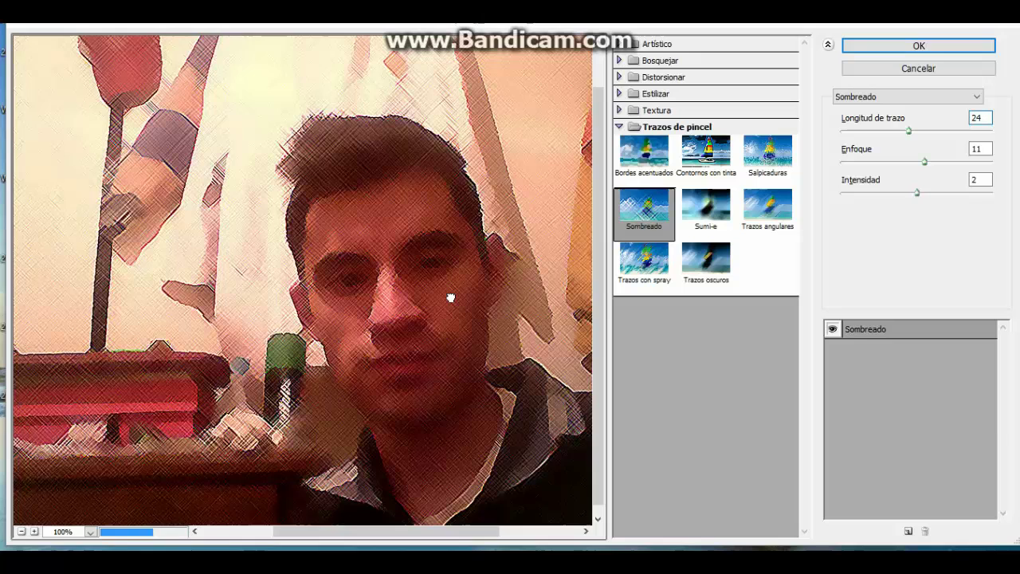
left_click_drag(451, 298, 412, 285)
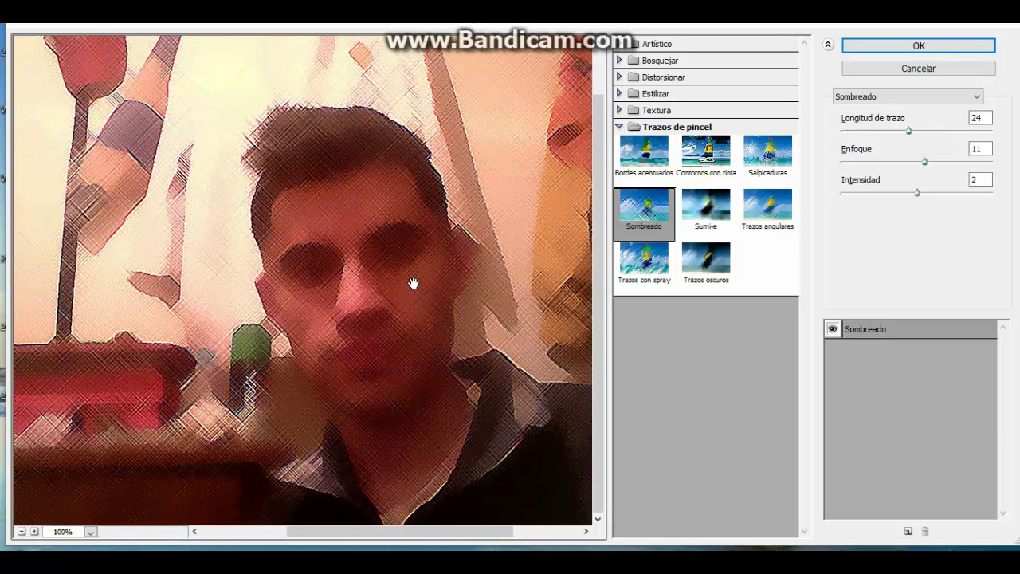
Switch to Sumi-e with Contraste 0 and Presión de trazo 1
left_click(709, 223)
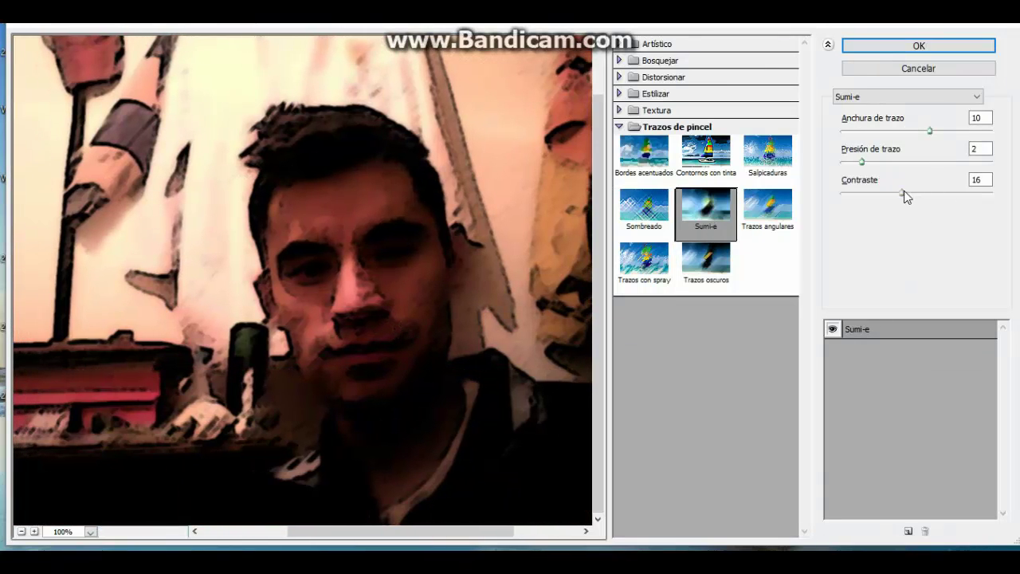
left_click_drag(906, 197, 861, 199)
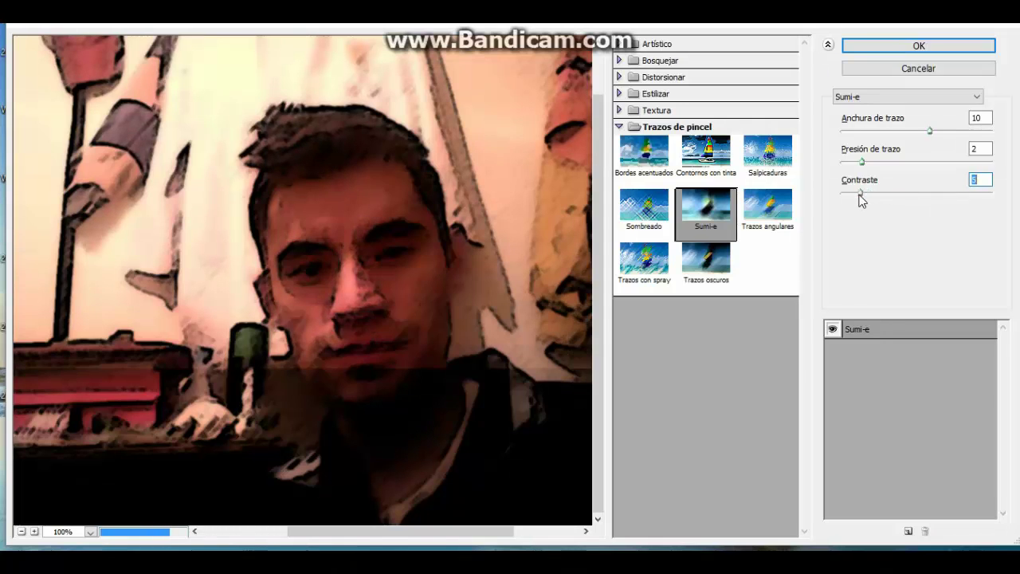
left_click_drag(859, 199, 838, 193)
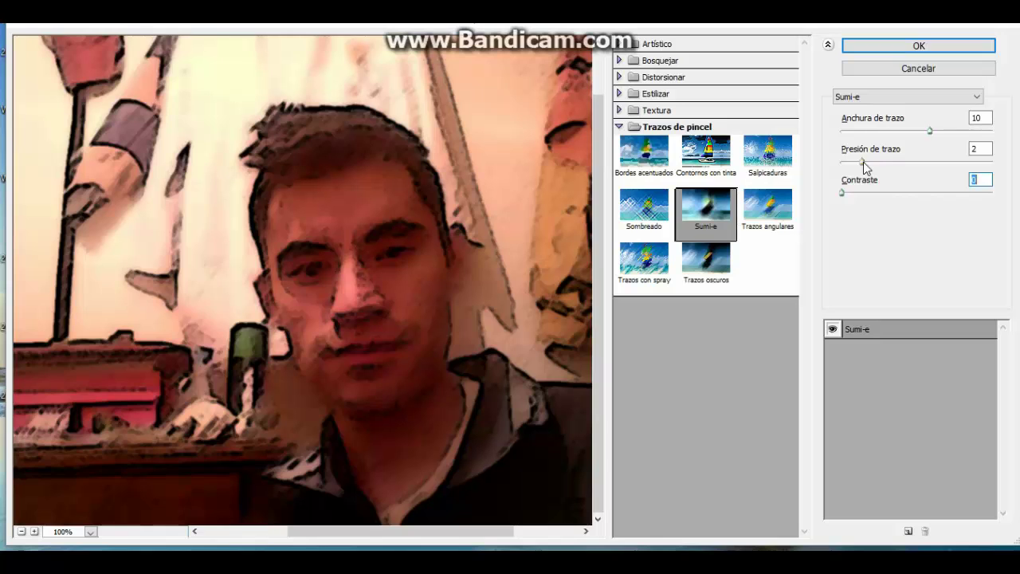
mouse_move(861, 165)
left_mouse_down()
mouse_move(902, 167)
mouse_move(850, 167)
left_mouse_up()
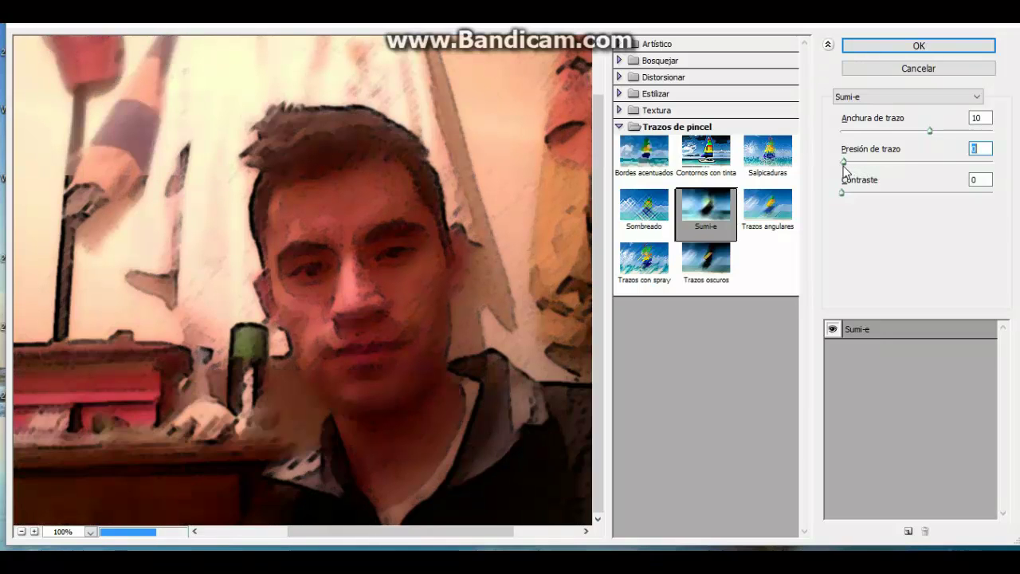
left_click_drag(851, 166, 854, 169)
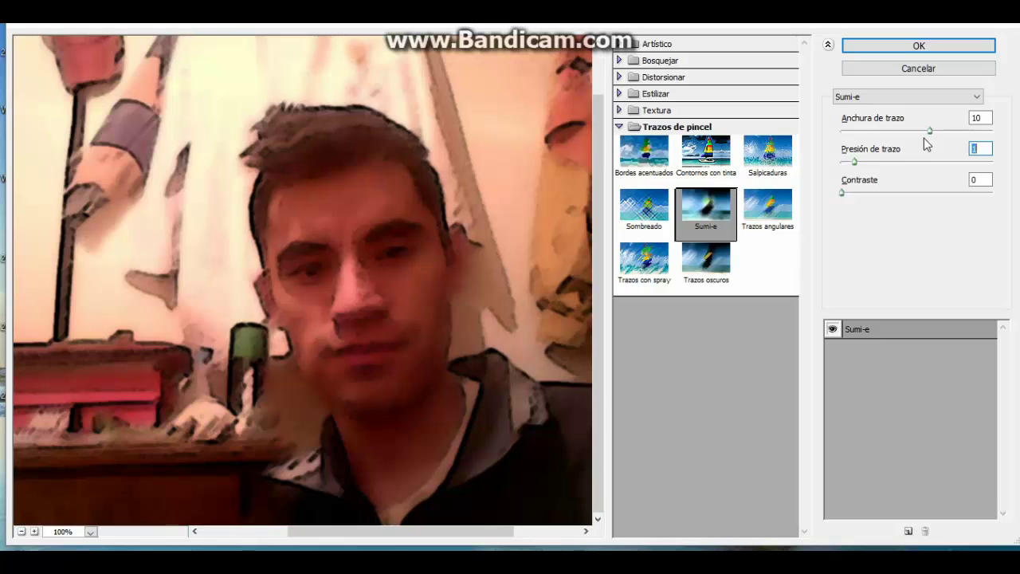
Widen the Sumi-e Anchura de trazo to 15 and pan the preview
left_click_drag(931, 131, 972, 137)
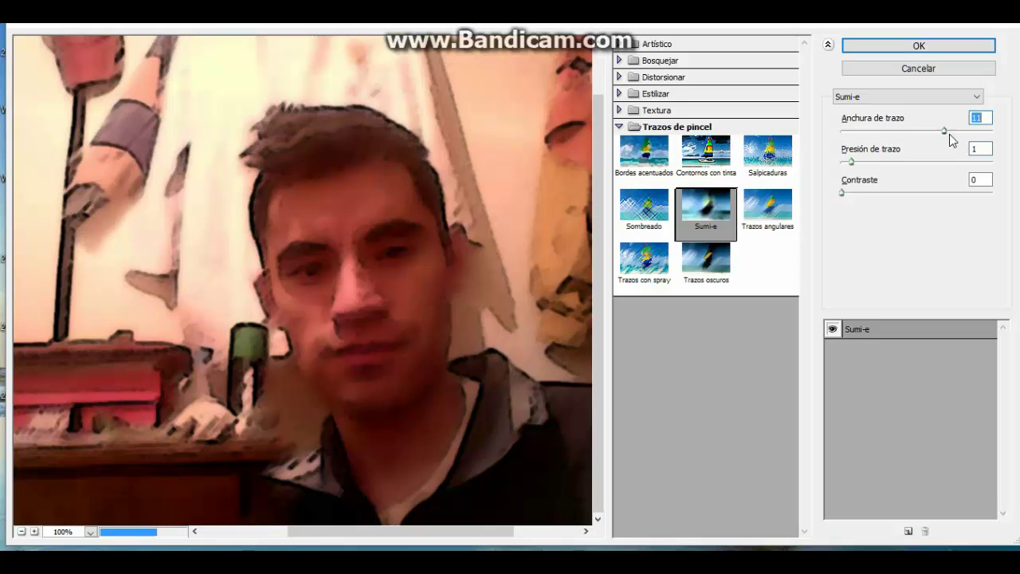
key("Up")
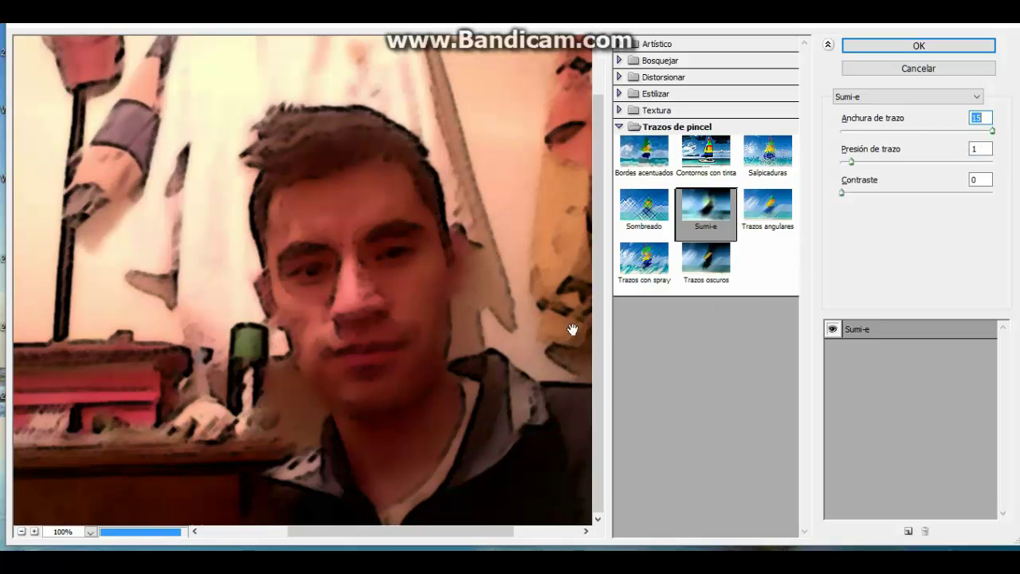
mouse_move(574, 329)
left_mouse_down()
mouse_move(262, 364)
mouse_move(366, 355)
left_mouse_up()
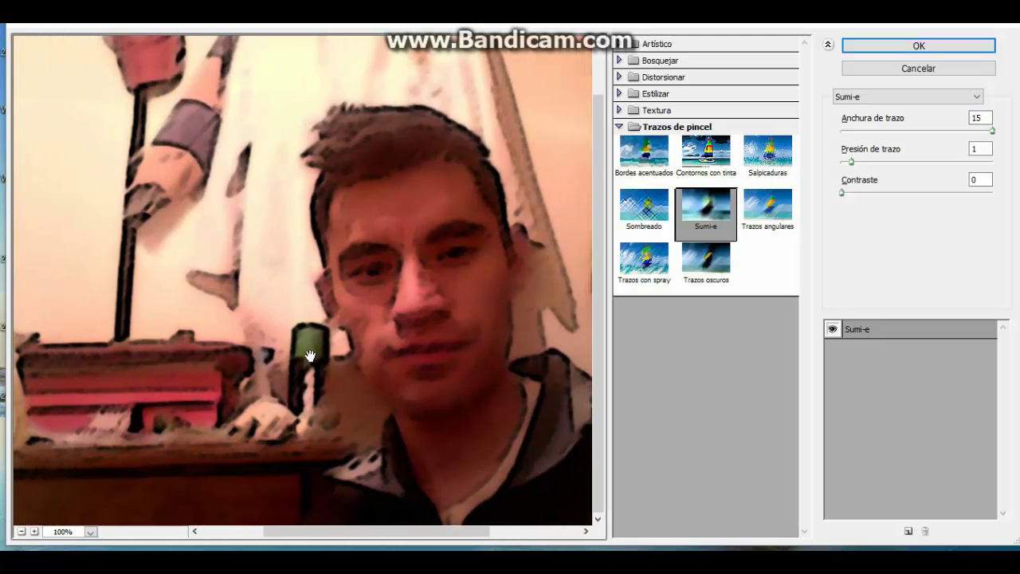
mouse_move(364, 353)
left_mouse_down()
mouse_move(420, 351)
mouse_move(191, 303)
left_mouse_up()
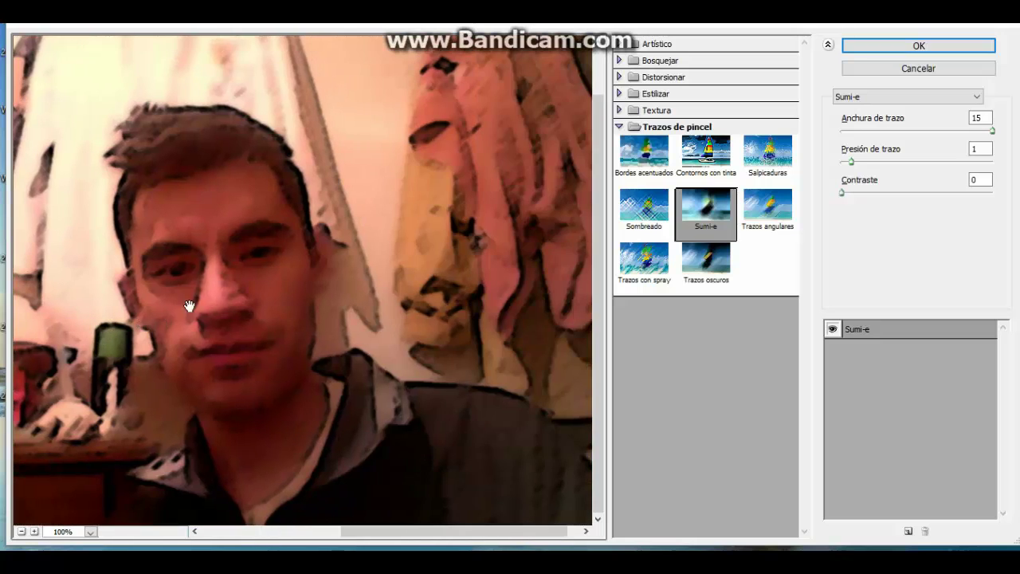
left_click_drag(325, 273, 579, 300)
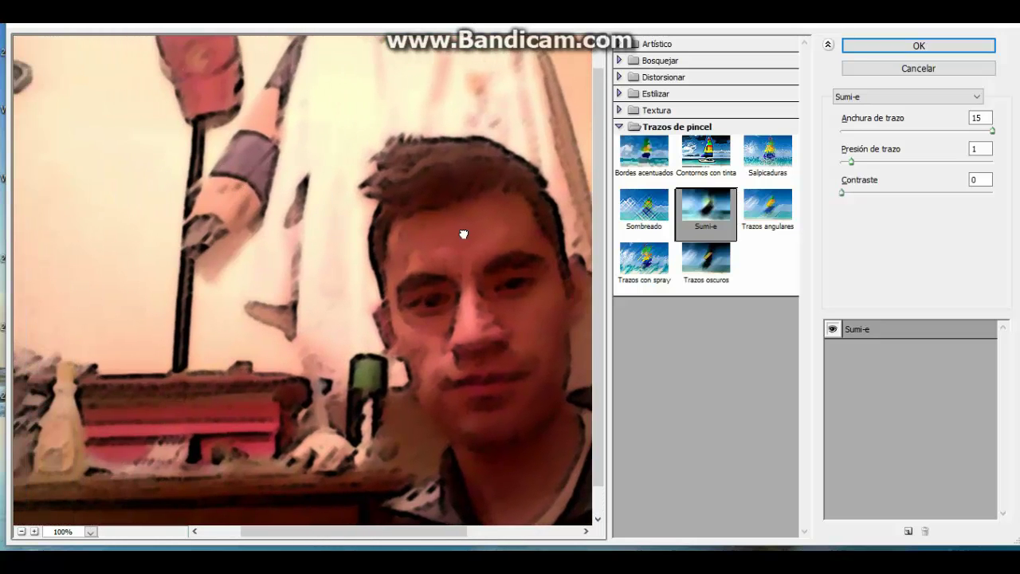
left_click_drag(462, 232, 195, 221)
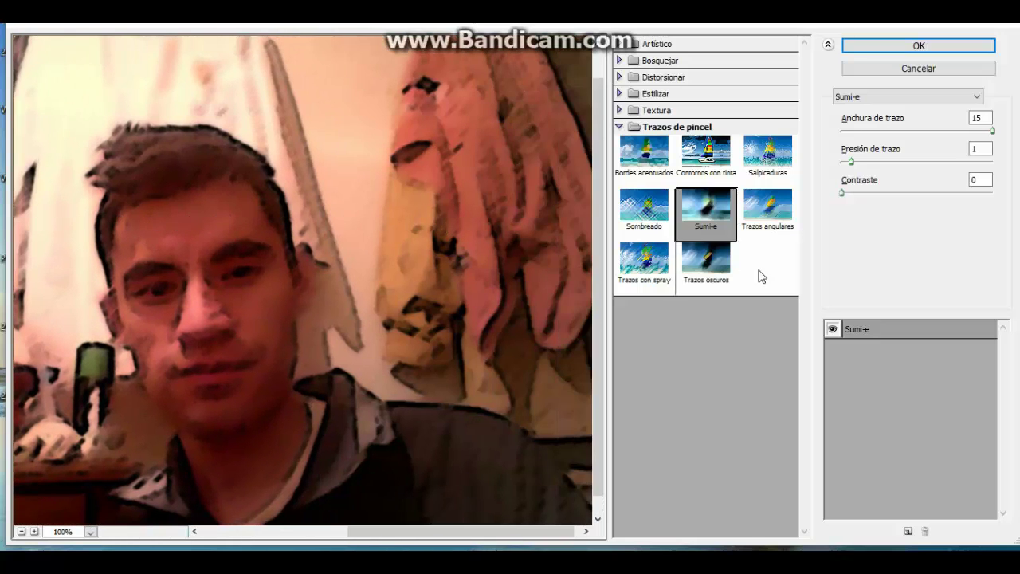
Apply Trazos angulares with Enfoque 7, Longitud de trazo 29, Equilibrio de dirección 26
left_click(773, 215)
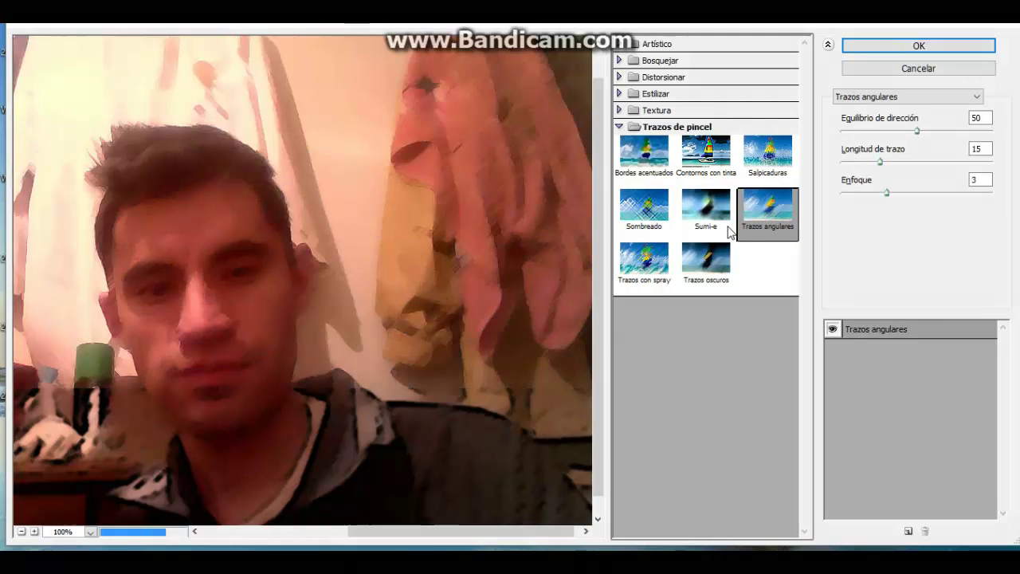
left_click_drag(276, 308, 370, 307)
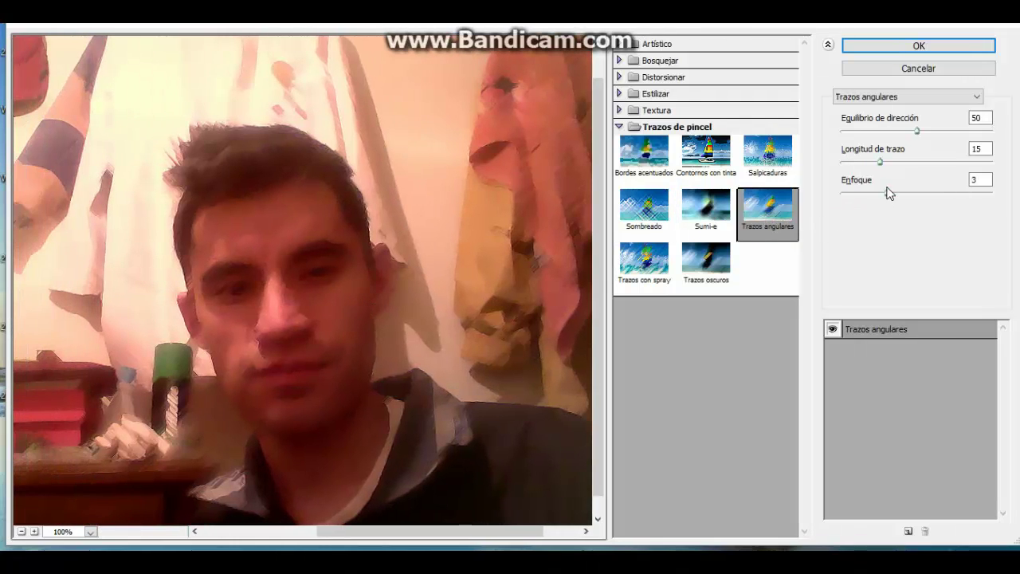
left_click_drag(887, 194, 945, 194)
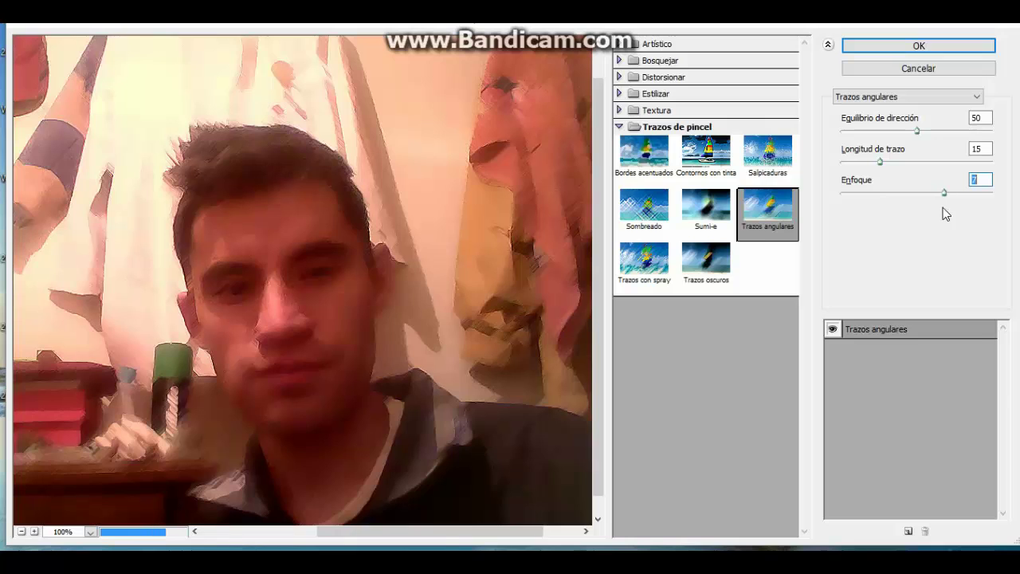
left_click_drag(466, 275, 452, 277)
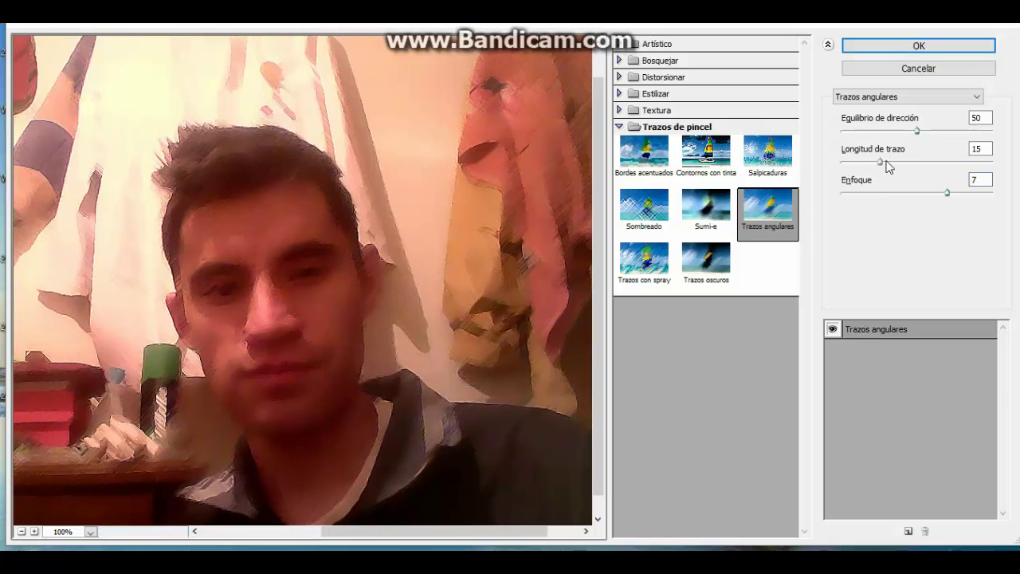
left_click_drag(881, 162, 925, 181)
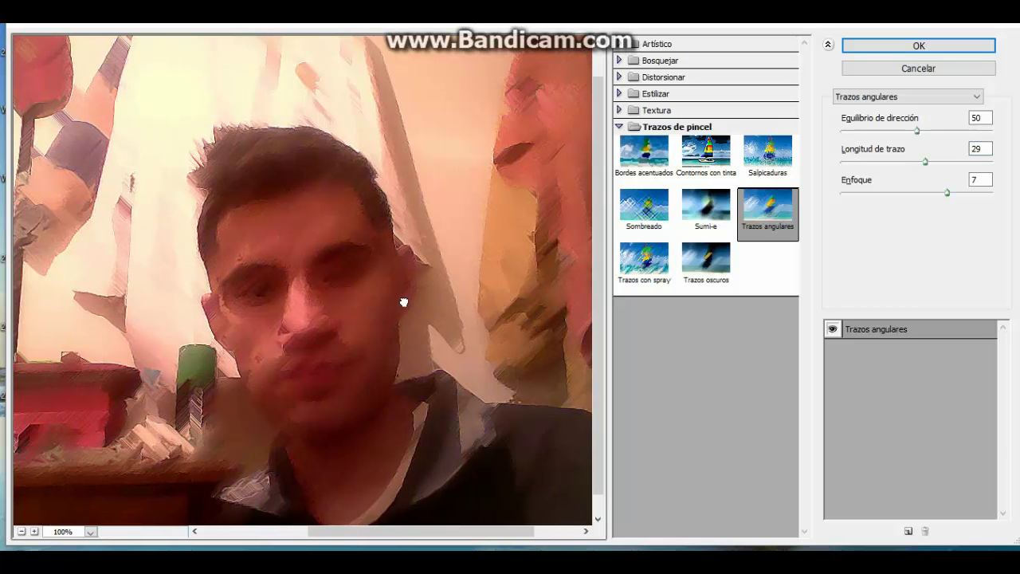
left_click_drag(399, 302, 396, 299)
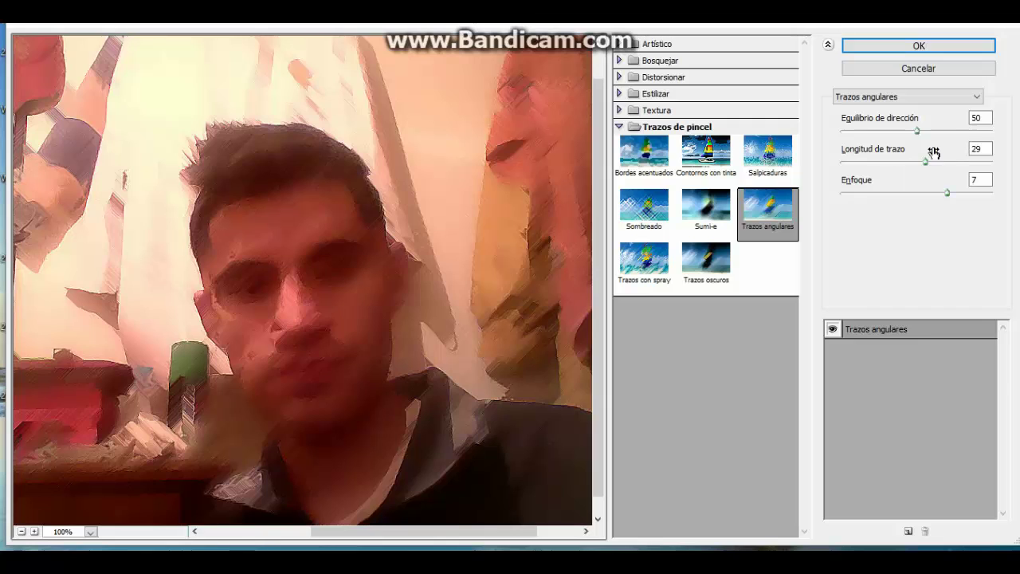
left_click(917, 132)
left_click_drag(918, 132, 881, 134)
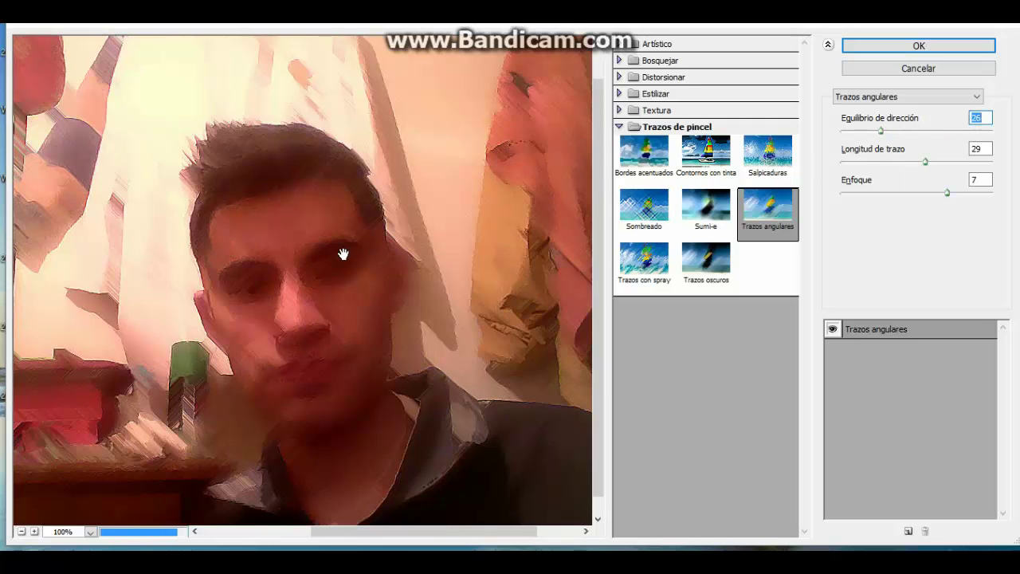
mouse_move(342, 255)
left_mouse_down()
mouse_move(542, 276)
mouse_move(388, 255)
mouse_move(387, 212)
mouse_move(385, 259)
mouse_move(388, 227)
left_mouse_up()
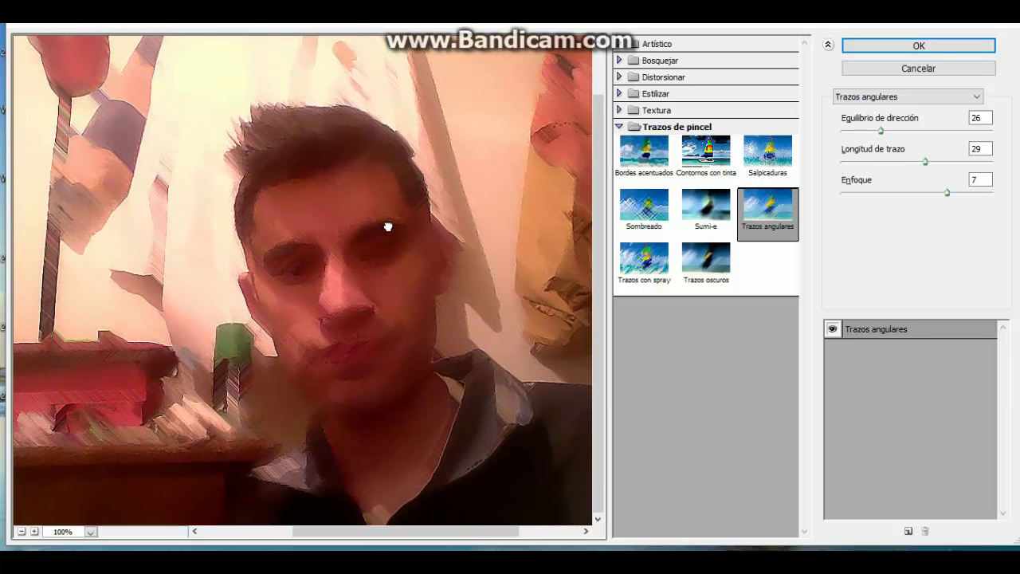
Replace Trazos angulares with Trazos con spray at stroke length 6, then fold the brush-stroke thumbnails
left_click(644, 259)
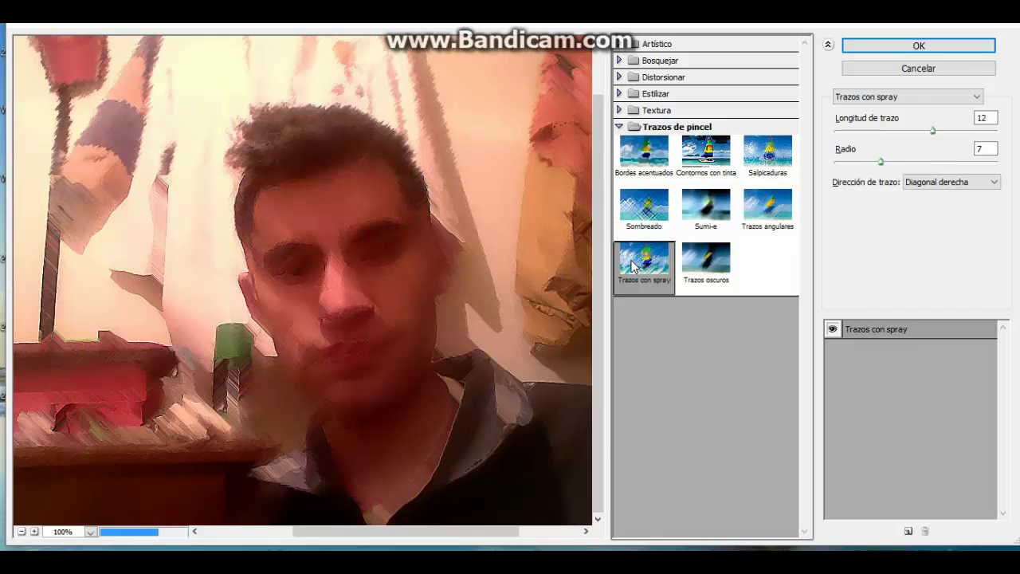
left_click_drag(400, 276, 398, 280)
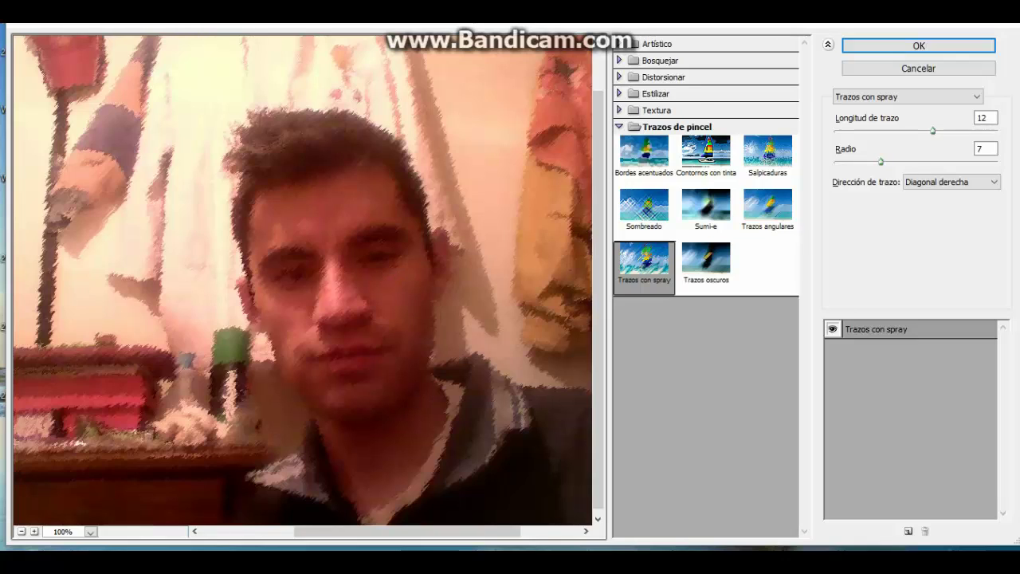
left_click_drag(932, 131, 885, 130)
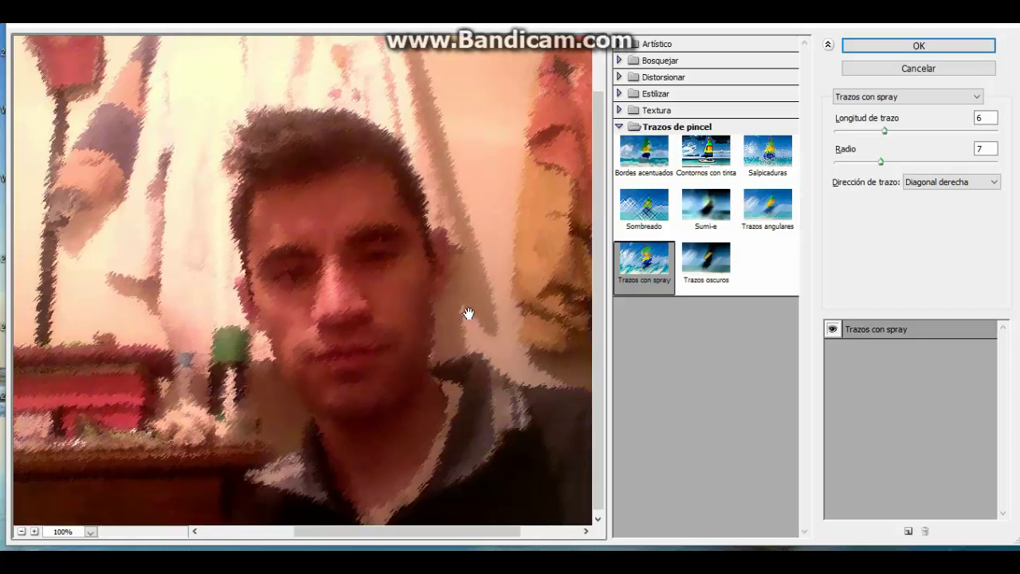
left_click(624, 126)
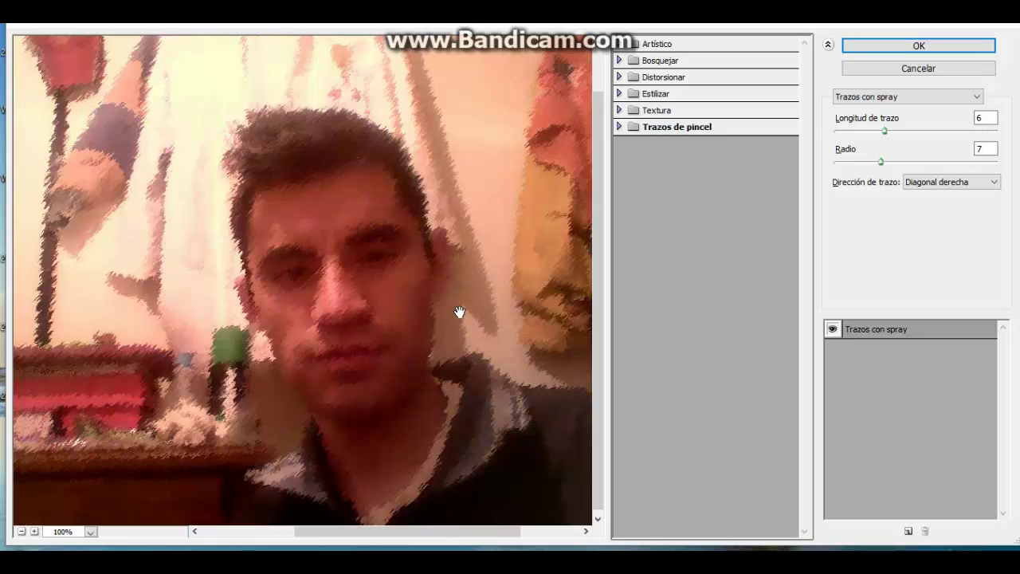
left_click_drag(308, 271, 390, 285)
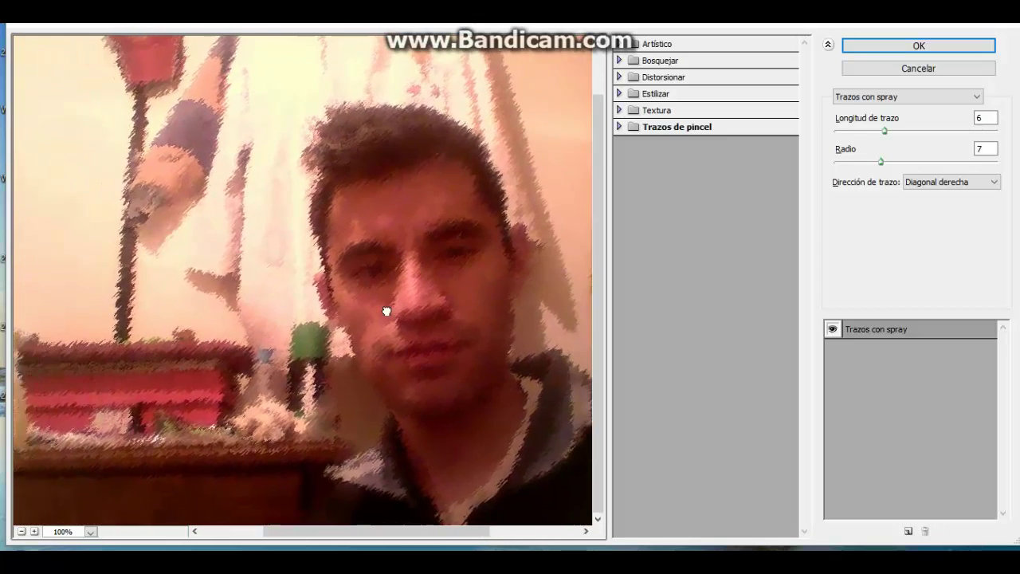
left_click_drag(386, 310, 338, 322)
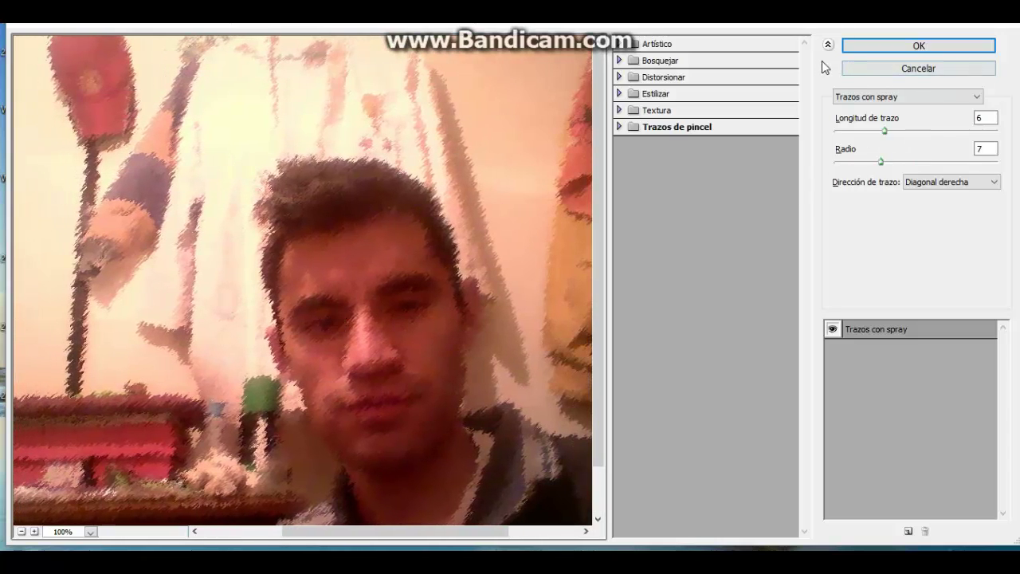
Cancel the spray-stroke filter and reopen the Galería de filtros from the Filtro menu
left_click(898, 70)
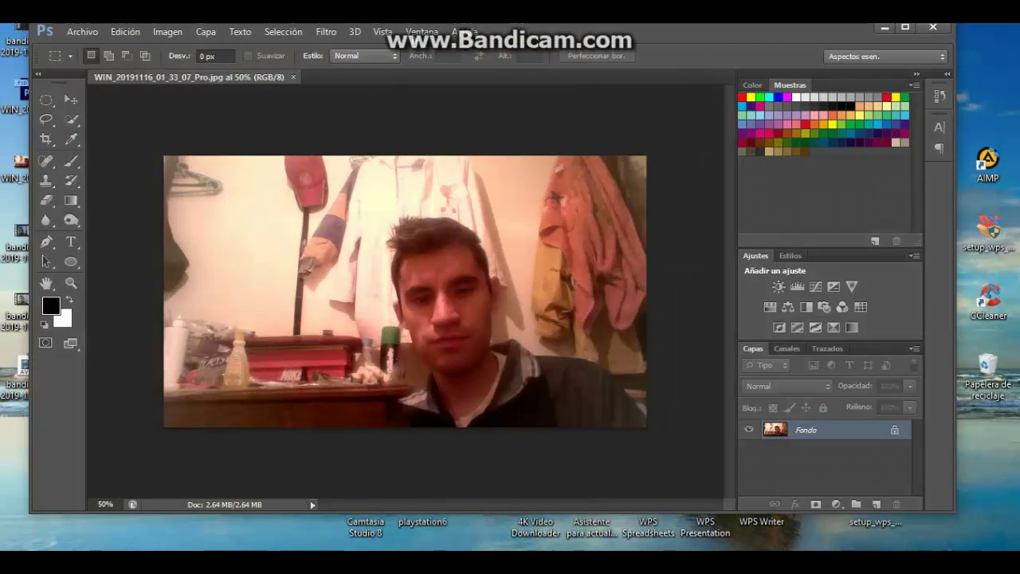
left_click(323, 36)
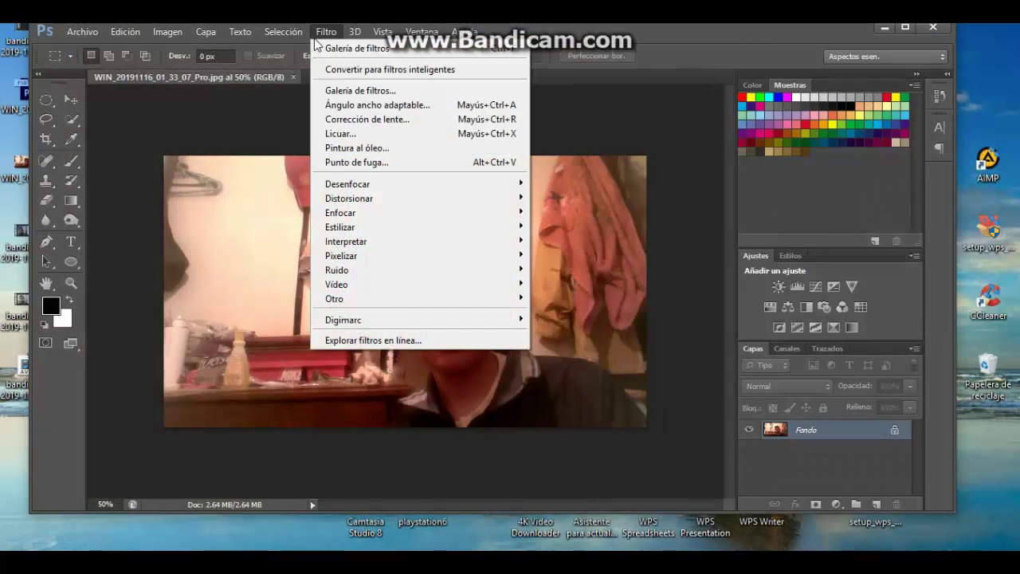
left_click(404, 92)
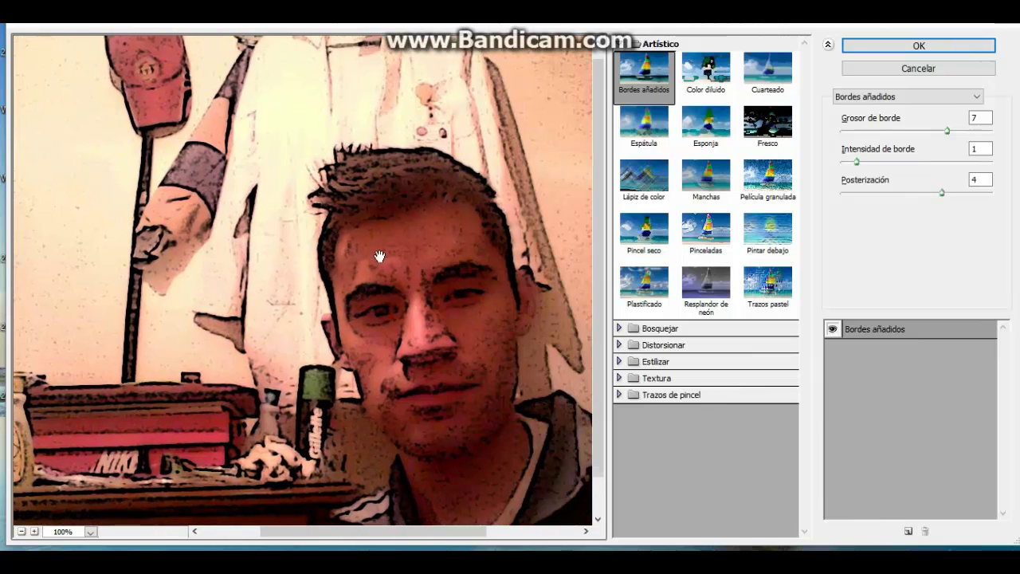
Fold the Artístico thumbnails and inspect the Bordes añadidos preview (thickness 7, intensity 1, posterization 4)
left_click(626, 44)
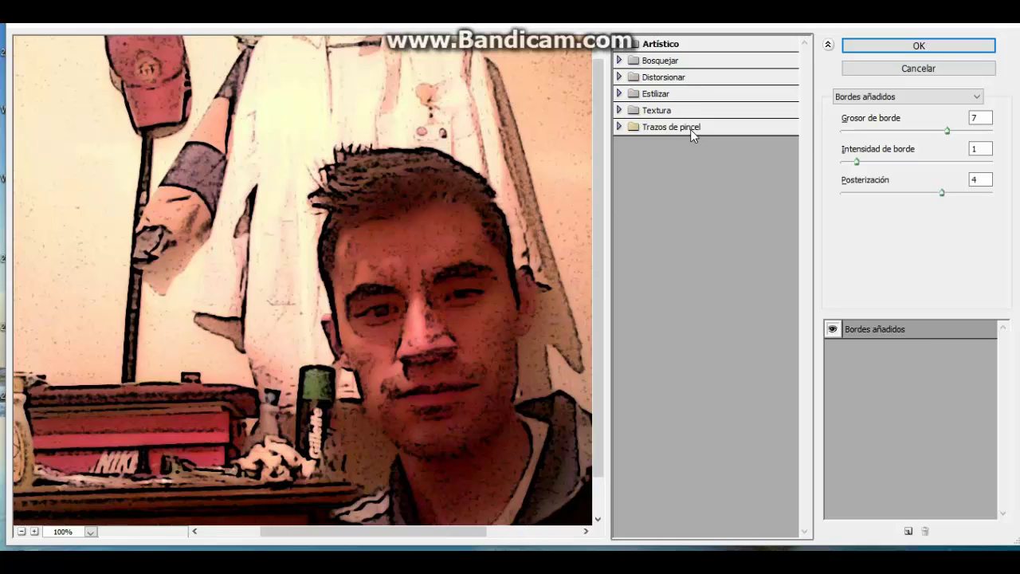
left_click_drag(510, 264, 480, 255)
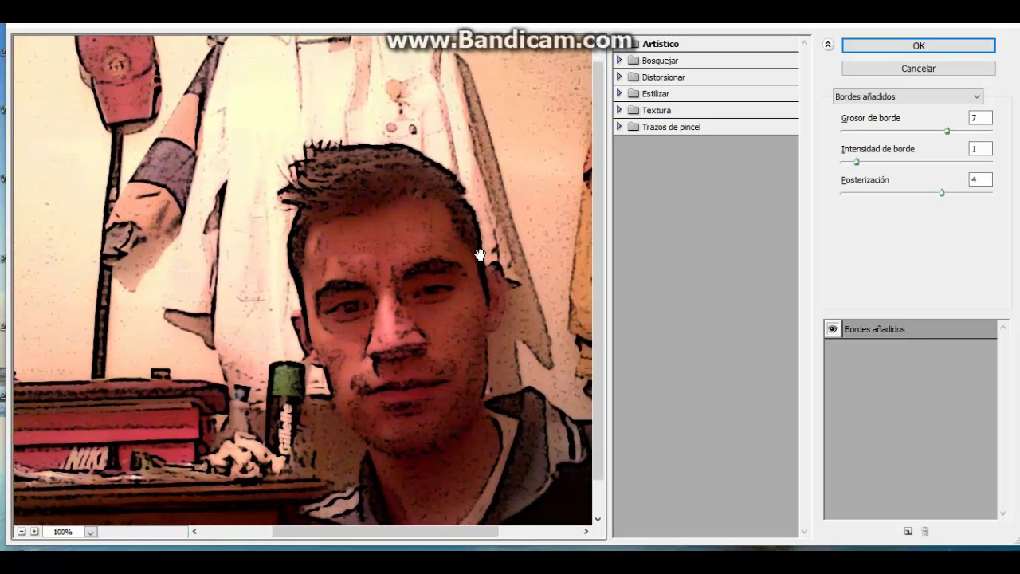
left_click_drag(480, 255, 371, 192)
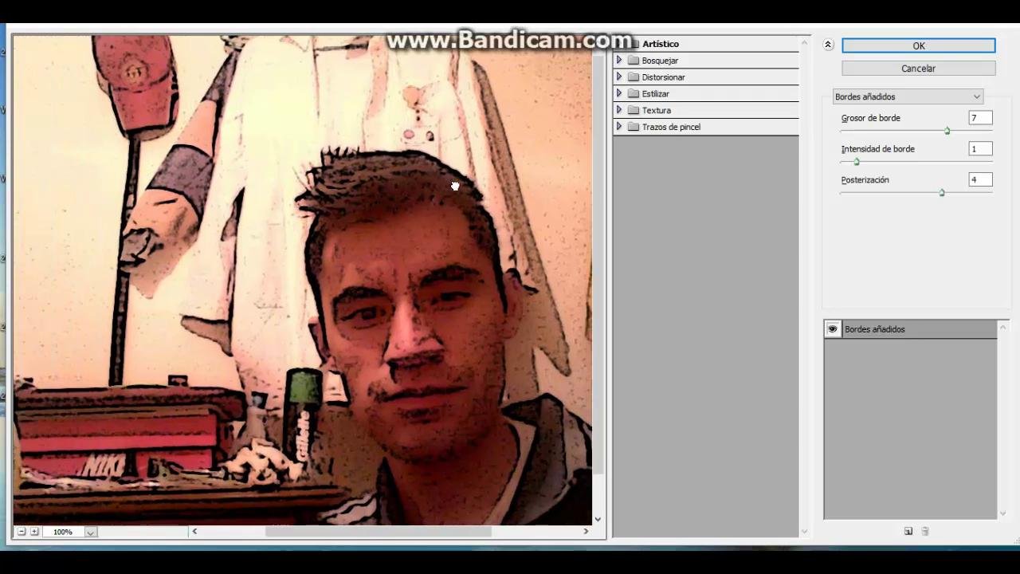
mouse_move(455, 178)
left_mouse_down()
mouse_move(353, 234)
mouse_move(267, 228)
mouse_move(465, 228)
mouse_move(344, 207)
mouse_move(323, 167)
mouse_move(364, 103)
left_mouse_up()
left_click_drag(364, 177, 378, 223)
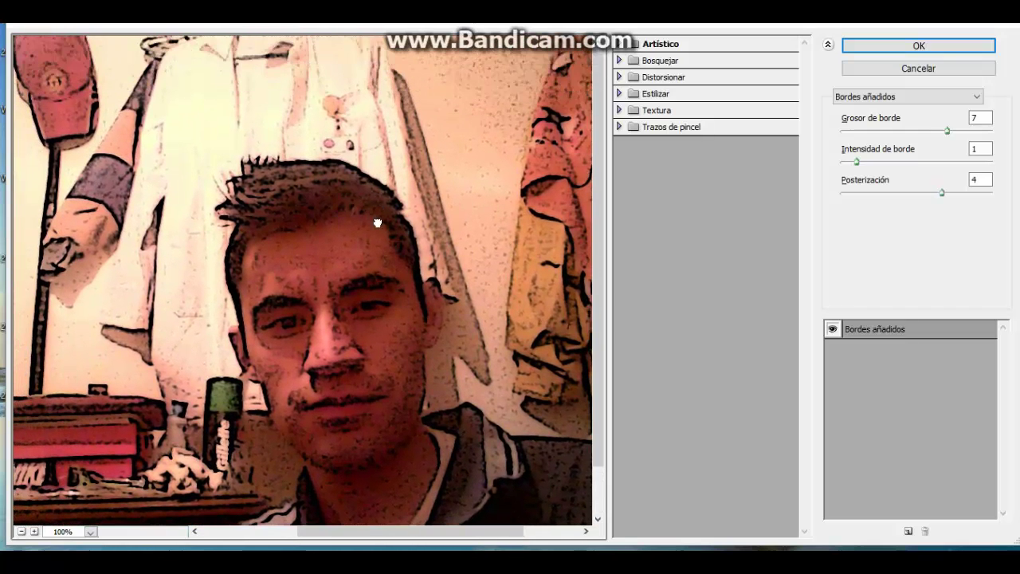